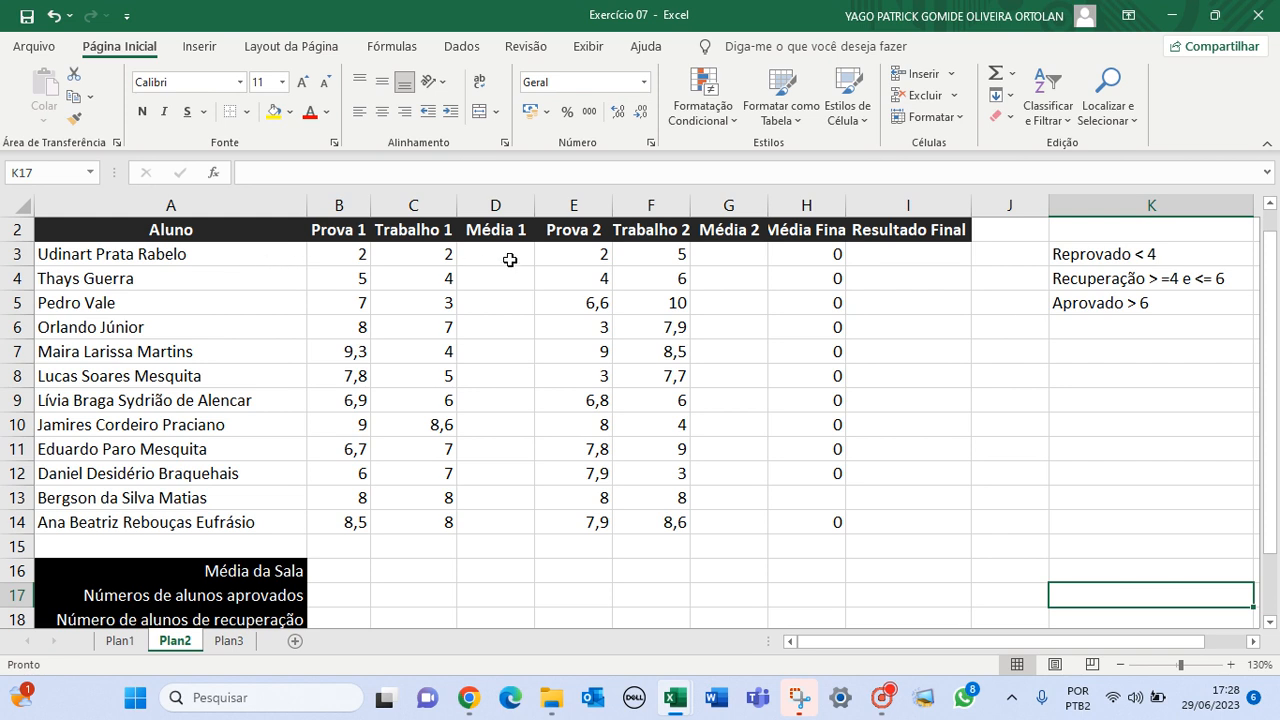
Step: Review the empty Média 1 column, the grading criteria in K3:K5 and the class summary cells B16:B19
drag(506, 256, 511, 520)
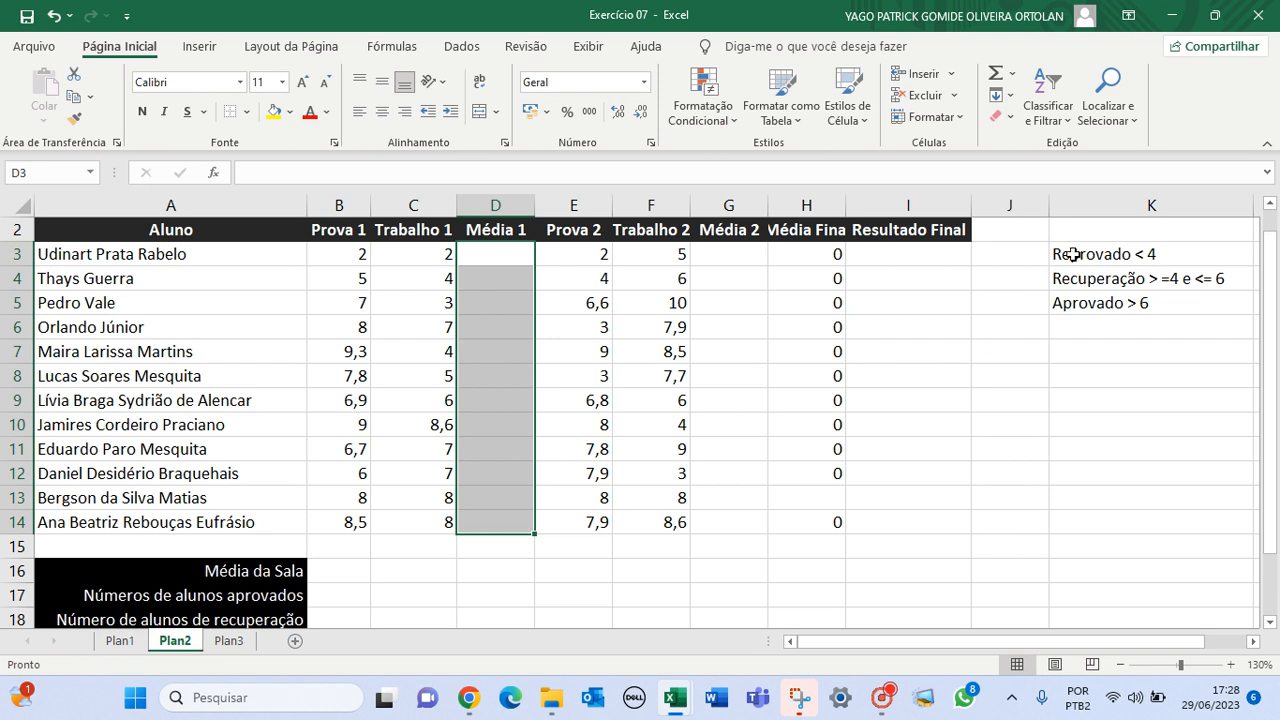
click(1145, 255)
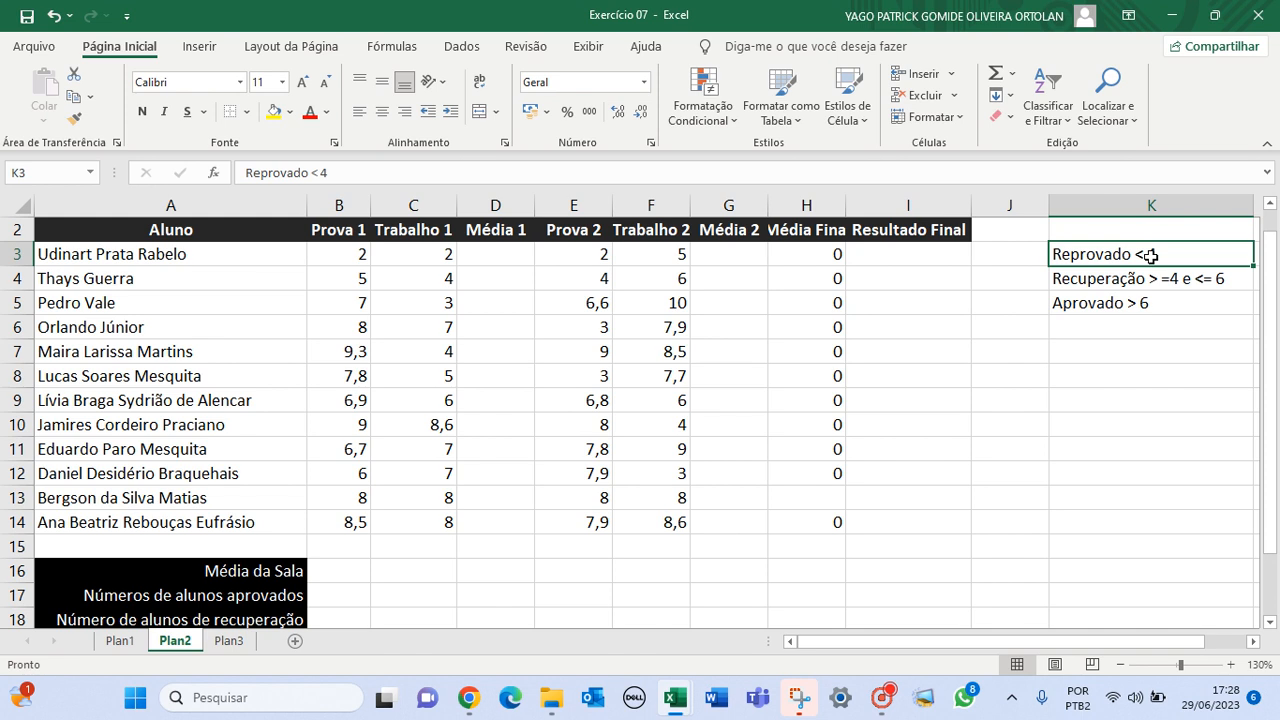
click(1151, 276)
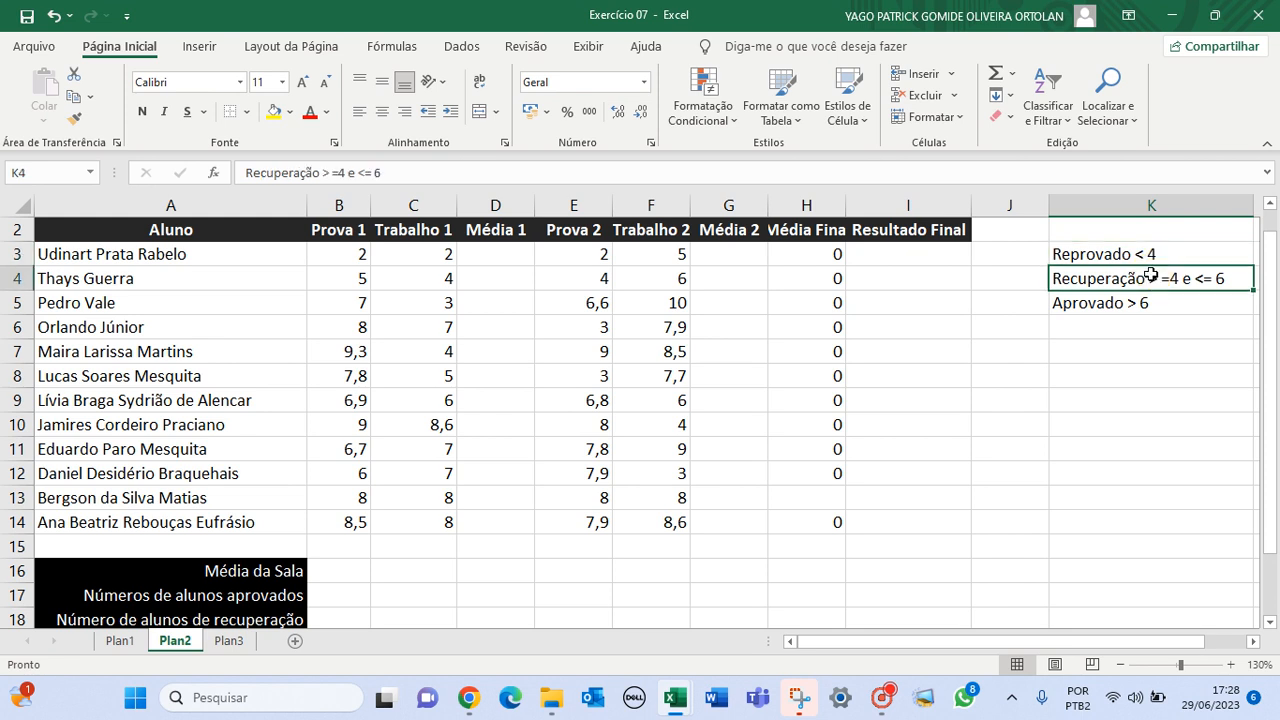
click(1143, 303)
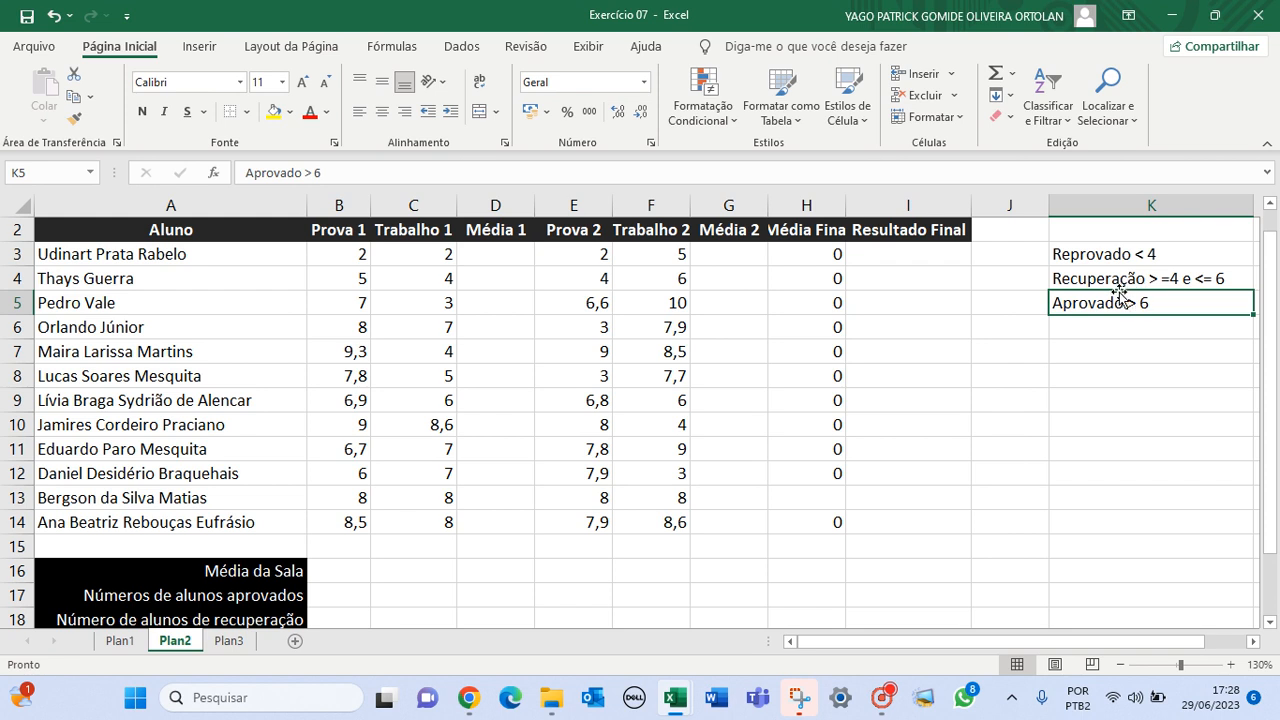
click(1034, 336)
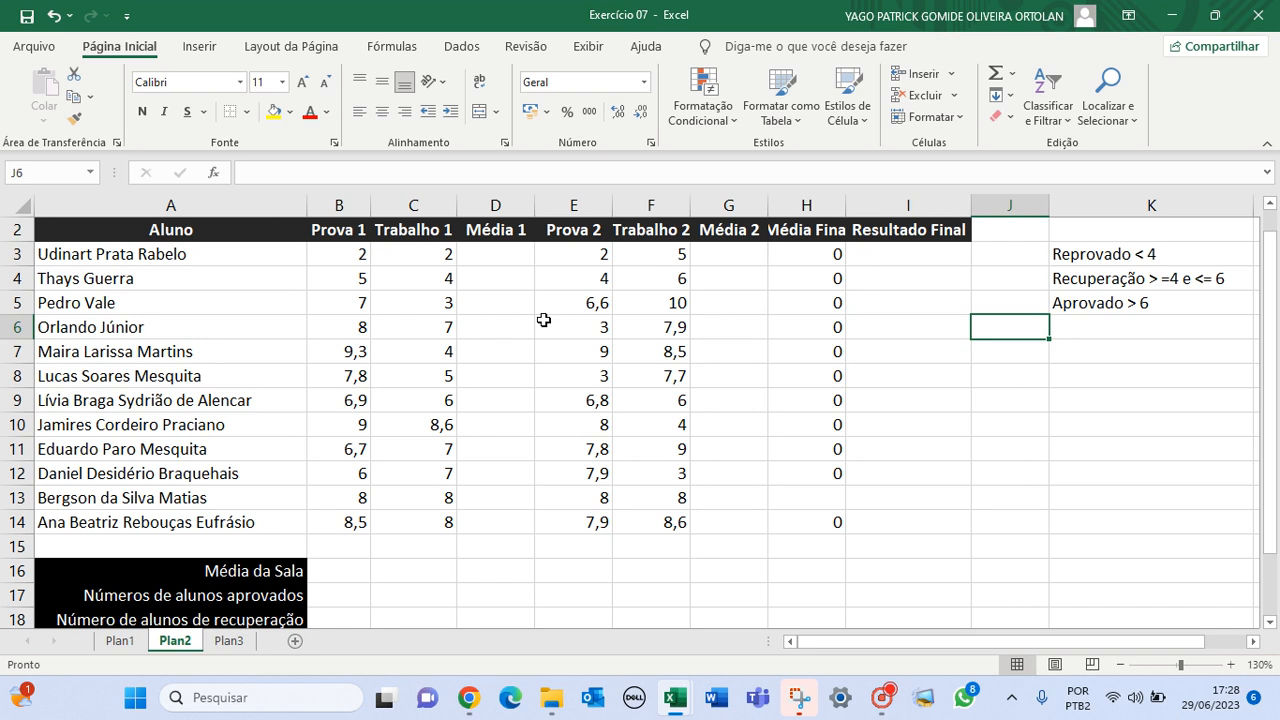
scroll(537, 294, down, 1)
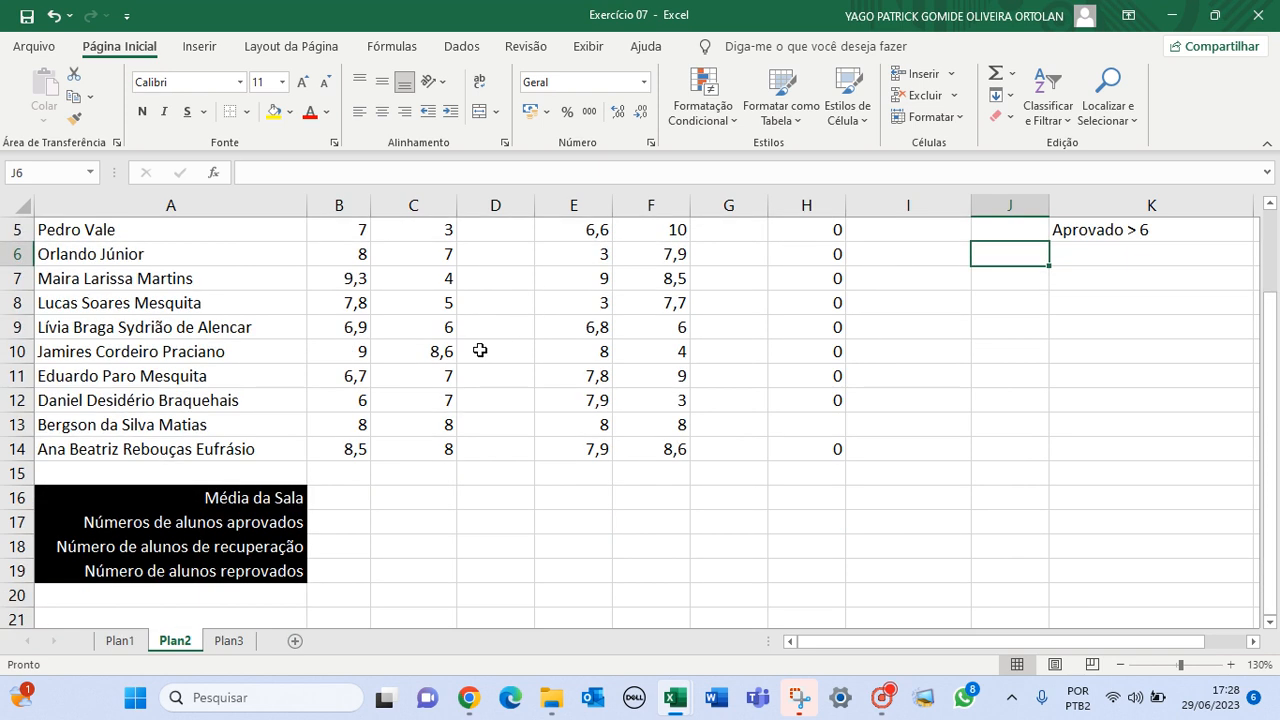
click(345, 499)
click(345, 520)
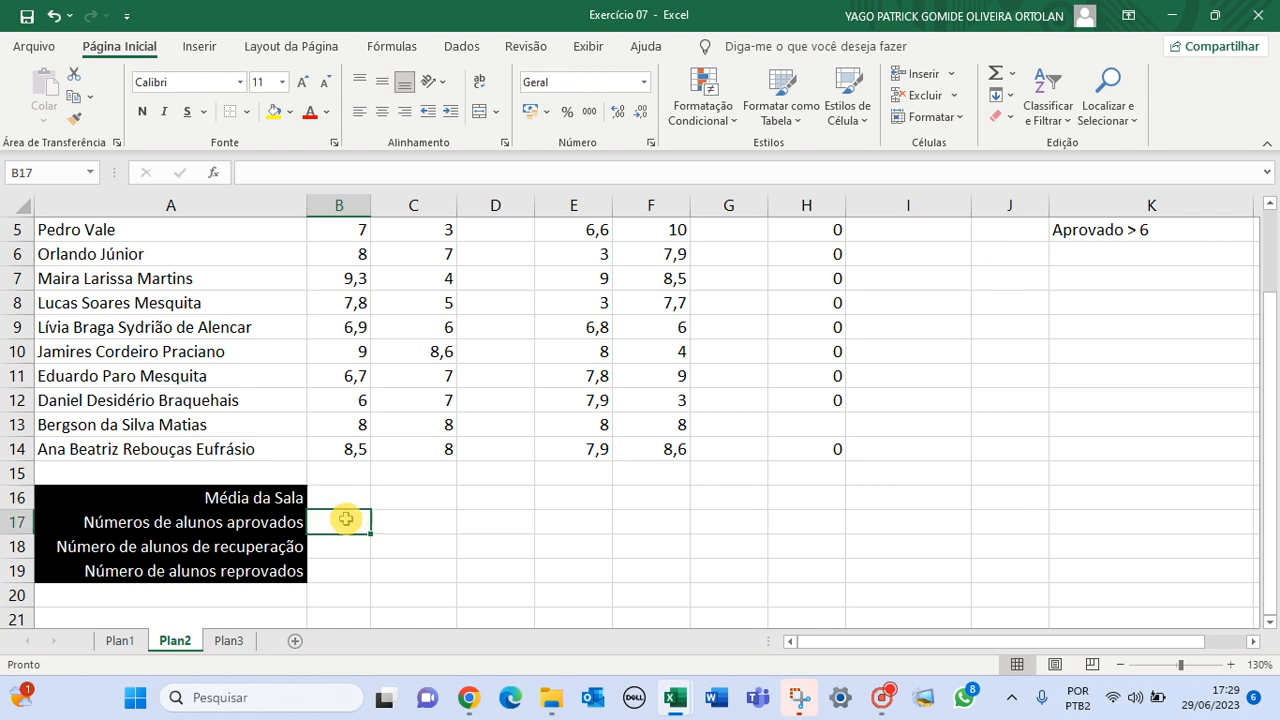
click(337, 541)
click(334, 571)
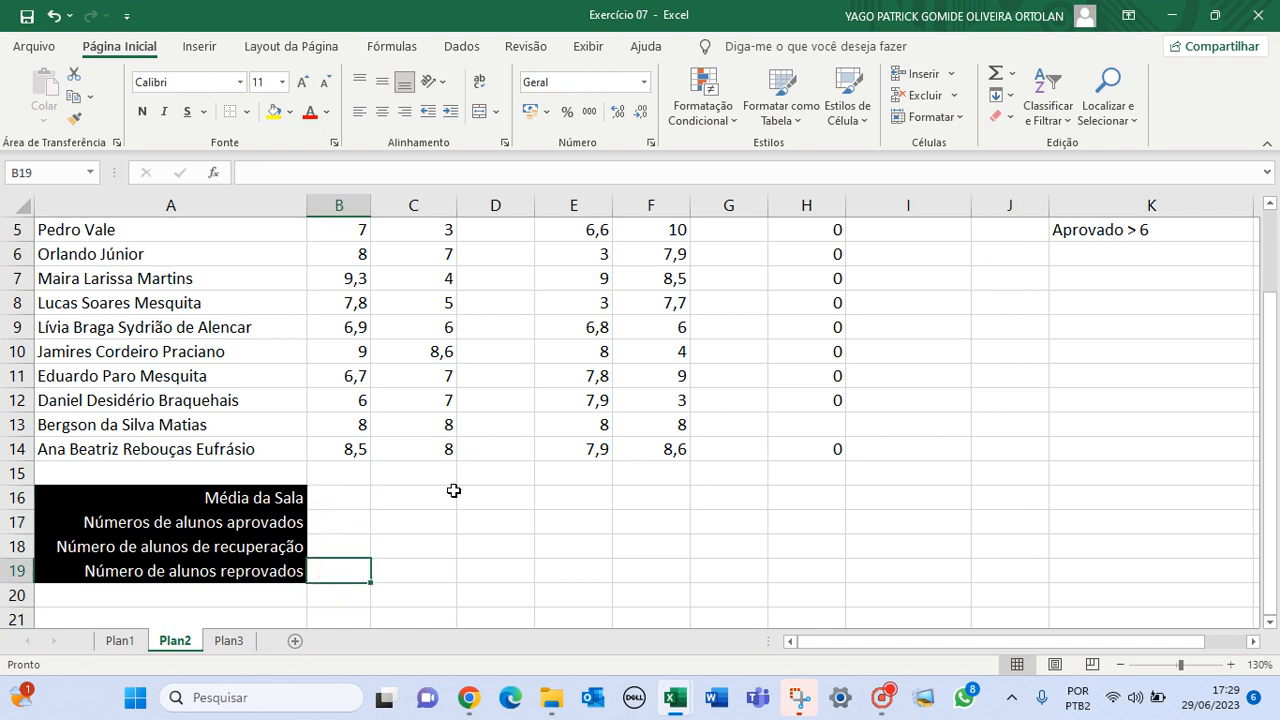
scroll(438, 502, up, 1)
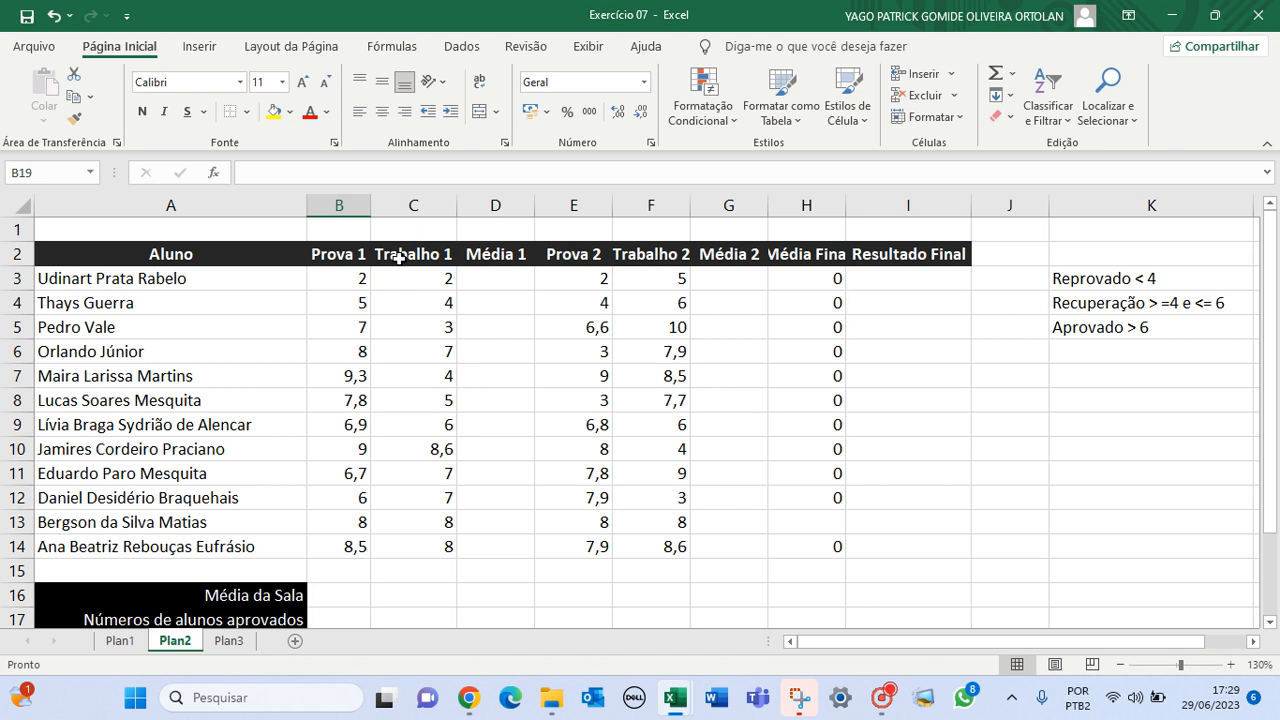
Step: Center the contents of the whole grades table, A2:I14, horizontally
drag(63, 251, 898, 547)
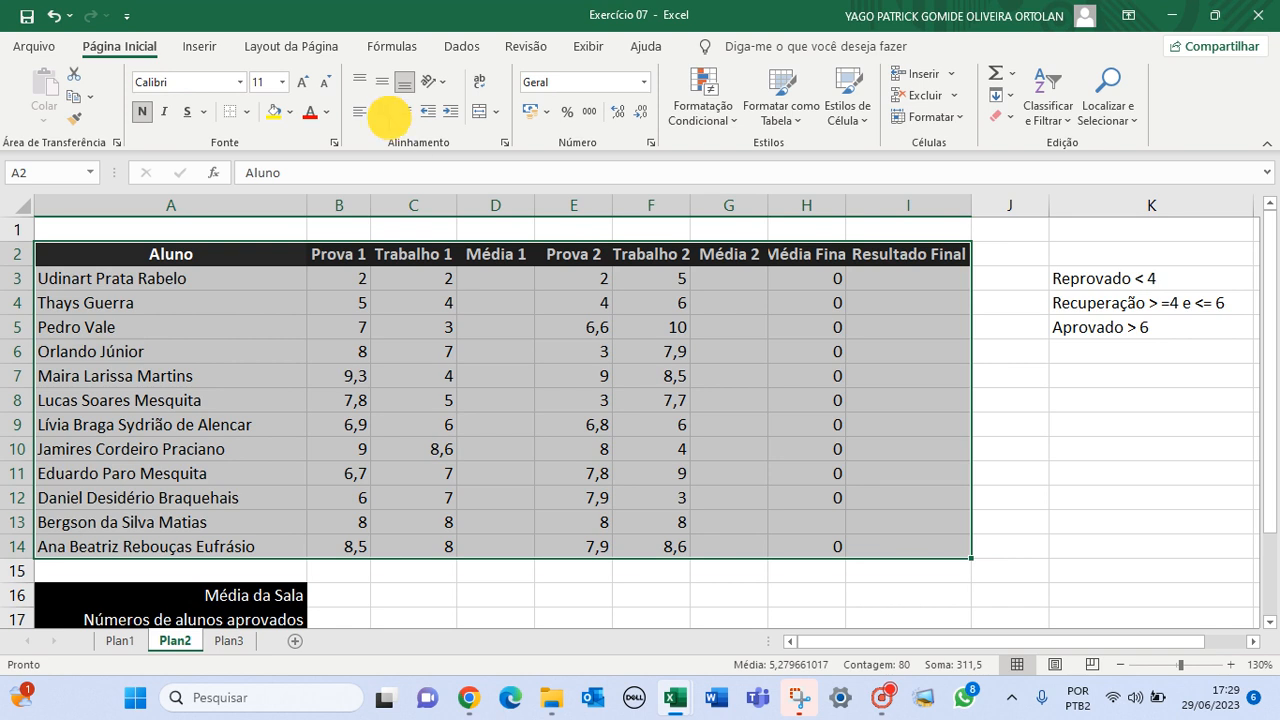
click(381, 112)
click(383, 114)
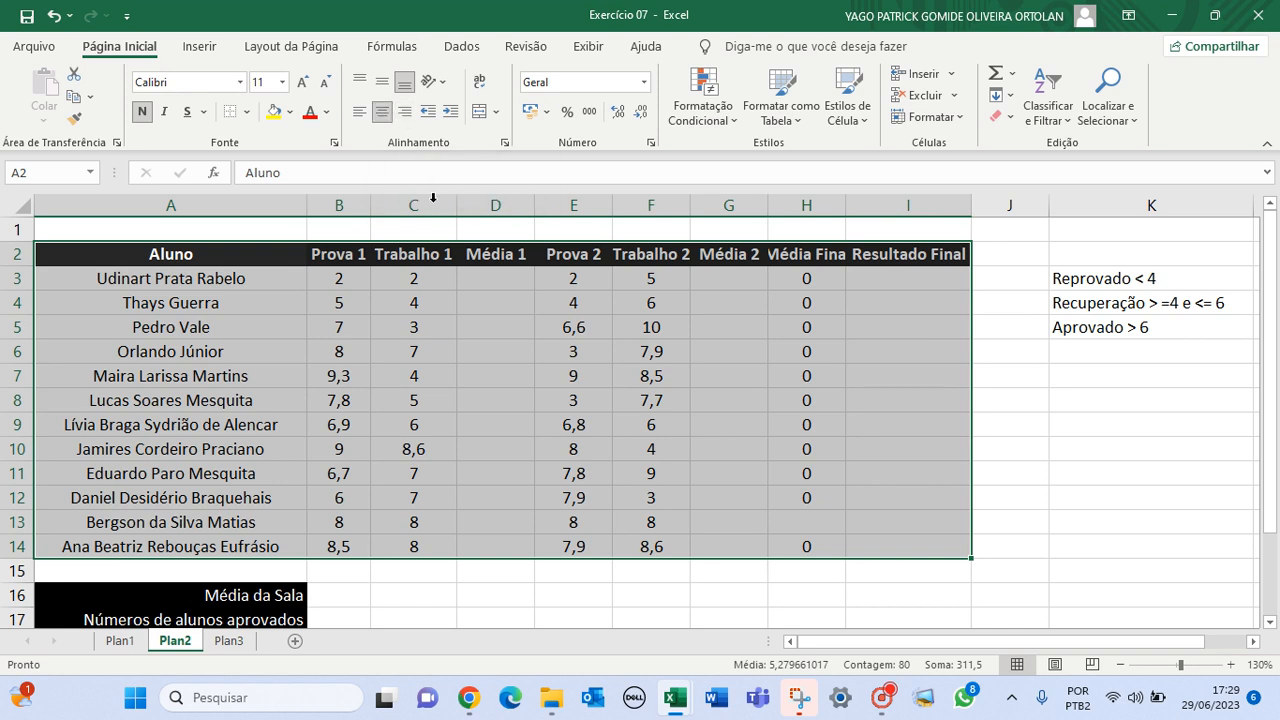
click(467, 309)
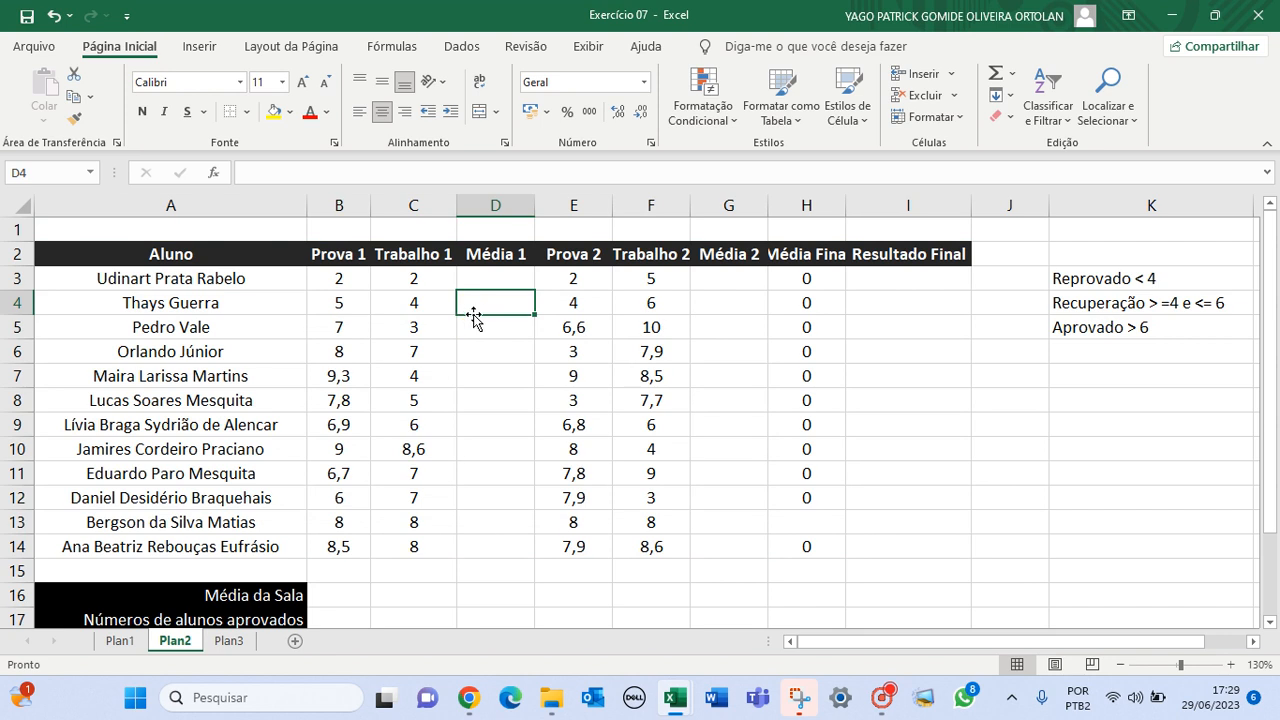
Step: Apply all borders to the grades table A2:I14
drag(200, 255, 940, 551)
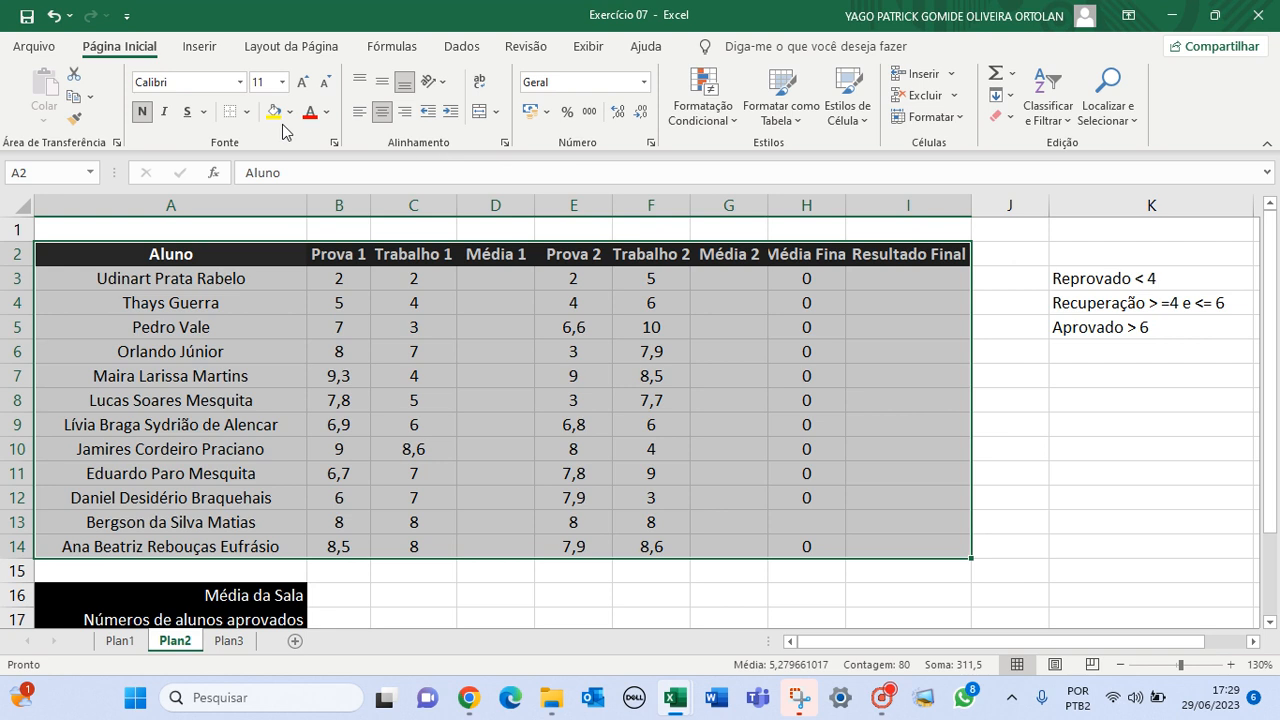
click(246, 112)
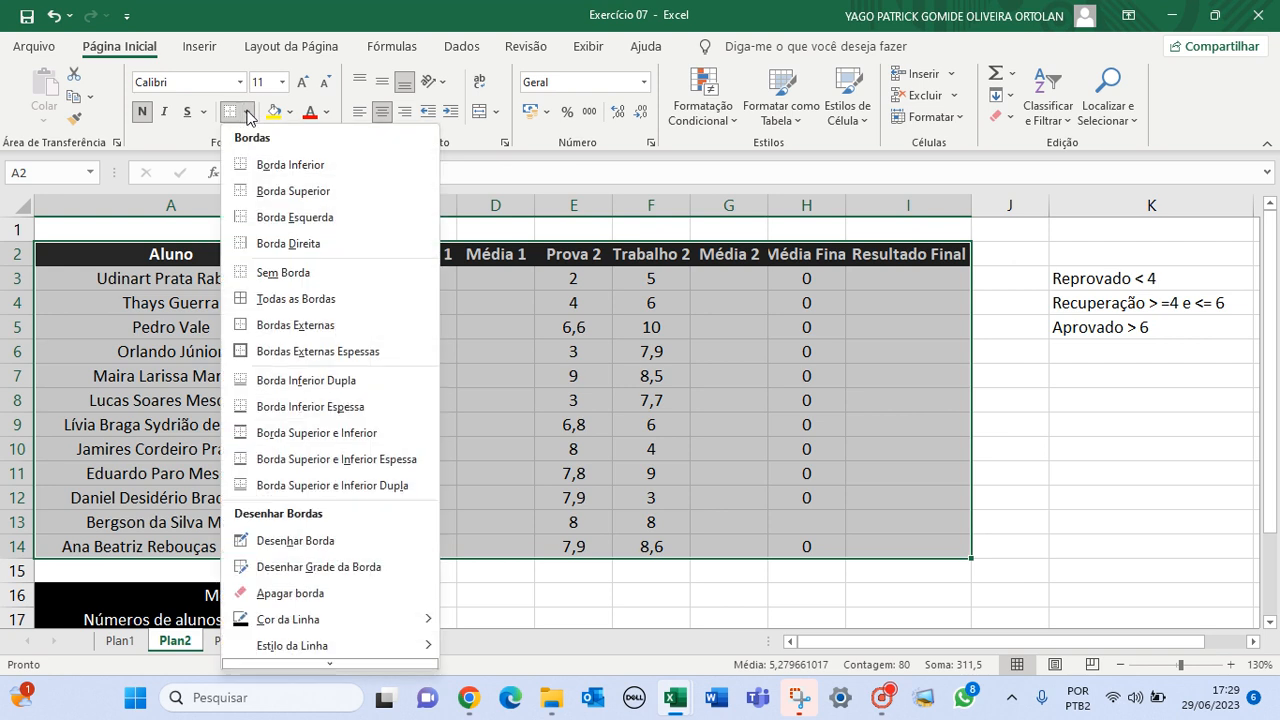
click(296, 298)
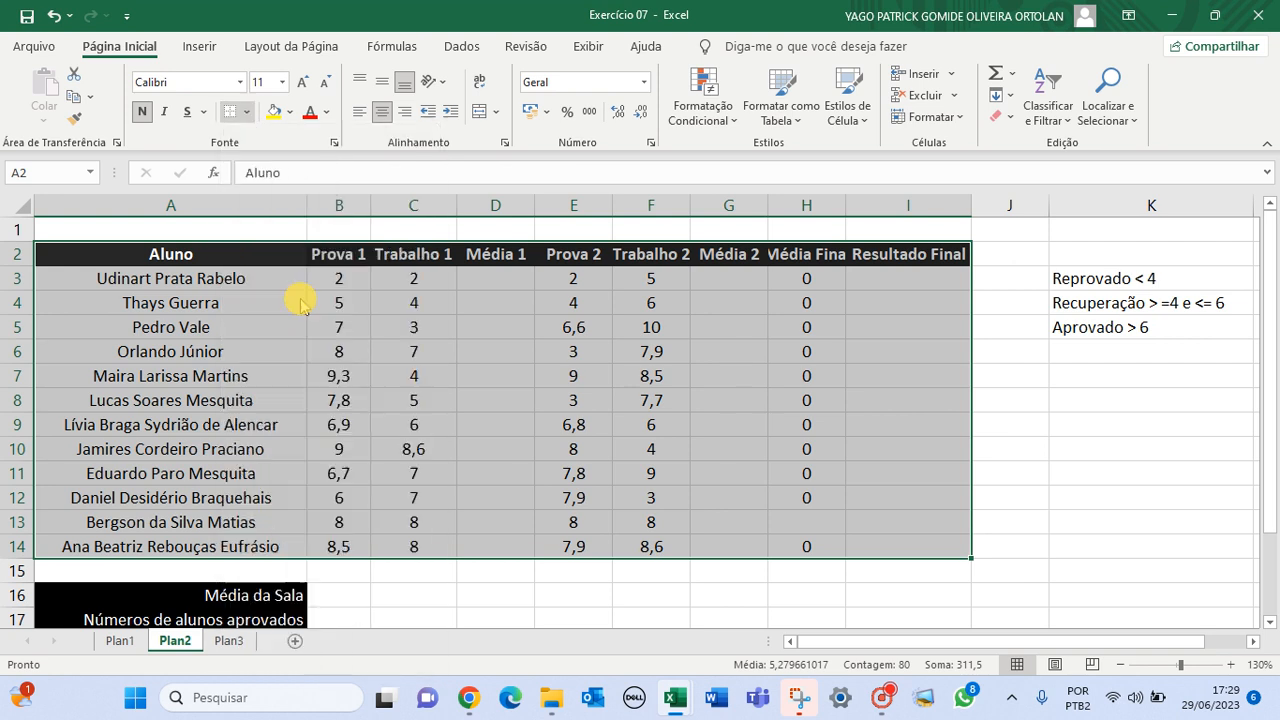
click(1050, 474)
Step: Clear the existing formulas from the final average column, H3:H14
click(836, 523)
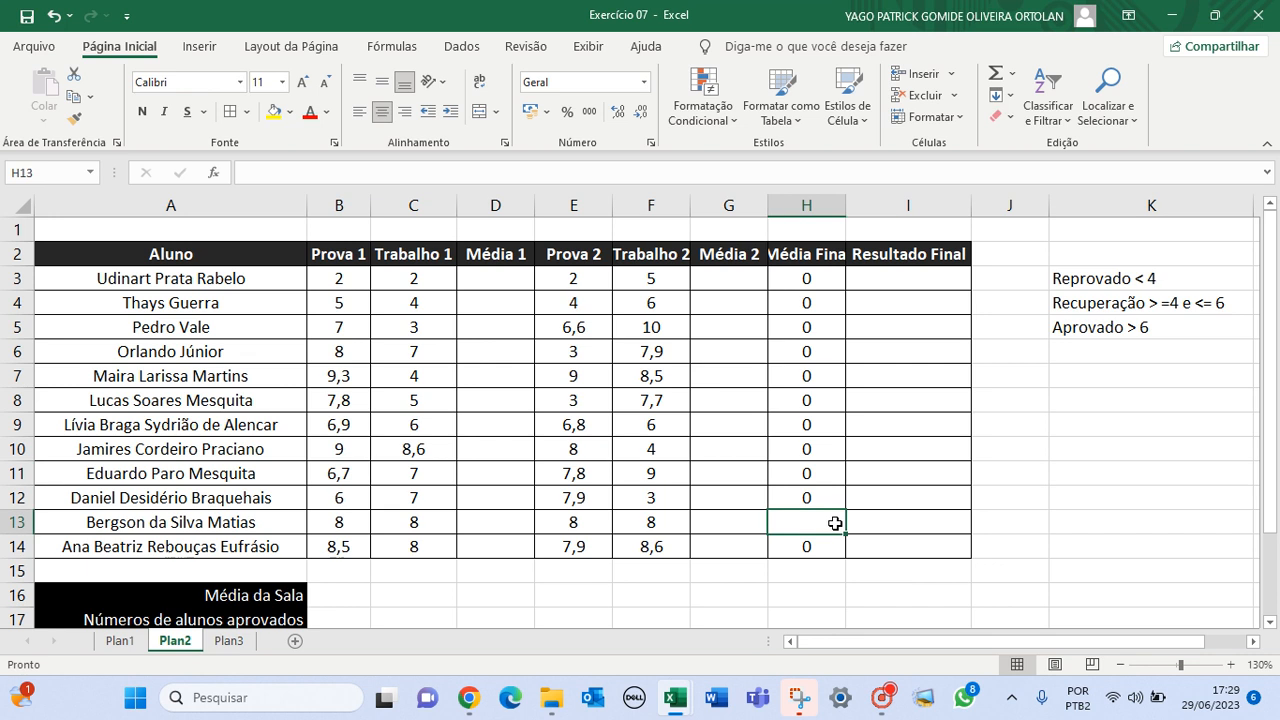
drag(806, 278, 816, 546)
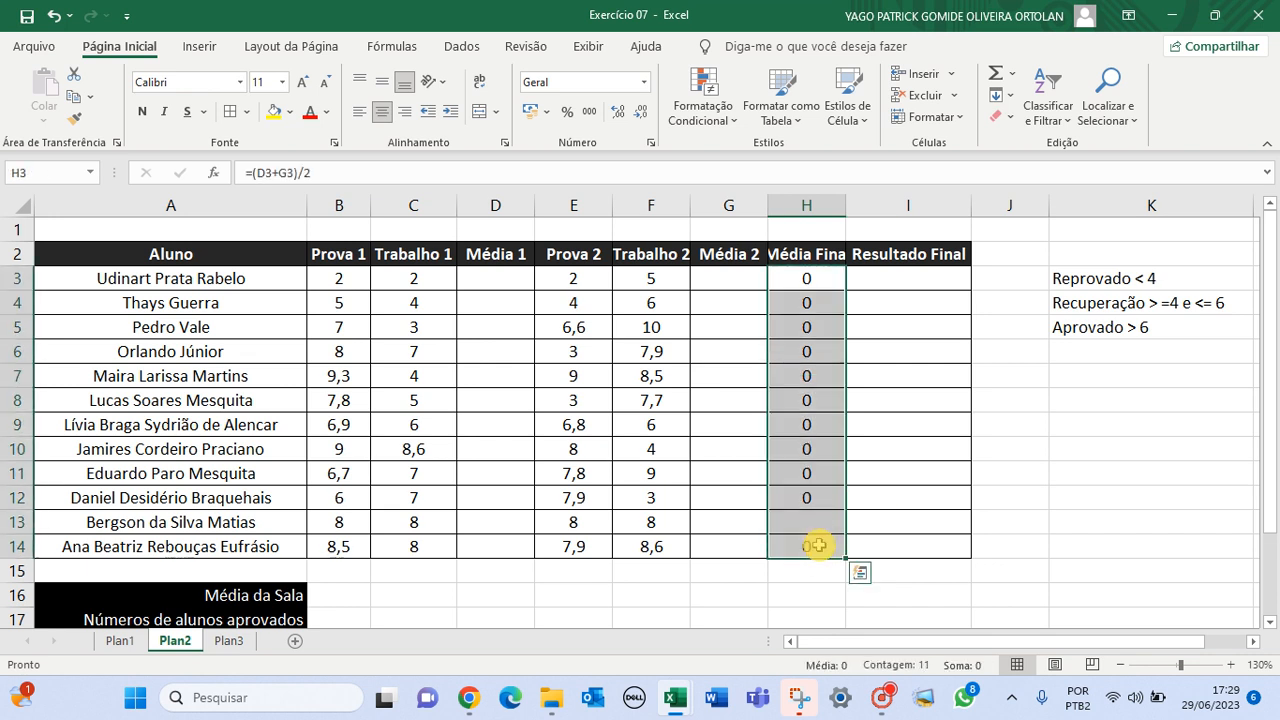
key(Delete)
click(1094, 456)
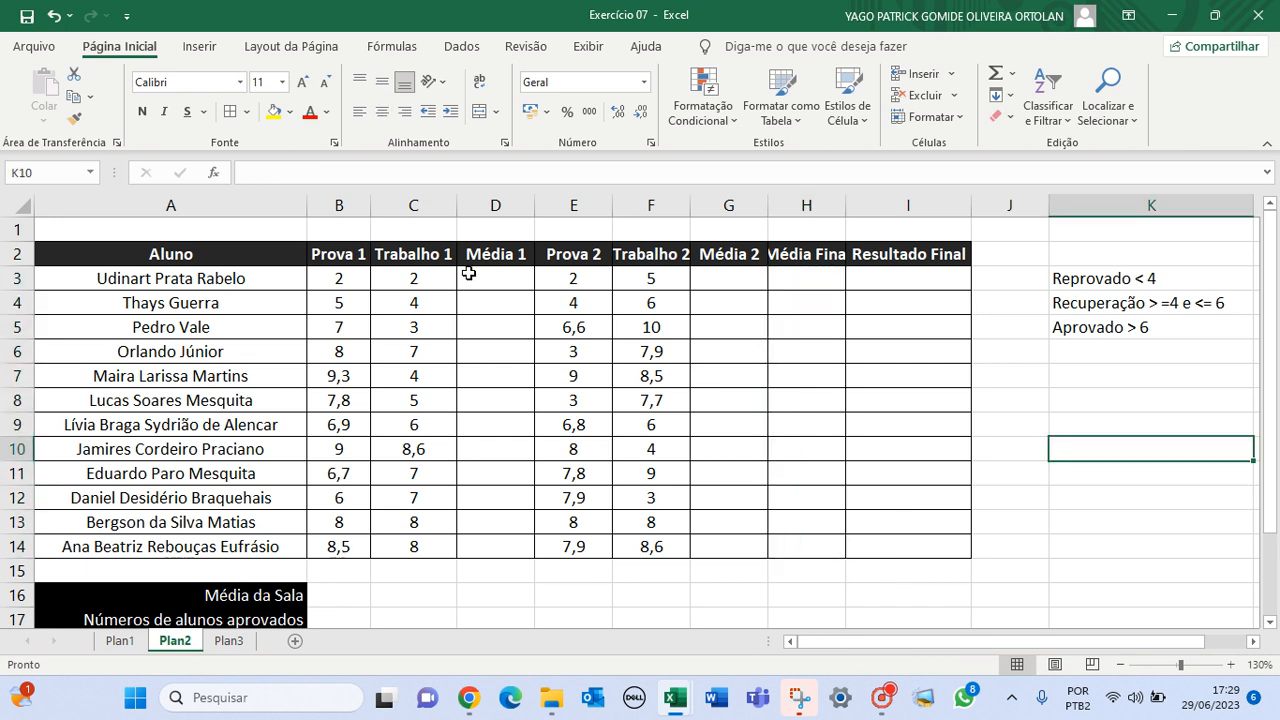
Step: Enter the formula =(B3+C3)/2 in D3 to average Prova 1 and Trabalho 1 for the first student
click(335, 277)
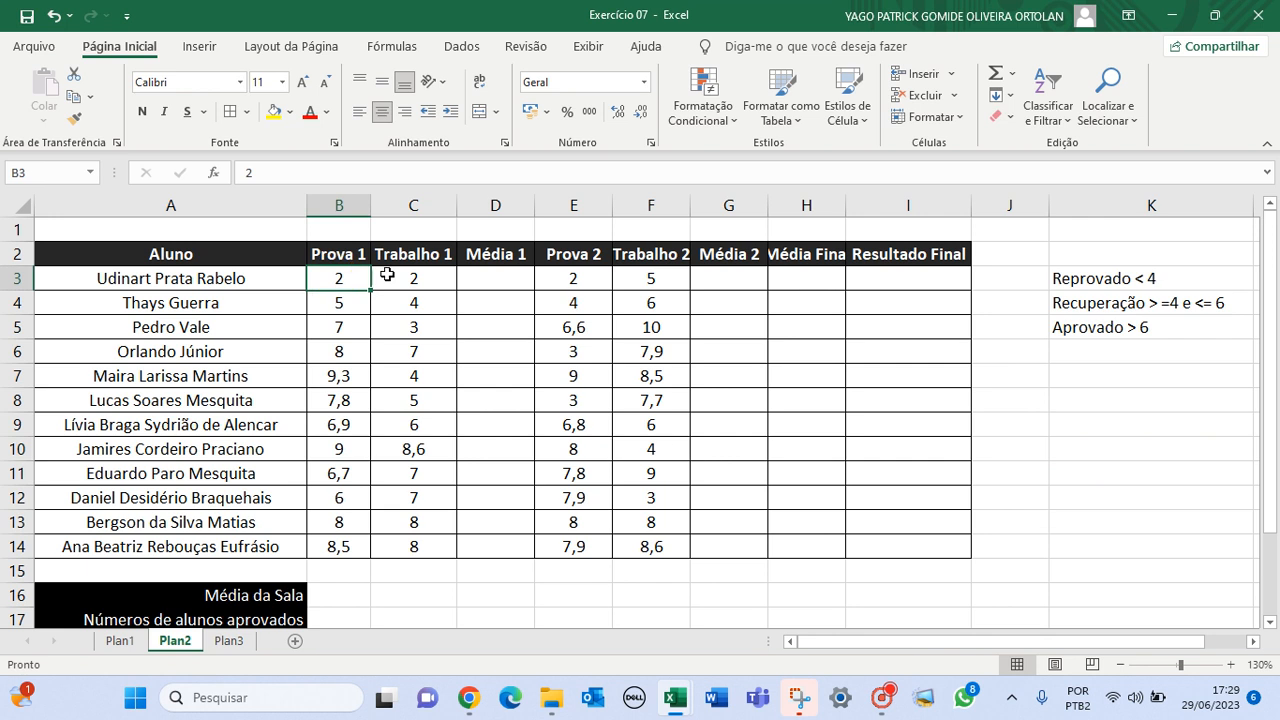
click(414, 278)
click(483, 288)
drag(483, 288, 480, 543)
click(474, 281)
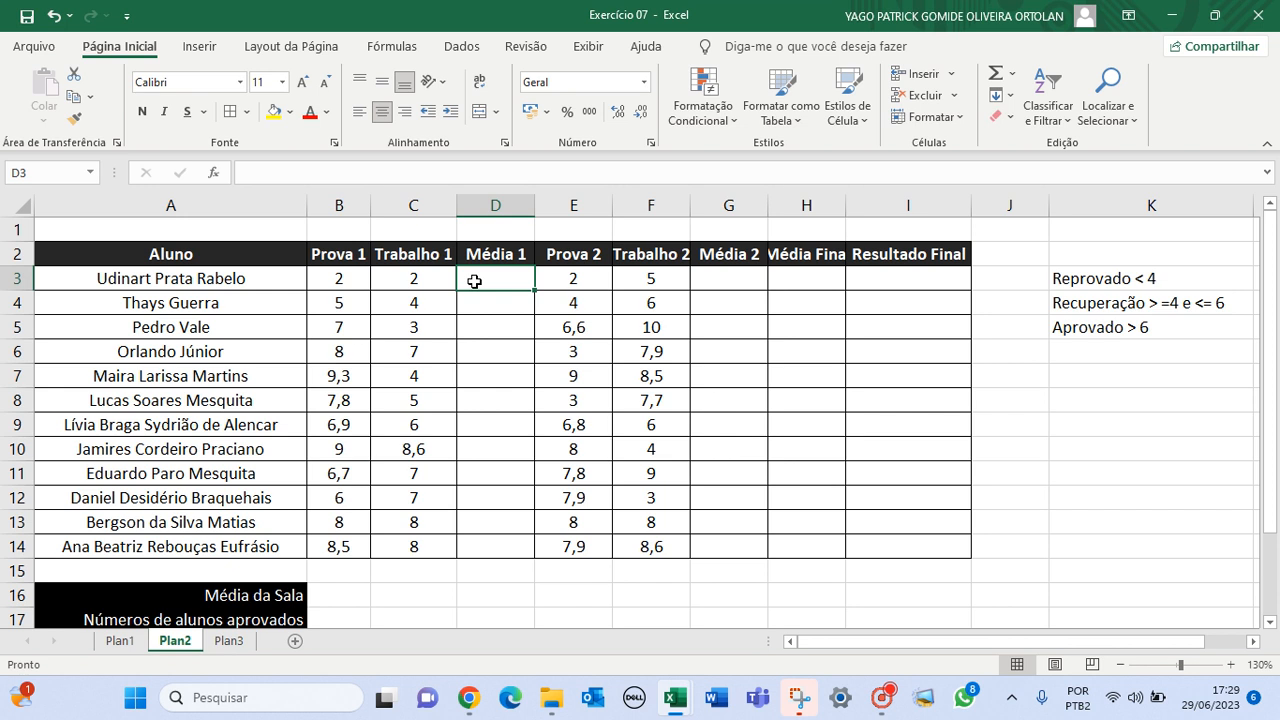
text(=)
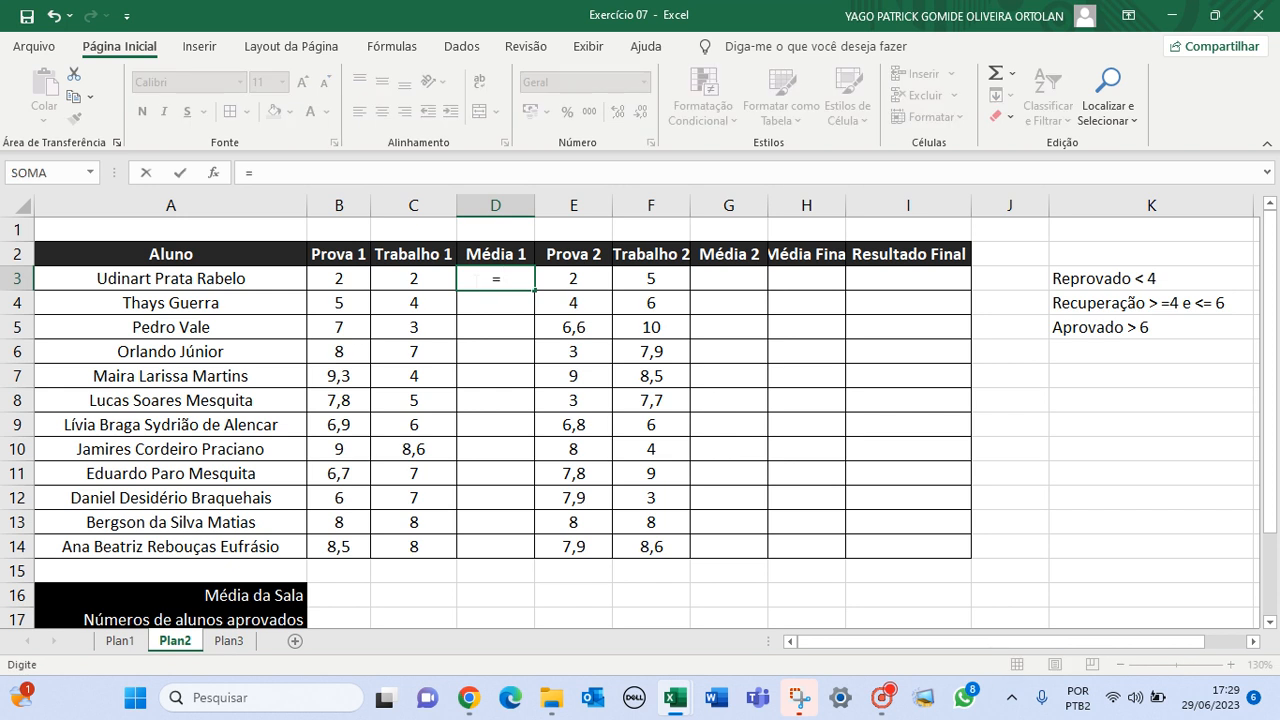
click(341, 279)
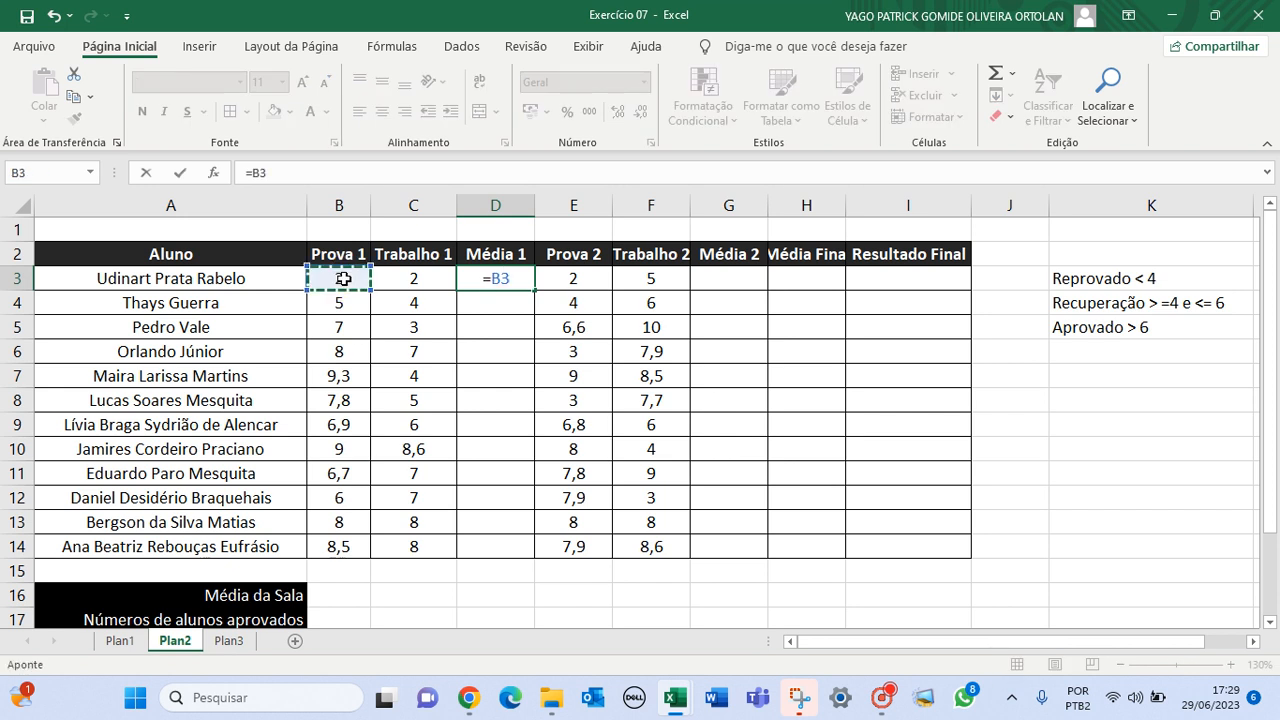
key(BackSpace)
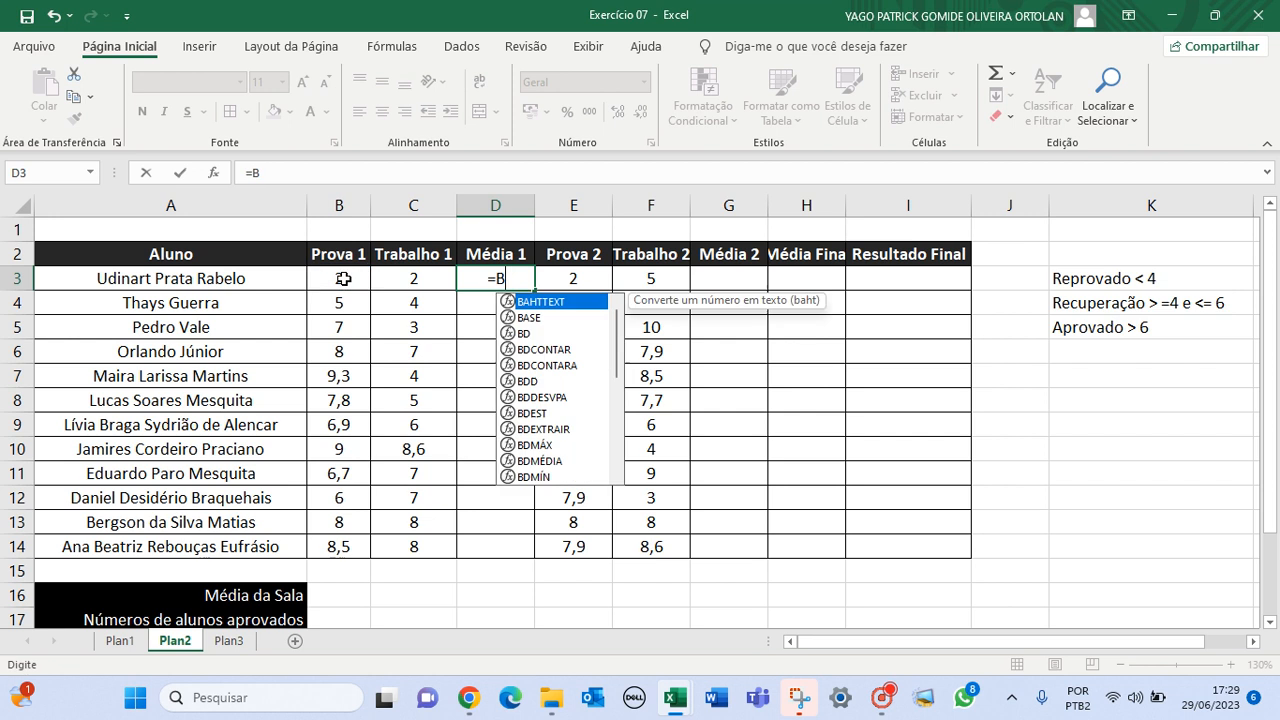
key(BackSpace)
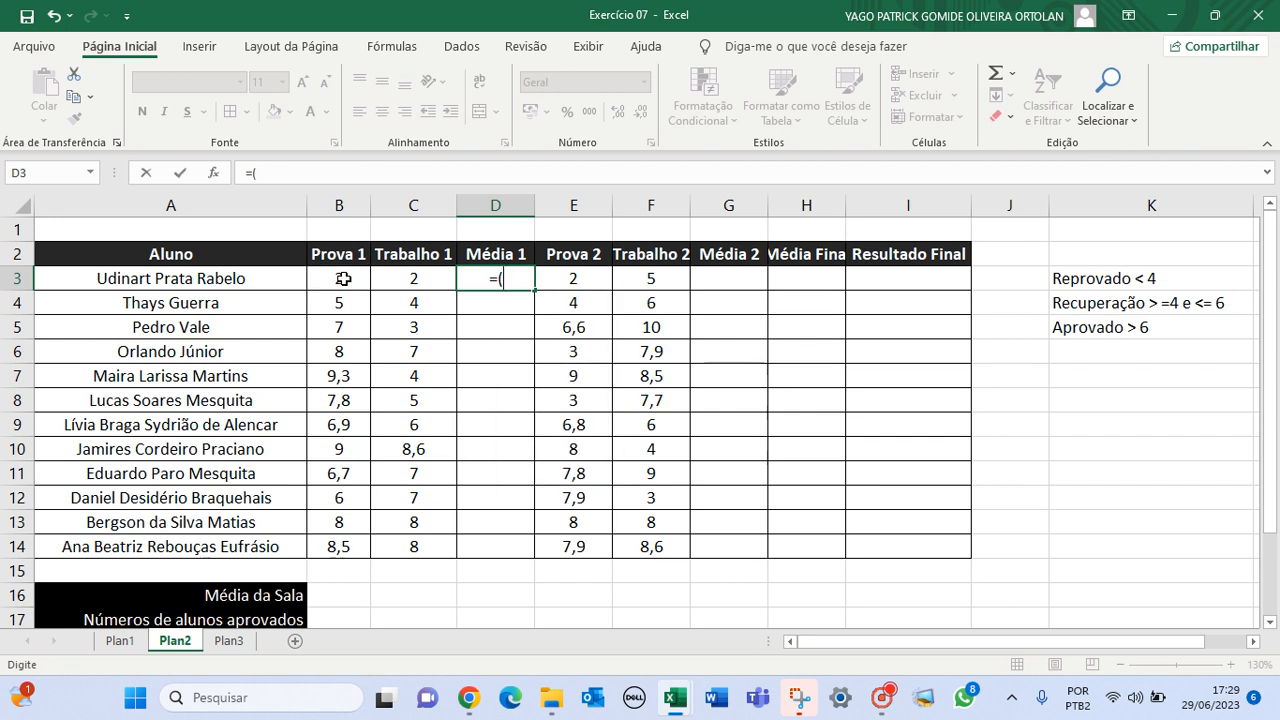
click(341, 279)
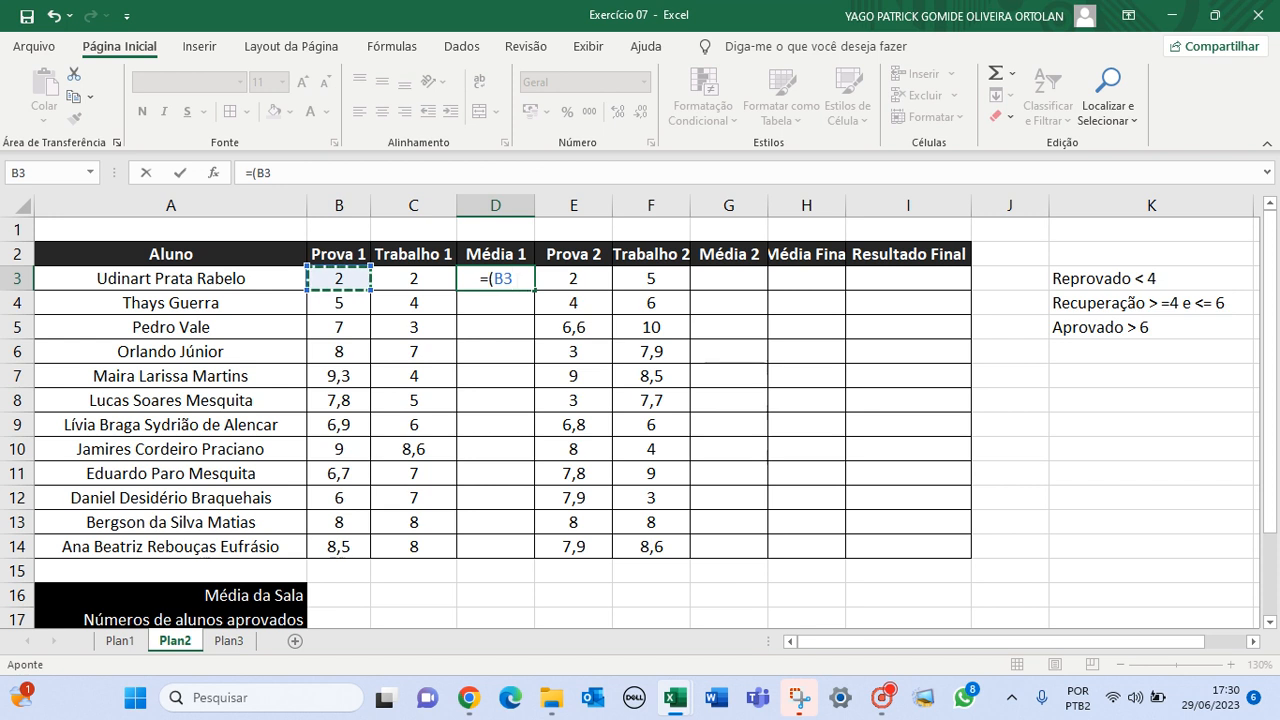
text(+)
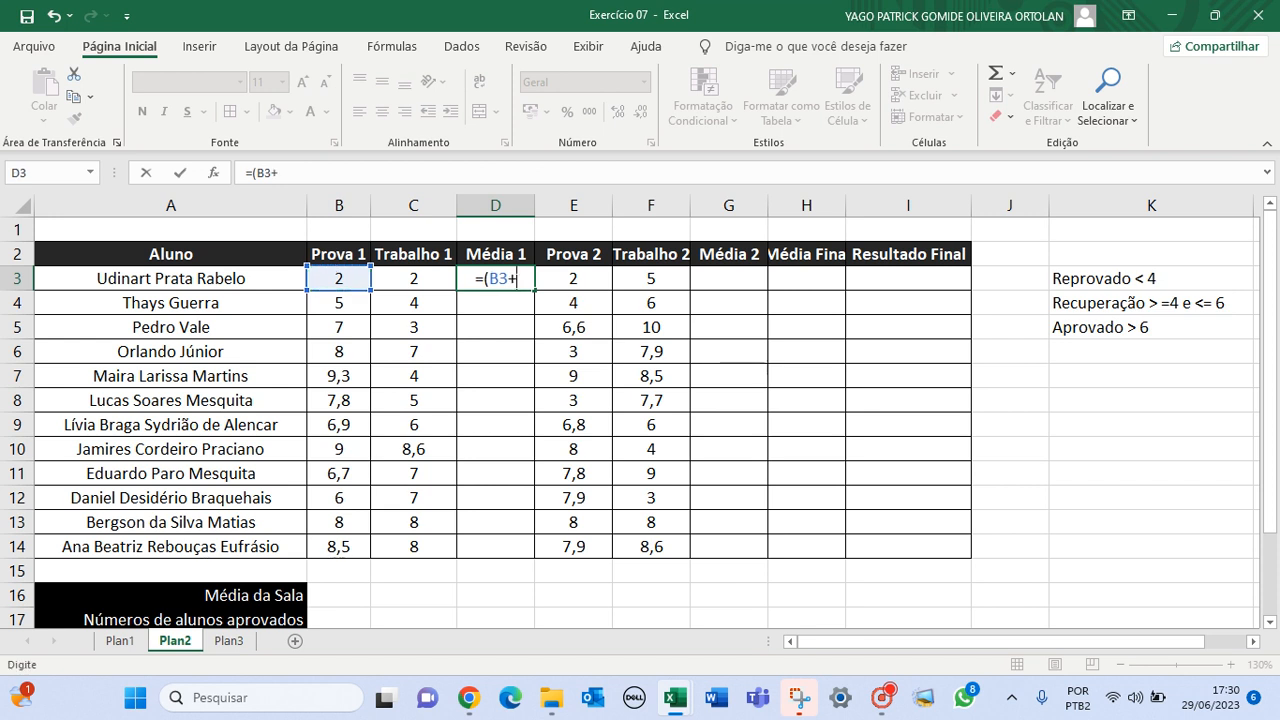
click(421, 281)
text())
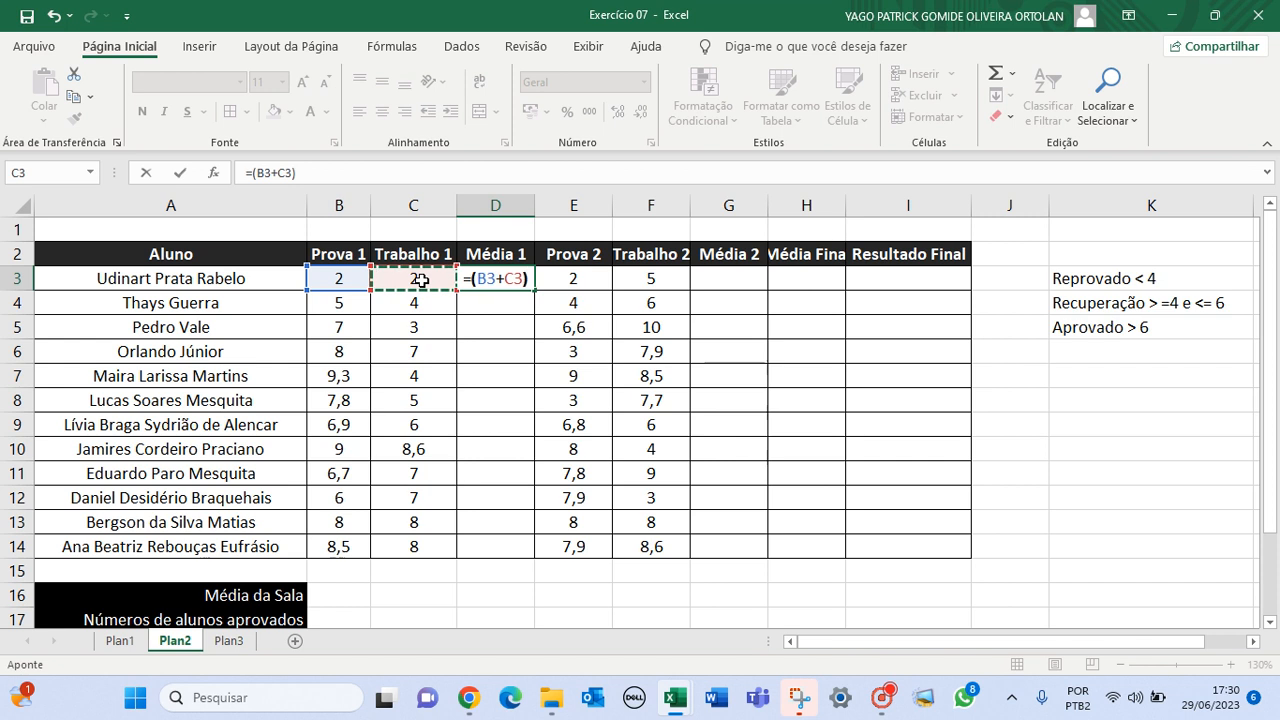
text(/)
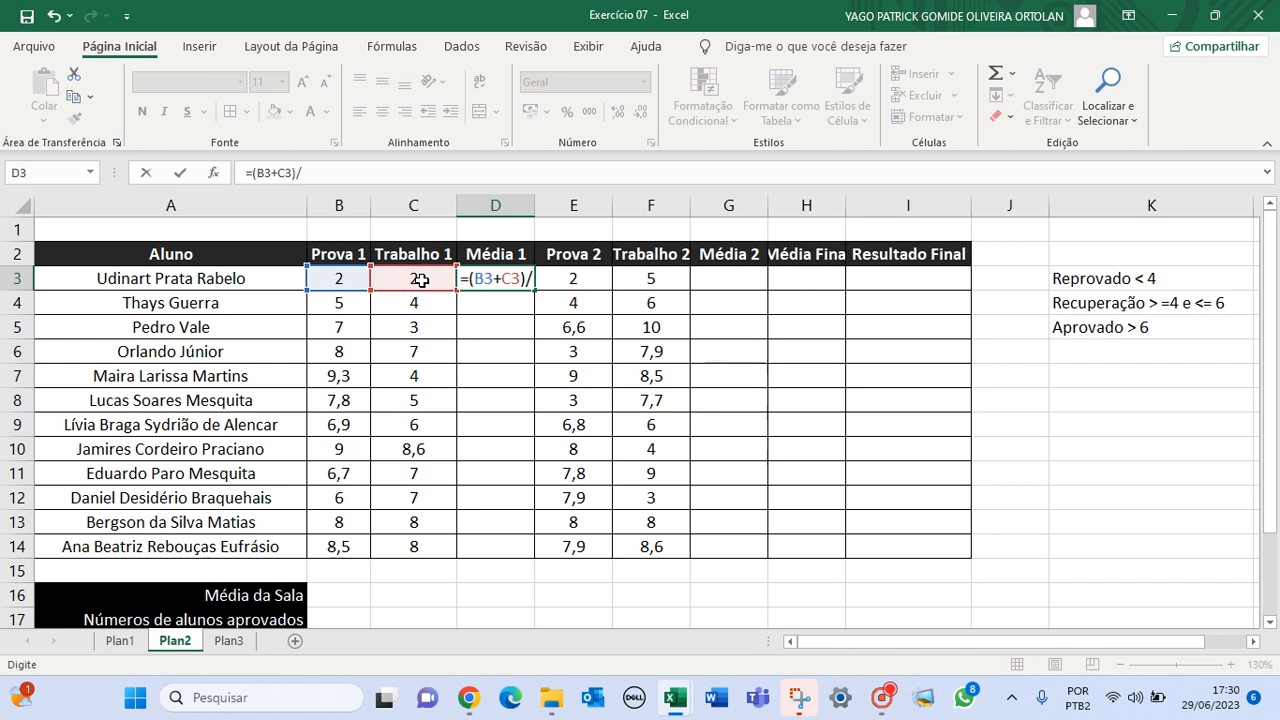
text(2)
key(Return)
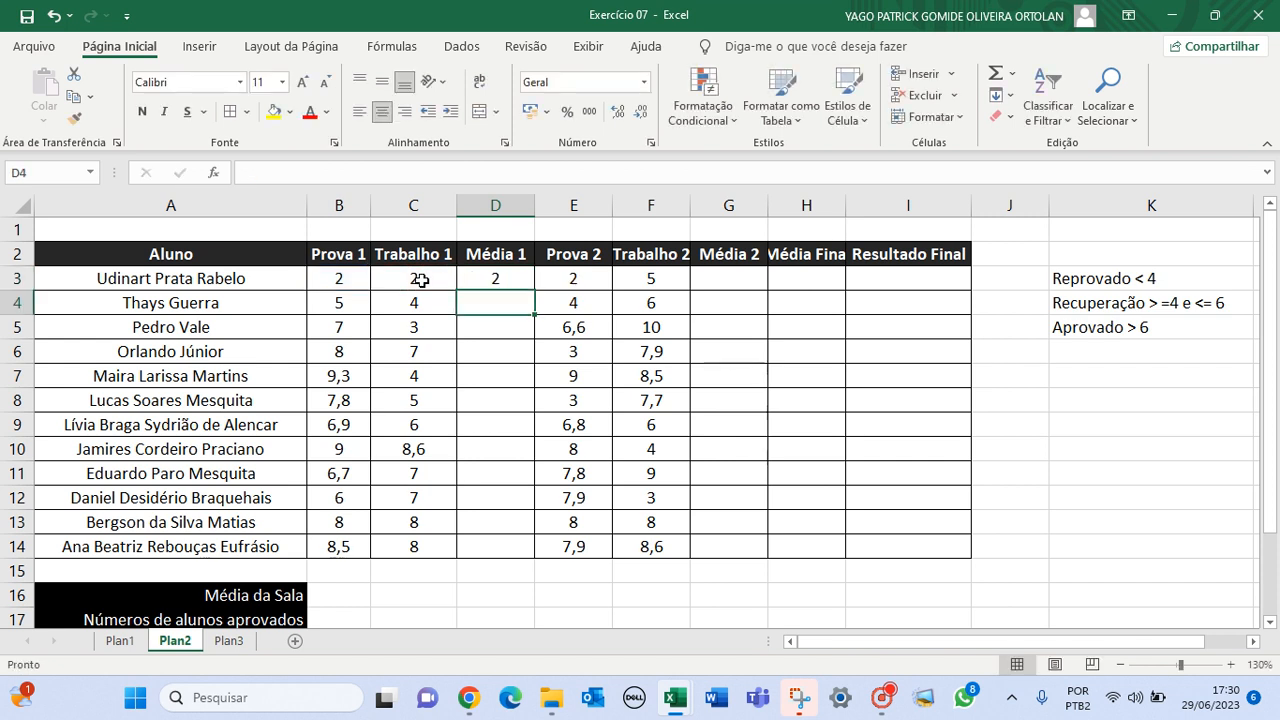
Step: Fill the Média 1 formula from D3 down to D7
click(506, 277)
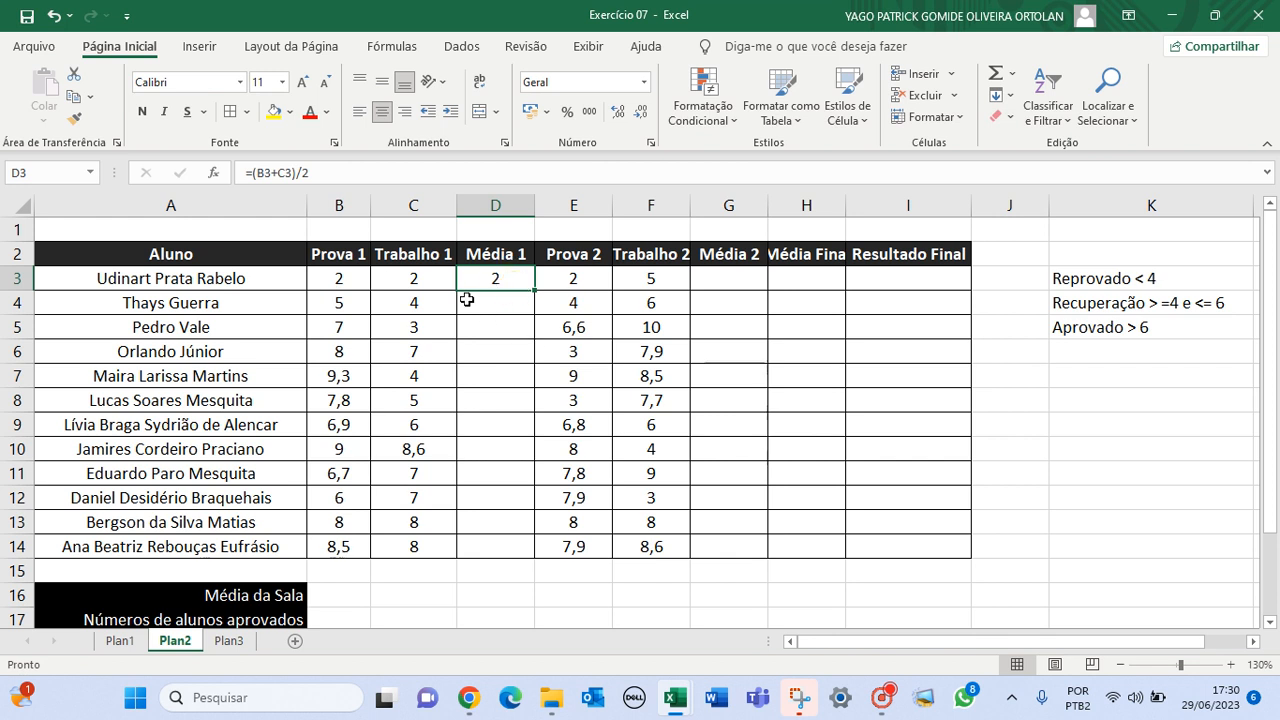
drag(351, 302, 420, 302)
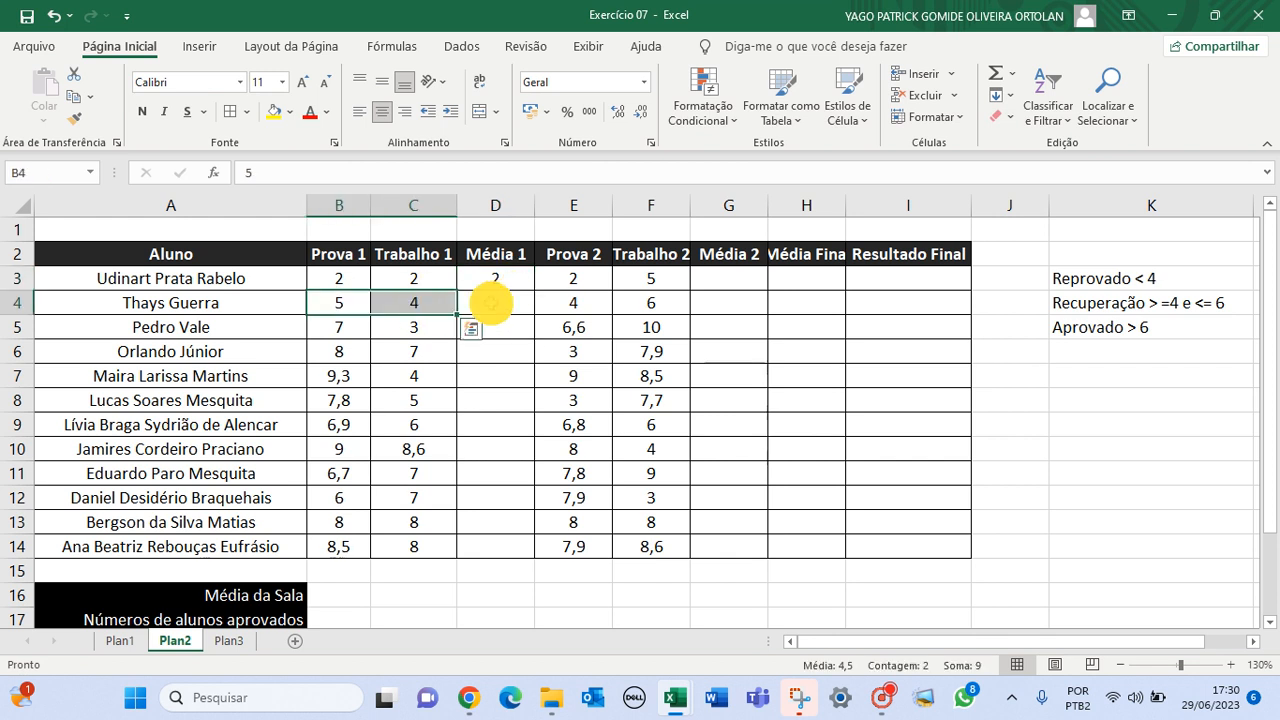
click(513, 277)
drag(535, 289, 522, 378)
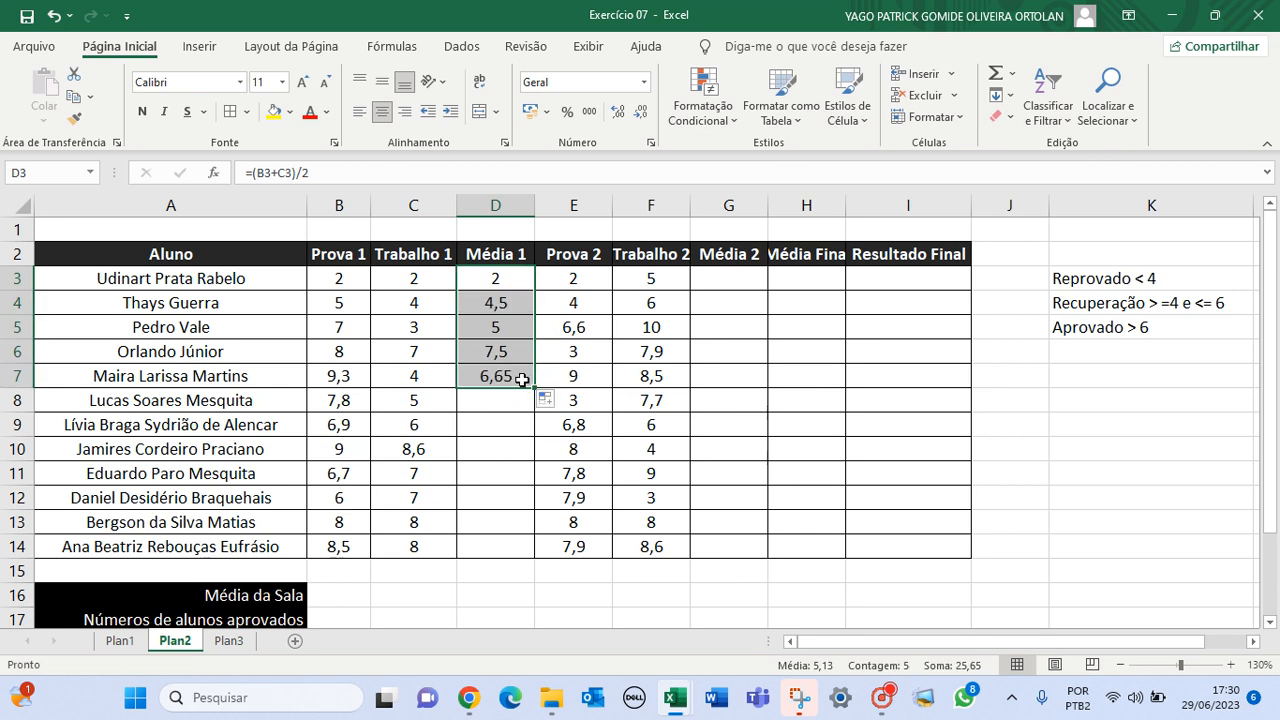
Step: Inspect the cell references in the Média 1 formulas of D3, D4 and D5 without changing them
click(495, 280)
double_click(497, 279)
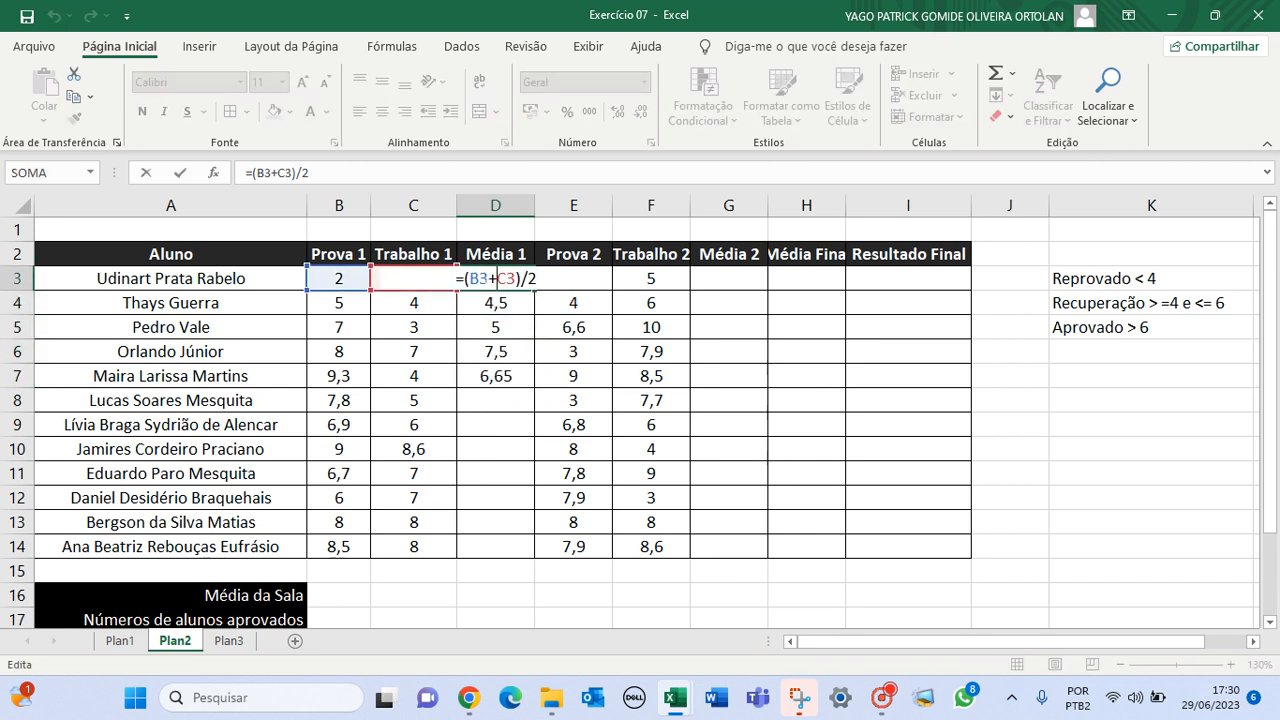
key(Escape)
double_click(495, 307)
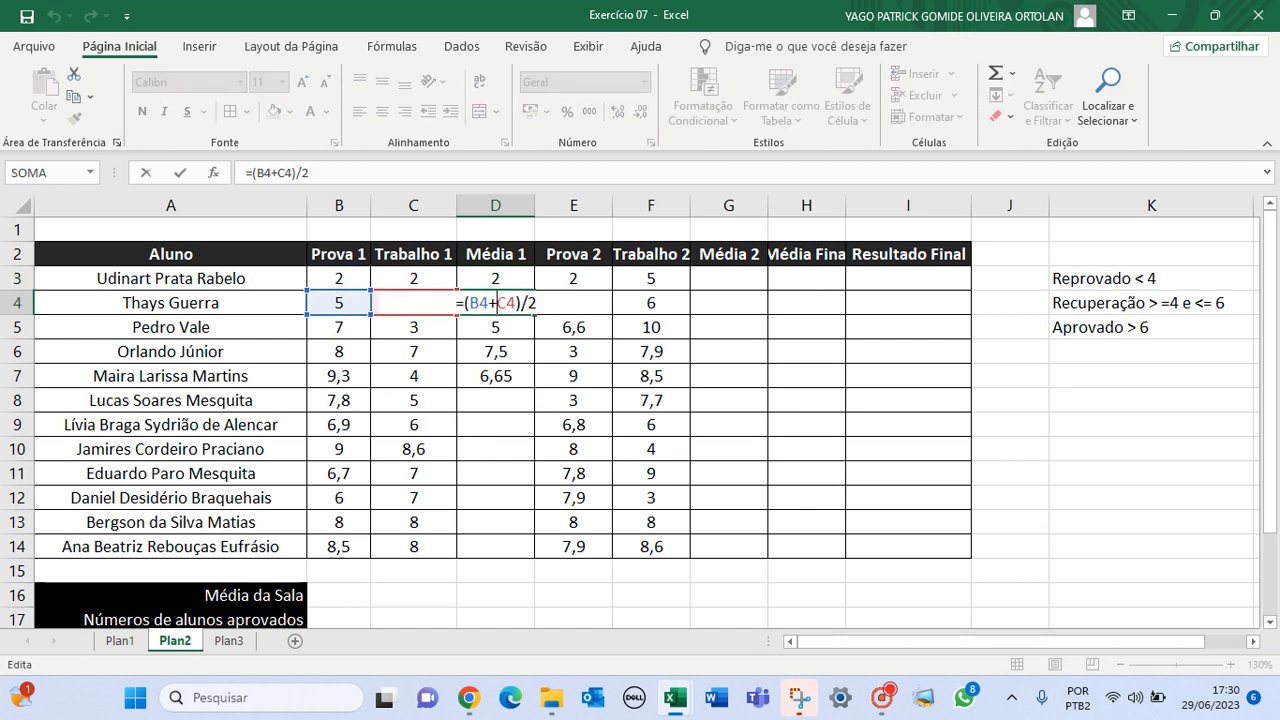
key(Escape)
double_click(474, 328)
key(Escape)
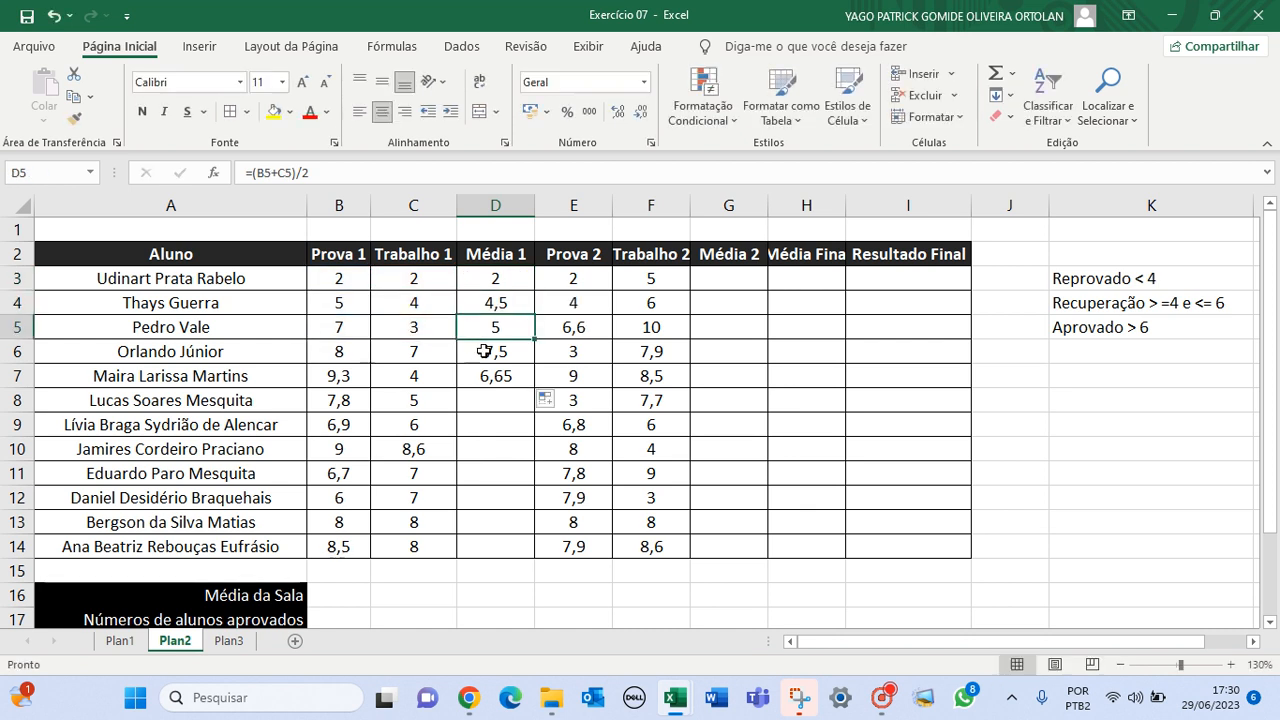
Step: Fill the Média 1 formula from D7 down to D14 for the remaining students
double_click(484, 351)
key(Escape)
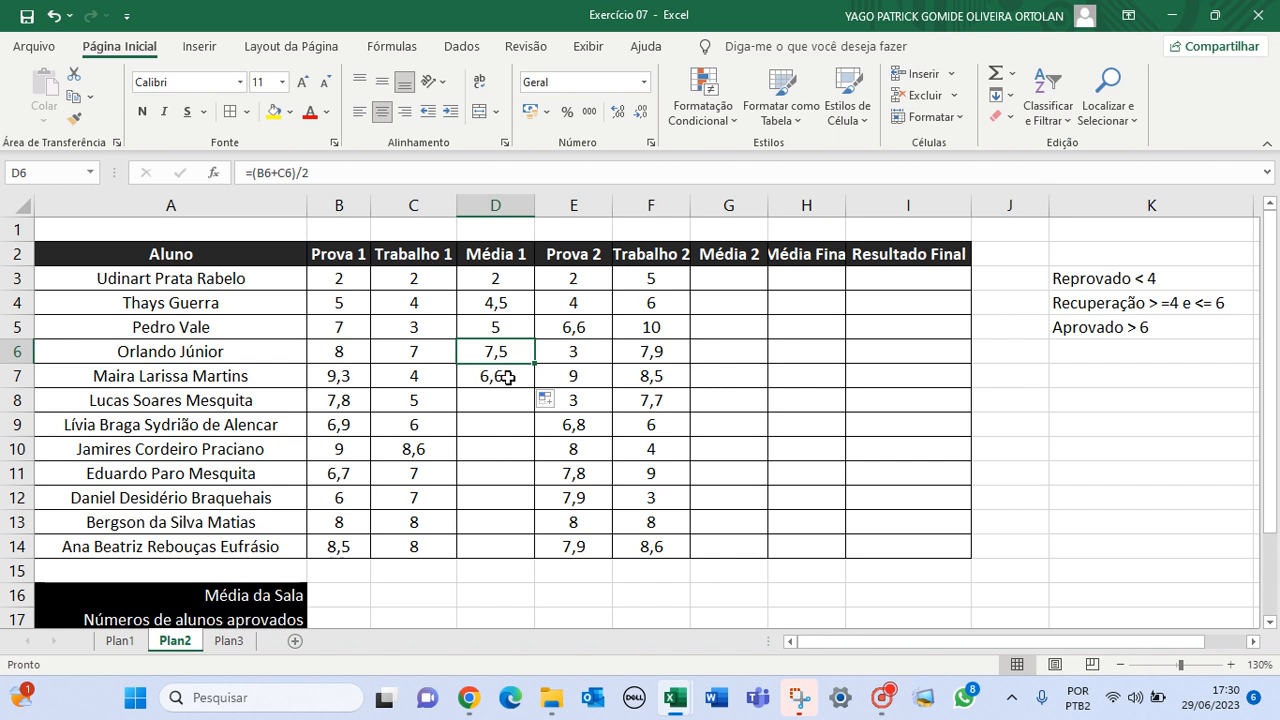
click(517, 372)
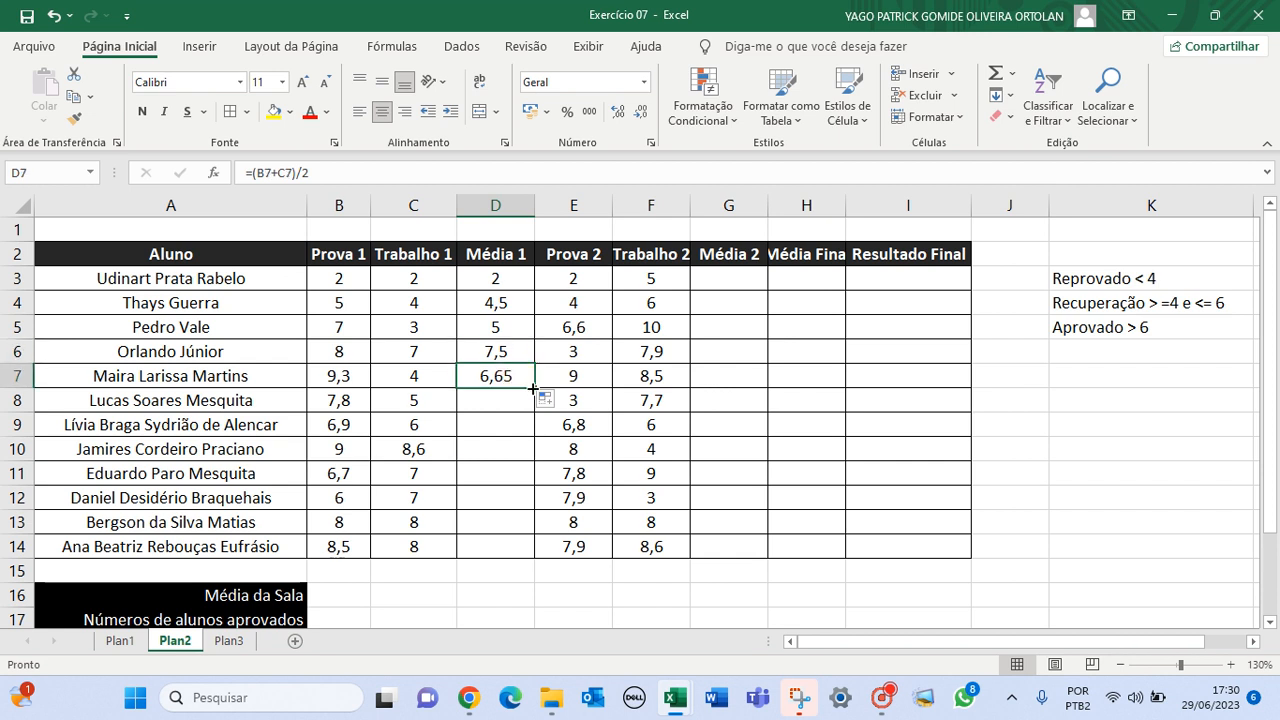
scroll(528, 396, up, 3)
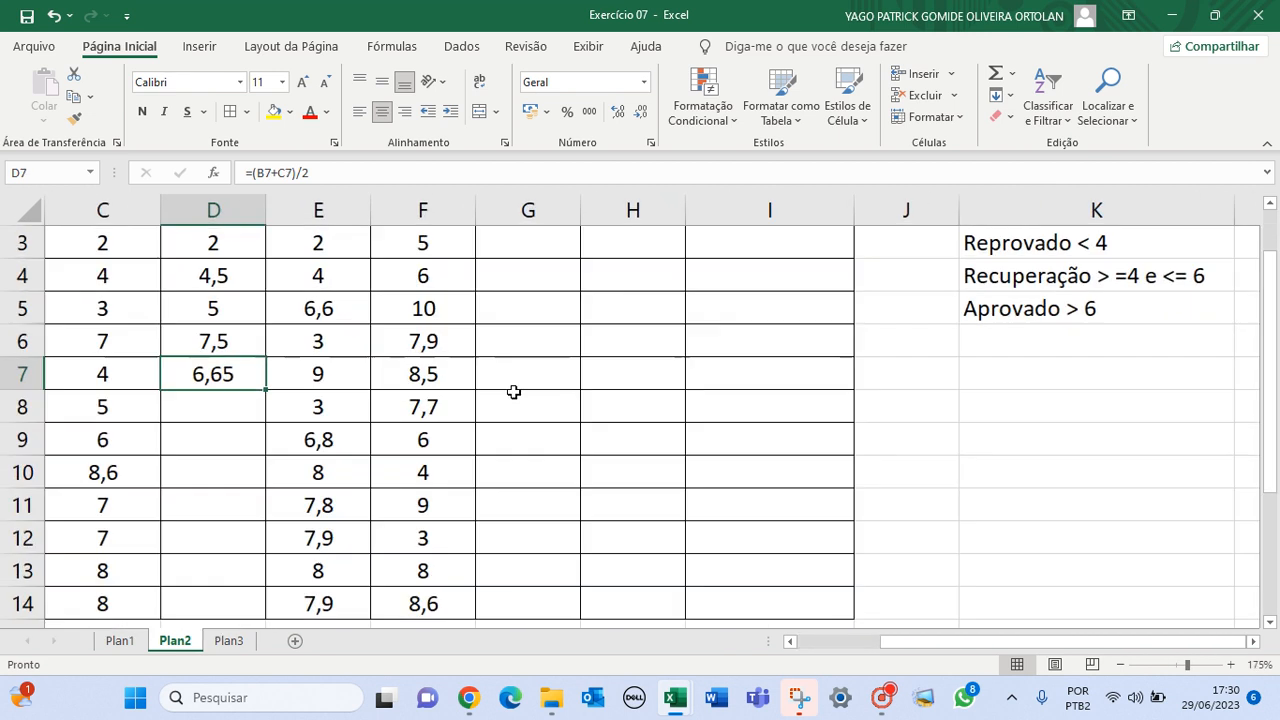
click(790, 641)
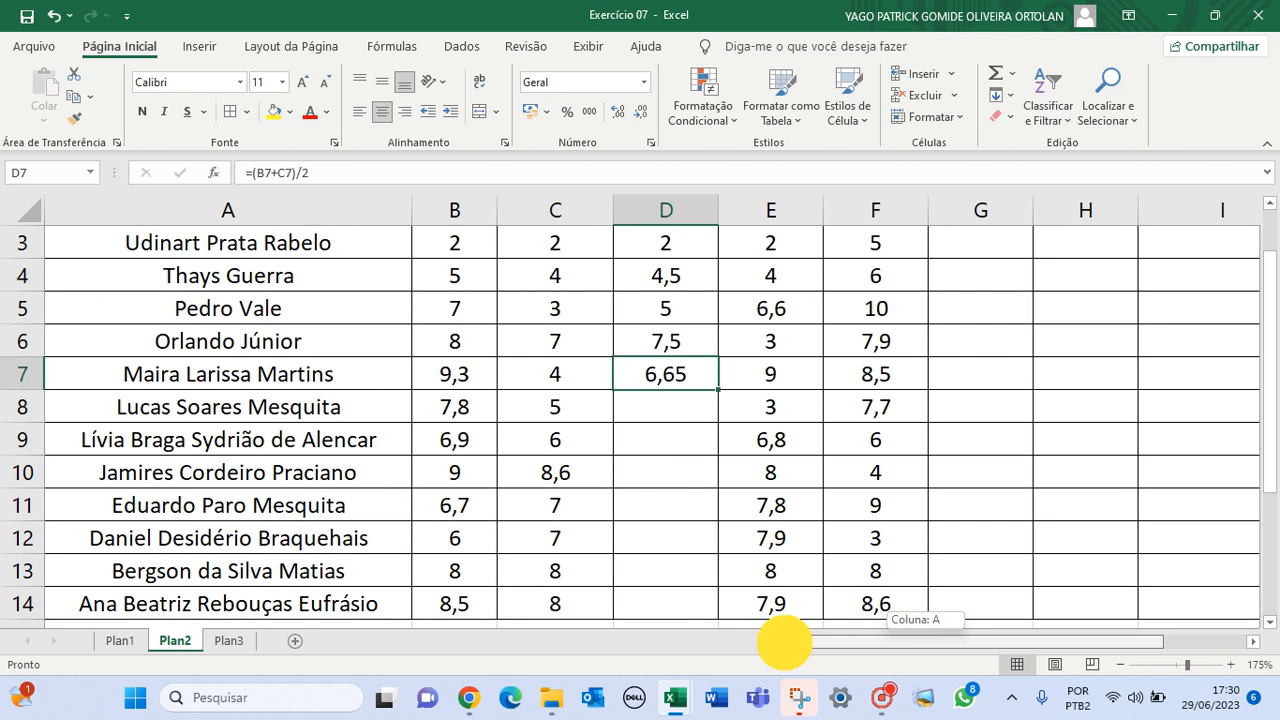
double_click(717, 390)
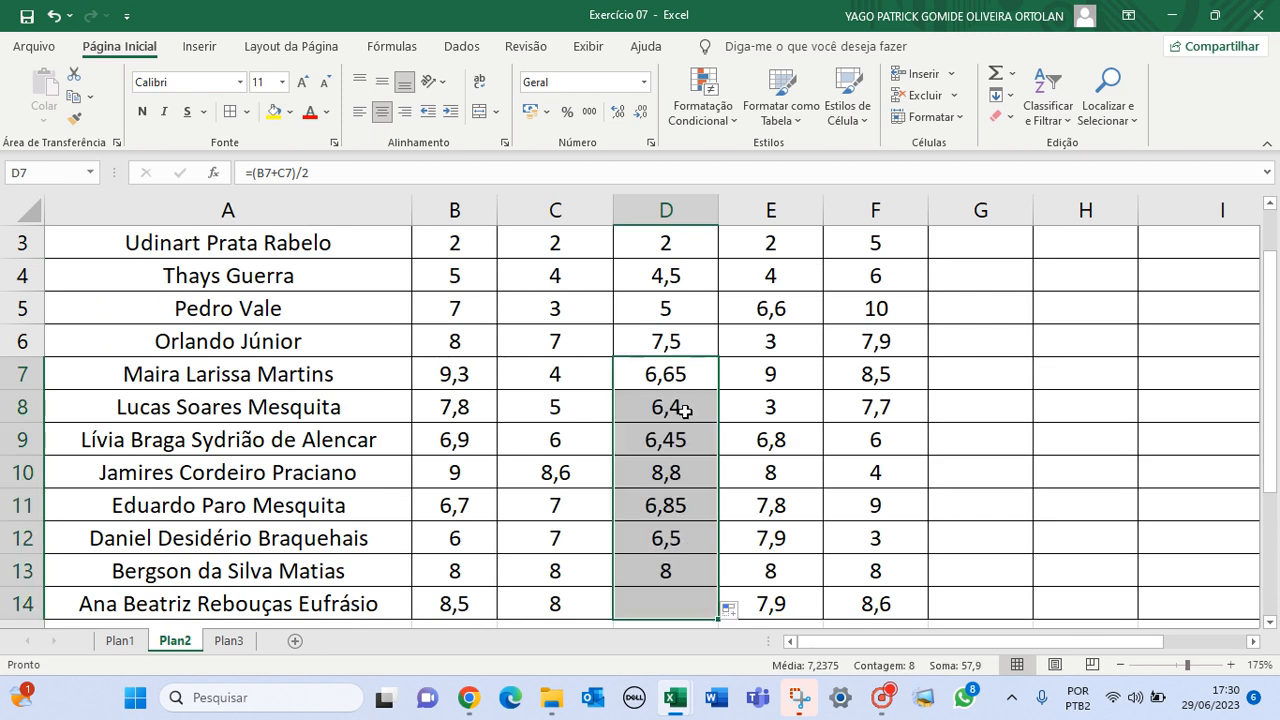
scroll(666, 450, down, 1)
scroll(669, 466, down, 2)
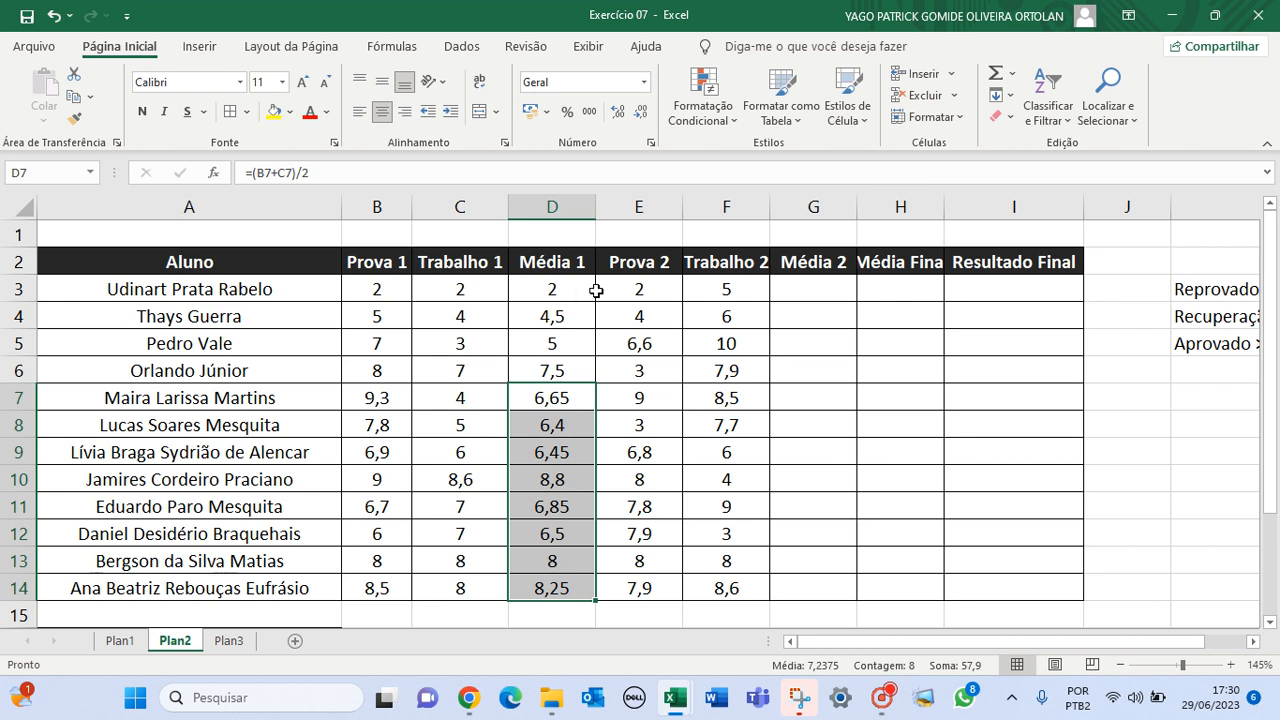
Step: Enter the formula =(E3+F3)/2 in G3 to average Prova 2 and Trabalho 2 for the first student
click(644, 291)
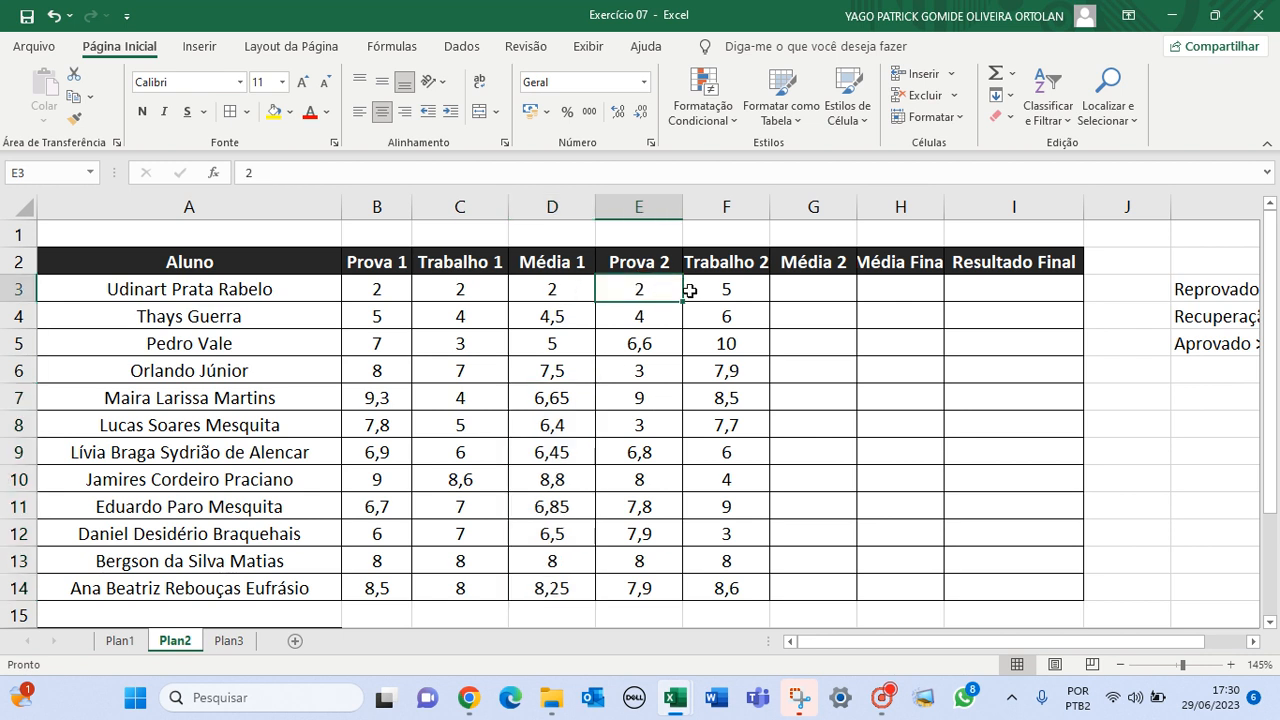
click(703, 289)
click(830, 288)
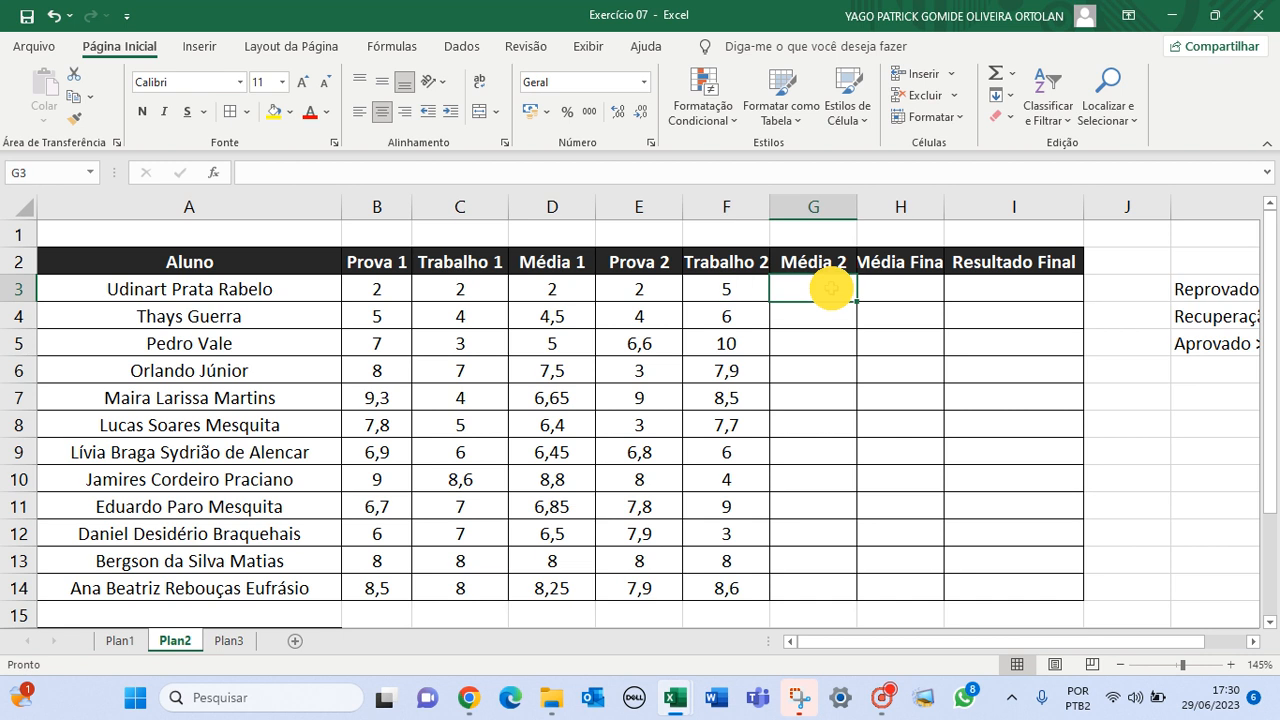
text(=()
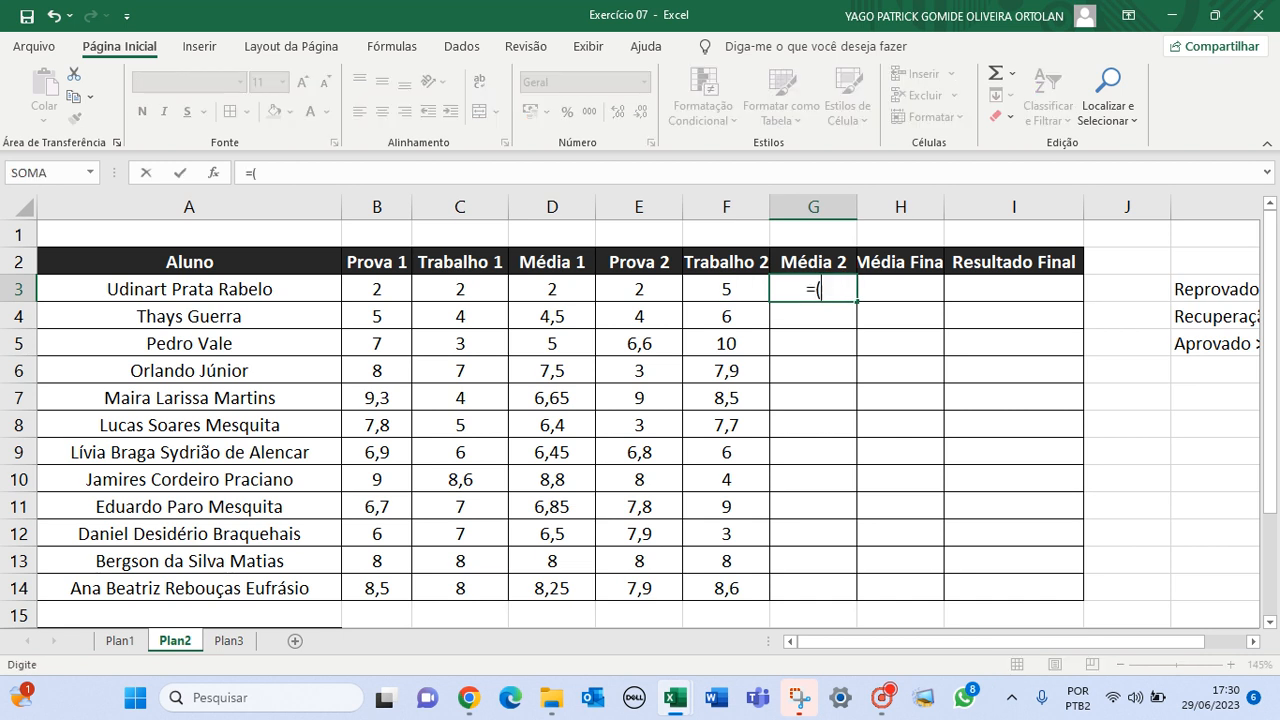
click(651, 291)
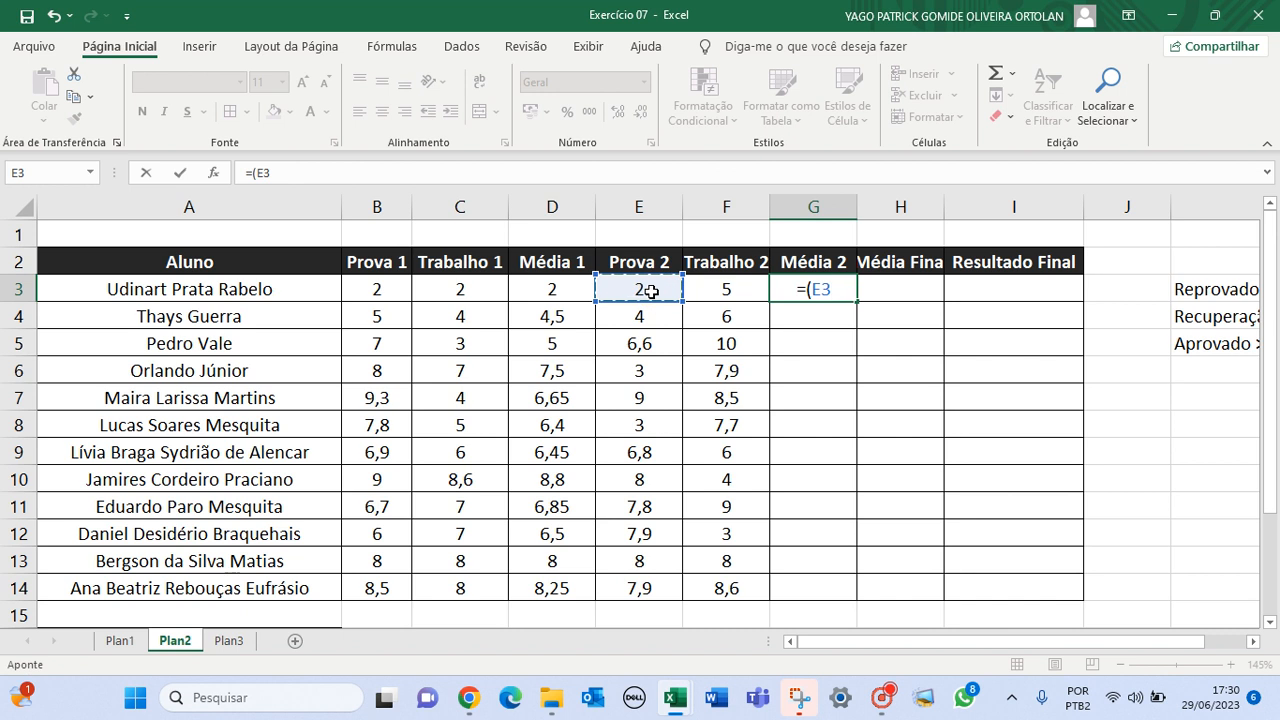
text(+)
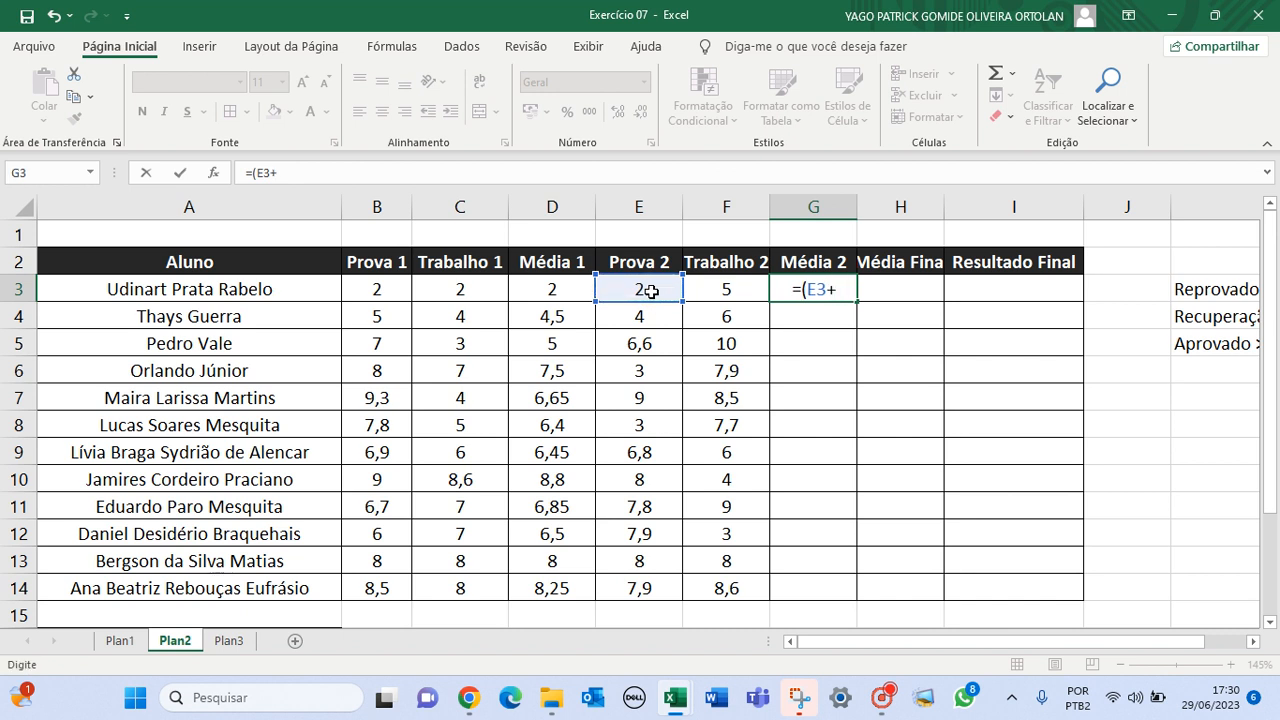
click(710, 292)
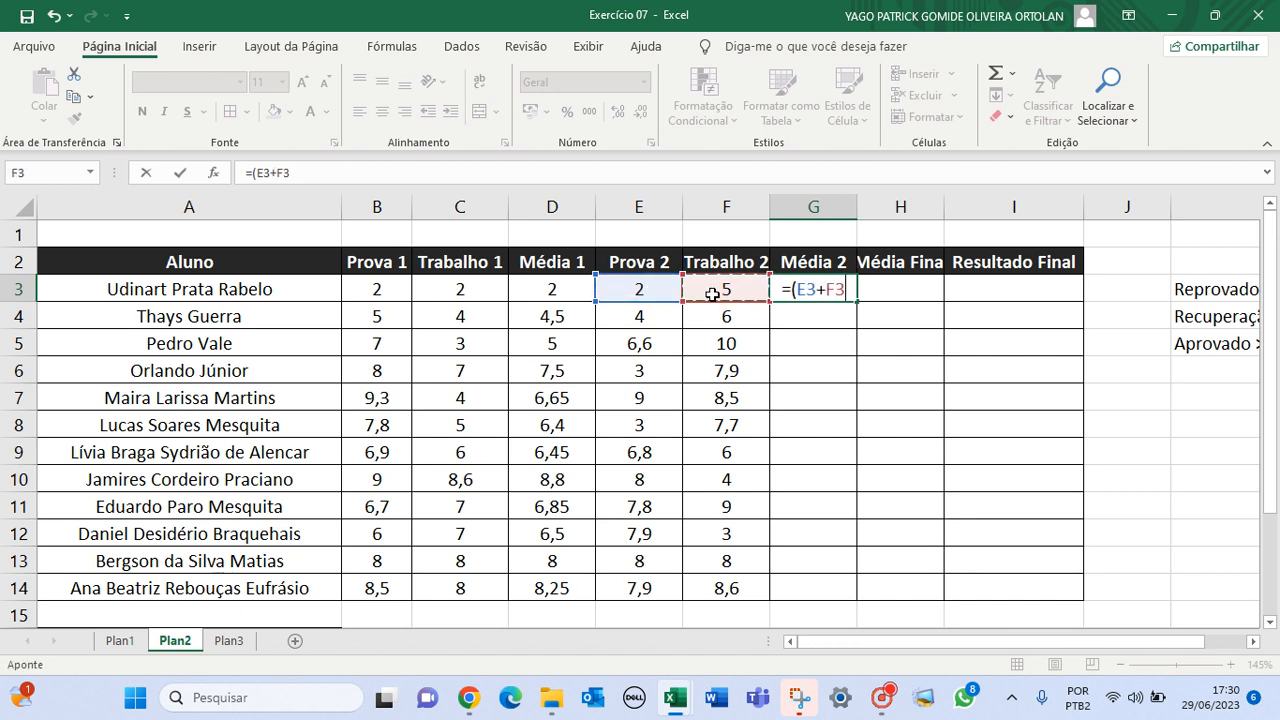
text()/2)
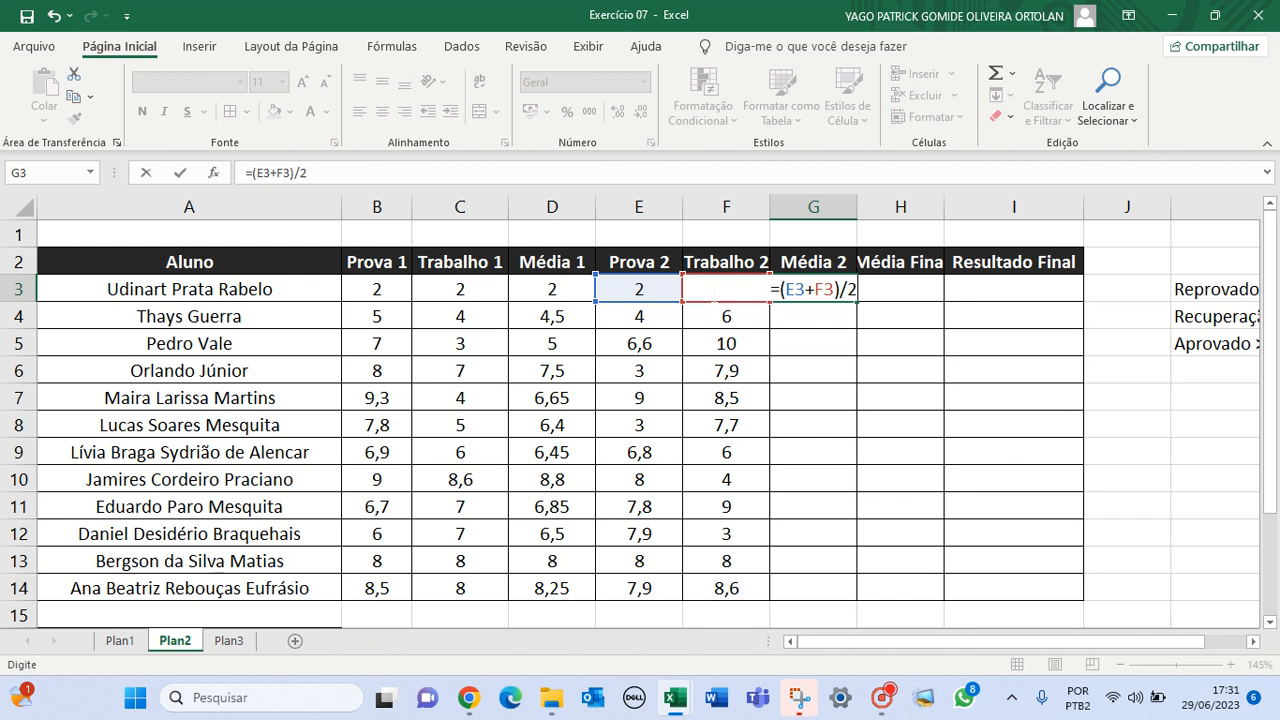
key(Return)
Step: Fill the Média 2 formula from G3 down to G14
click(820, 292)
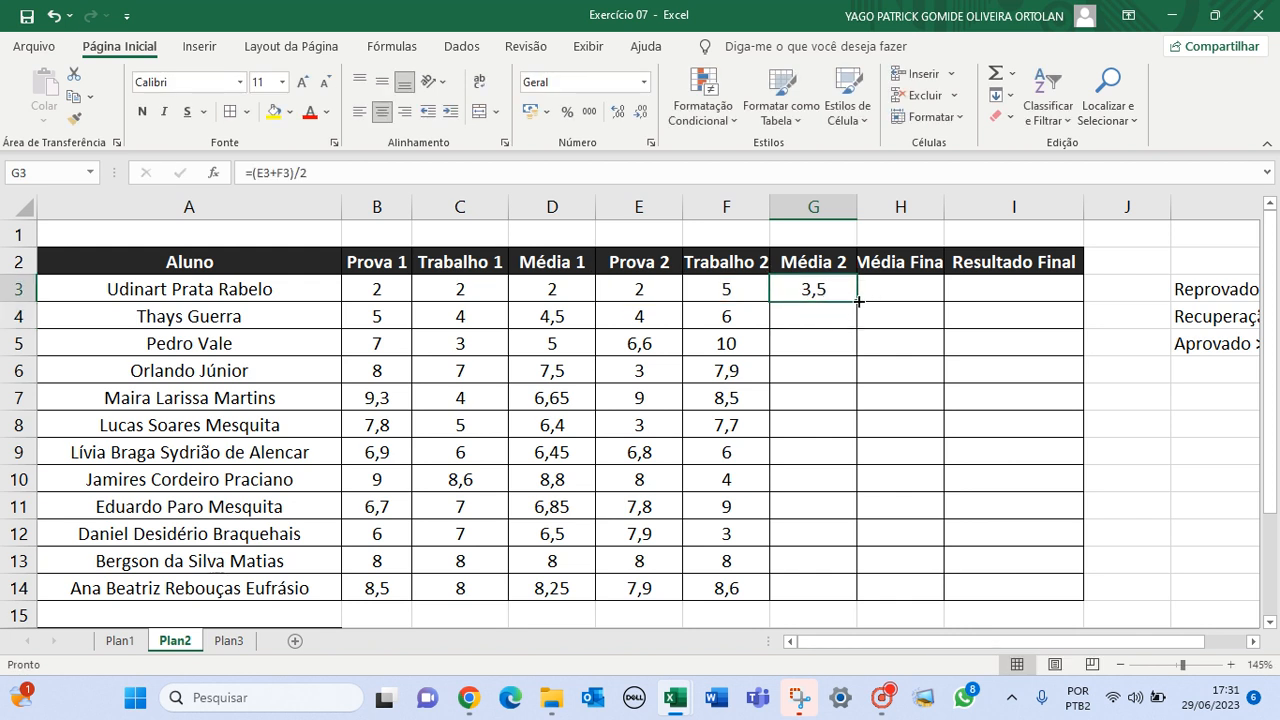
double_click(857, 300)
scroll(886, 337, down, 2)
scroll(886, 346, up, 2)
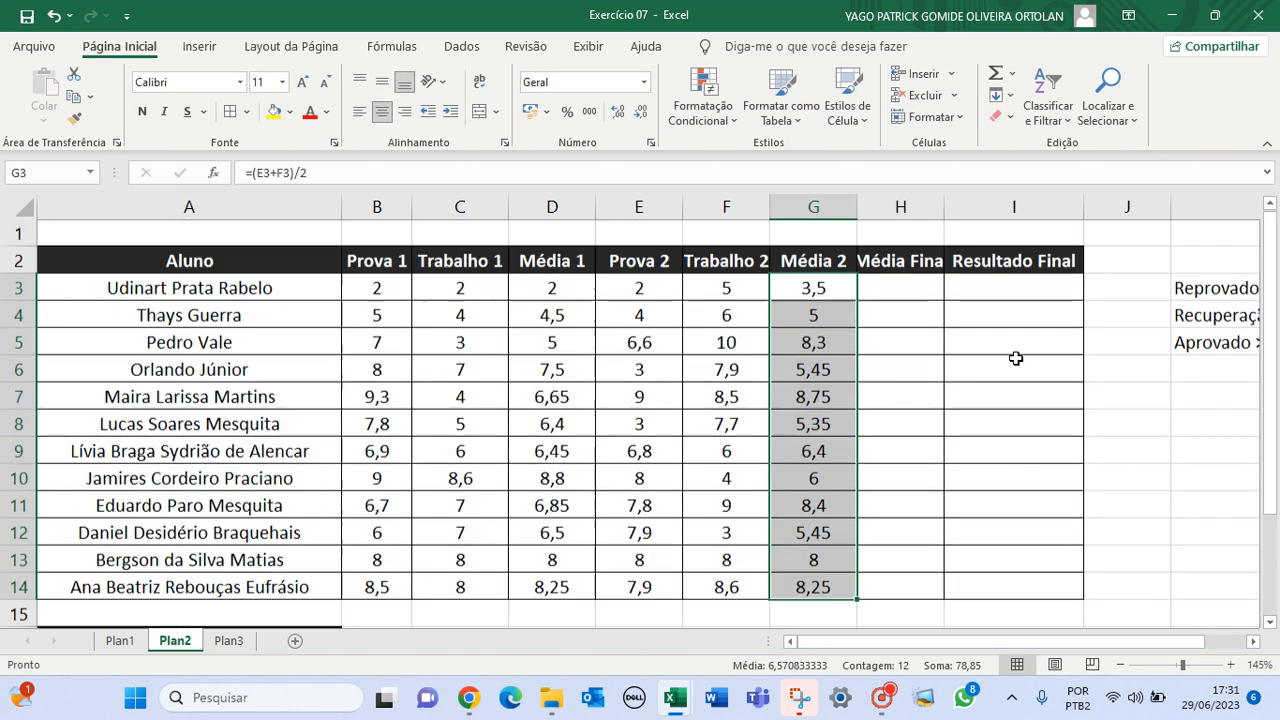
click(1131, 361)
Step: Widen column H to fit its full Média Final header
drag(556, 290, 553, 584)
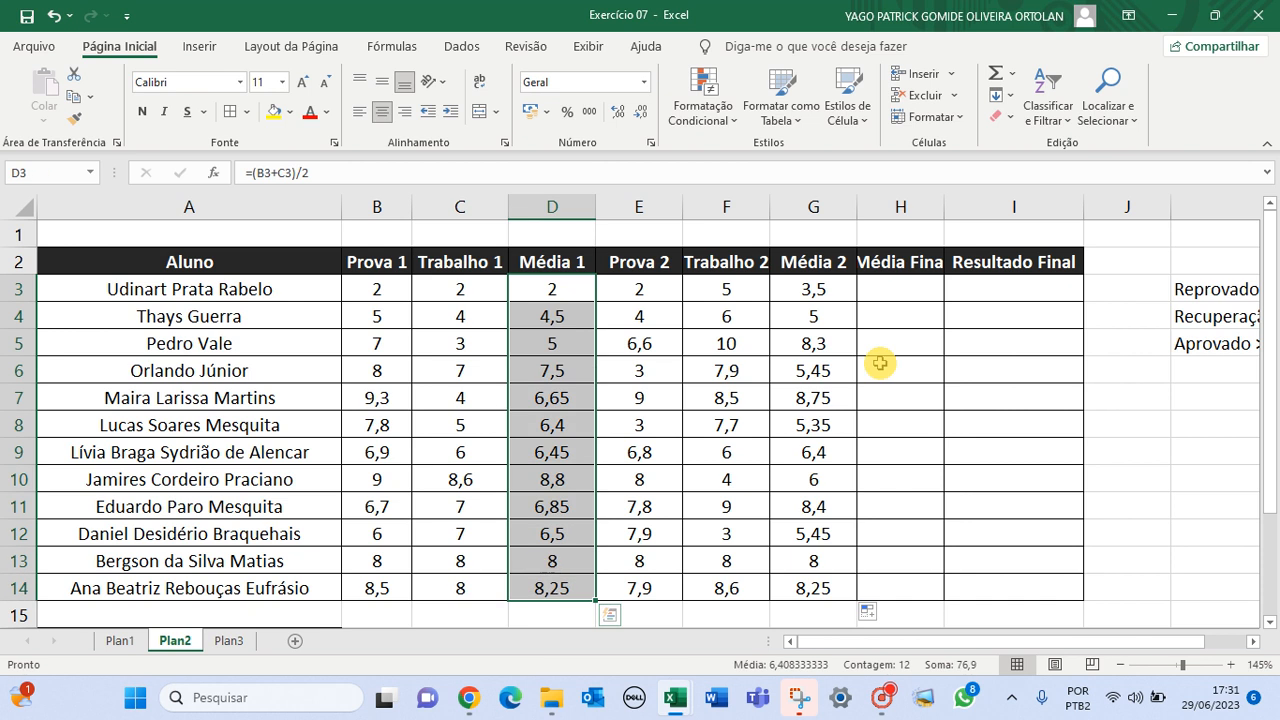
drag(814, 290, 814, 588)
click(1213, 421)
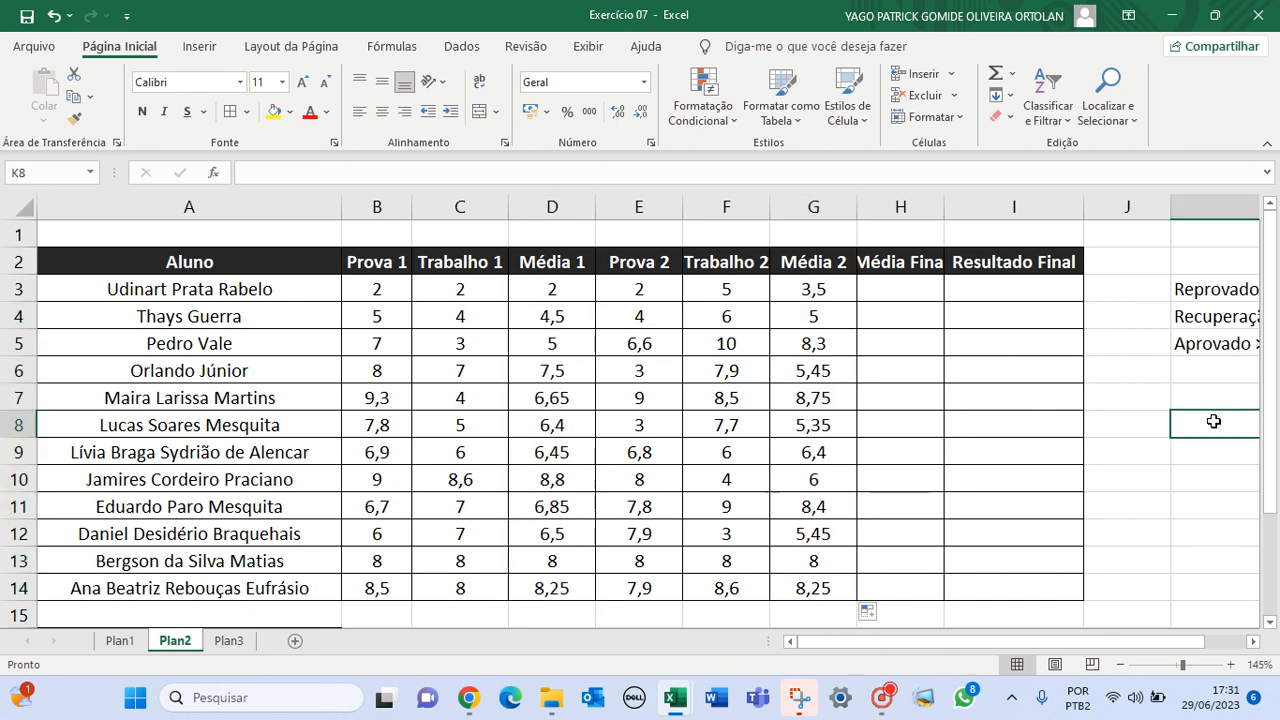
double_click(944, 207)
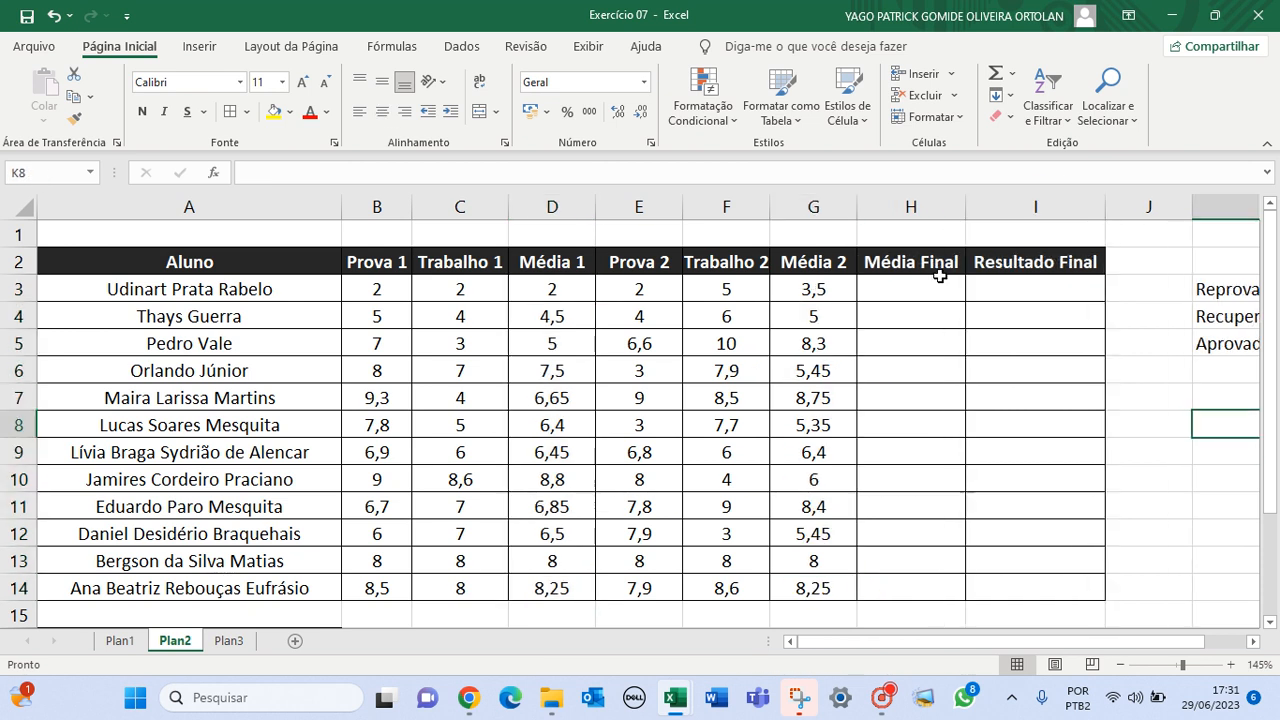
Step: Enter the formula =(D3+G3)/2 in H3 to average Média 1 and Média 2 for the first student
click(930, 288)
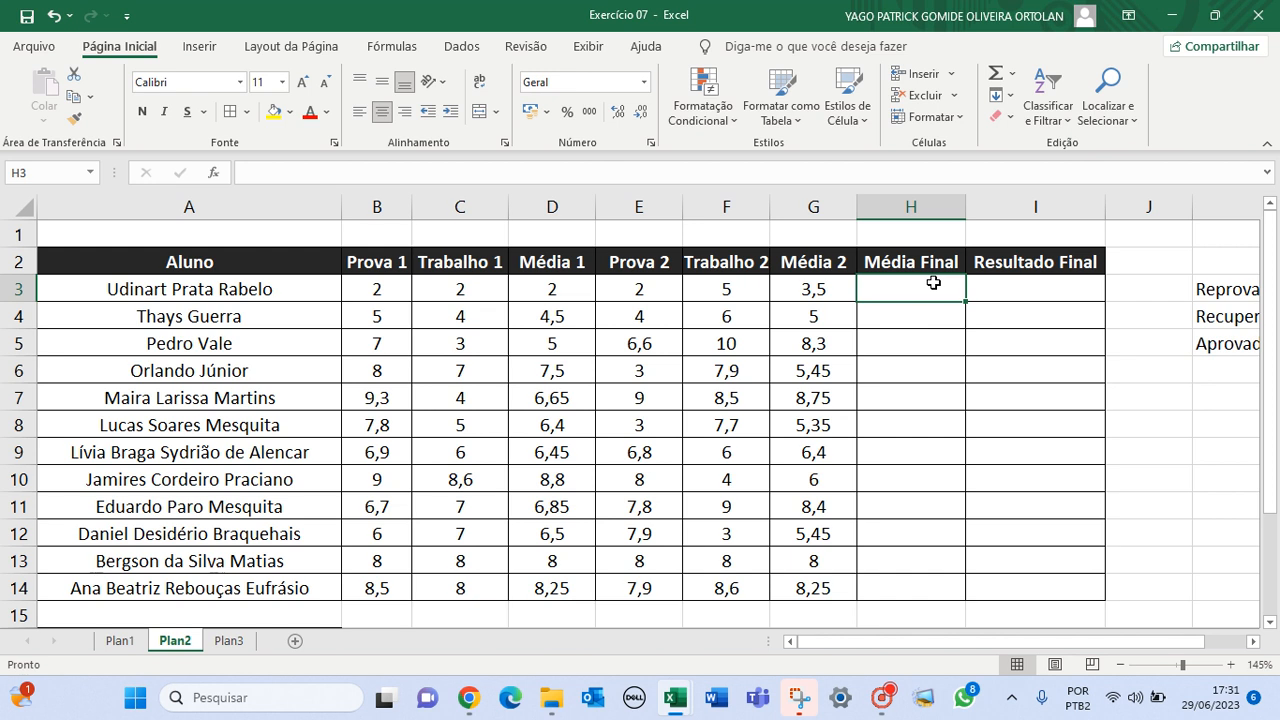
text(=)
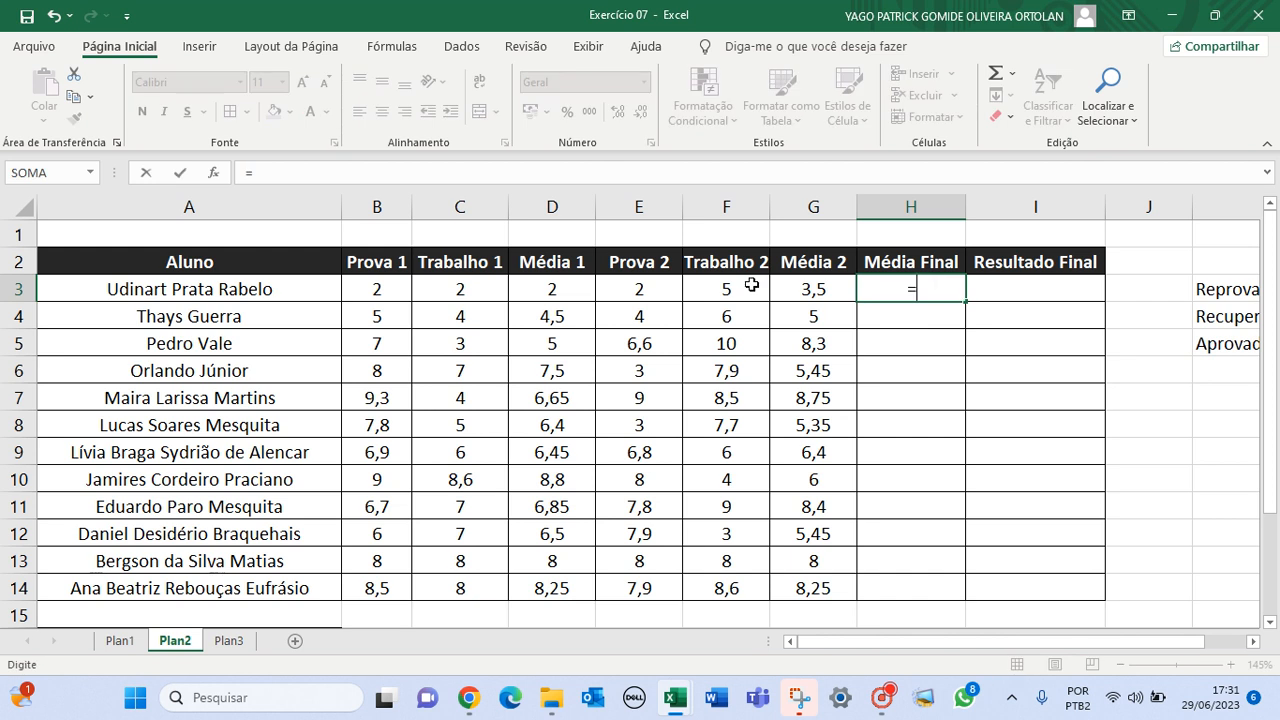
text(()
click(557, 287)
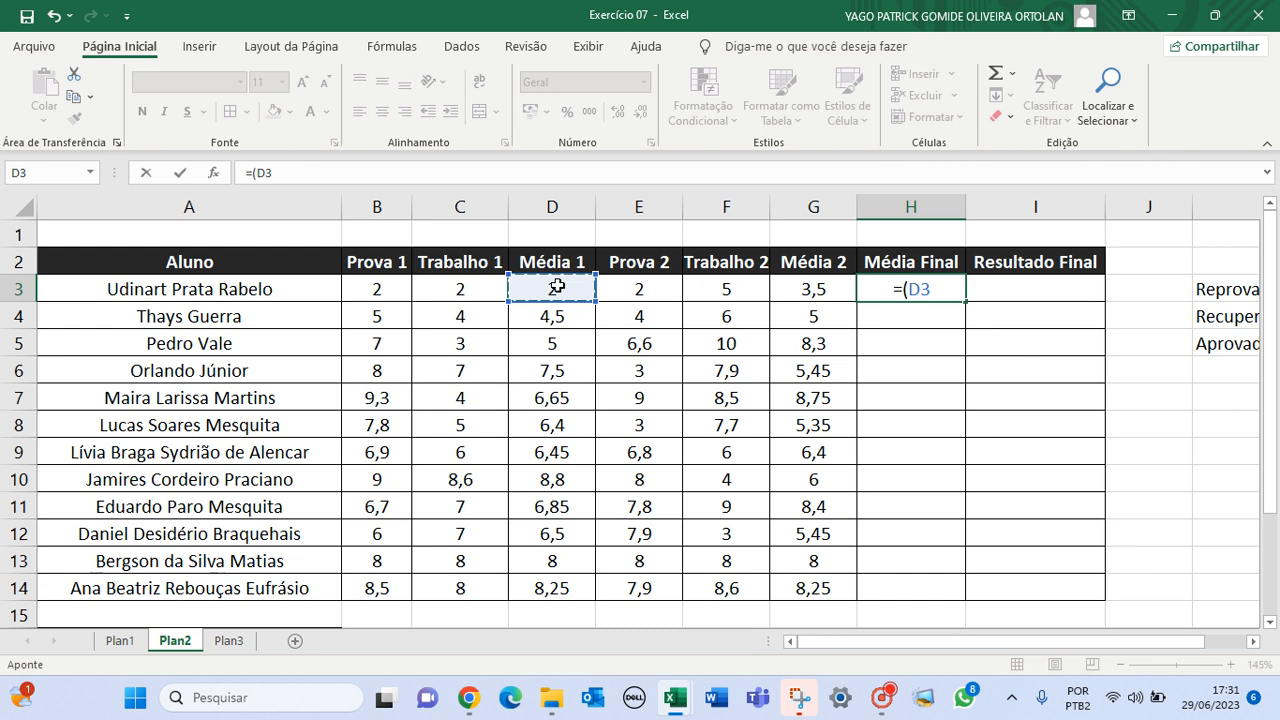
text(+)
click(807, 291)
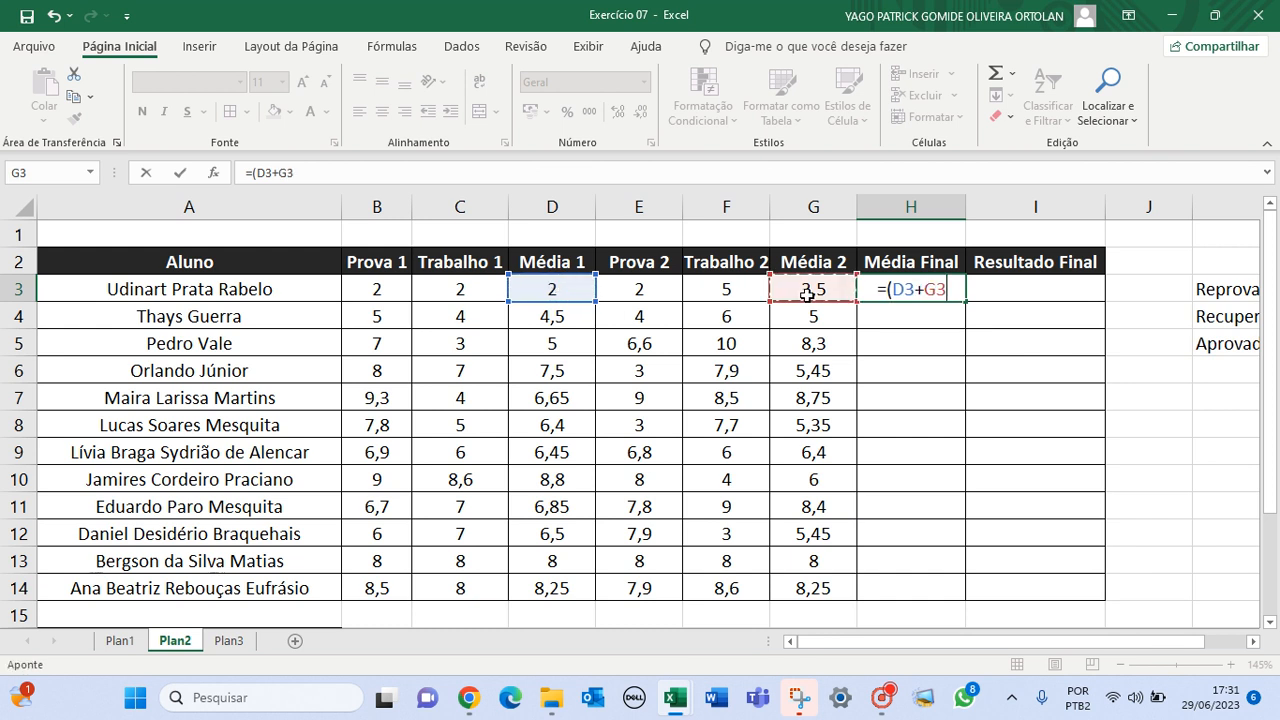
text())
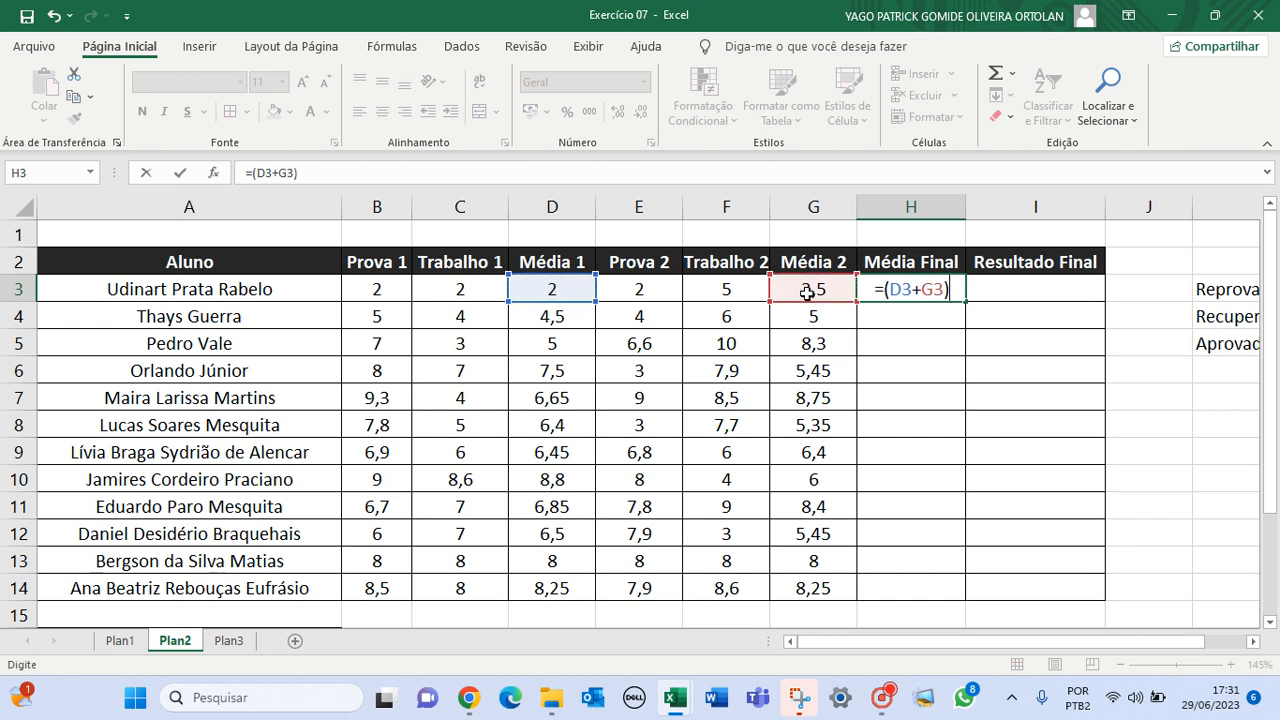
text(/2)
key(Return)
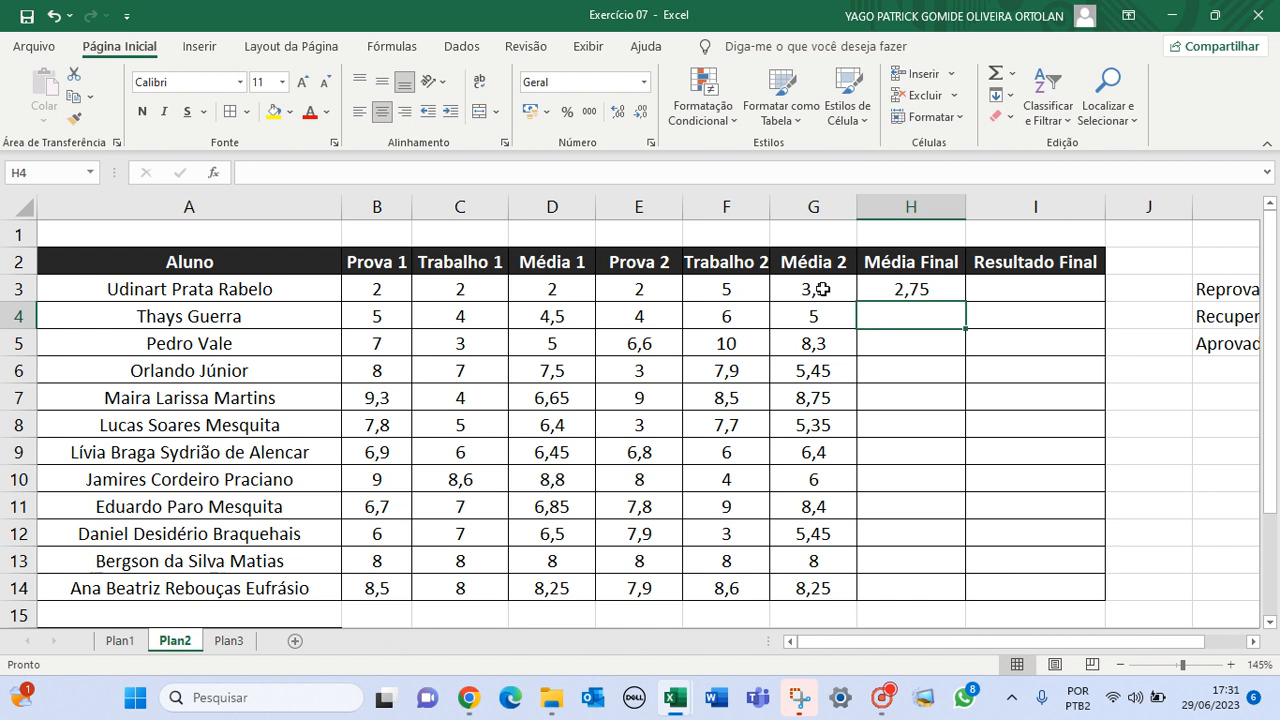
Step: Fill the Média Final formula from H3 down to H14
click(910, 285)
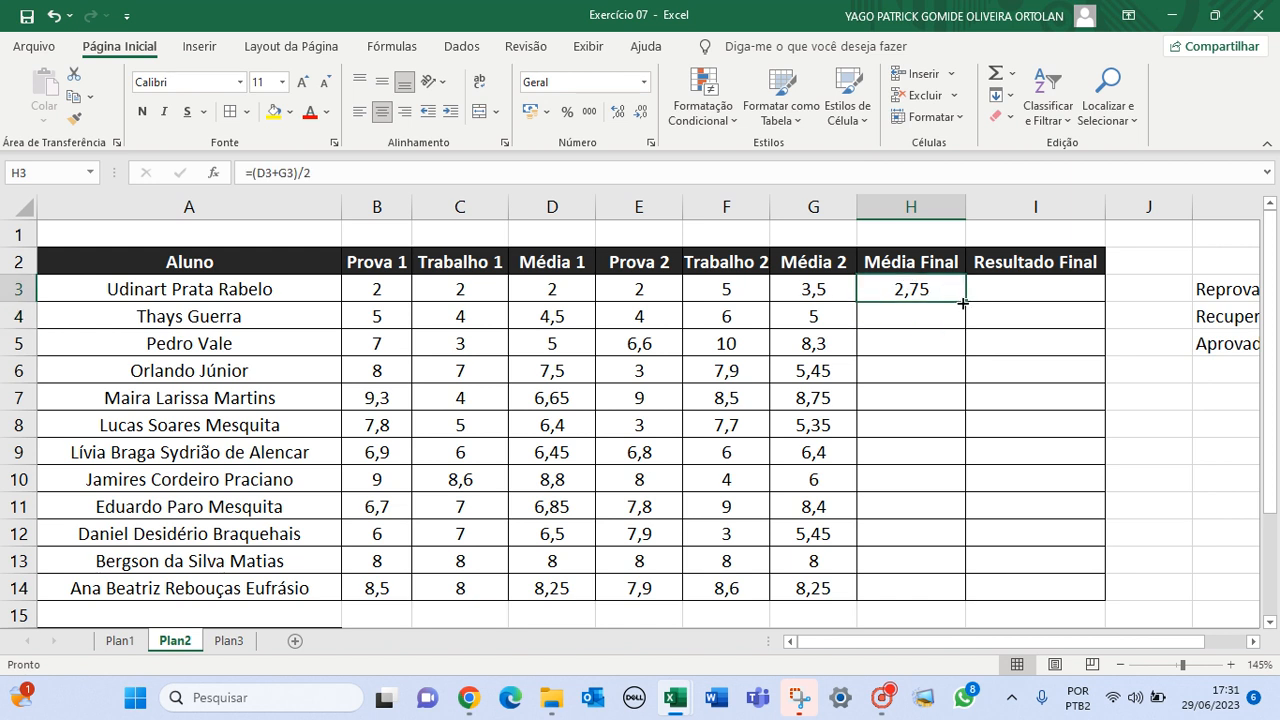
double_click(962, 302)
scroll(951, 331, down, 1)
scroll(974, 390, up, 1)
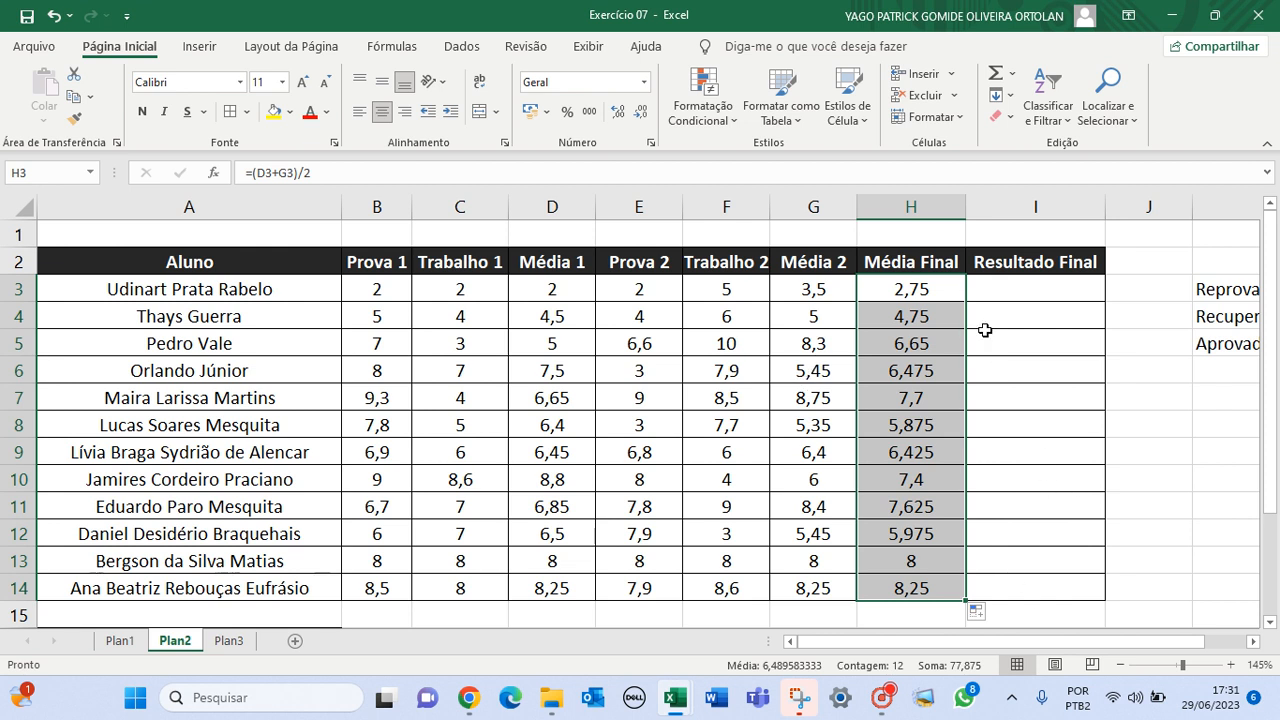
scroll(1017, 374, down, 1)
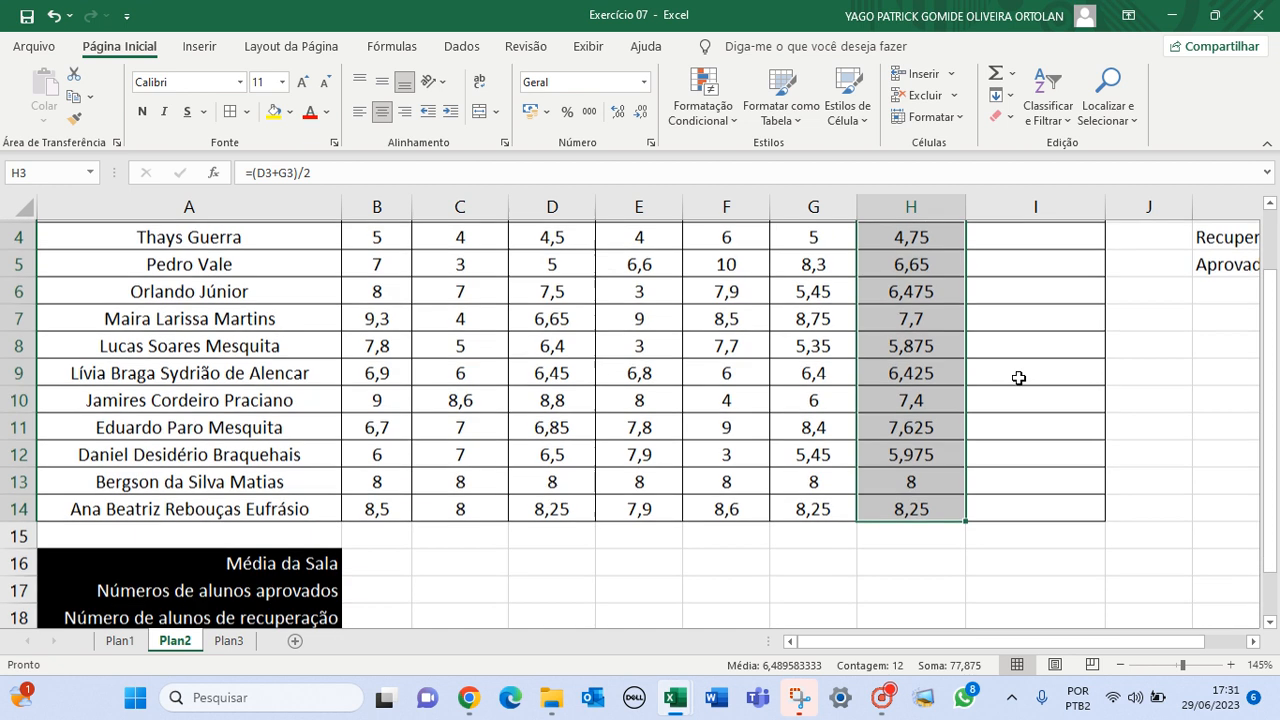
scroll(1024, 399, up, 1)
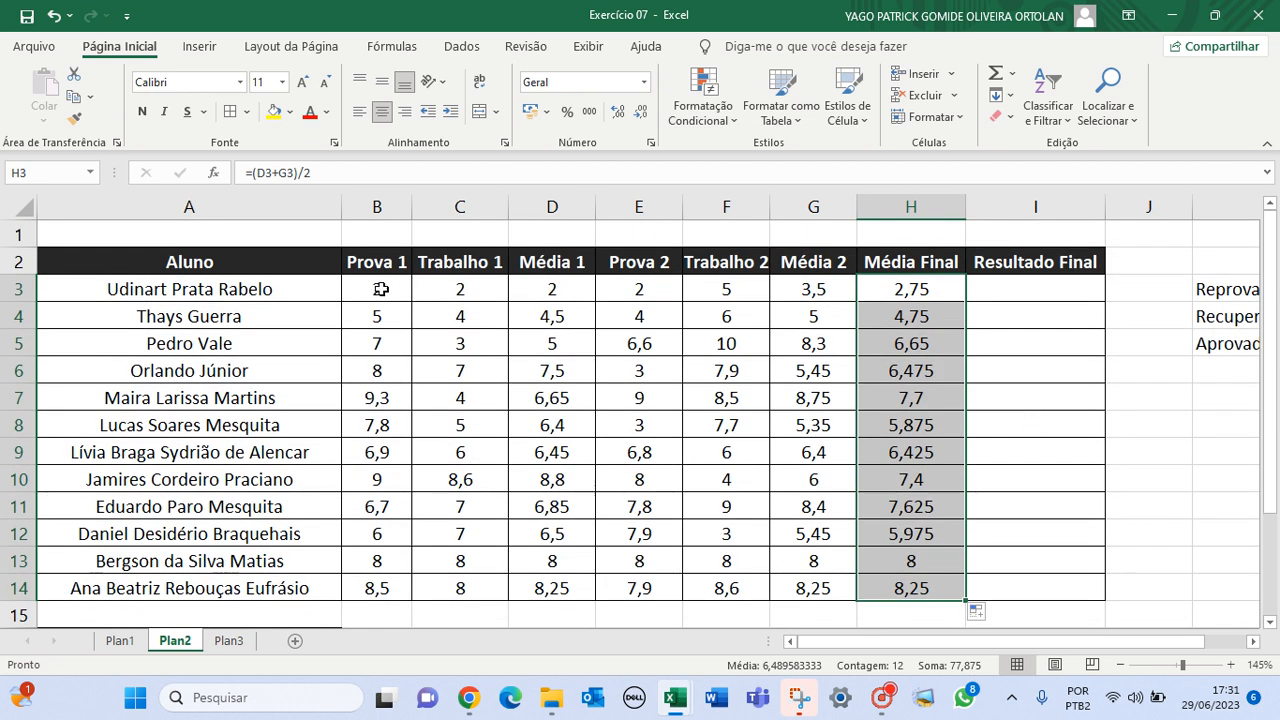
drag(380, 289, 943, 580)
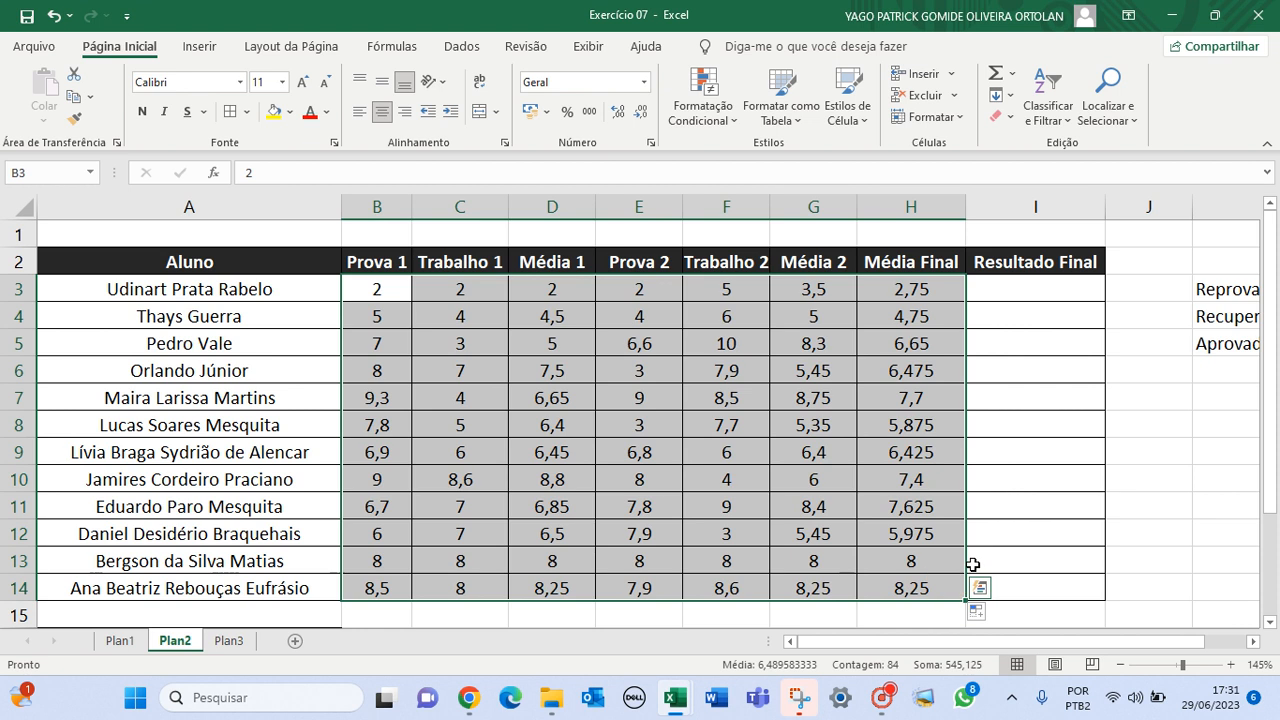
click(836, 350)
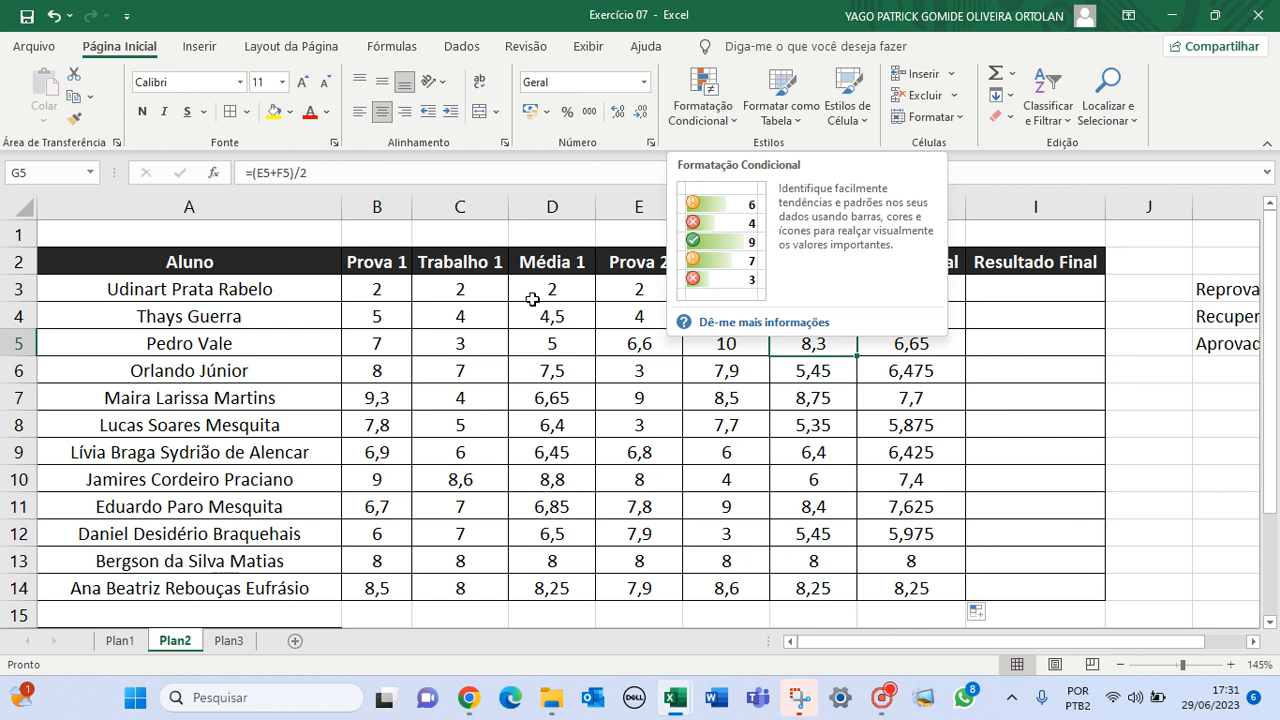
click(432, 398)
Step: Start a new conditional formatting rule on B3:H14 for cells whose value is less than 4
drag(363, 289, 891, 594)
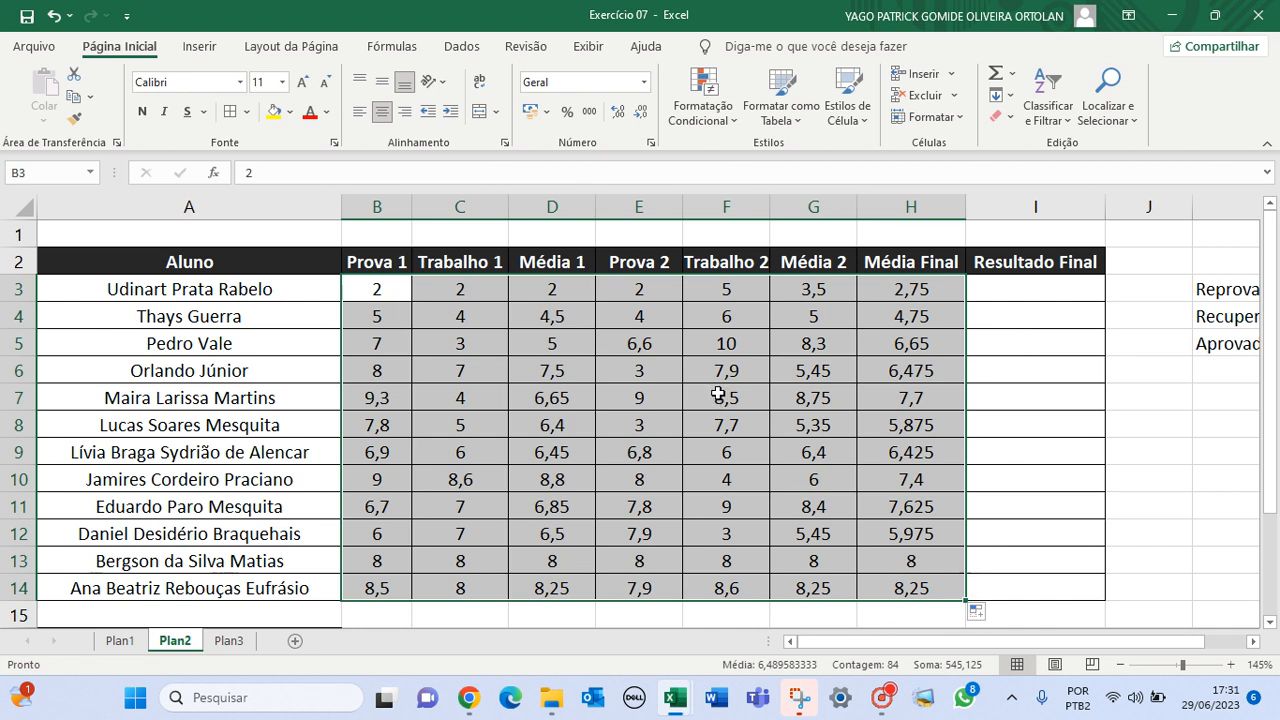
click(727, 123)
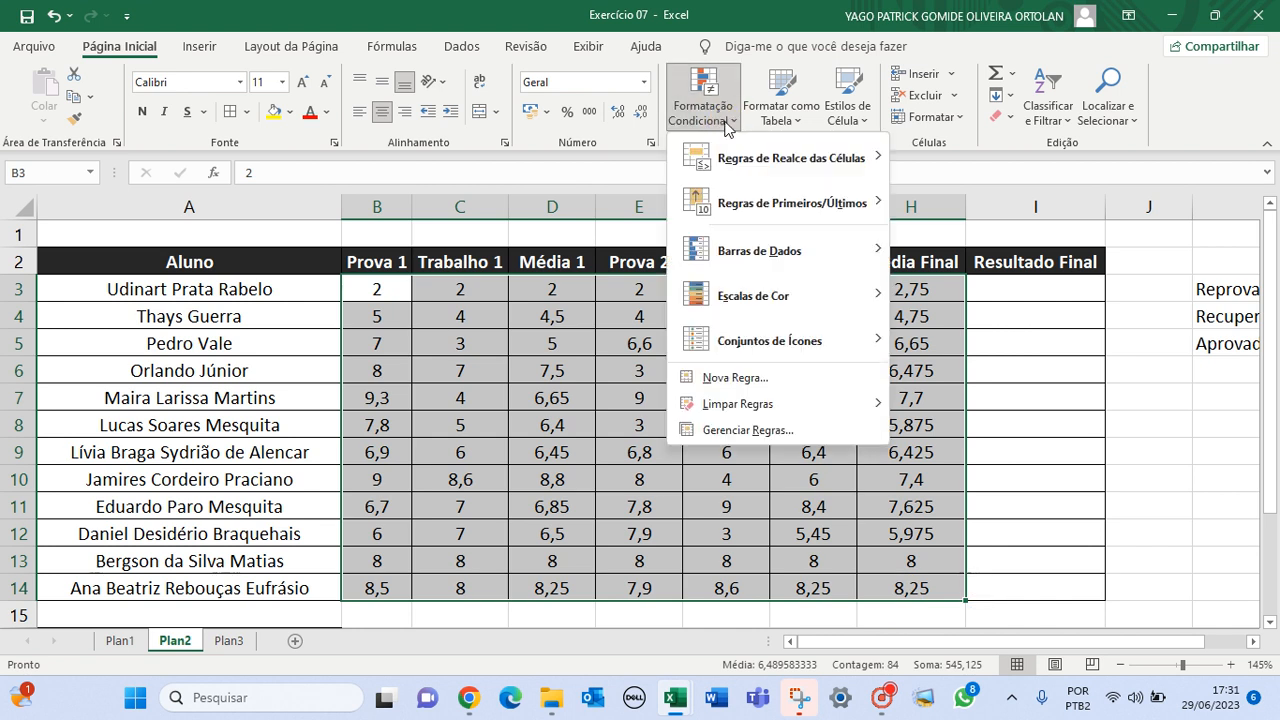
click(784, 386)
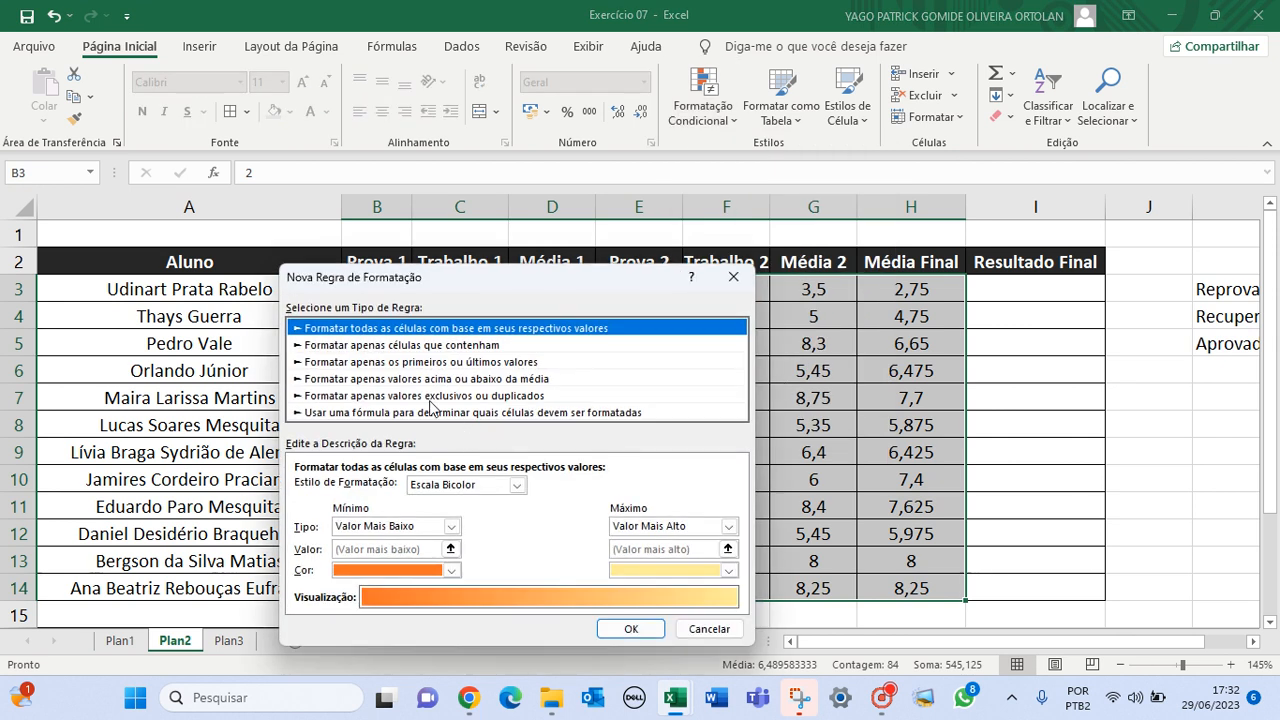
click(360, 345)
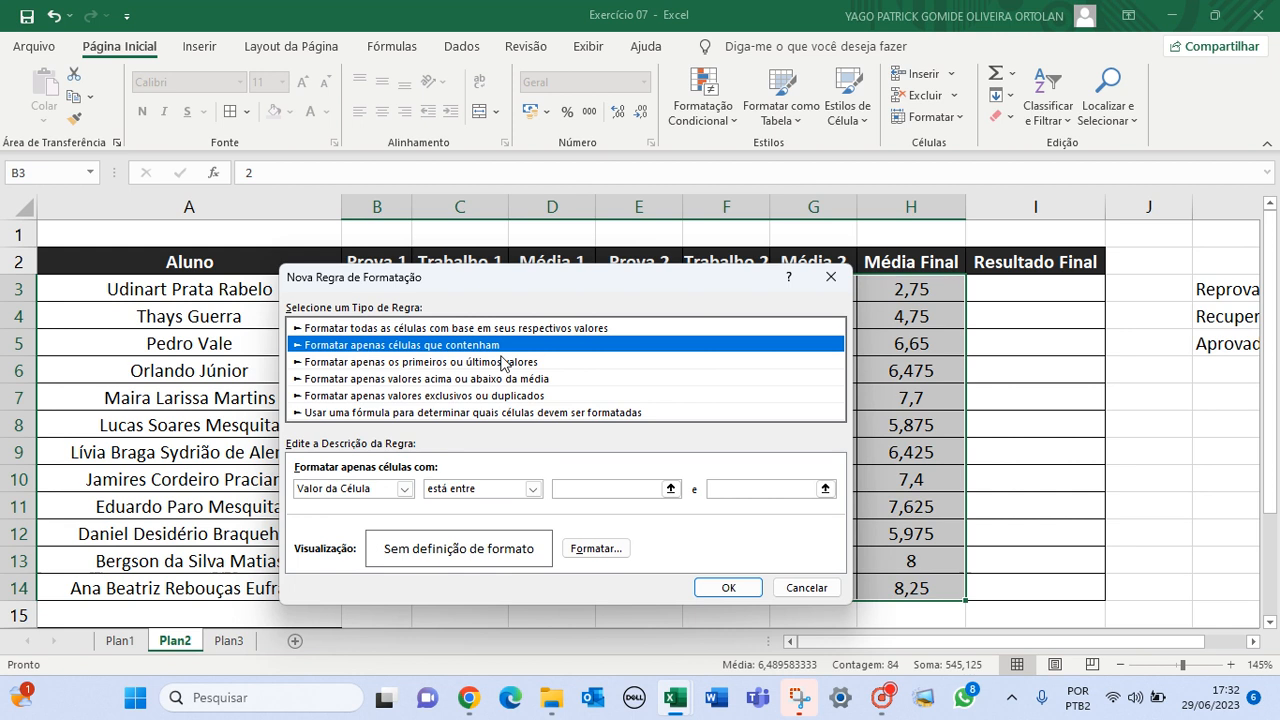
click(534, 489)
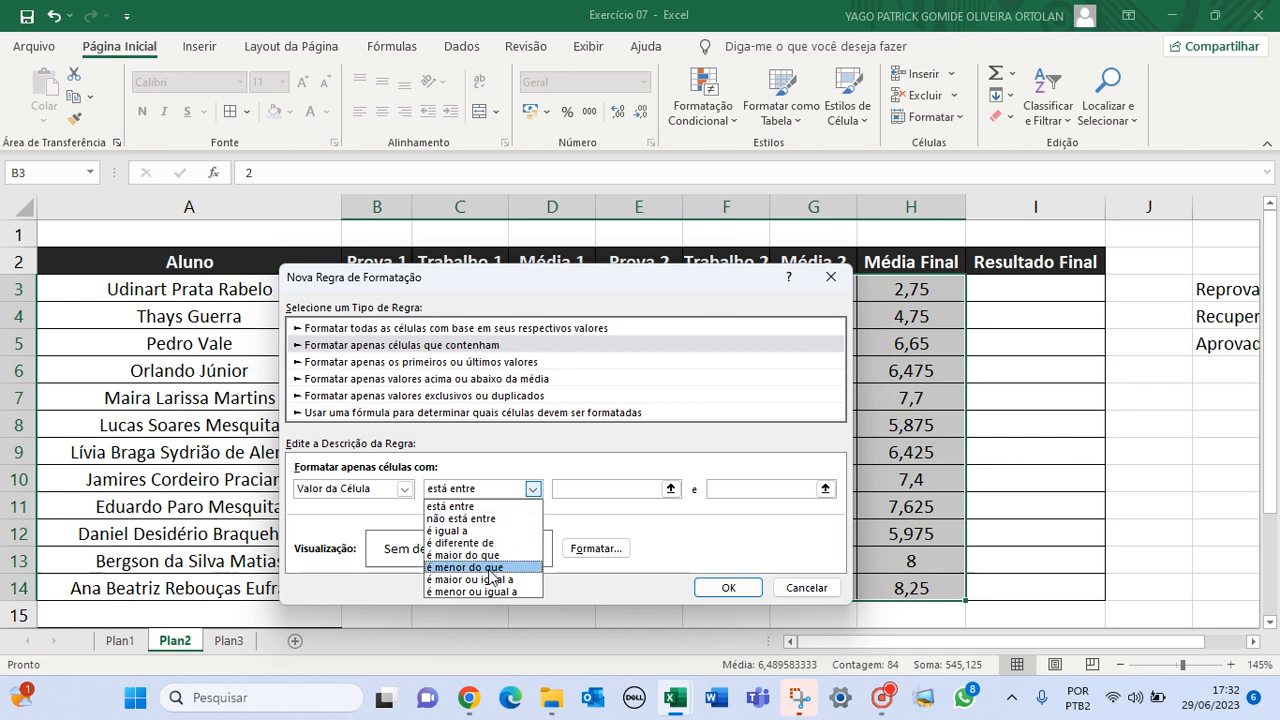
click(488, 567)
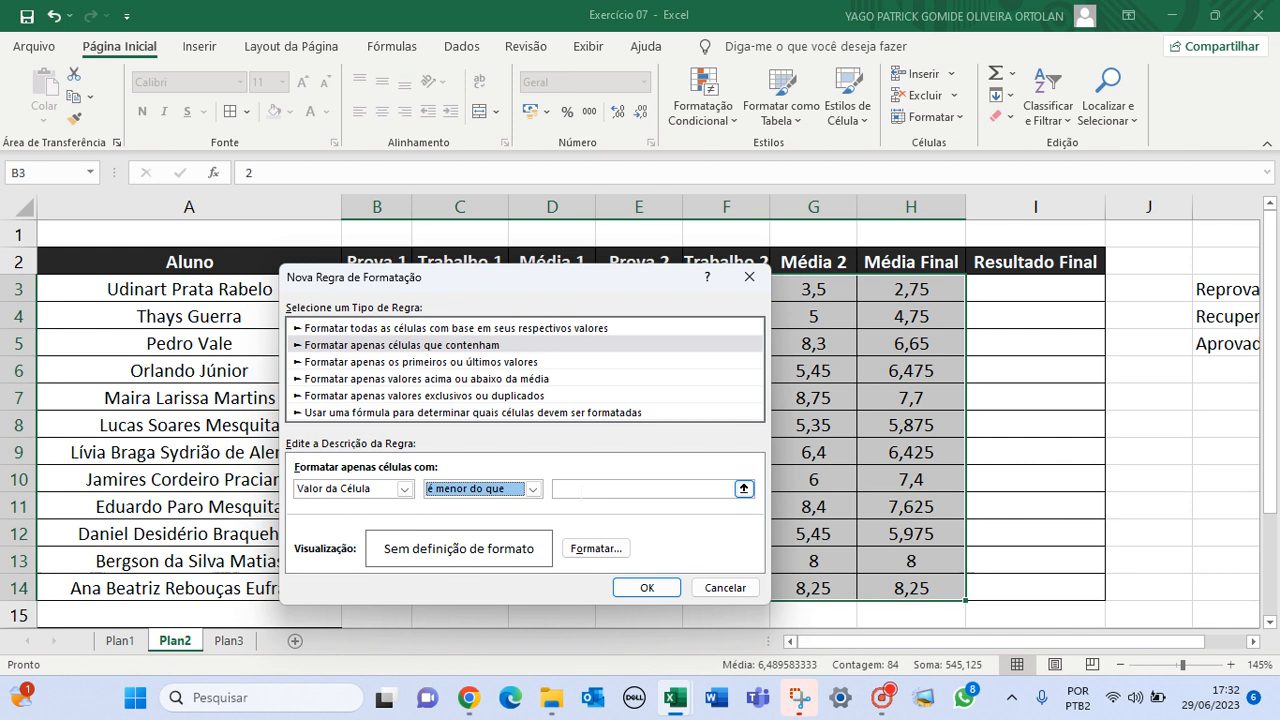
click(580, 491)
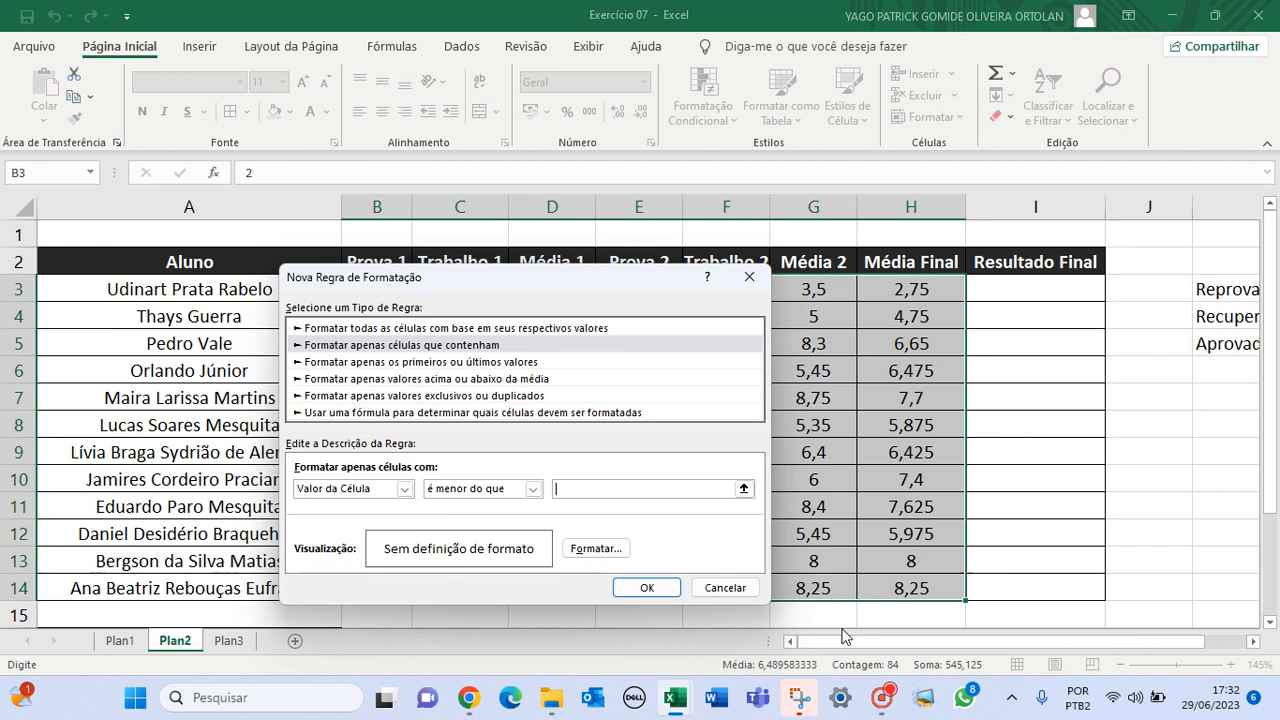
text(4)
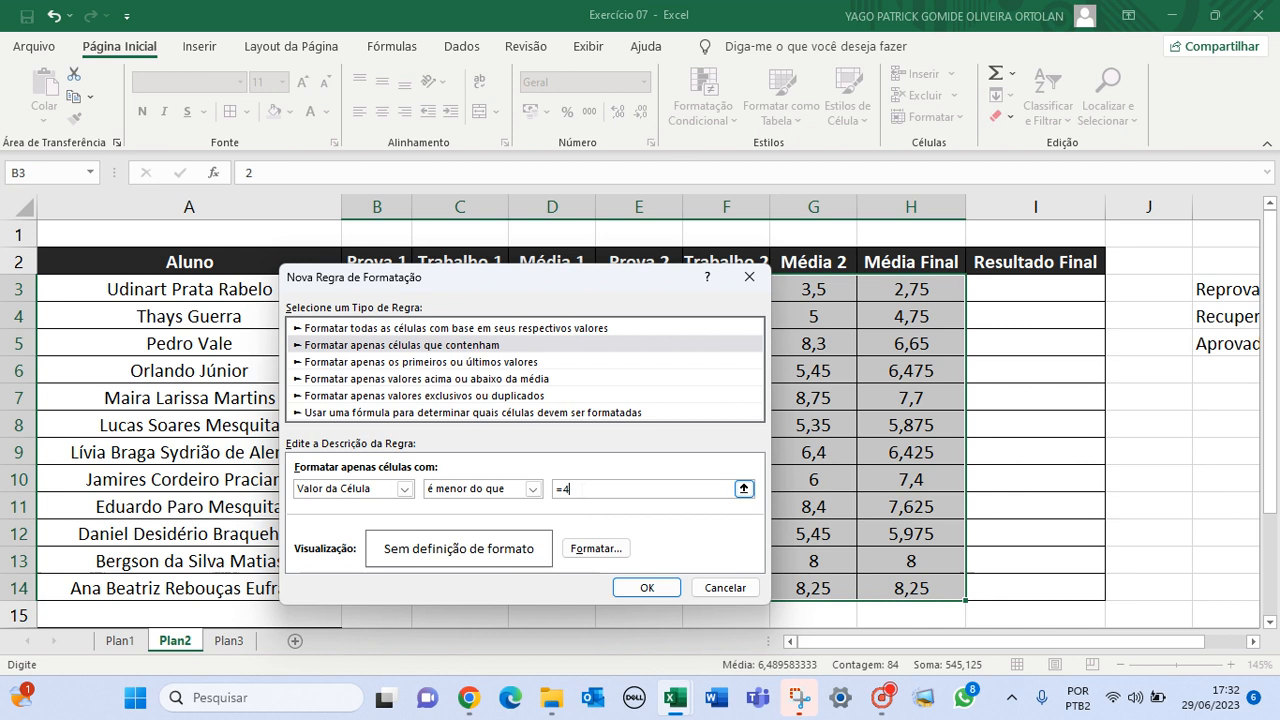
Step: Format the rule's matching cells with a standard red font and a standard red fill, and apply the rule
click(582, 549)
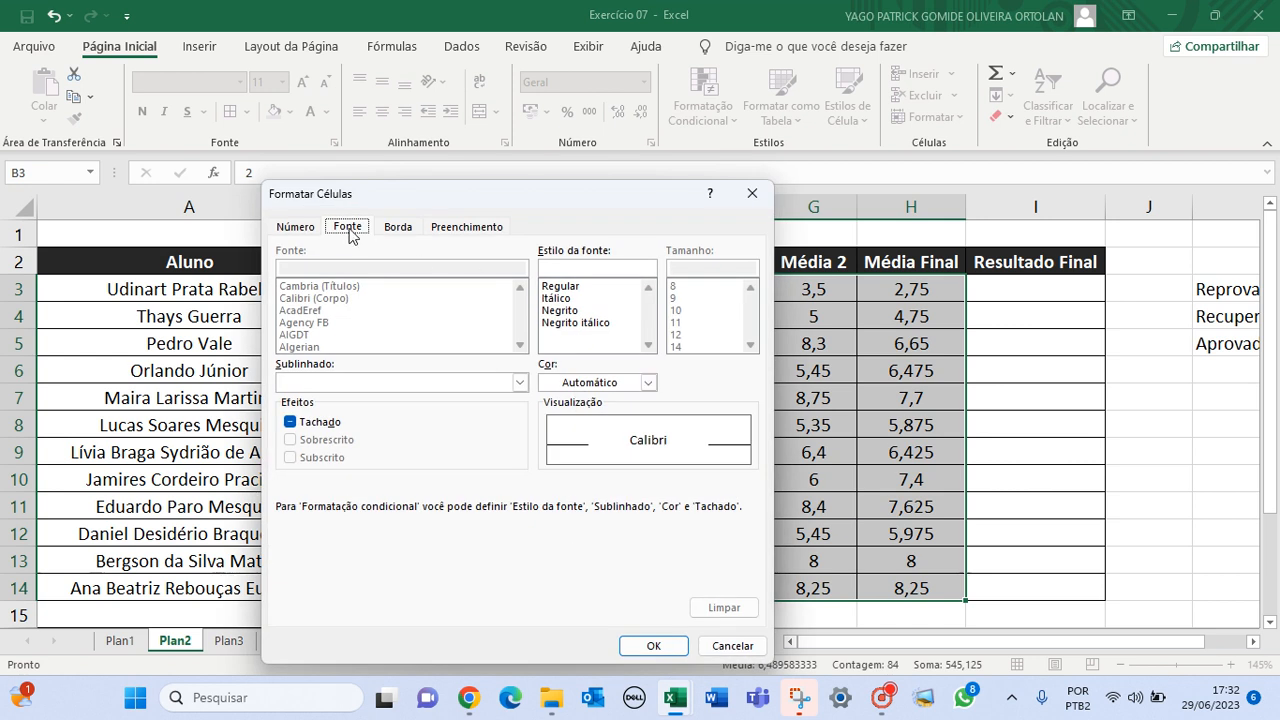
click(567, 380)
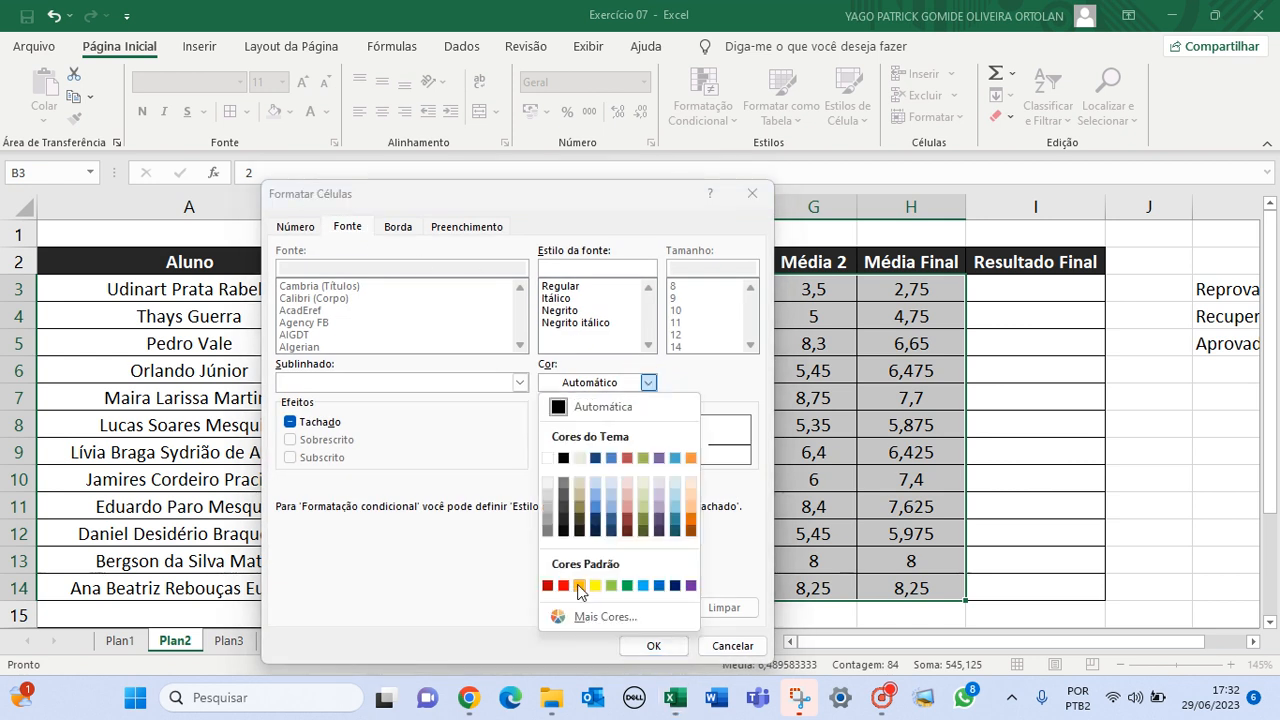
click(563, 586)
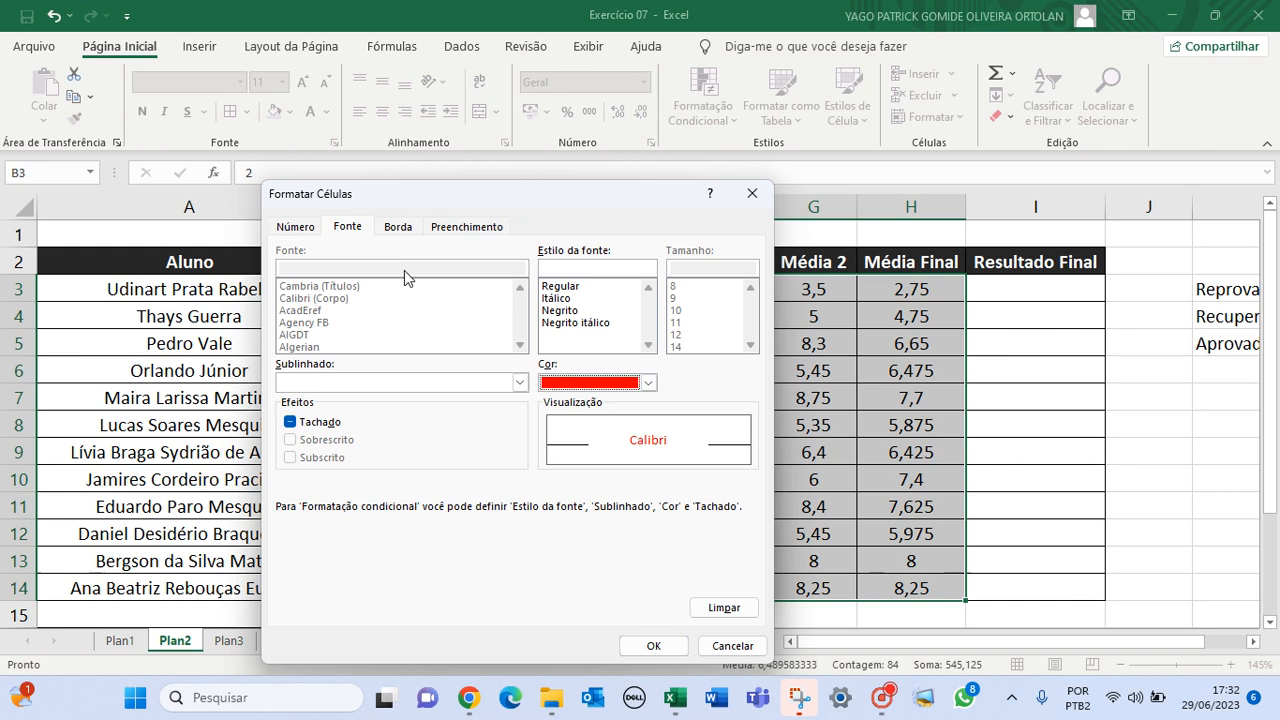
click(443, 227)
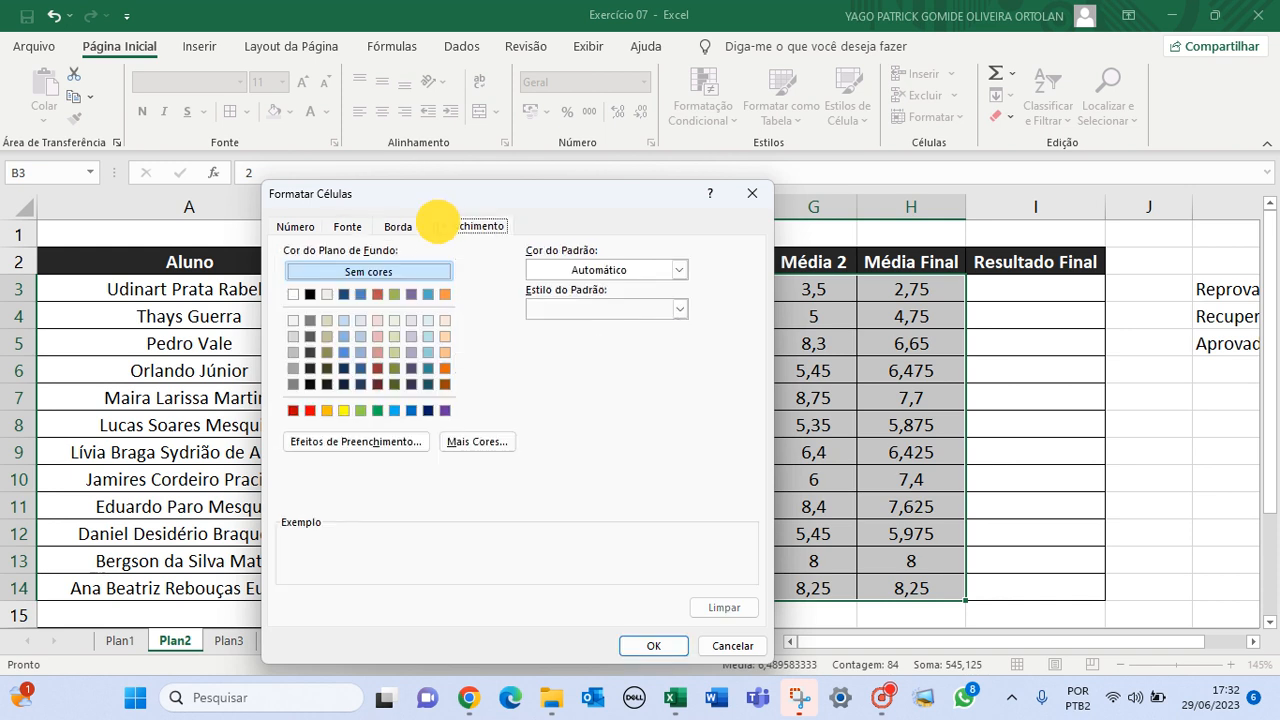
click(310, 411)
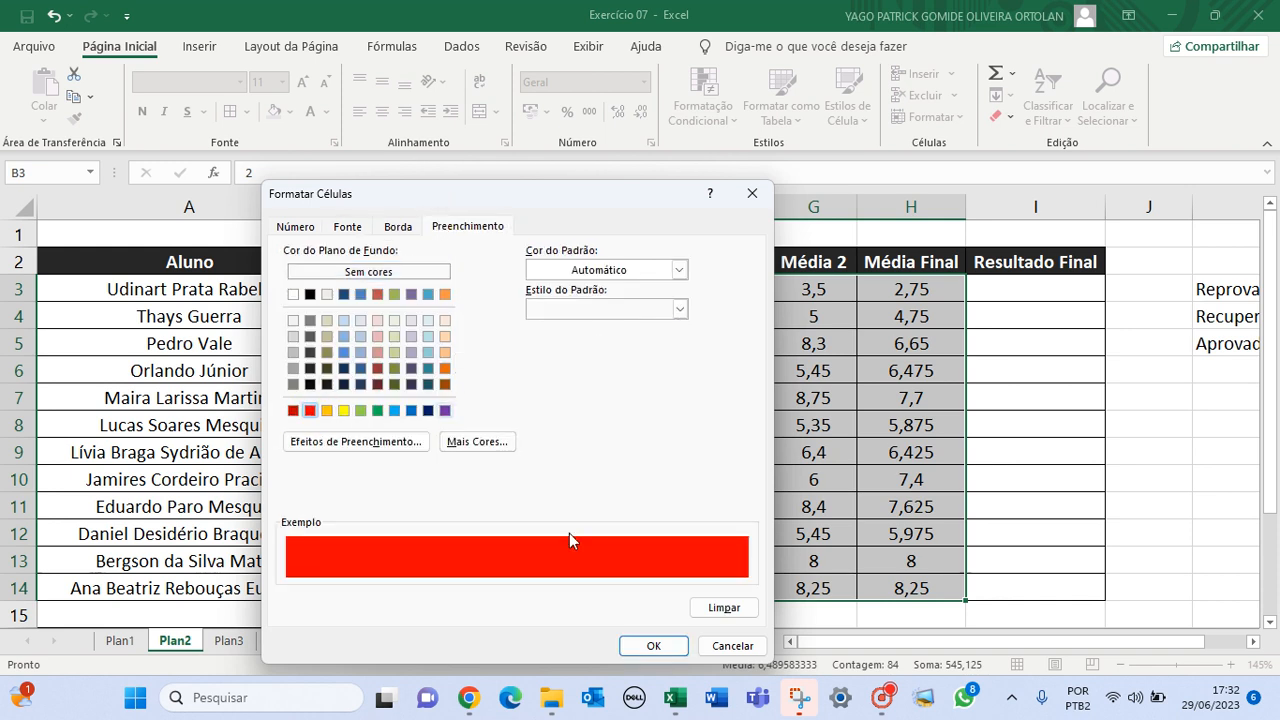
click(649, 647)
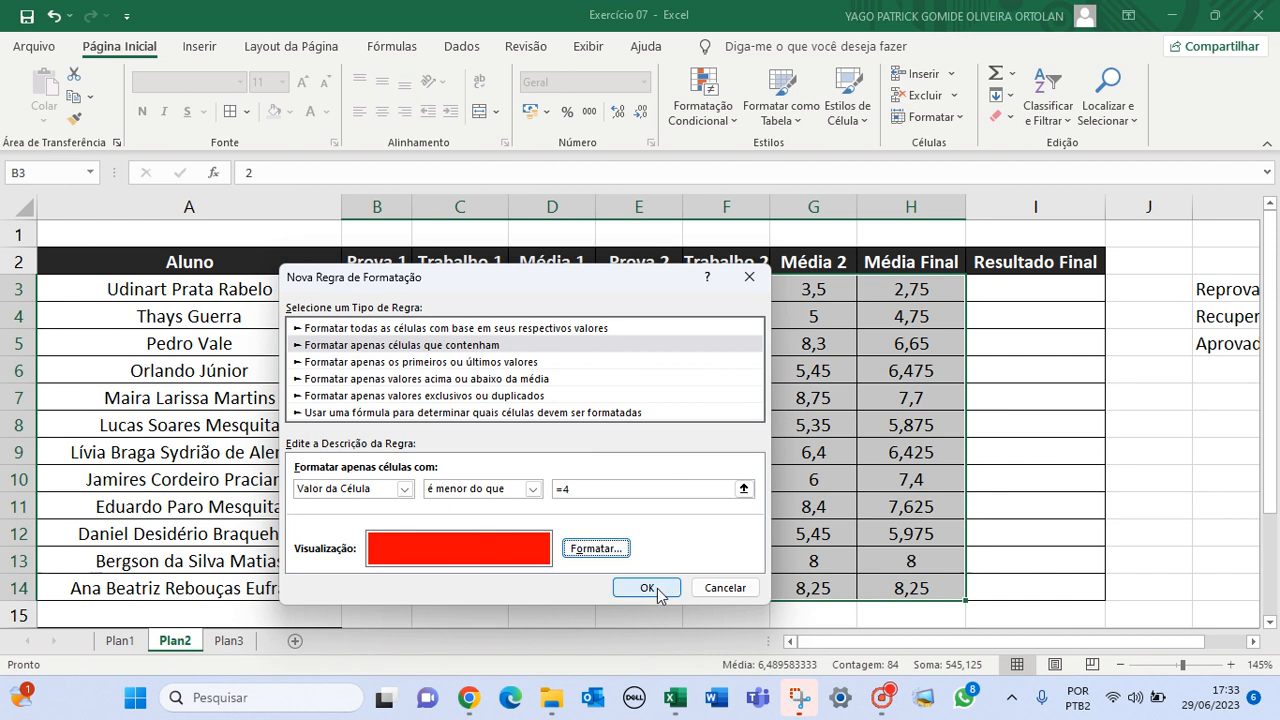
click(652, 590)
click(639, 318)
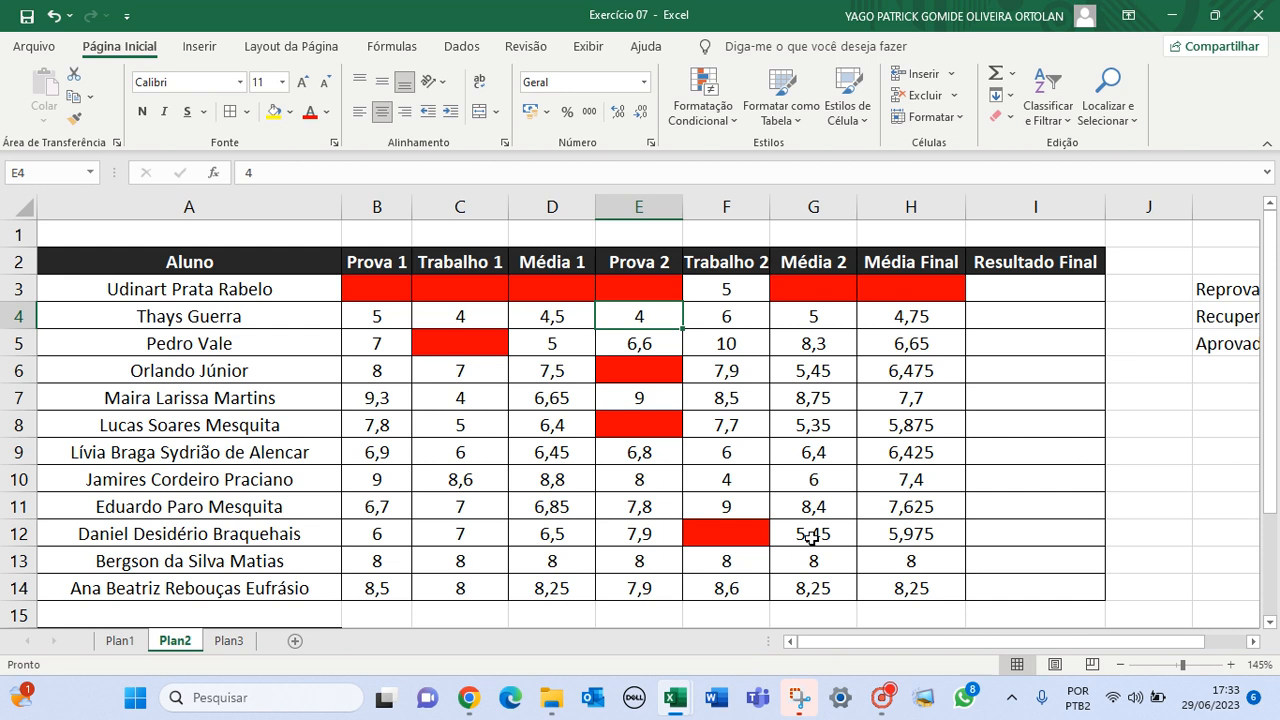
click(458, 316)
double_click(376, 288)
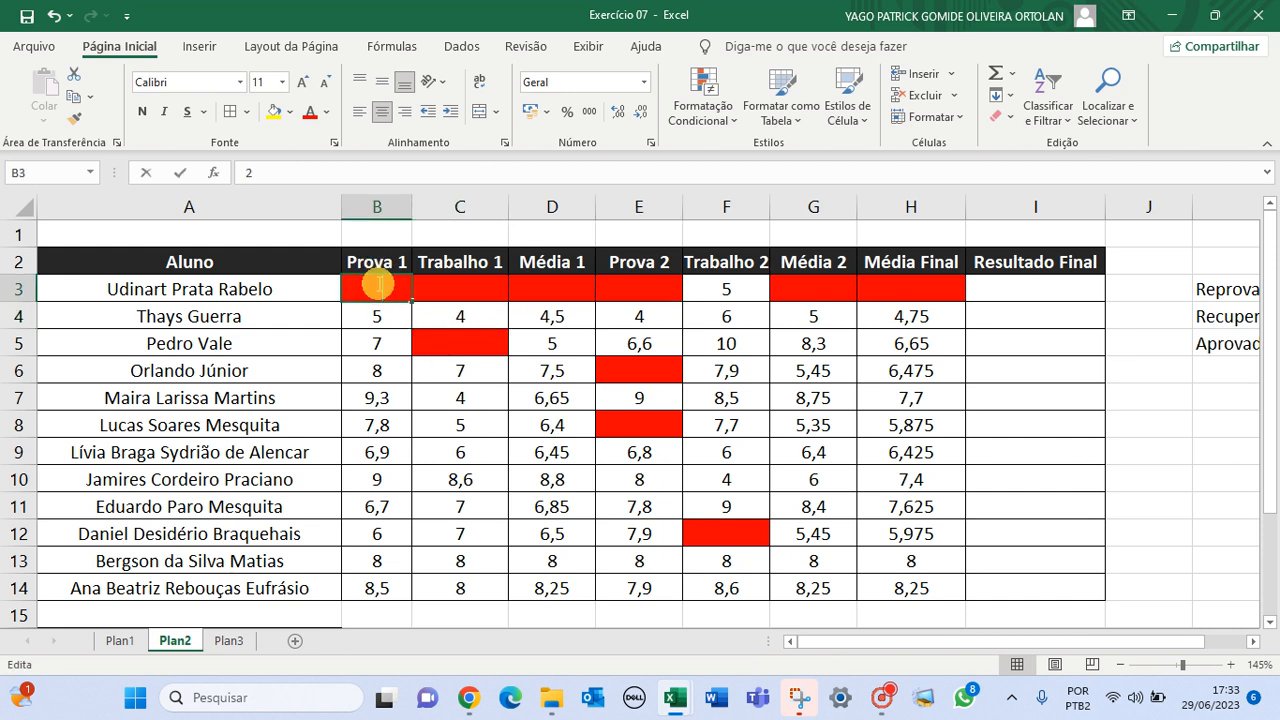
click(440, 320)
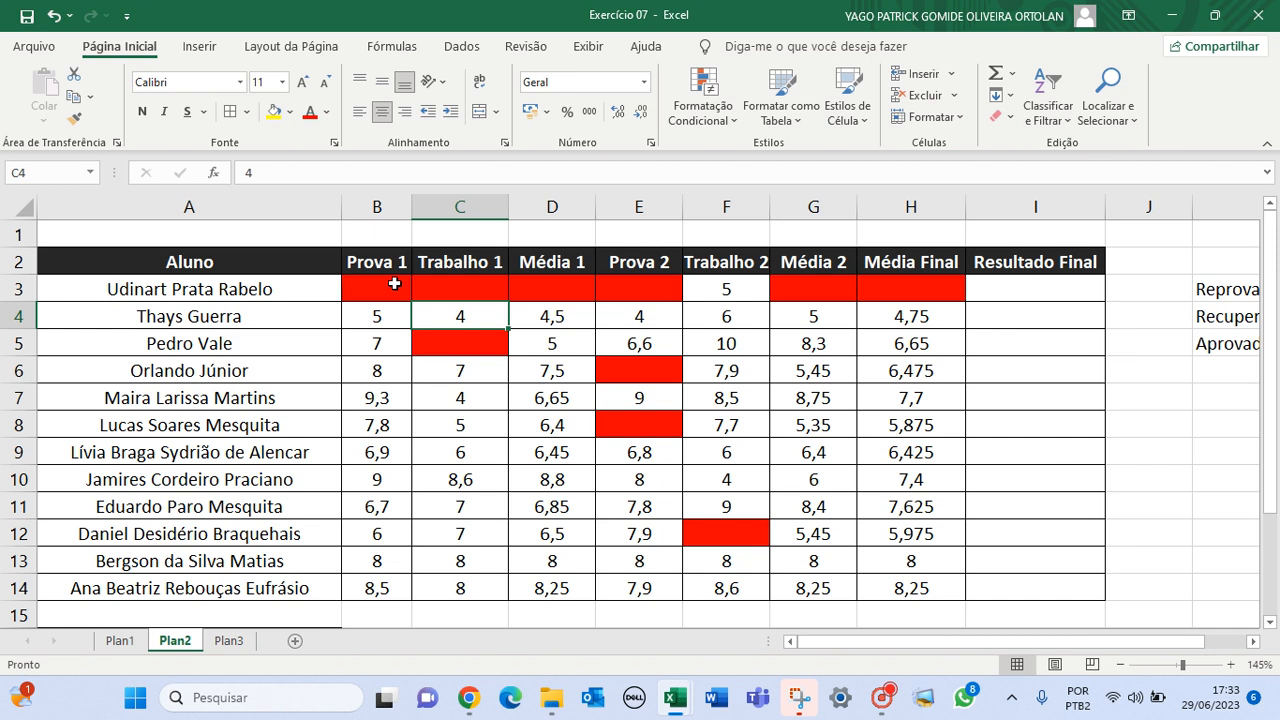
Step: Open the cell format of the existing less-than-4 rule on B3:H14 for editing
drag(391, 285, 911, 588)
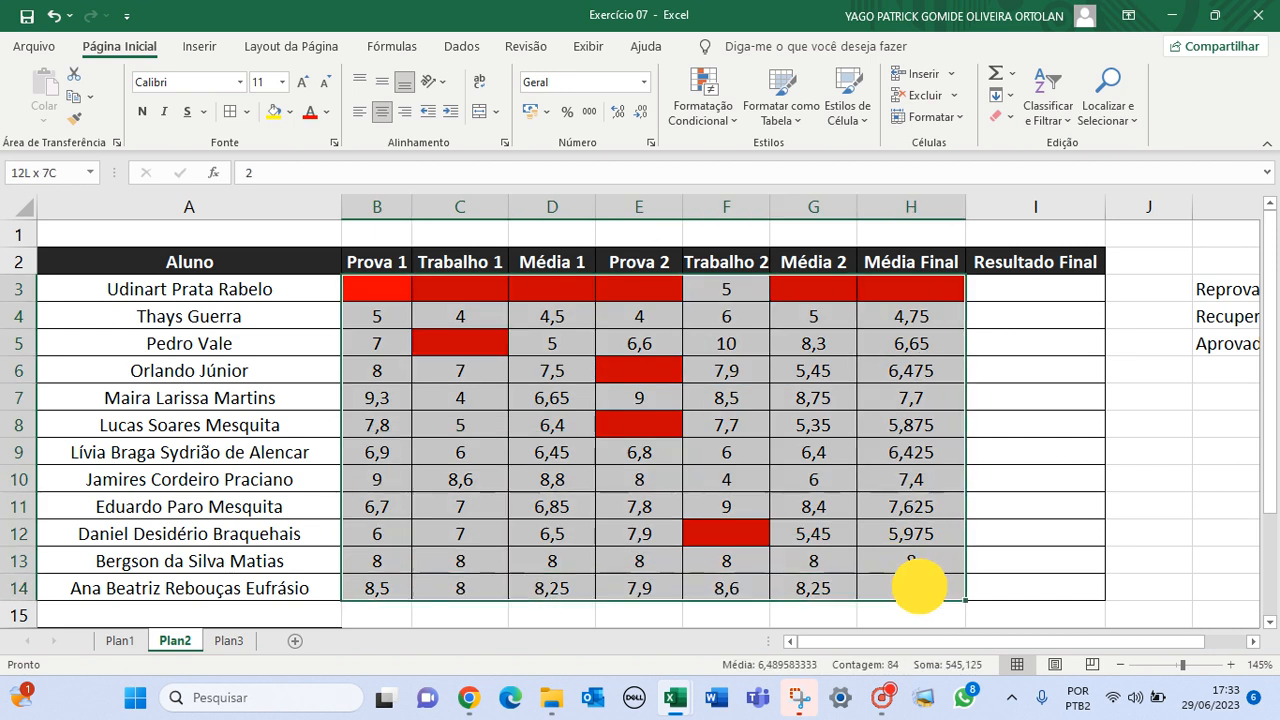
click(735, 124)
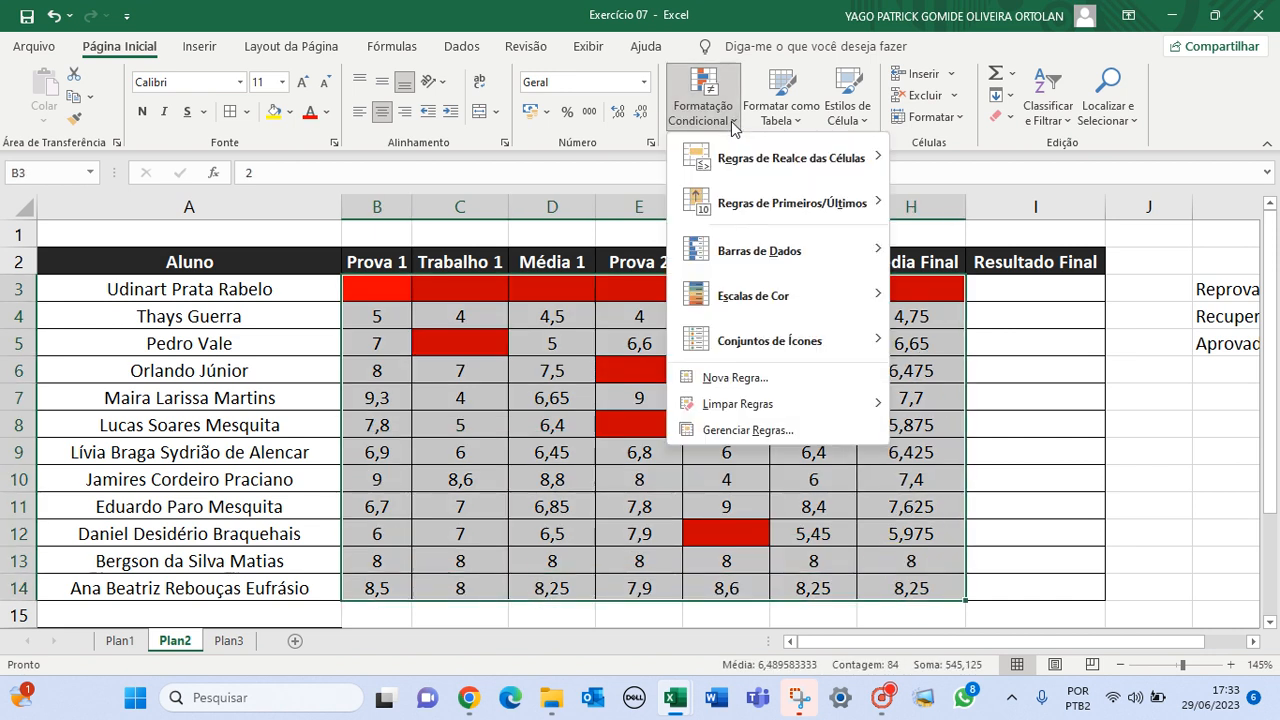
click(765, 431)
double_click(416, 414)
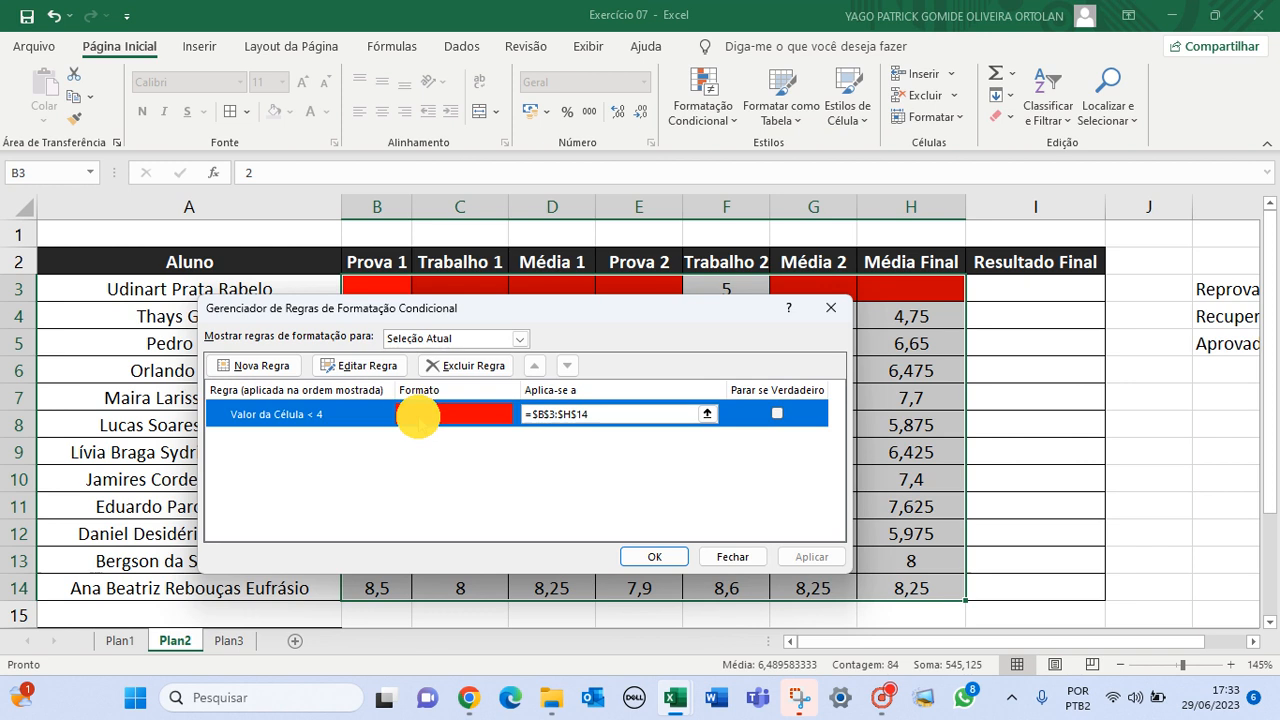
click(598, 549)
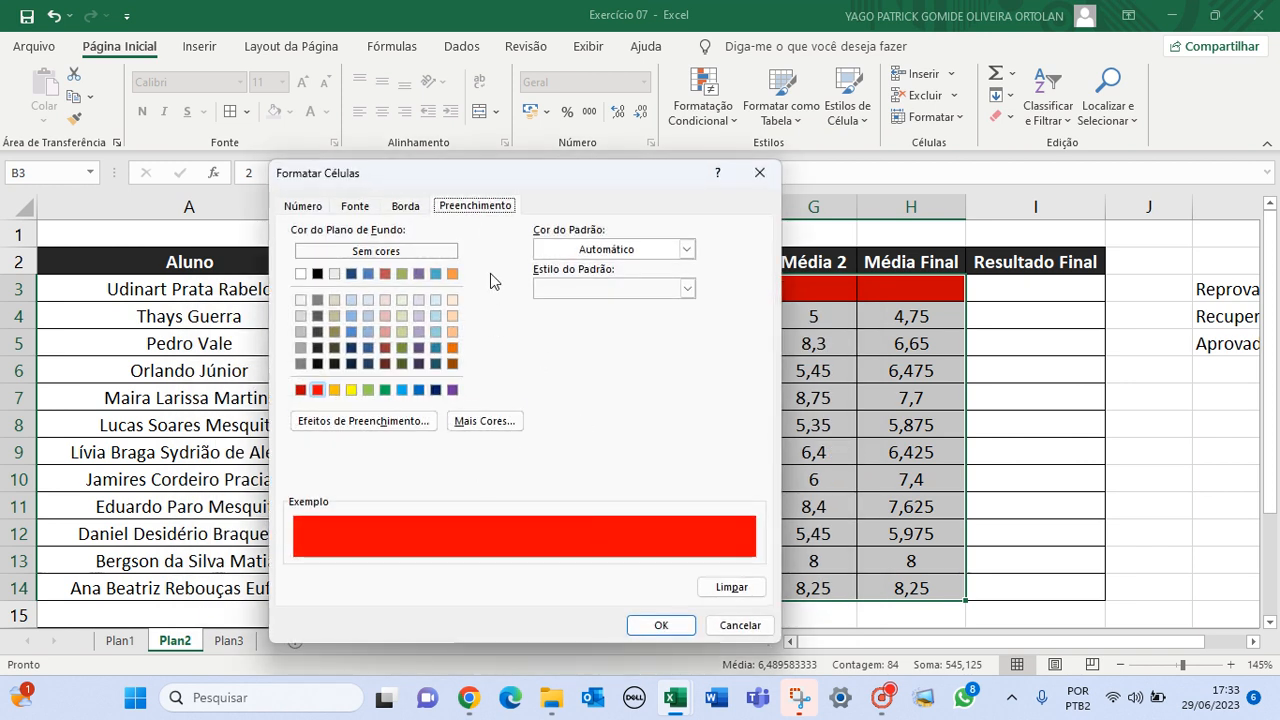
Step: Try dark orange and dark red fills for the rule, and return the fill to standard red
click(437, 208)
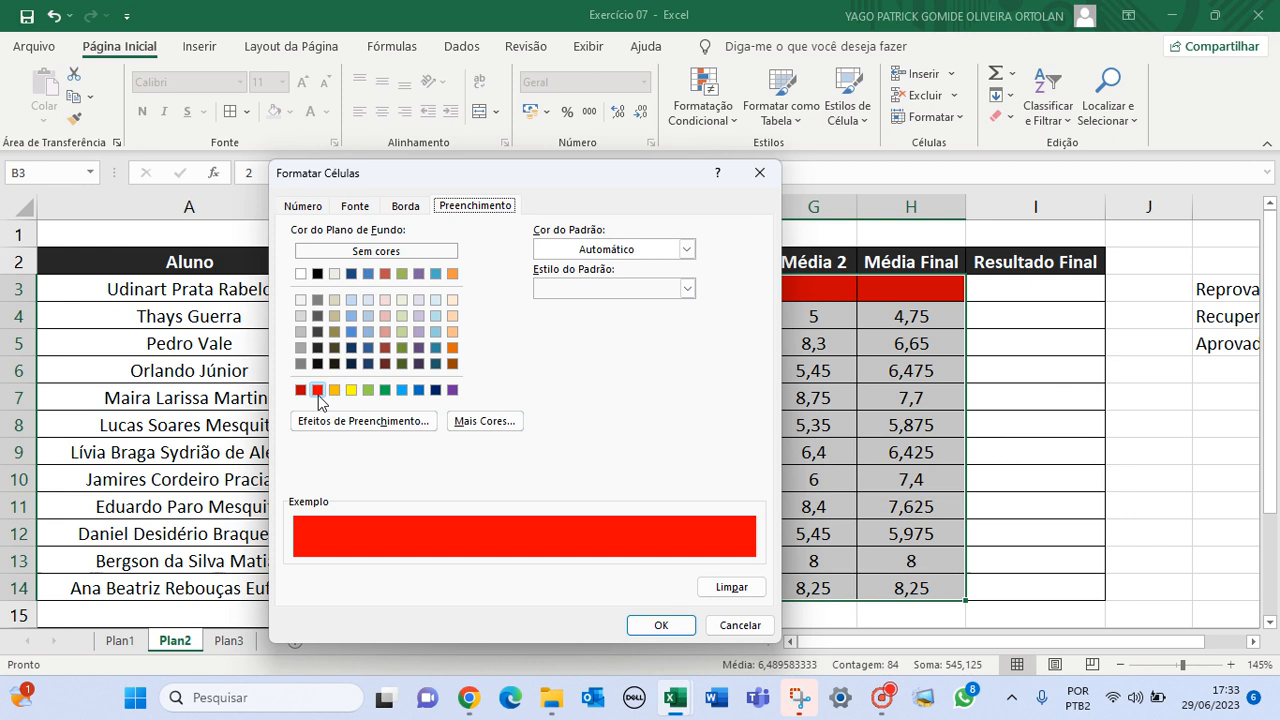
click(452, 348)
click(451, 364)
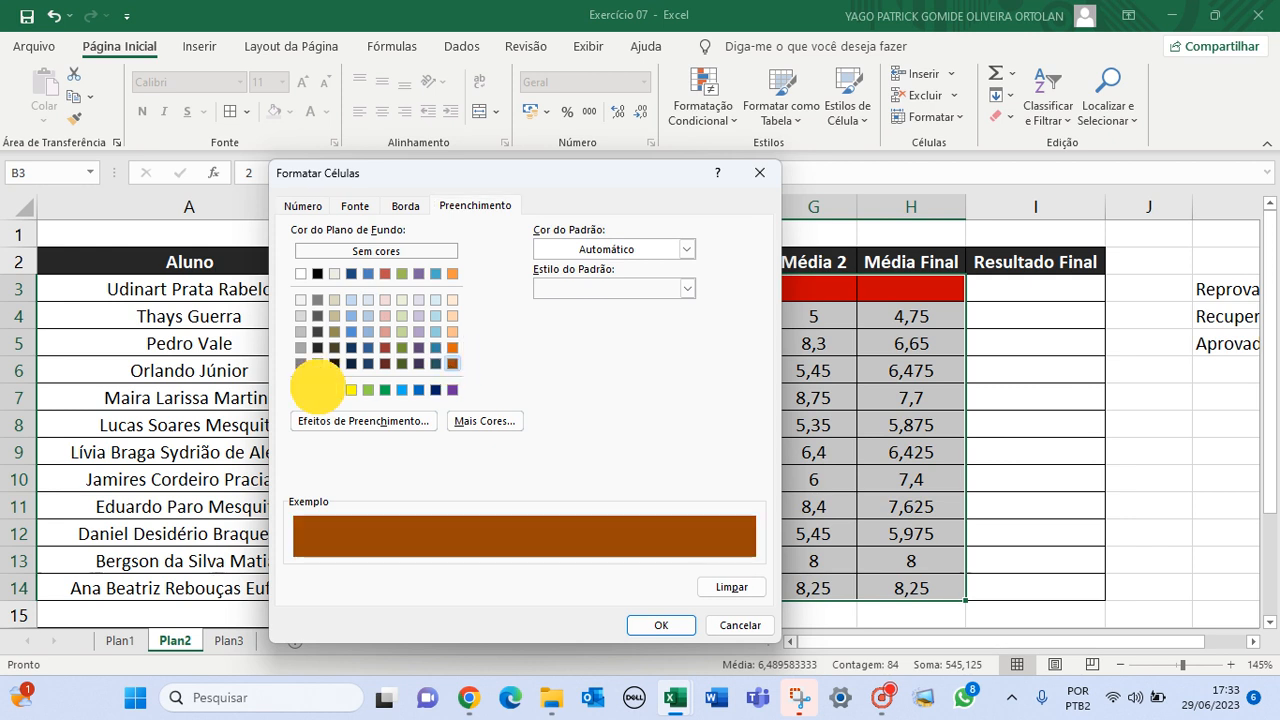
click(300, 390)
click(317, 390)
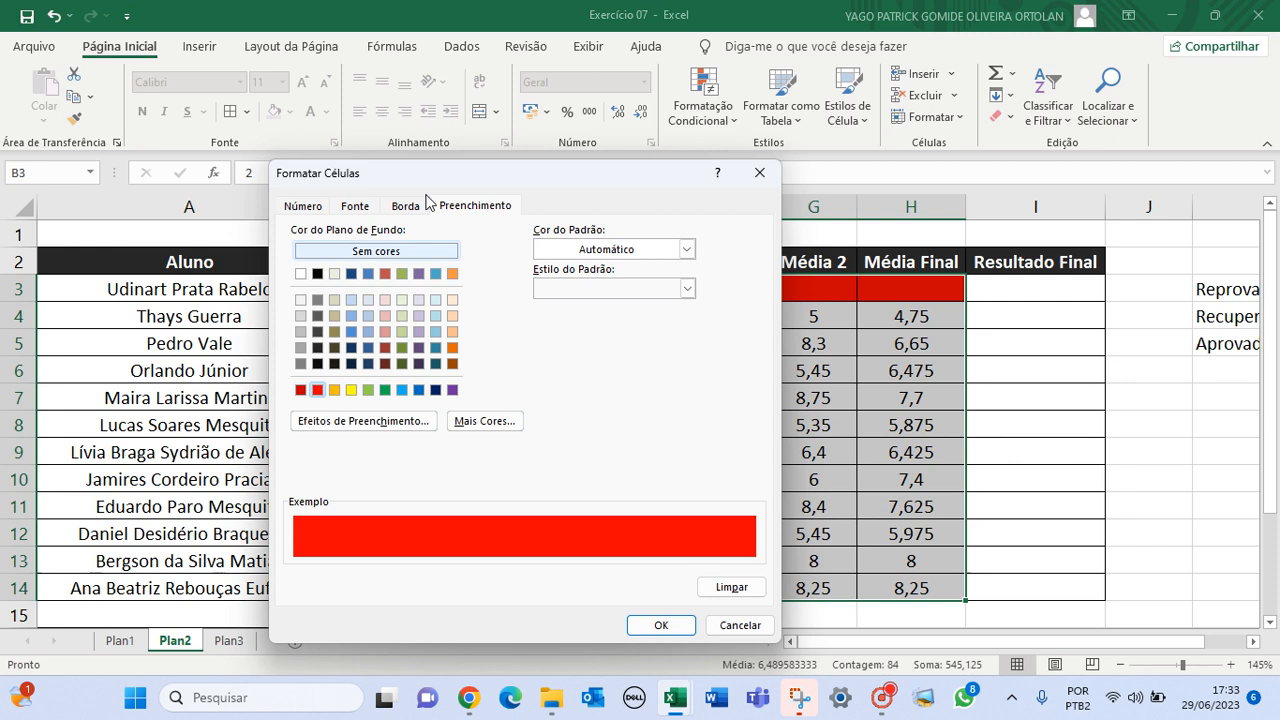
Step: Change the less-than-4 rule's font colour to light orange and apply the edited rule to the grades
click(360, 207)
click(656, 362)
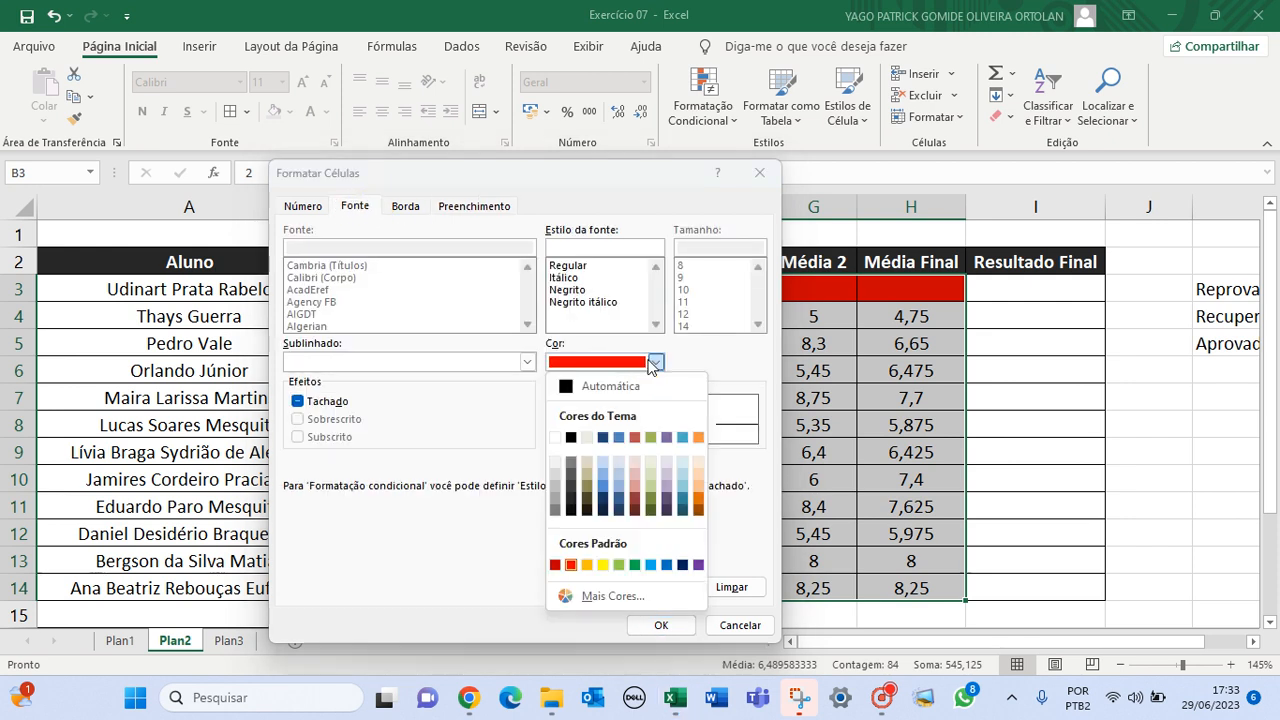
click(698, 496)
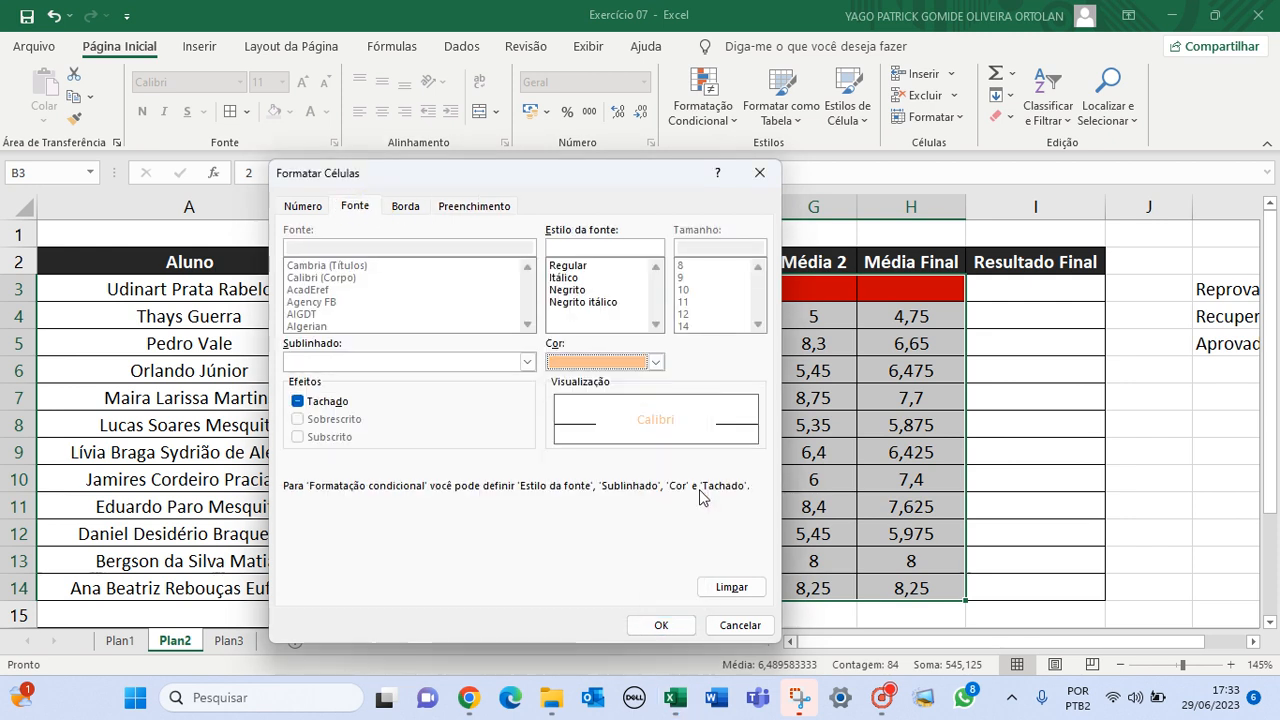
click(656, 362)
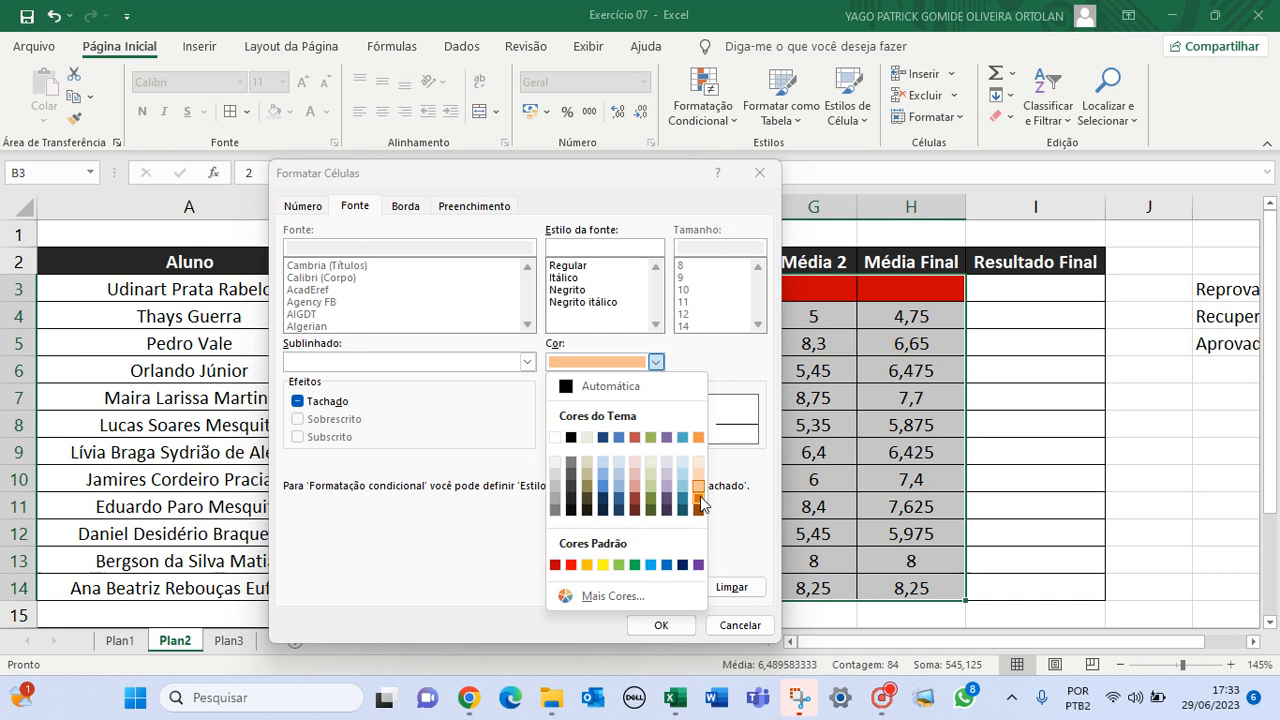
click(700, 497)
click(656, 362)
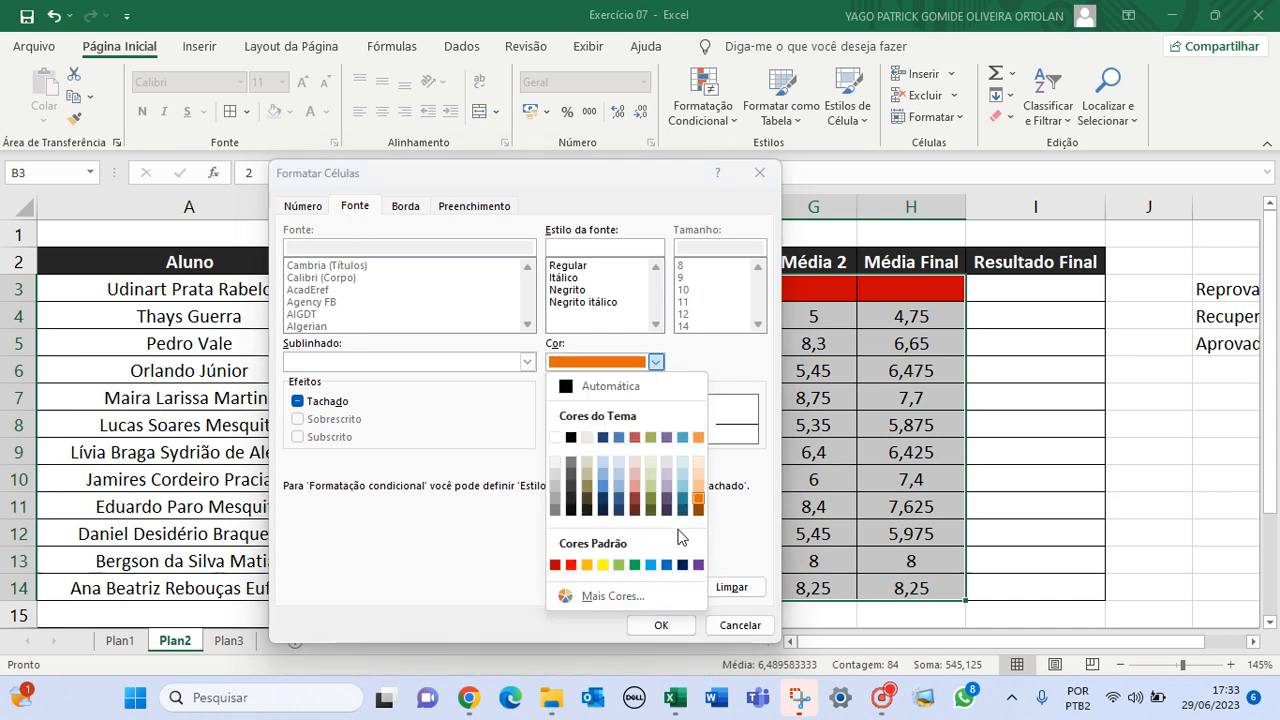
click(698, 486)
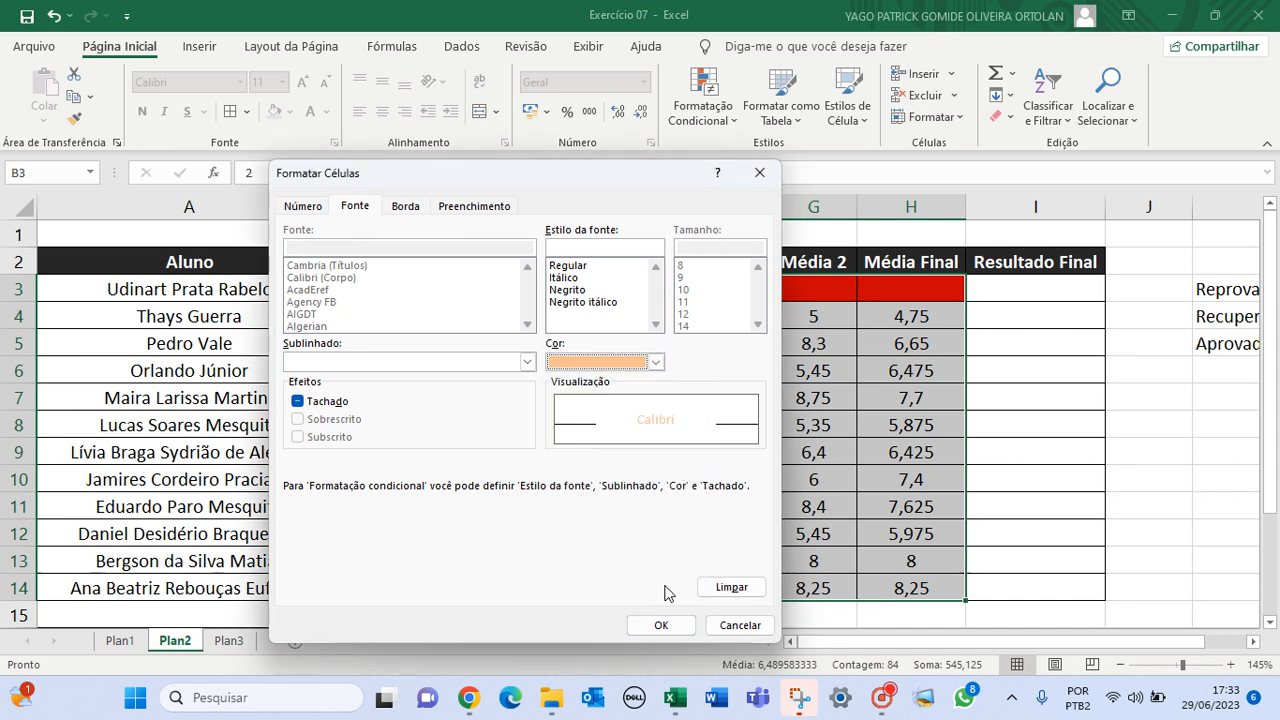
click(661, 625)
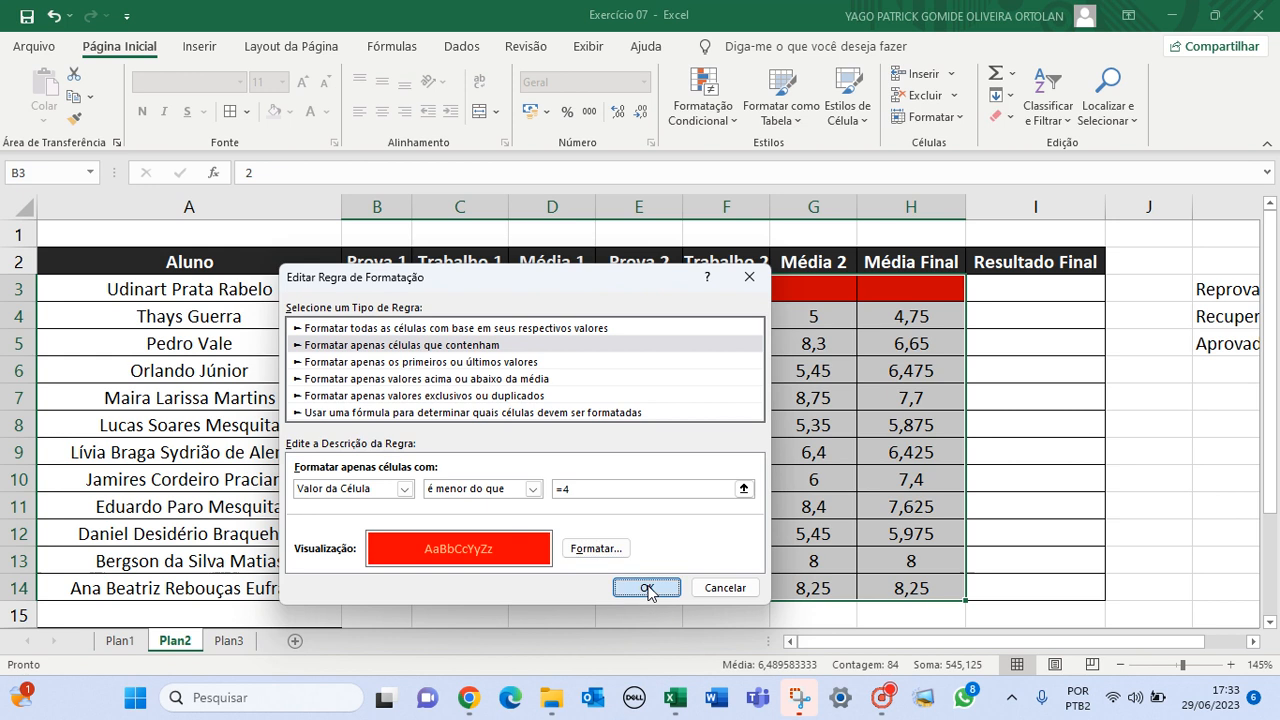
click(647, 588)
click(650, 556)
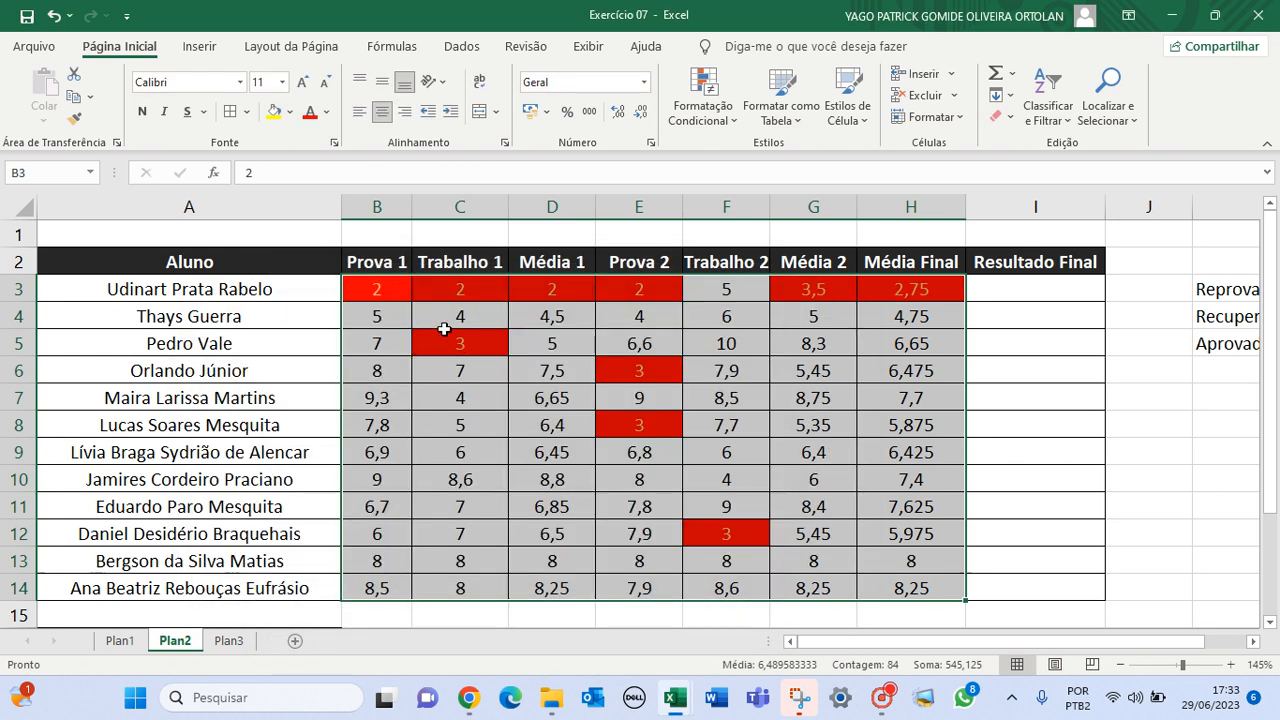
click(450, 340)
click(837, 343)
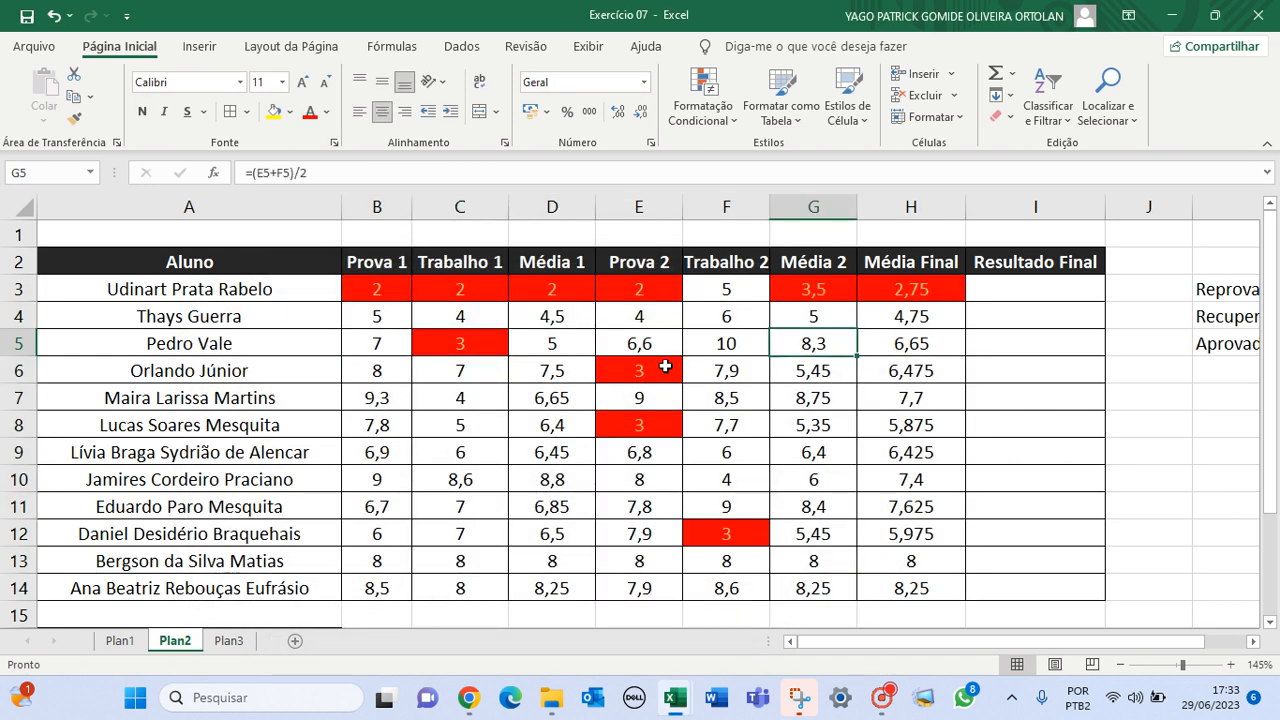
click(994, 349)
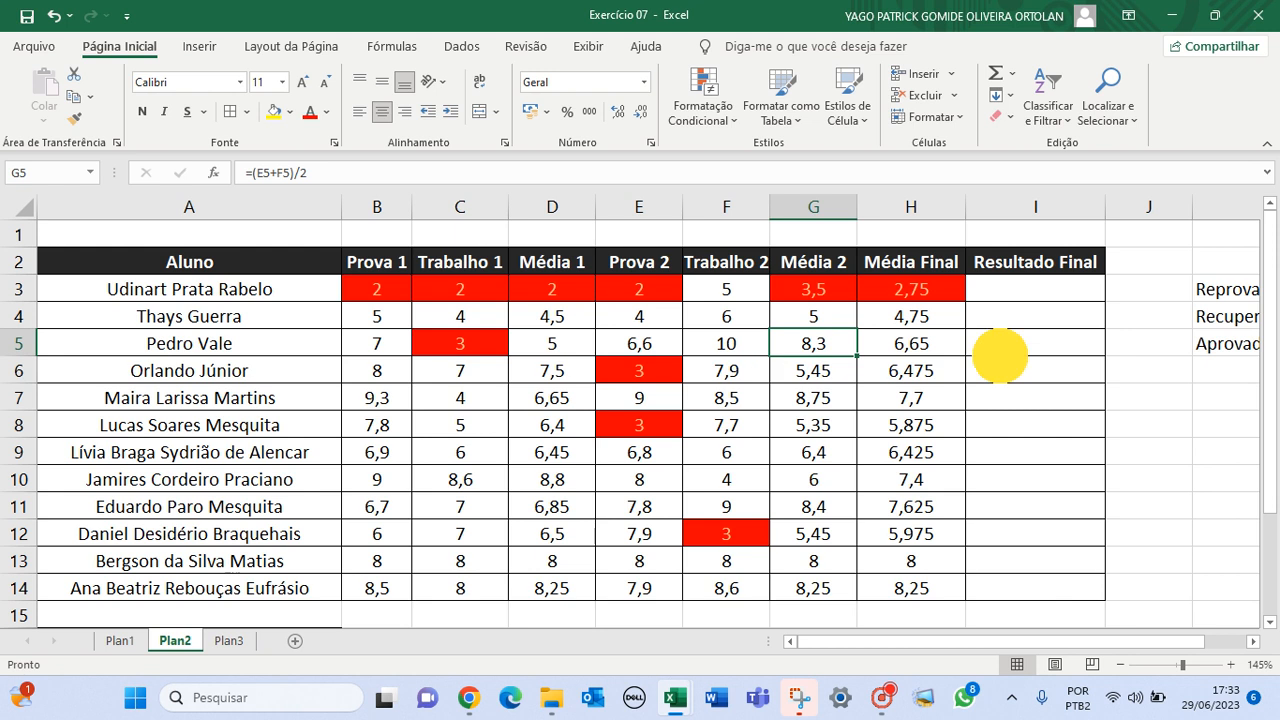
Step: Create a new conditional formatting rule on B3:H14 for cell values between 4 and 6
drag(377, 287, 951, 586)
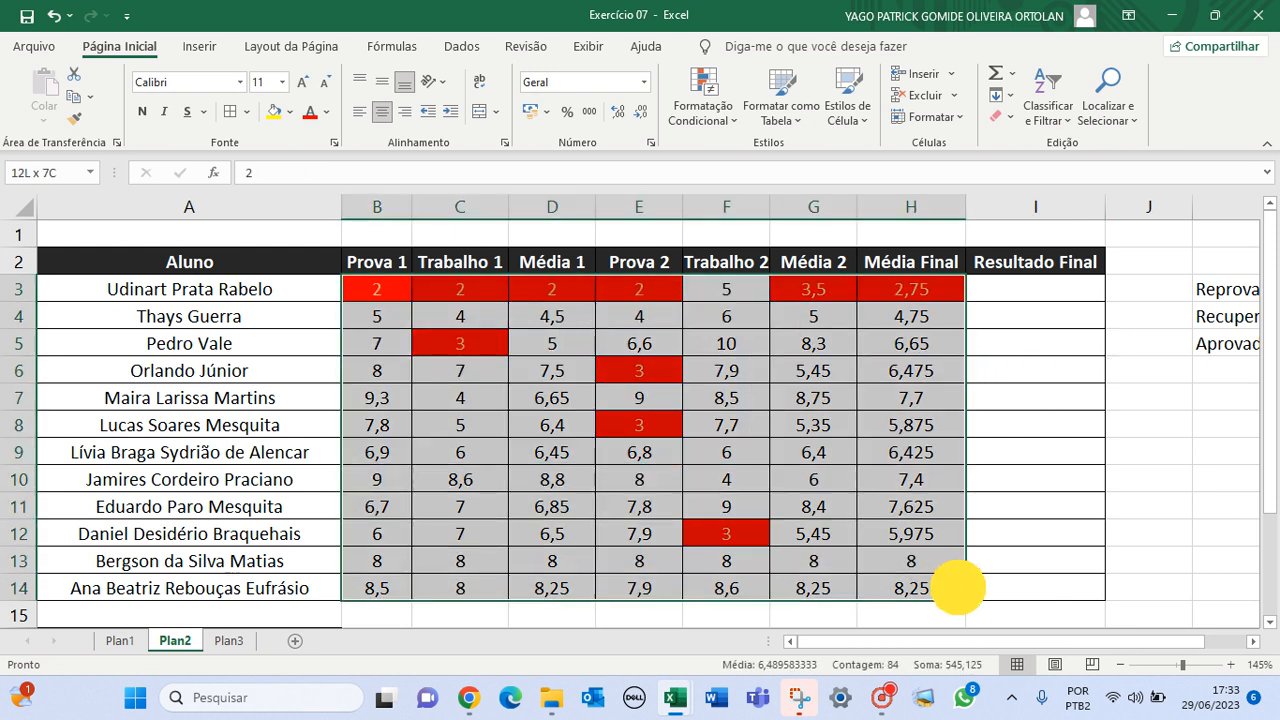
click(718, 118)
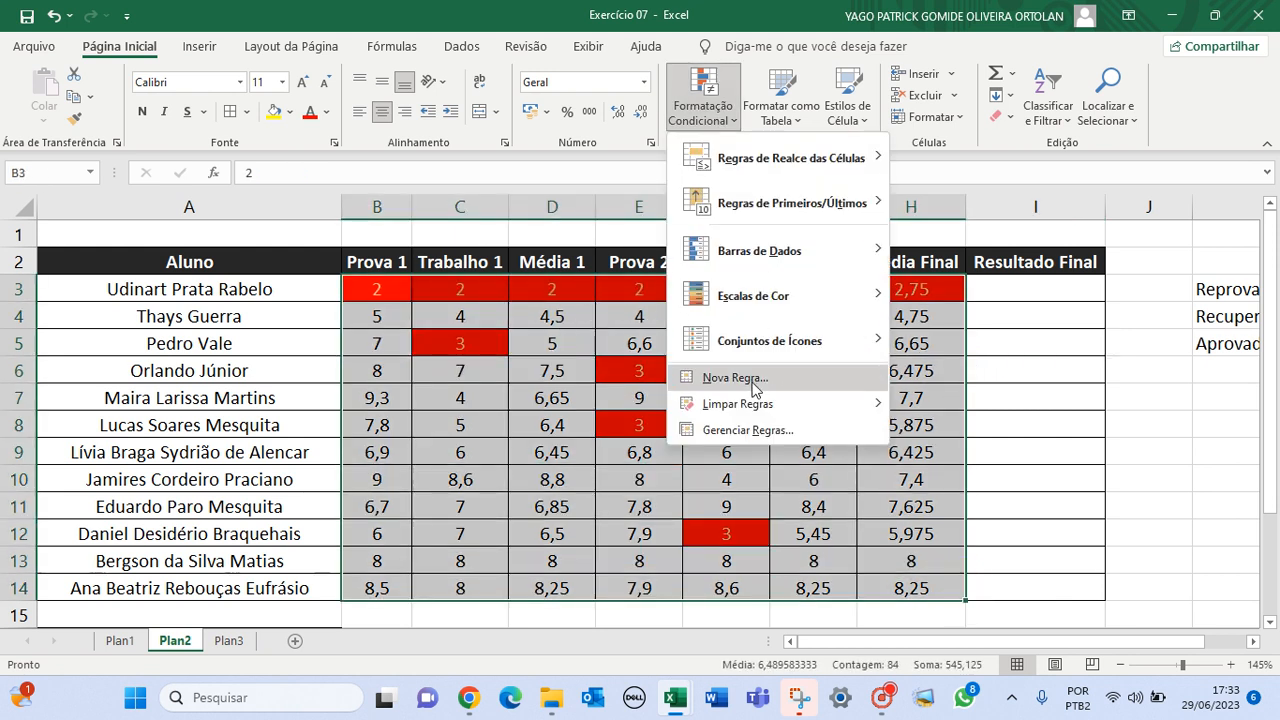
click(745, 376)
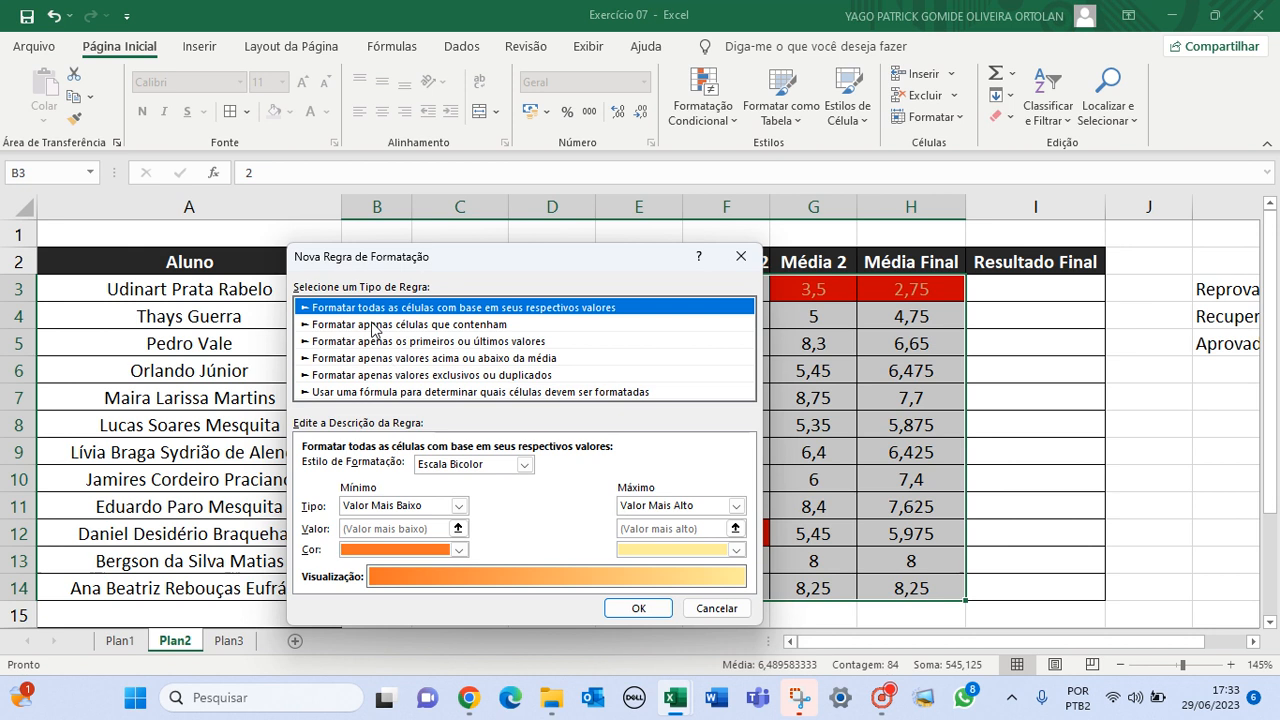
click(376, 324)
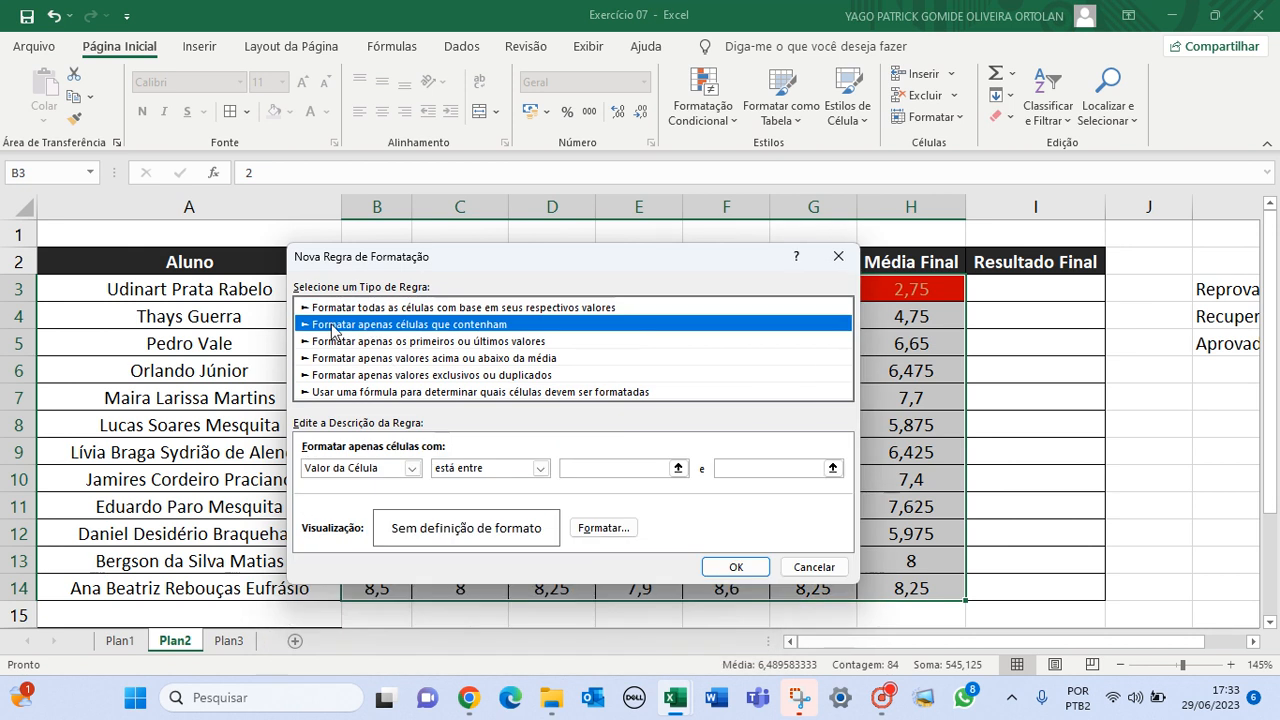
click(540, 468)
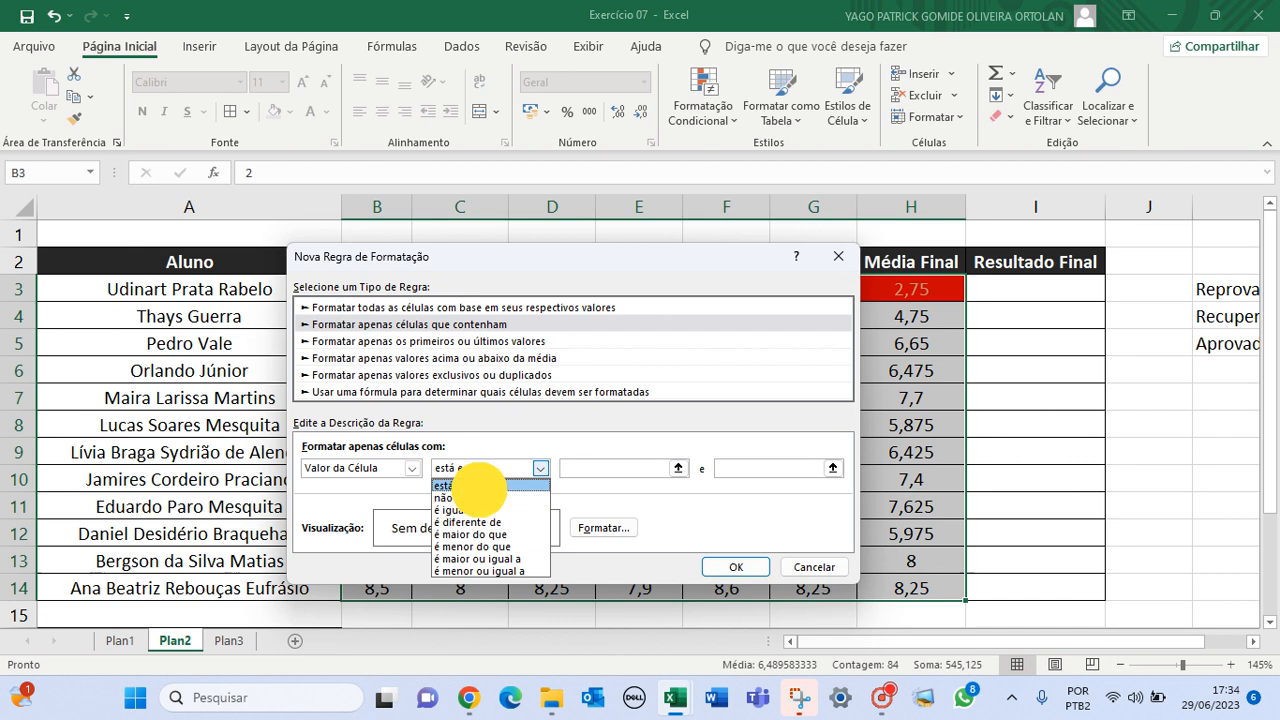
click(468, 486)
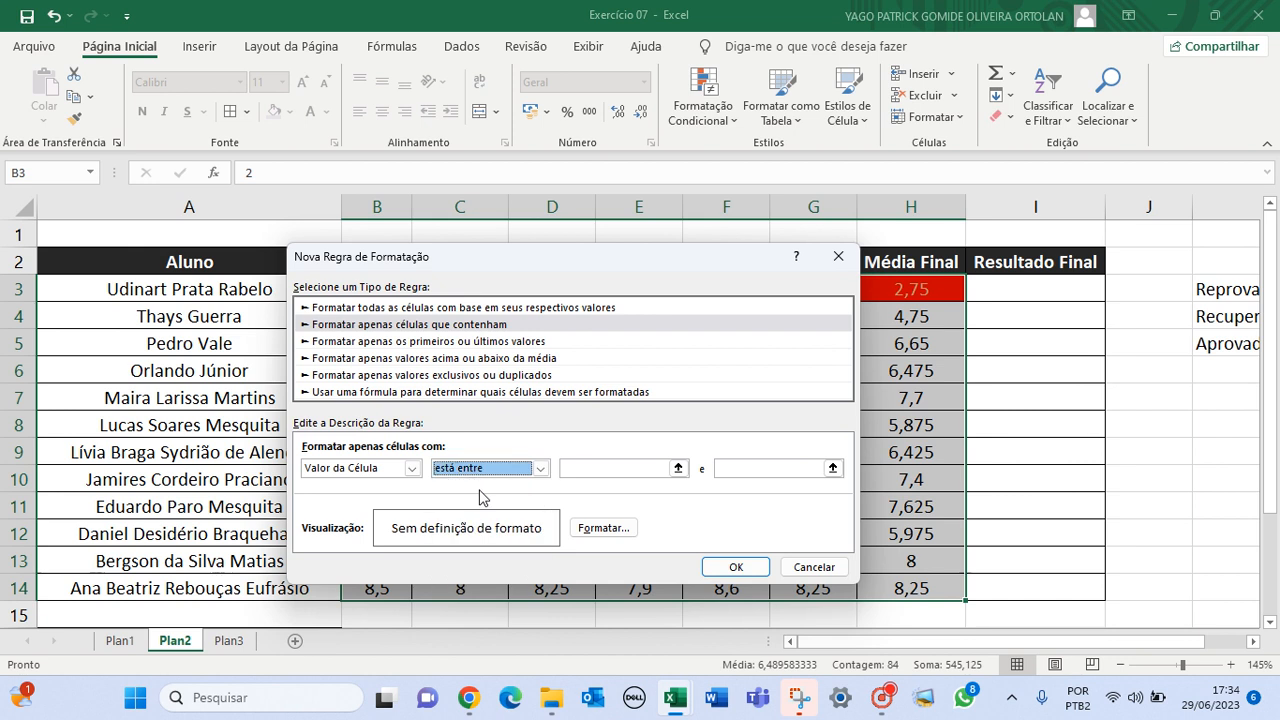
click(628, 466)
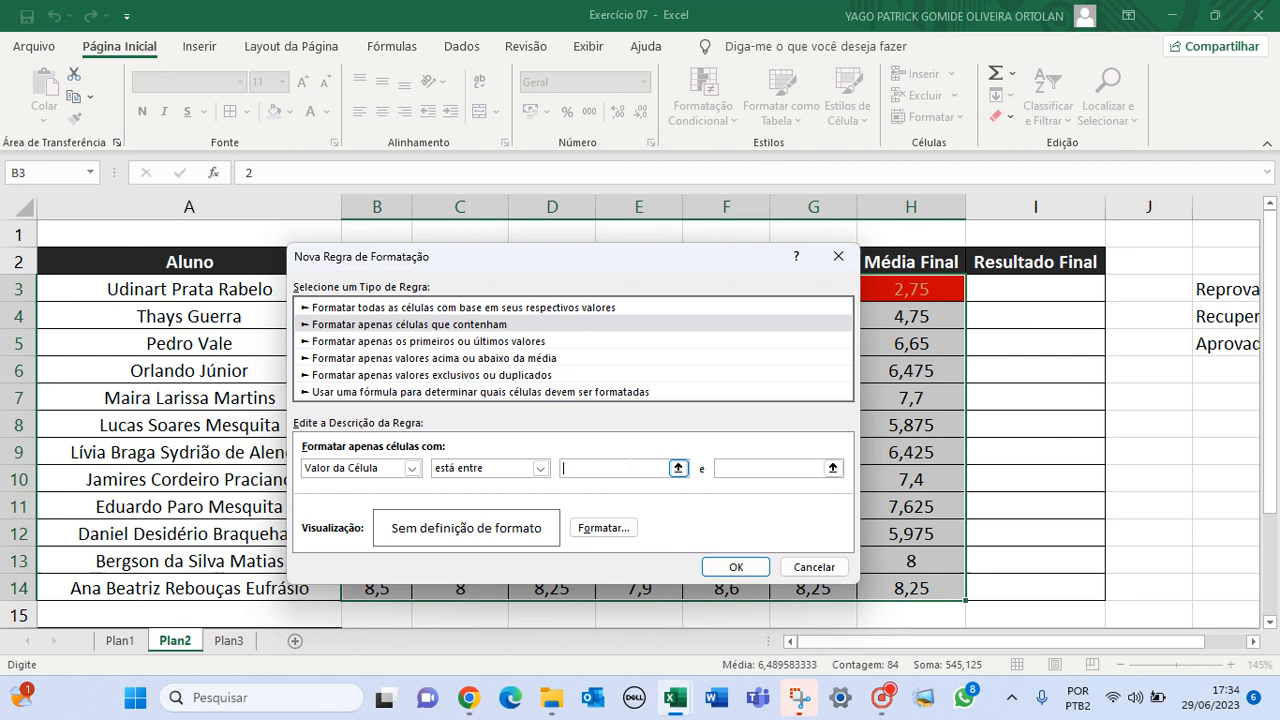
text(=4)
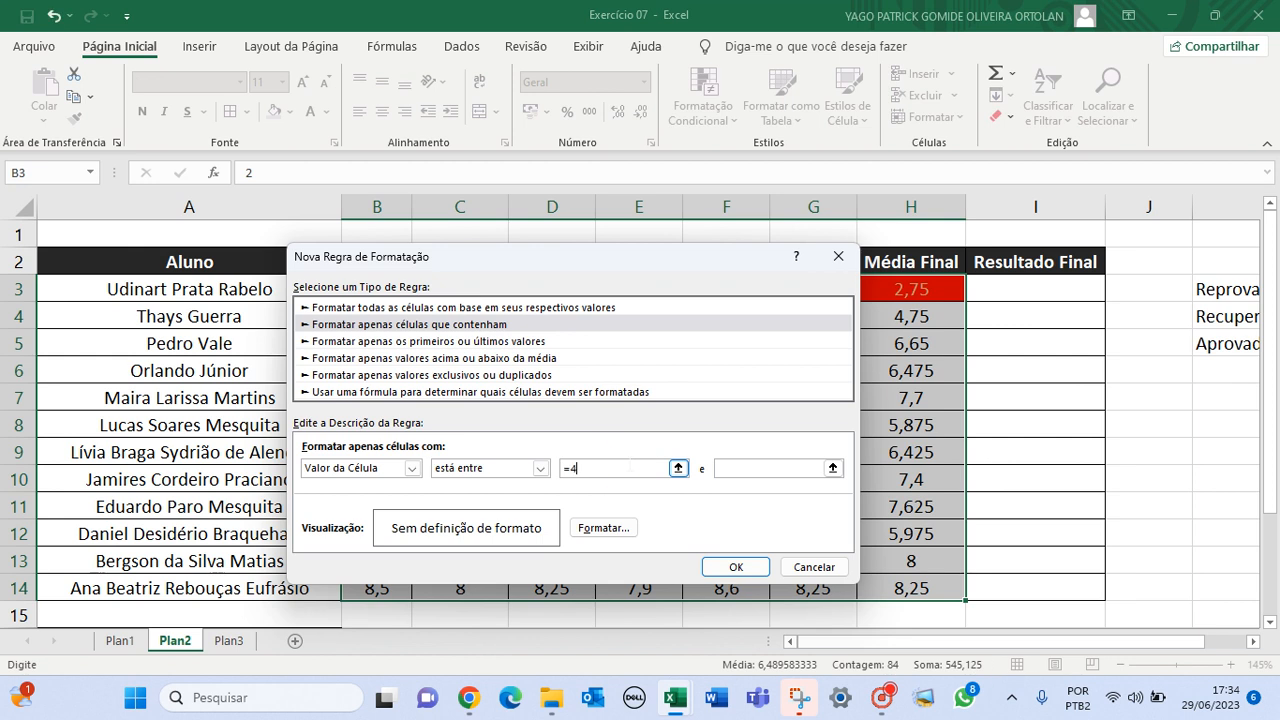
click(741, 468)
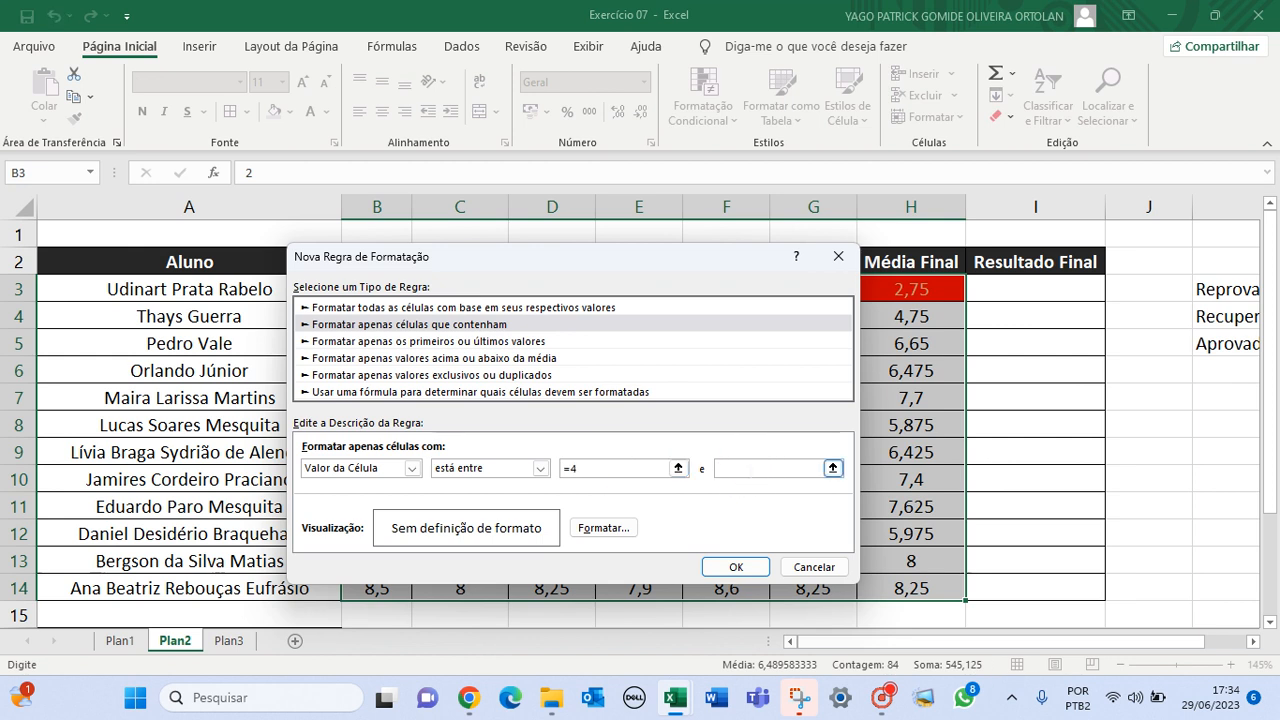
text(=6)
click(736, 566)
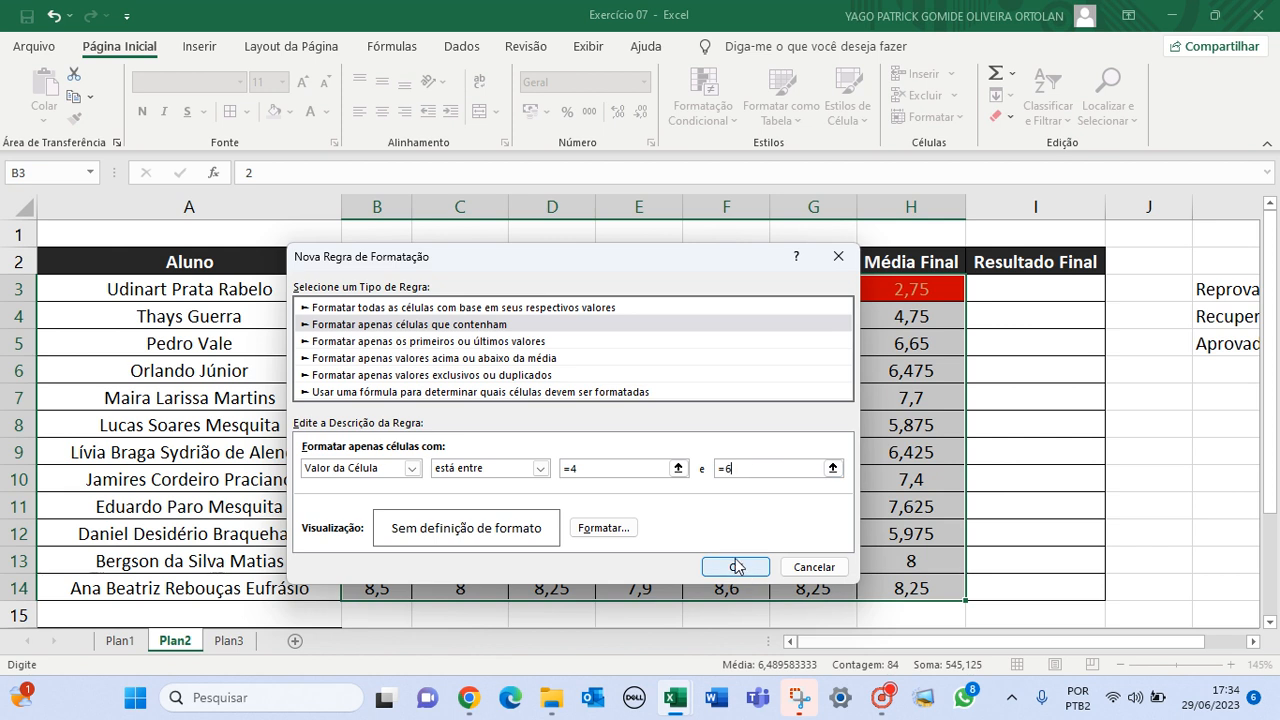
Step: Format the between-4-and-6 rule with a white font and a dark orange fill, and apply it to the grades
click(592, 527)
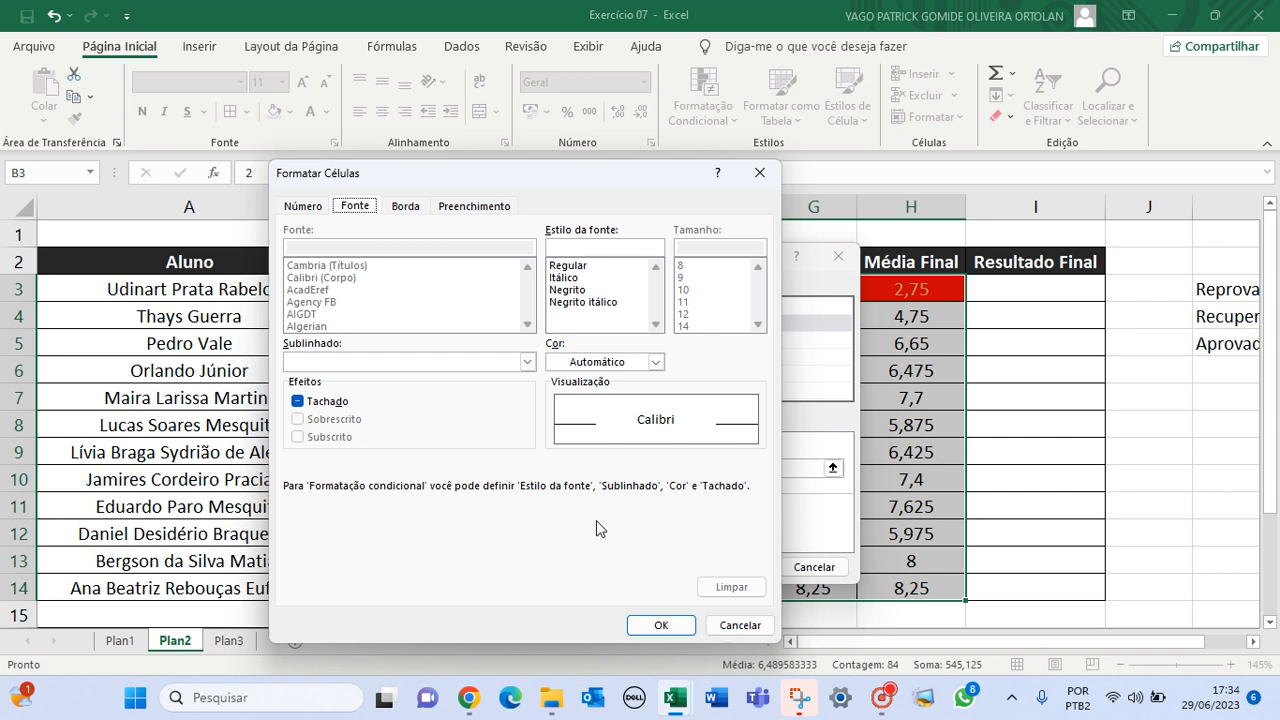
click(655, 361)
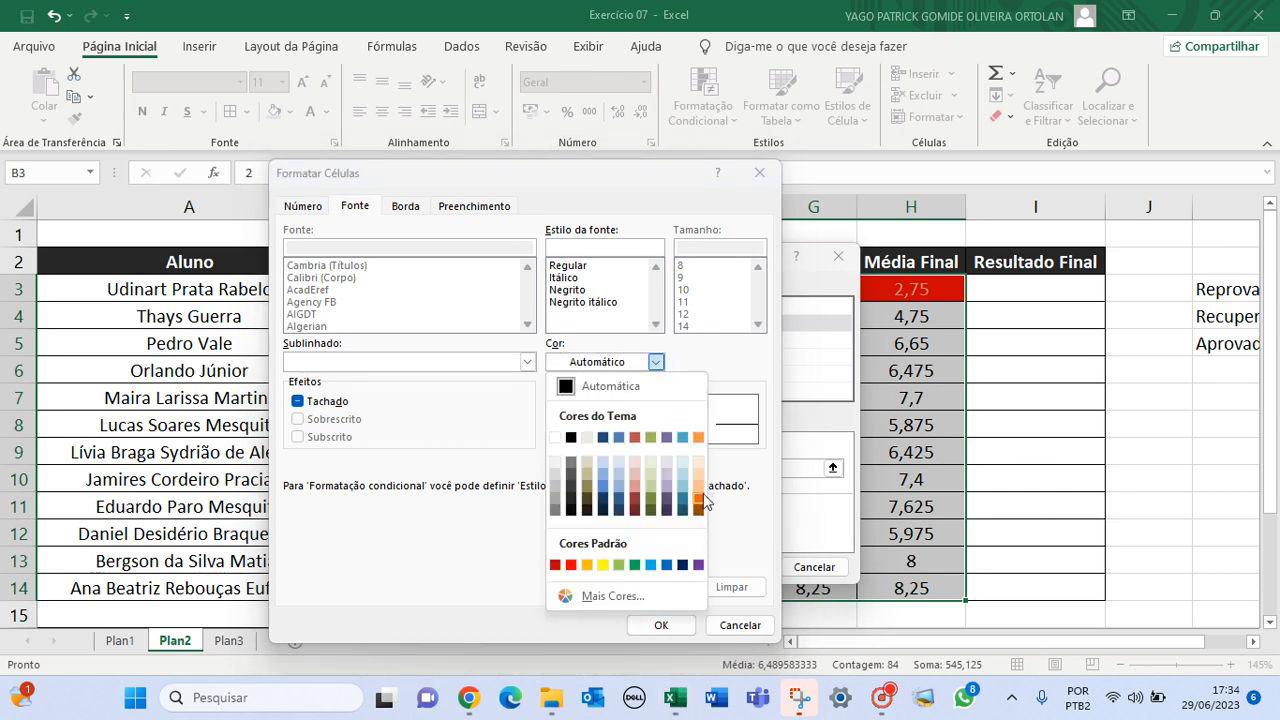
click(555, 438)
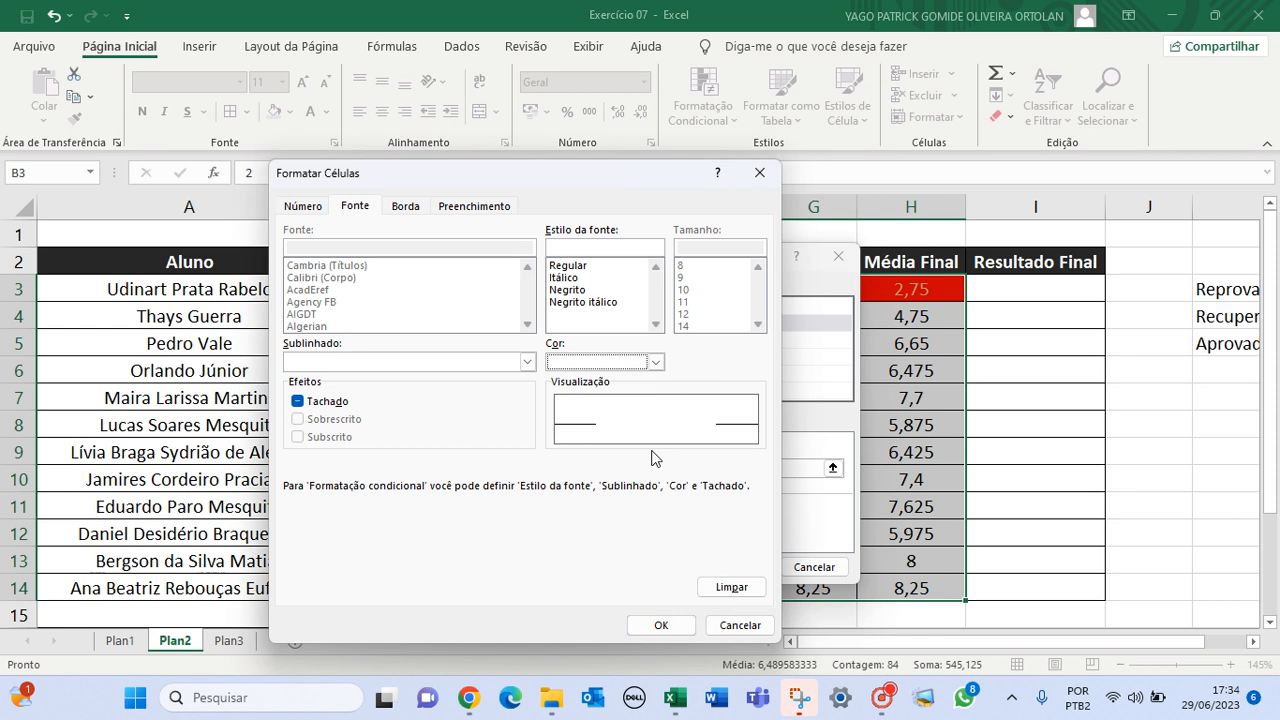
click(420, 207)
click(448, 206)
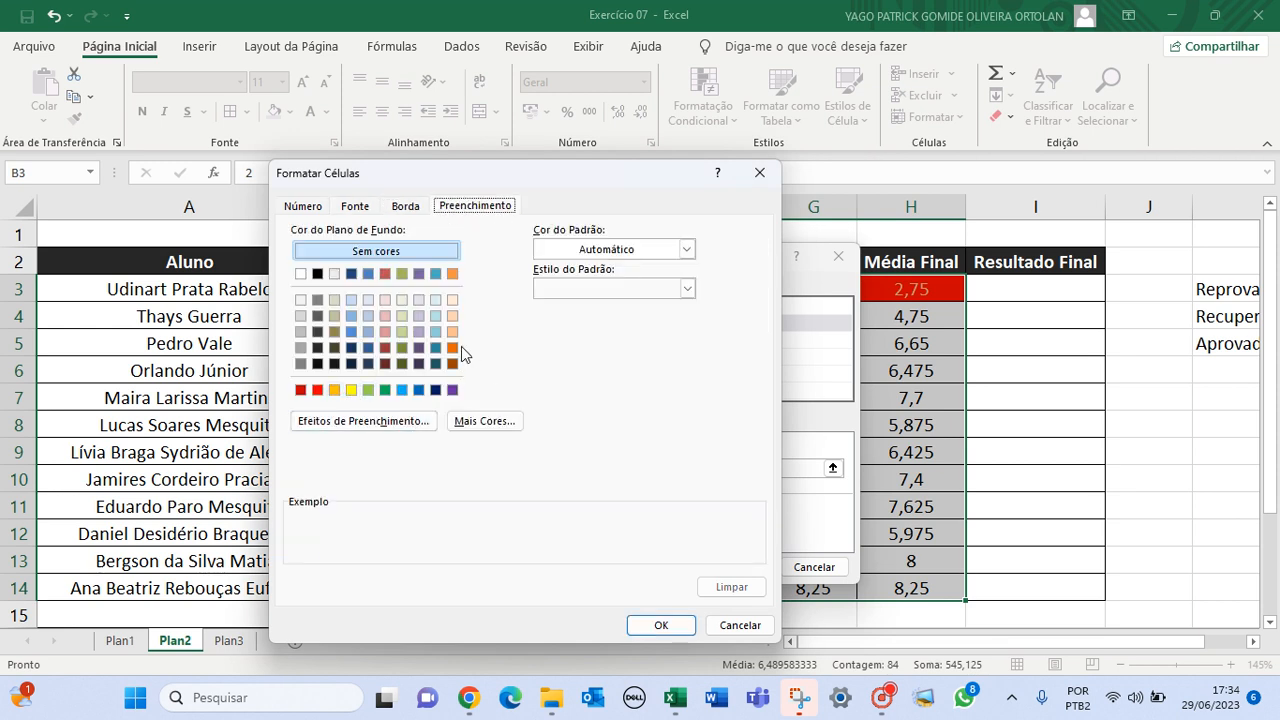
click(452, 348)
click(656, 625)
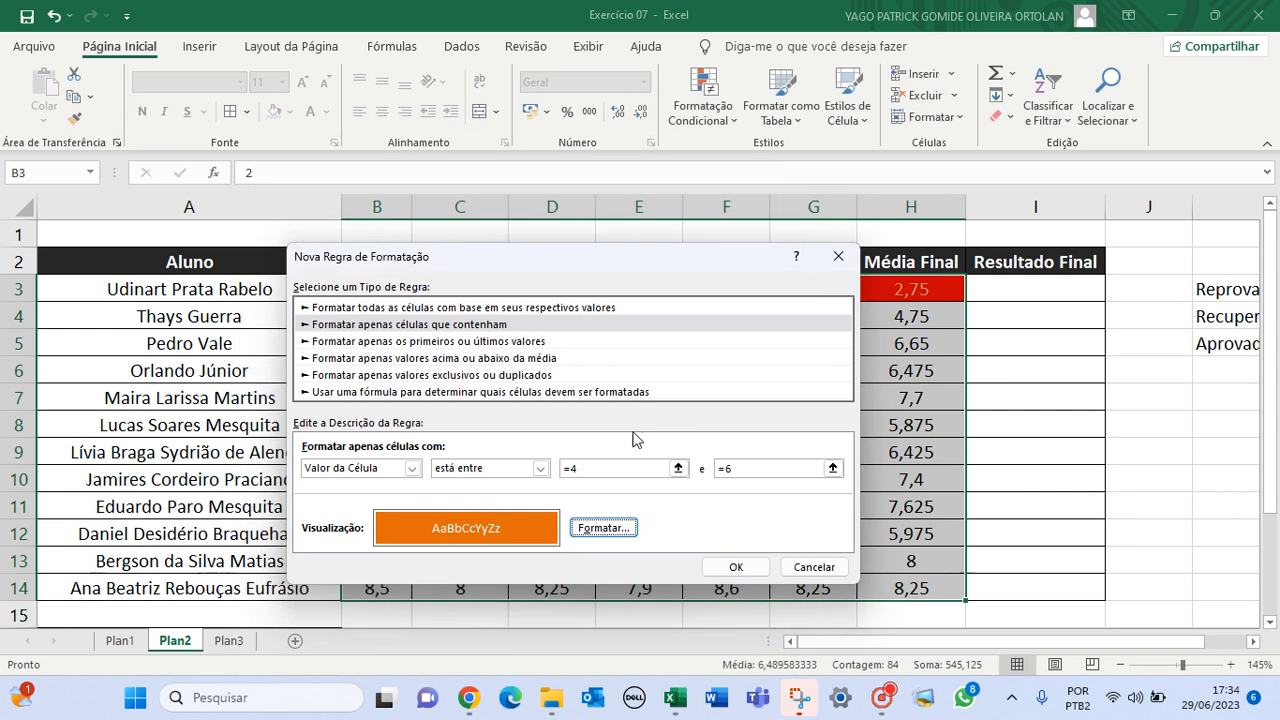
click(736, 567)
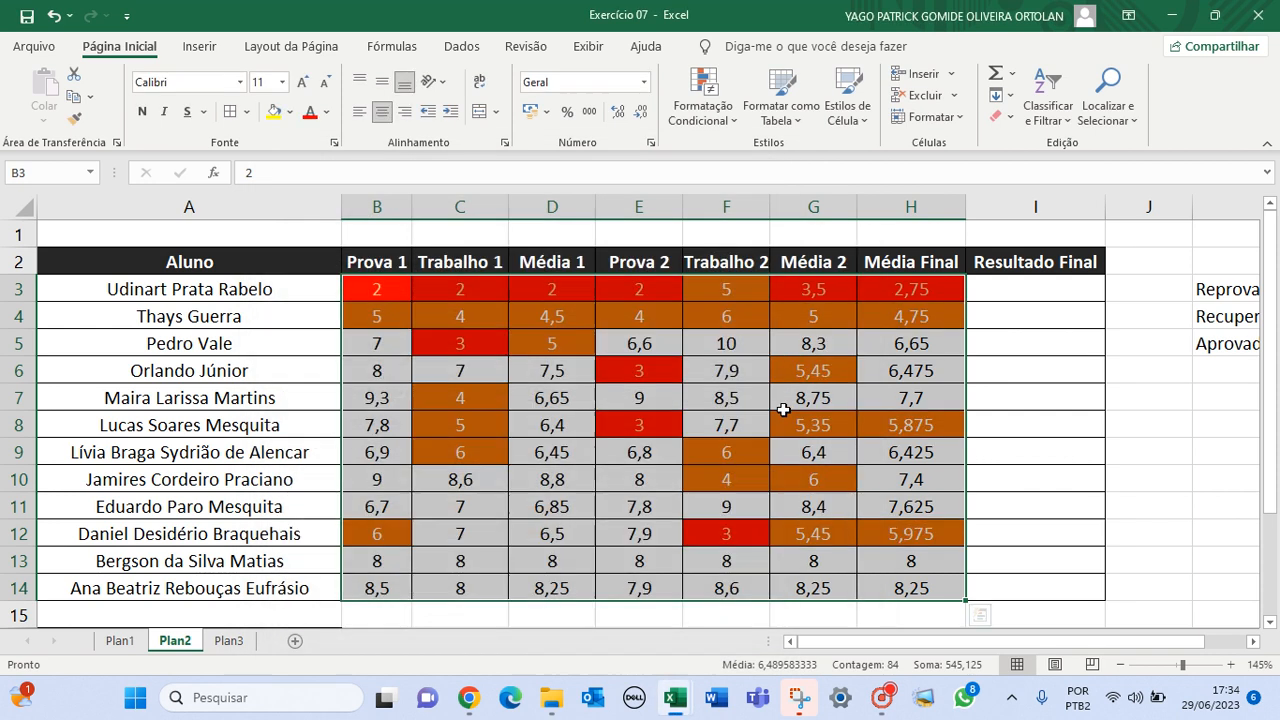
click(982, 372)
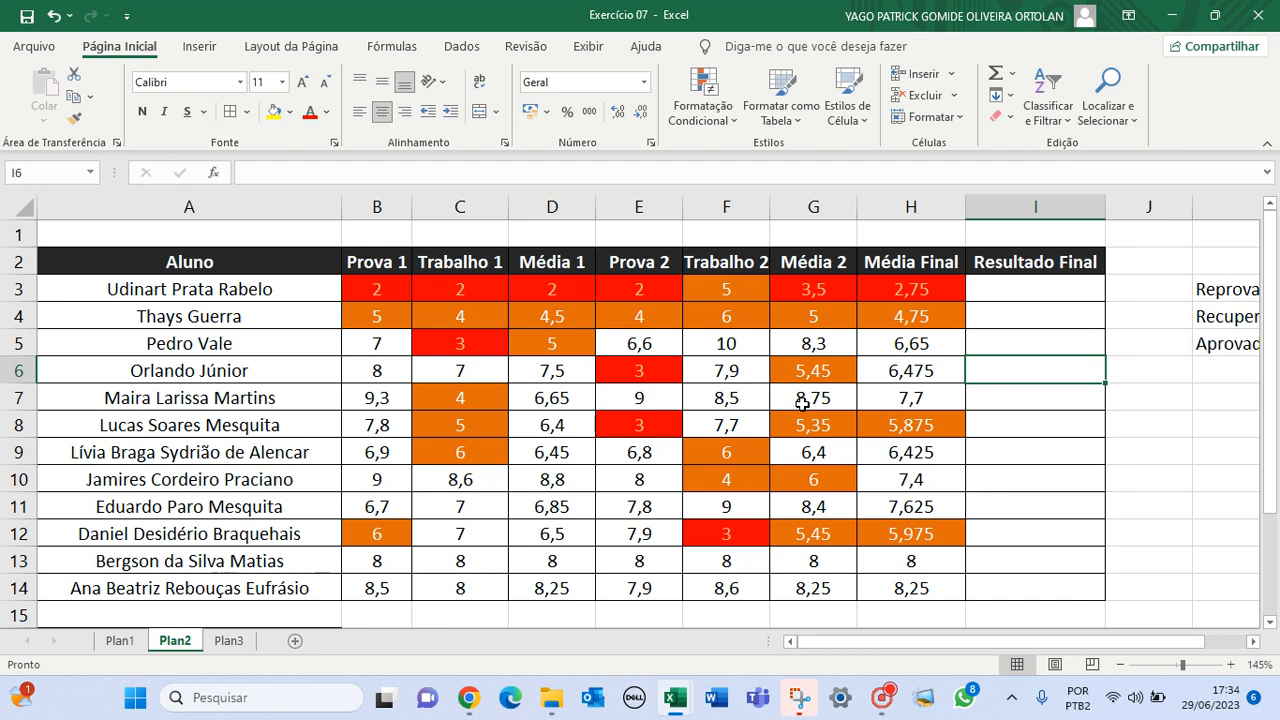
Step: Create another conditional formatting rule on B3:H14 for cell values greater than 6
drag(375, 289, 908, 594)
click(700, 104)
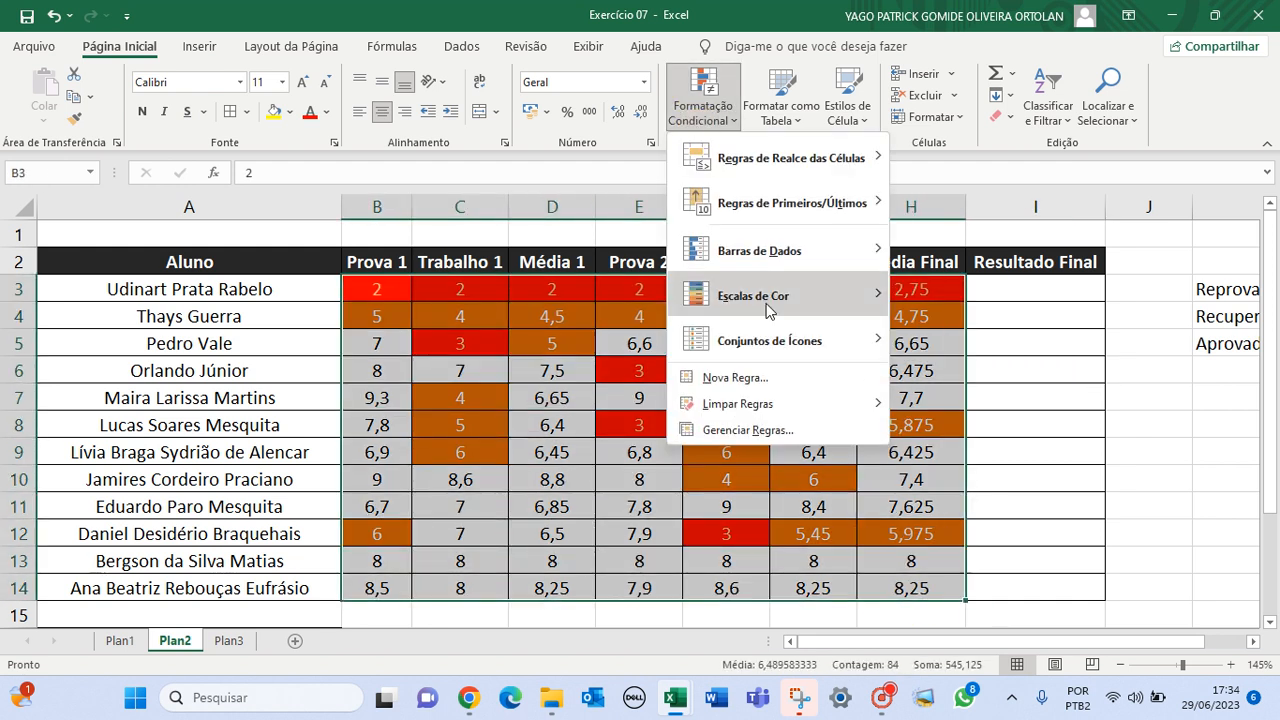
click(731, 378)
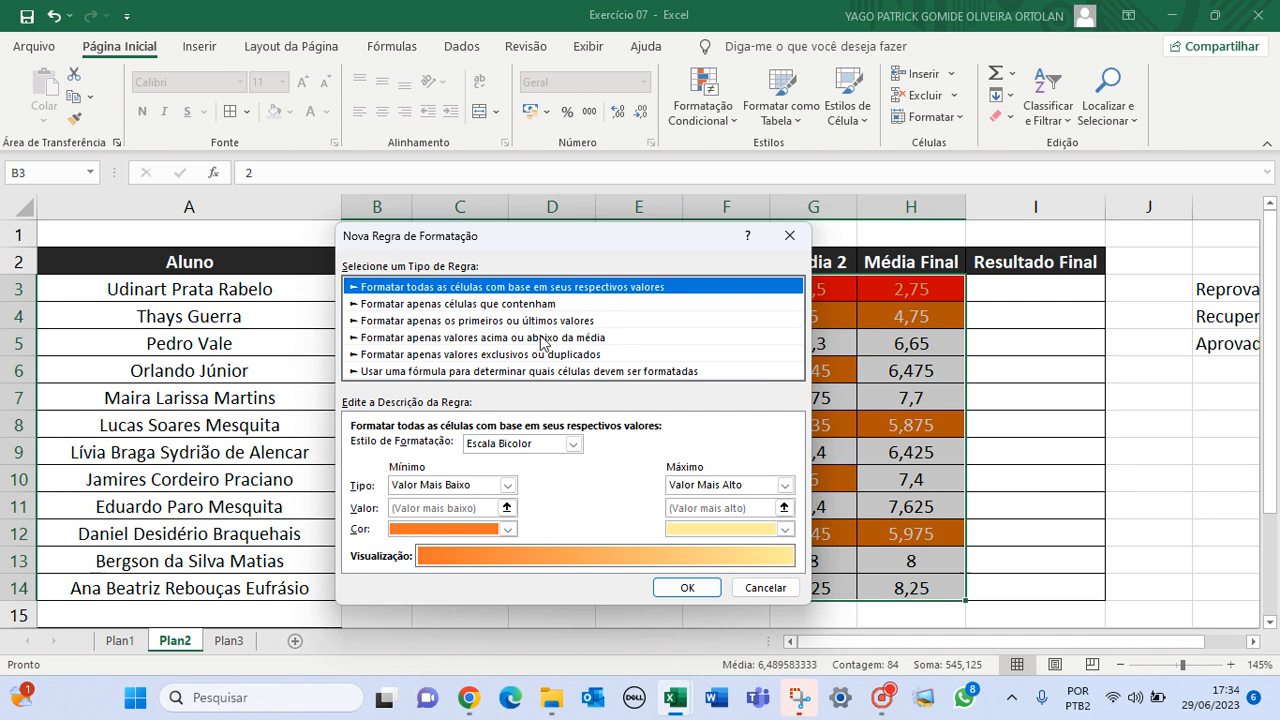
click(468, 303)
click(589, 448)
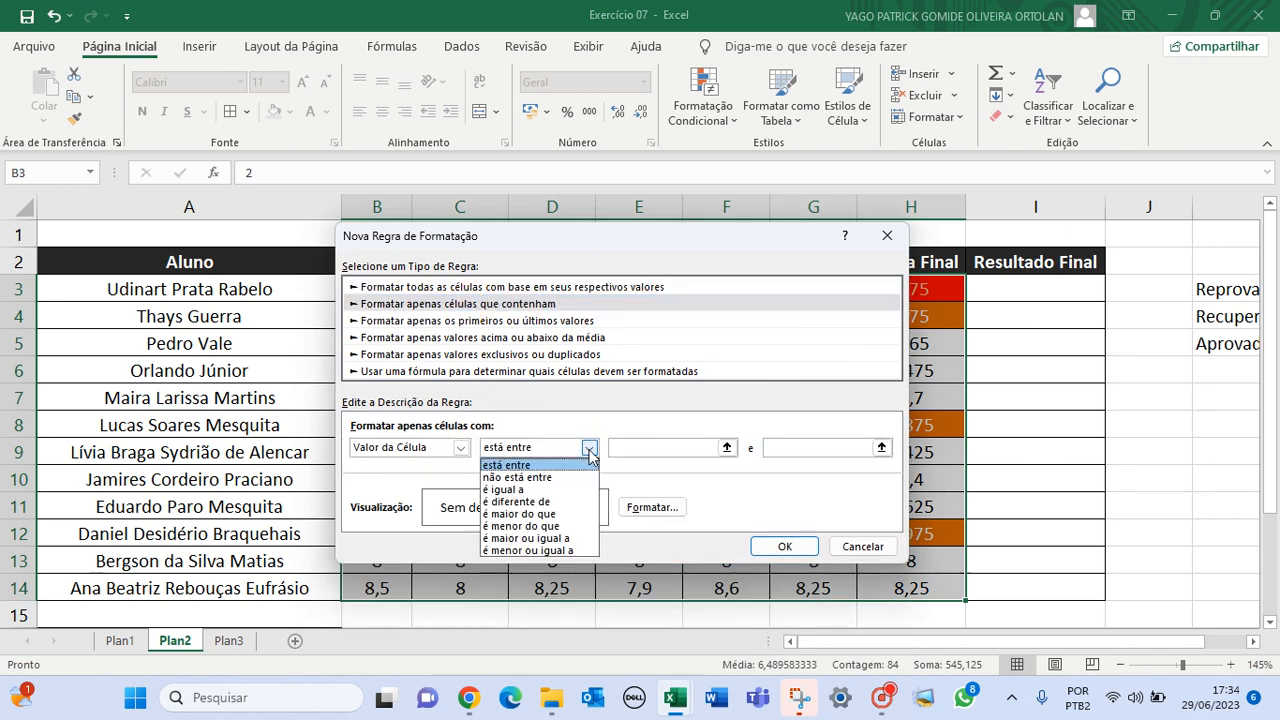
click(540, 516)
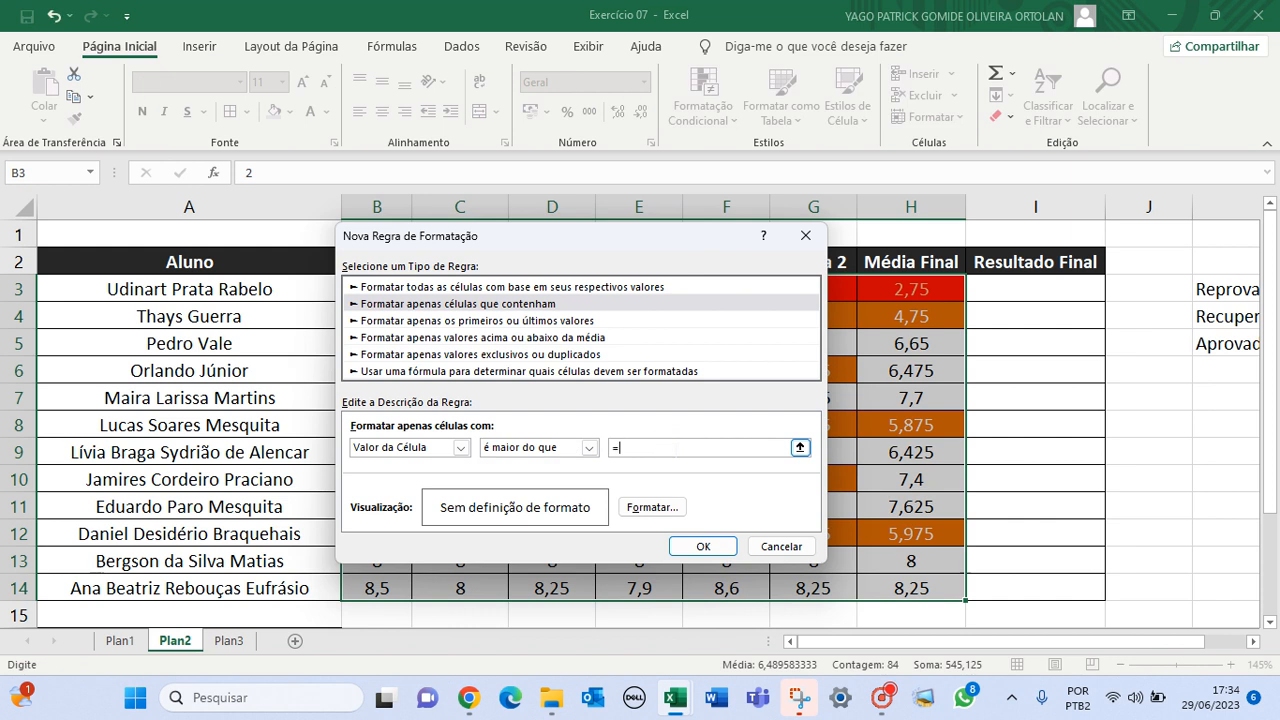
Step: Give the greater-than-6 rule a standard green fill
click(652, 507)
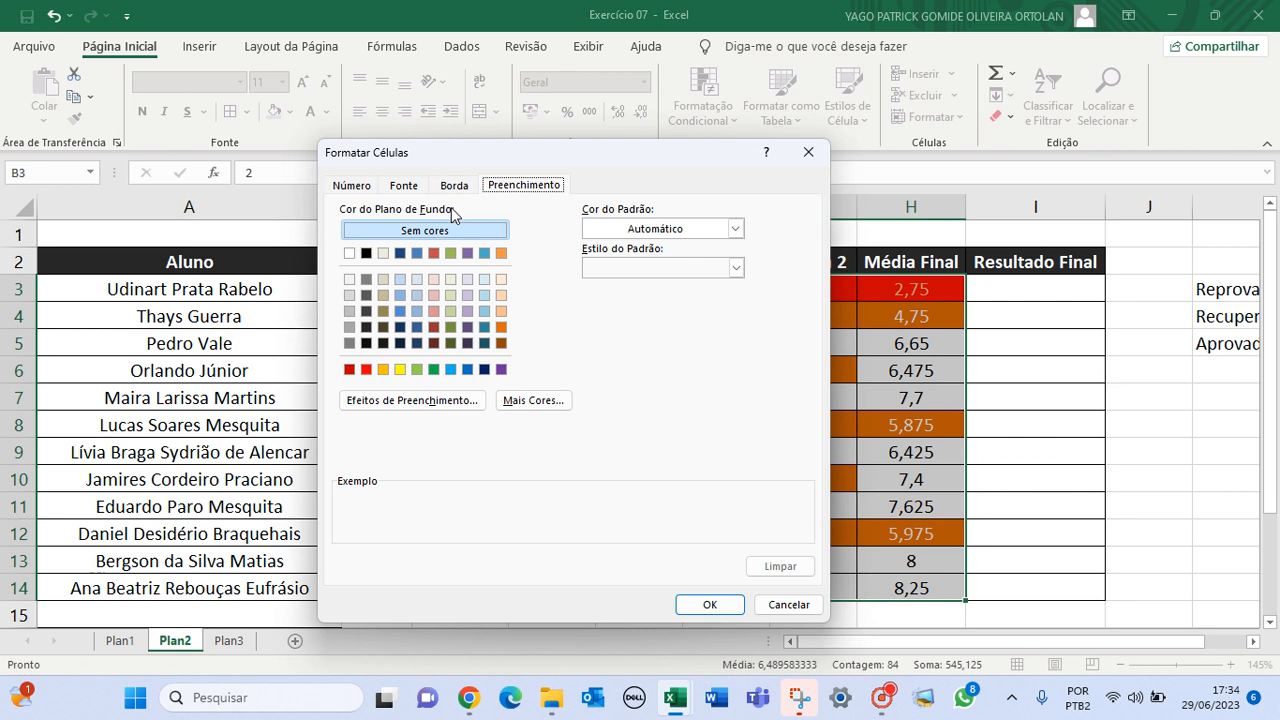
click(404, 186)
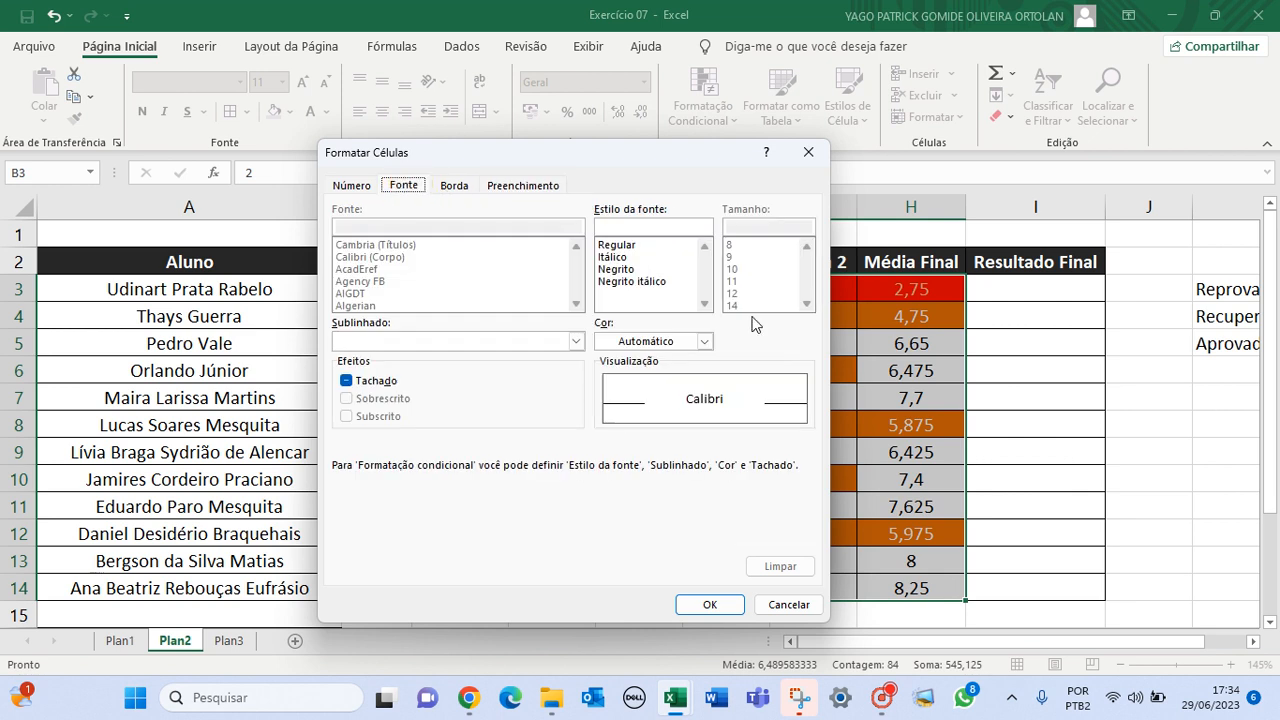
click(517, 185)
click(432, 370)
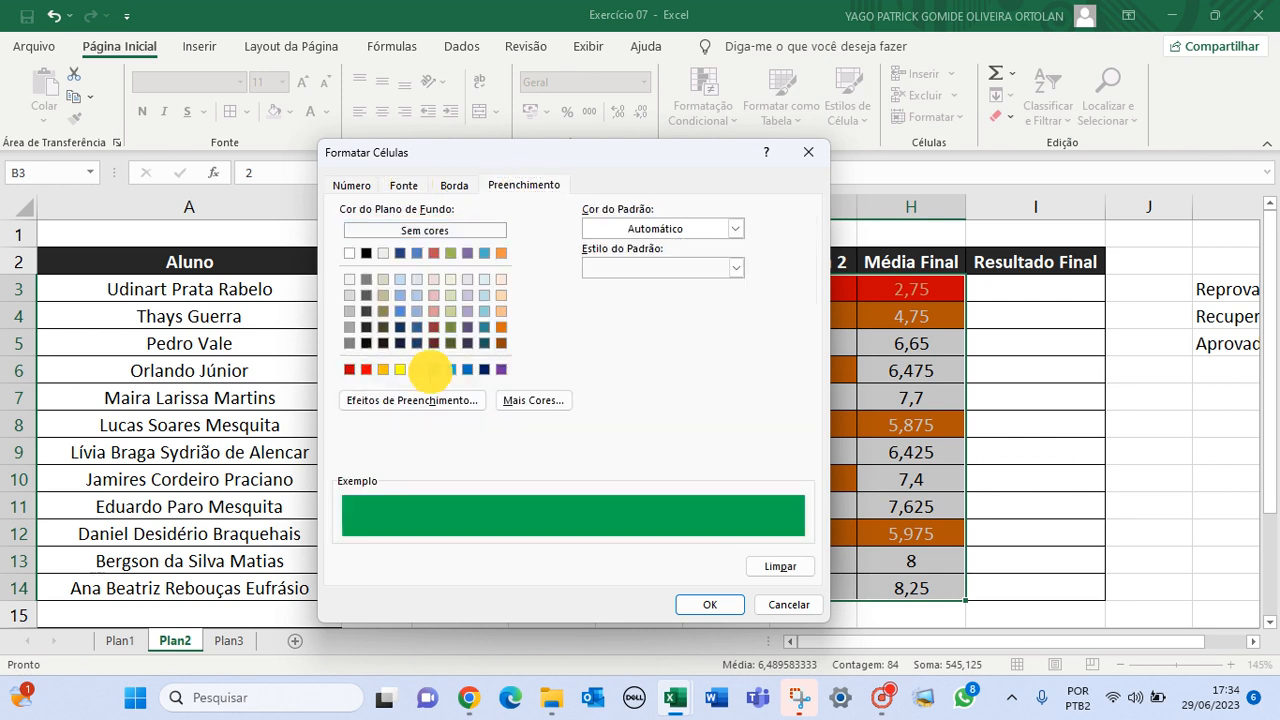
click(710, 604)
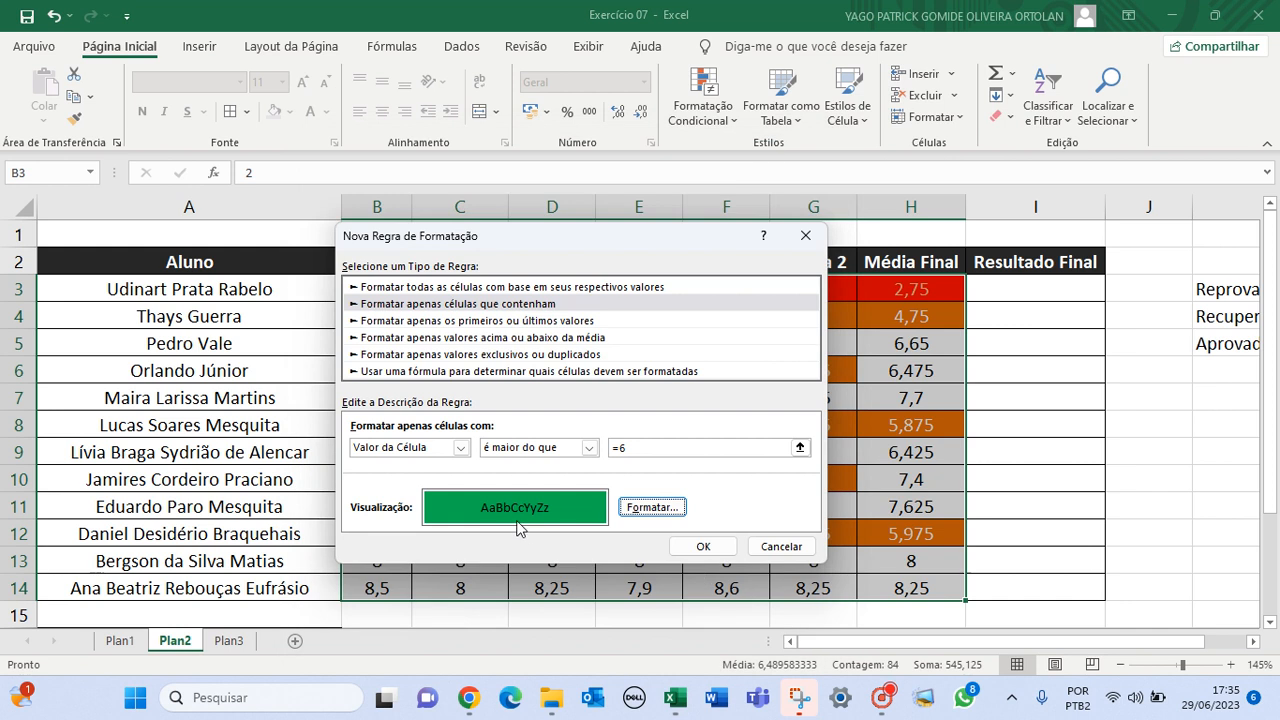
Step: Set the greater-than-6 rule's font colour to white and apply the rule to the grades
click(640, 512)
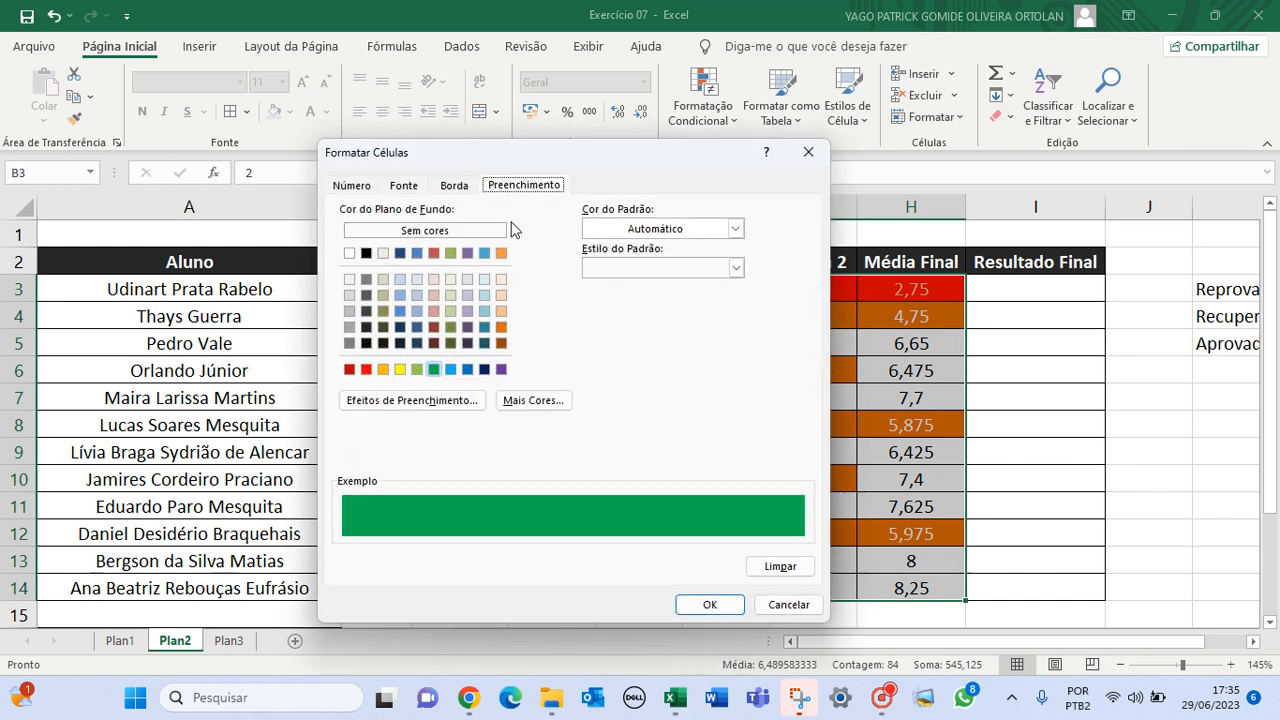
click(415, 190)
click(700, 340)
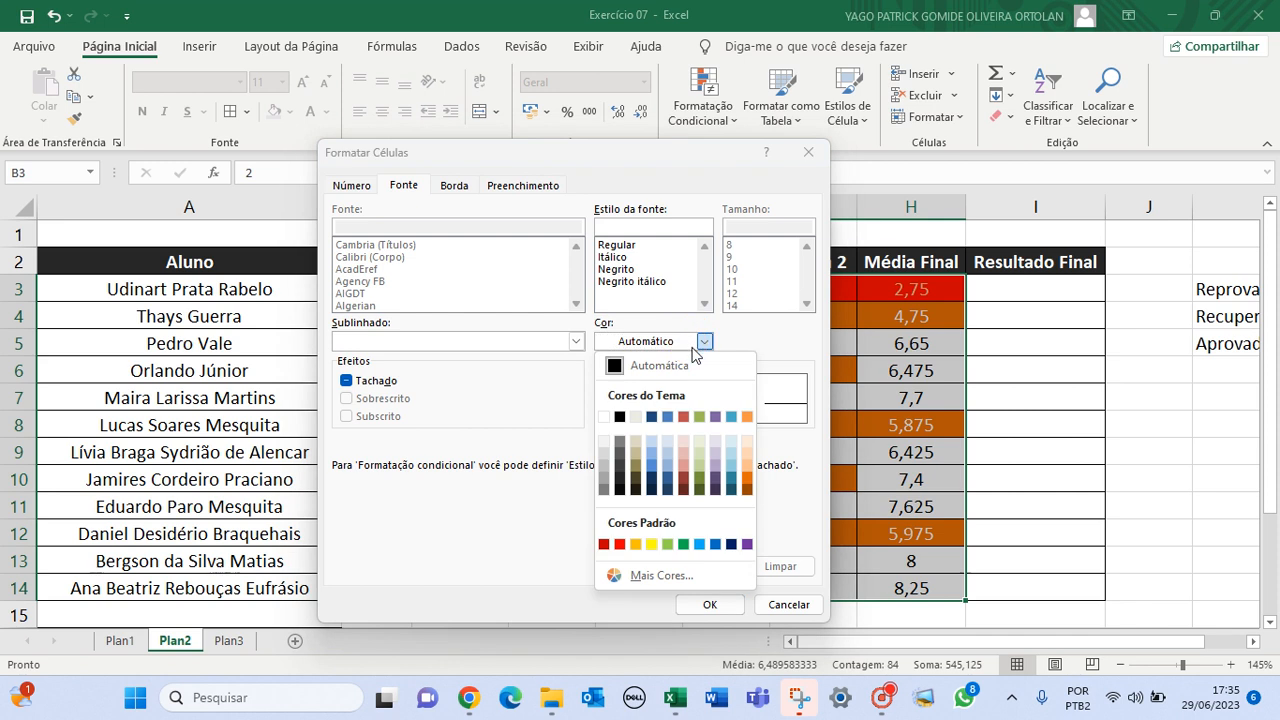
click(604, 416)
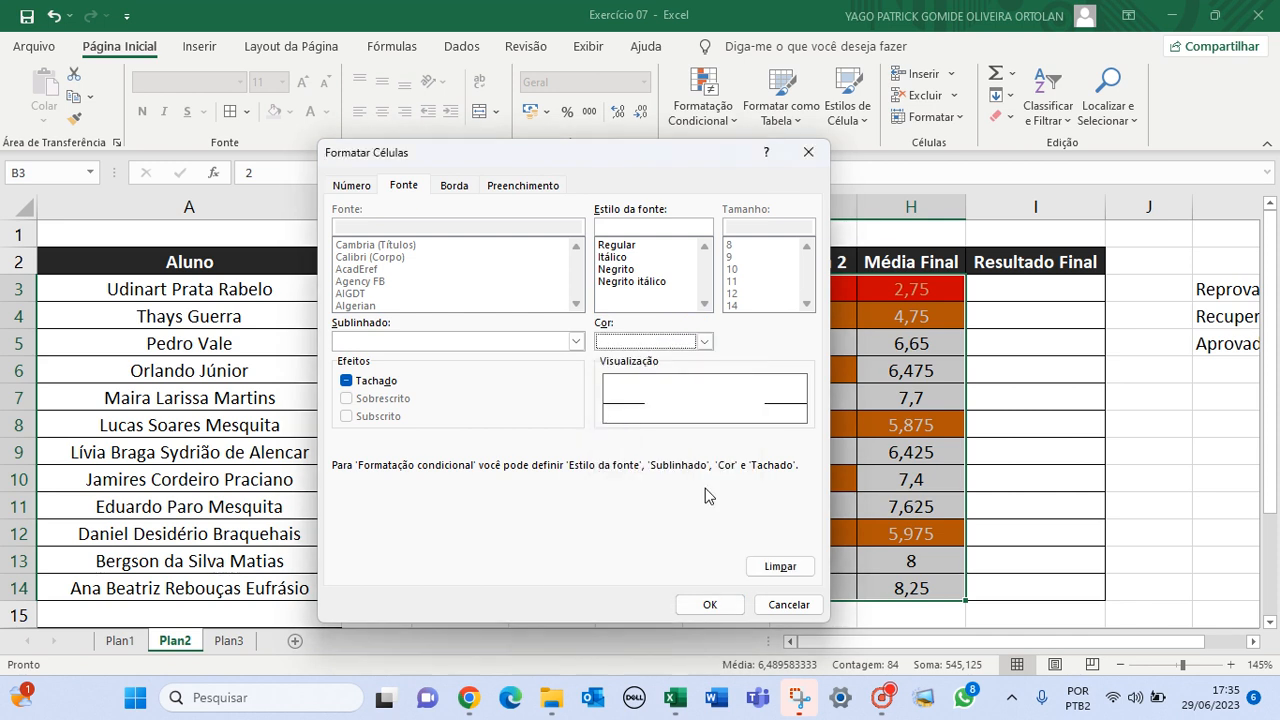
click(710, 604)
click(686, 548)
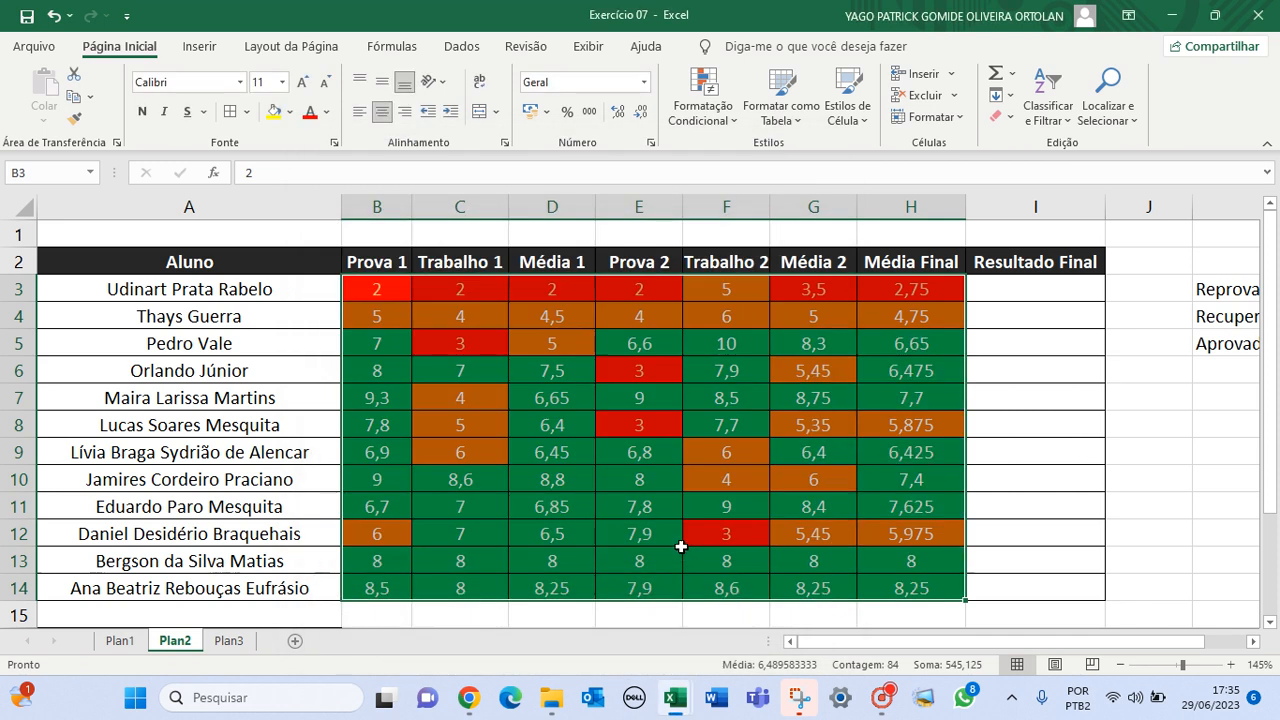
click(1060, 400)
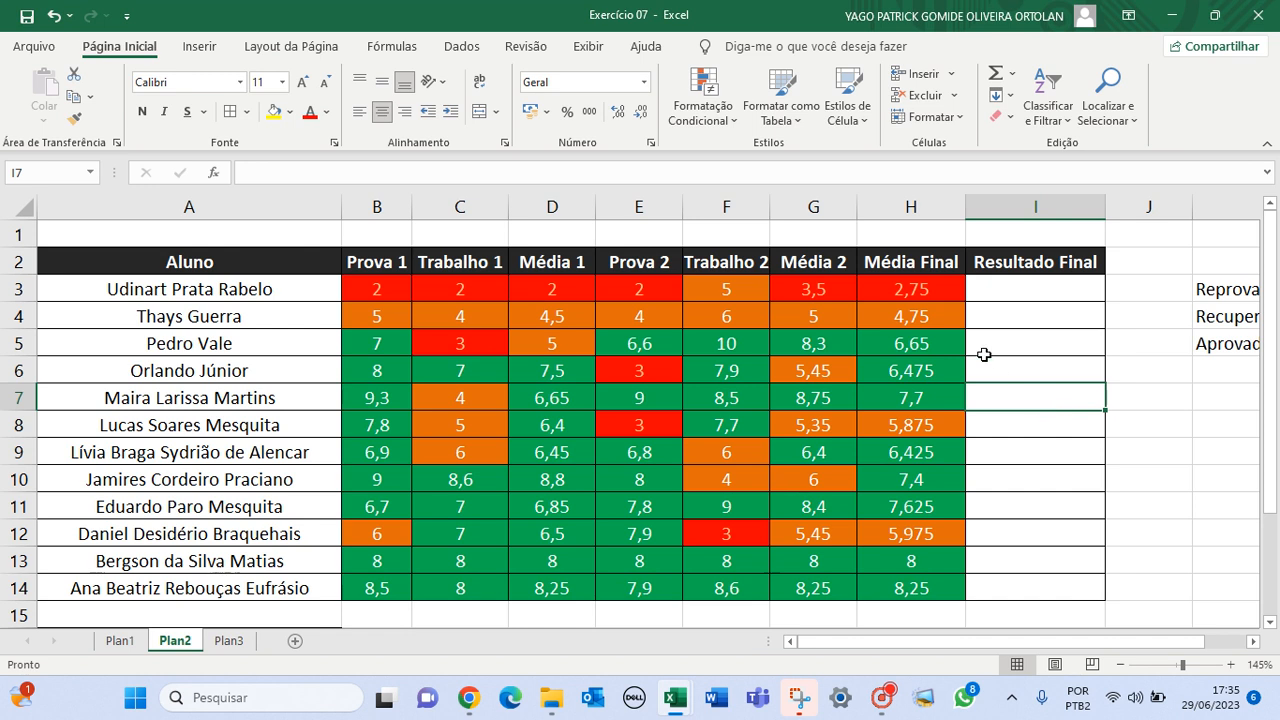
drag(969, 648, 728, 457)
scroll(728, 450, down, 1)
scroll(912, 432, up, 1)
click(1000, 425)
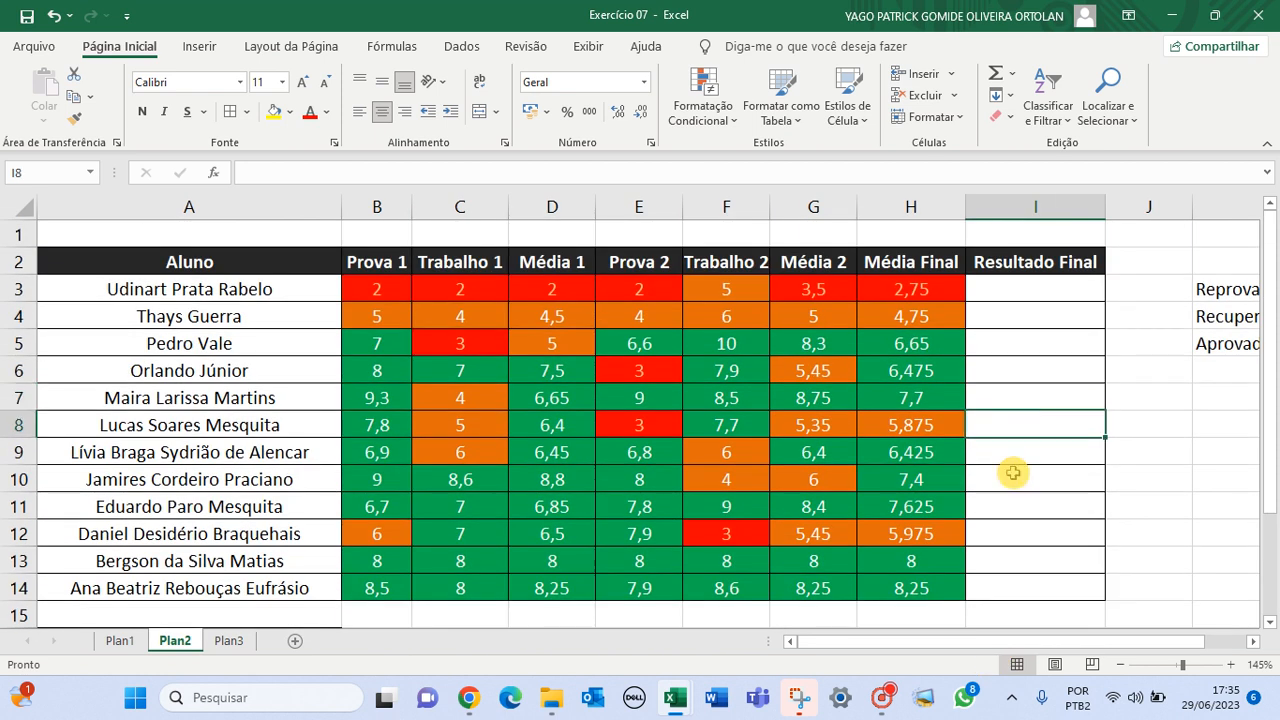
click(881, 700)
click(881, 700)
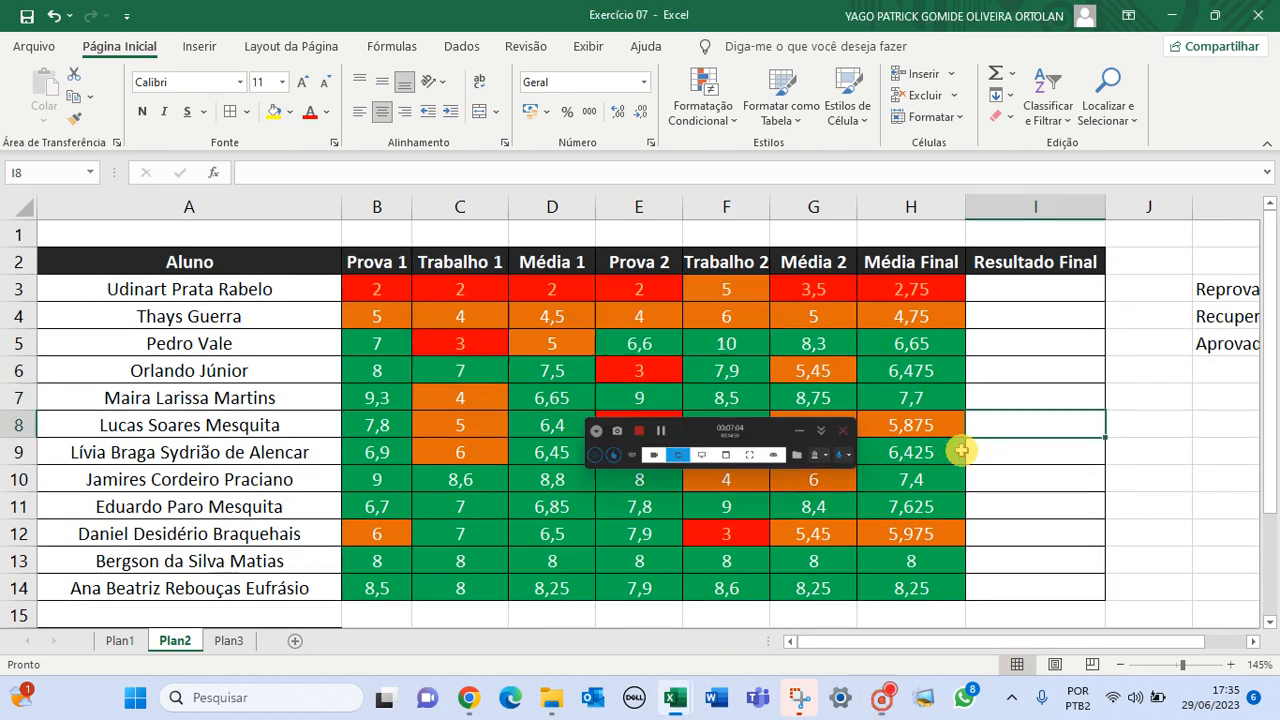
Step: Select the first Resultado Final cell, I3, and review the Reprovado, Recuperação and Aprovado criteria in column K
click(1020, 291)
scroll(1100, 646, right, 3)
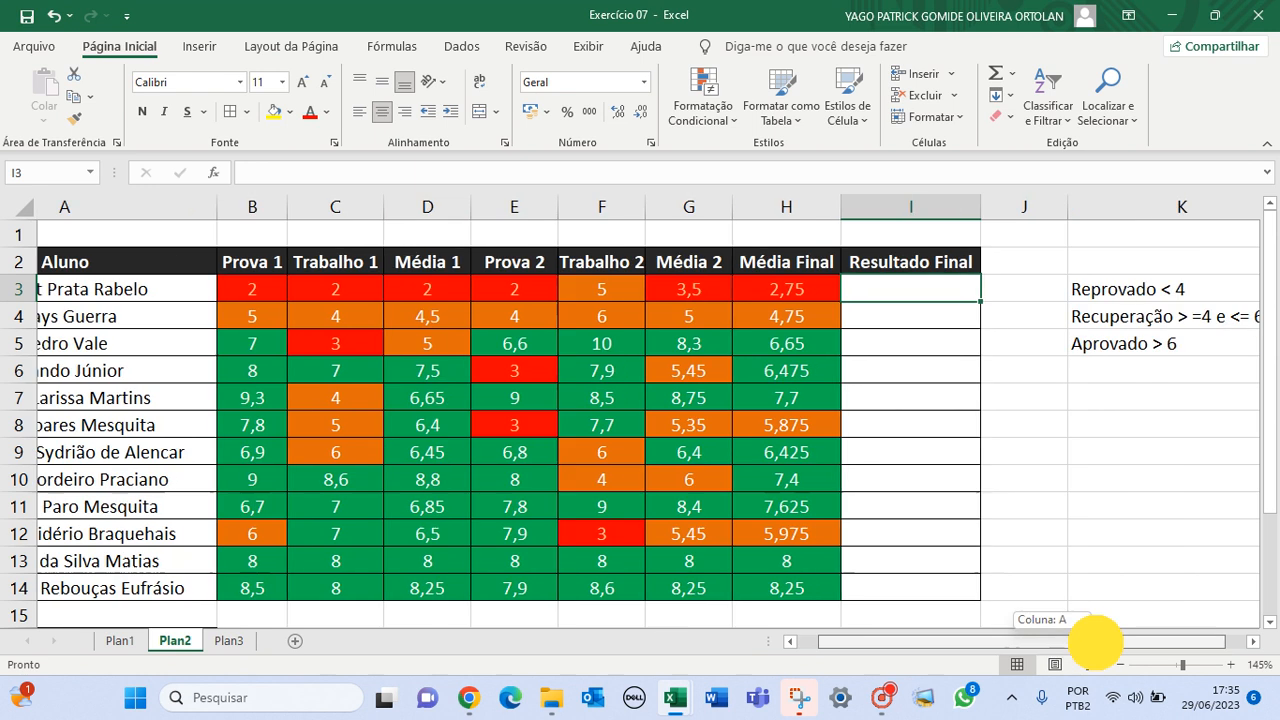
scroll(1094, 649, left, 1)
scroll(1032, 558, right, 1)
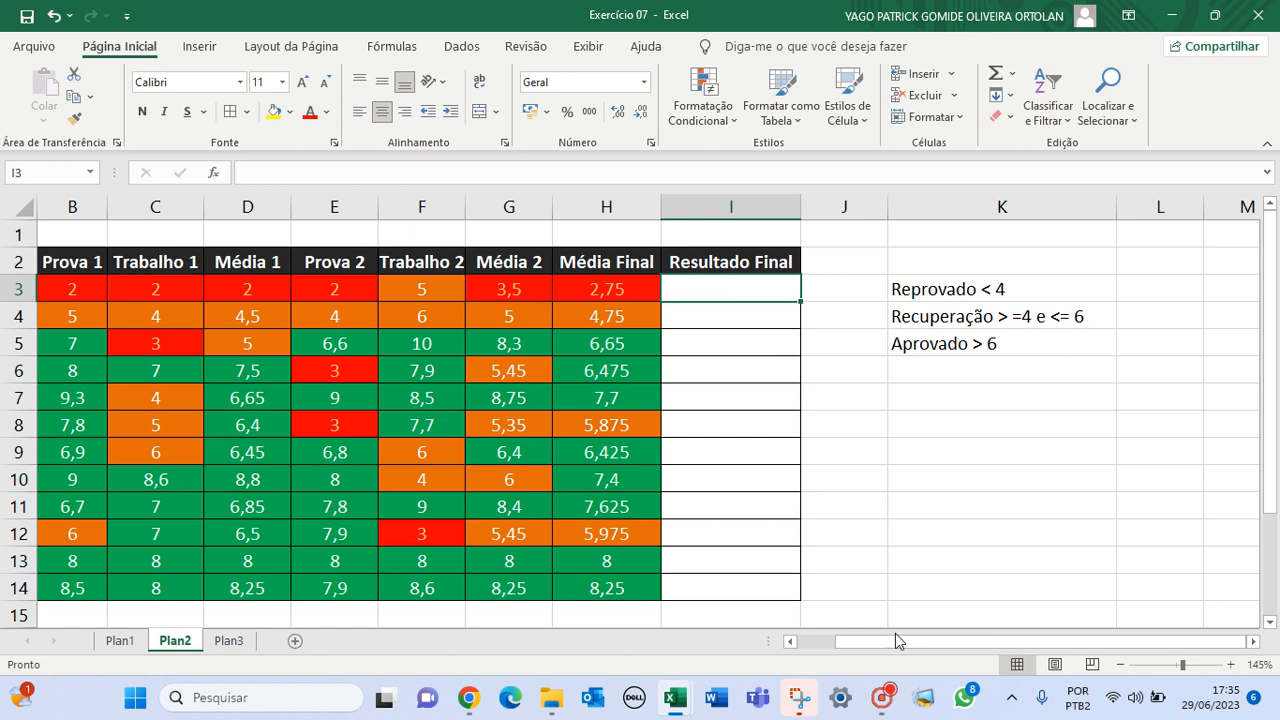
drag(900, 641, 846, 636)
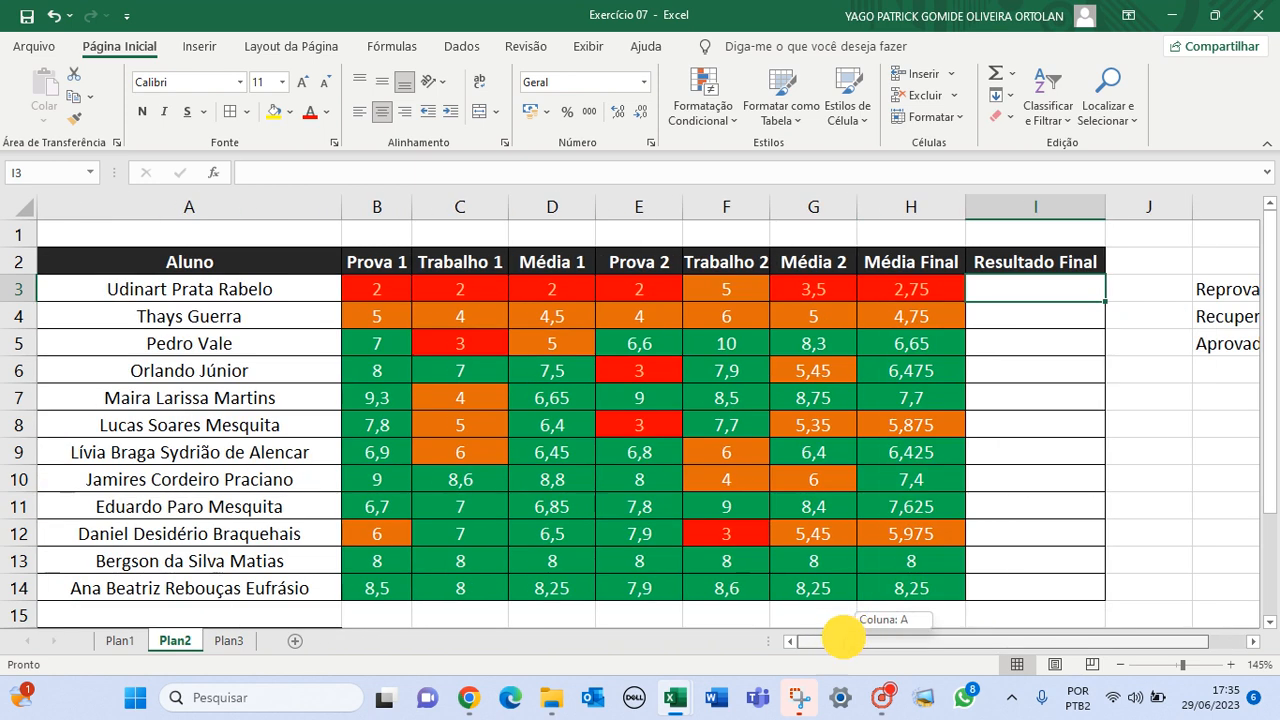
Step: Start an SE formula in I3 that tests whether the Média Final in H3 is less than 4
double_click(980, 289)
text(=)
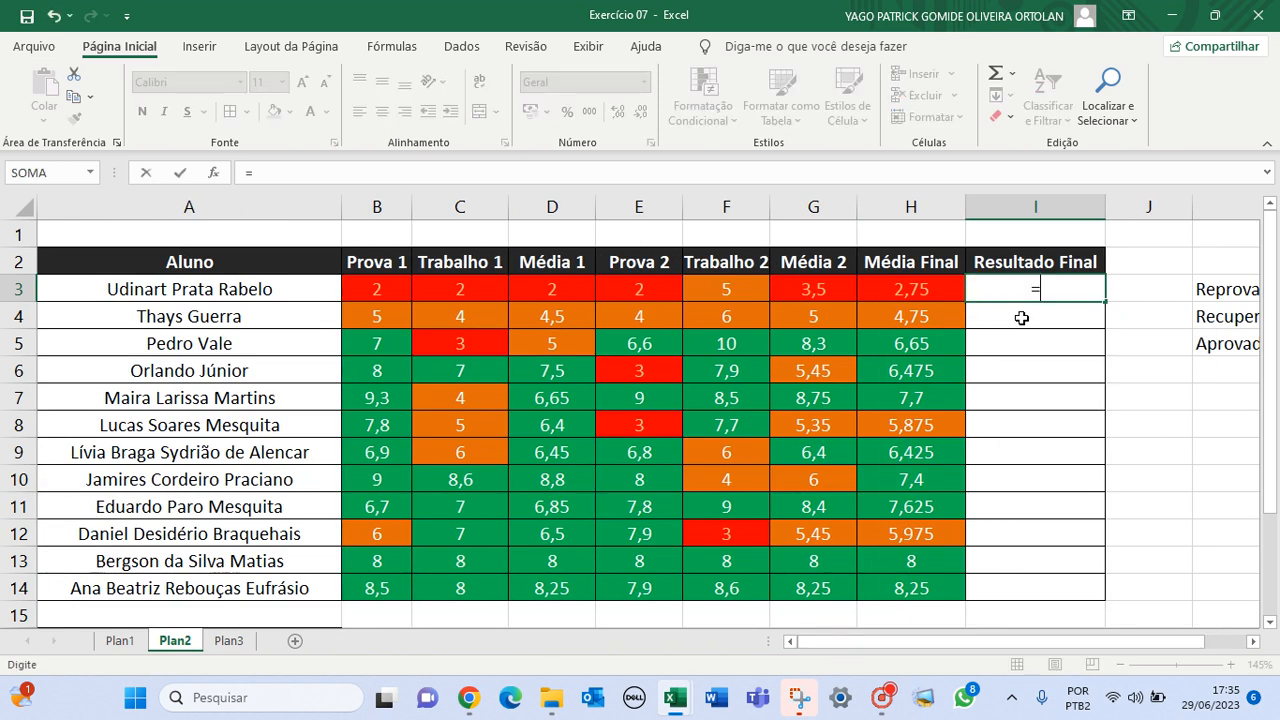
text(SE)
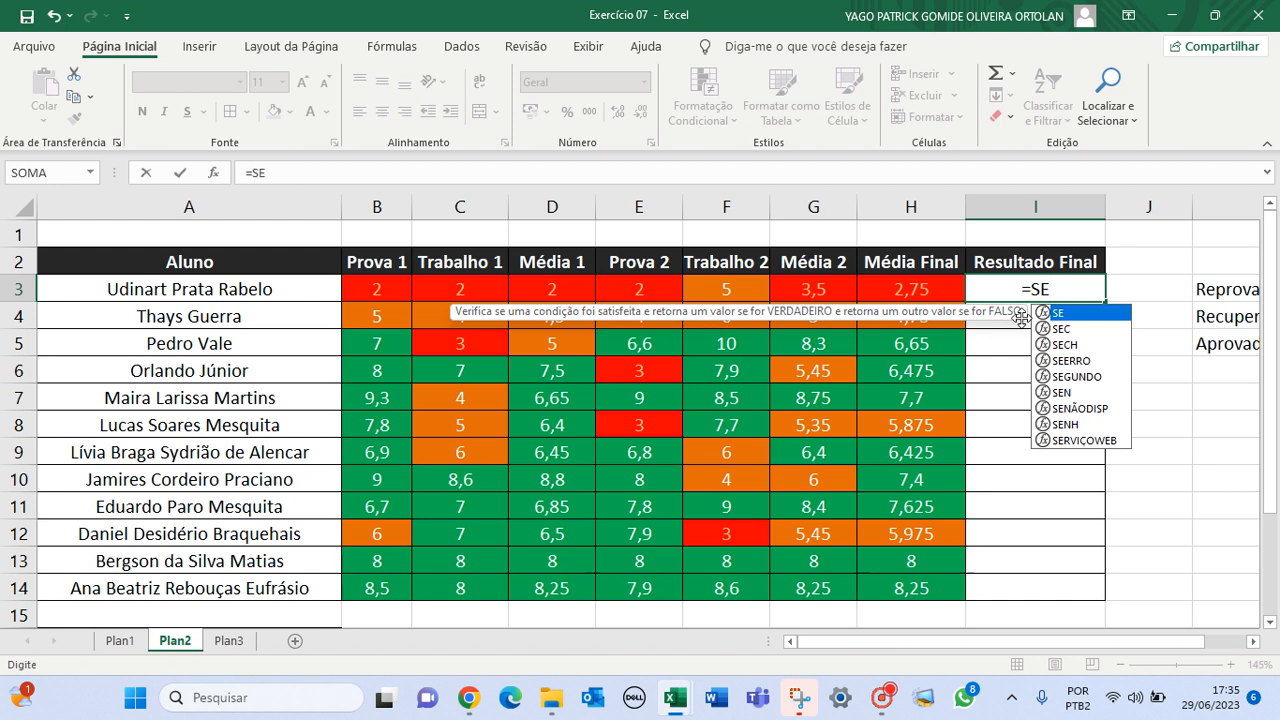
double_click(1056, 314)
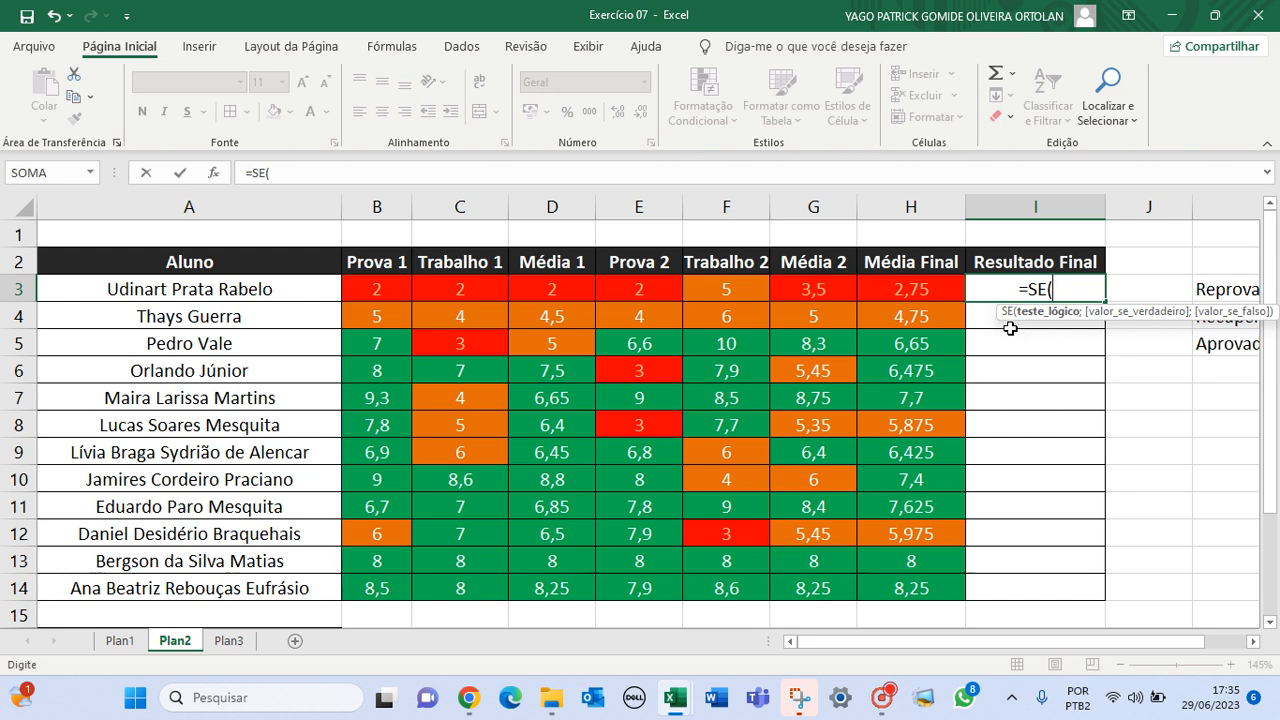
click(915, 287)
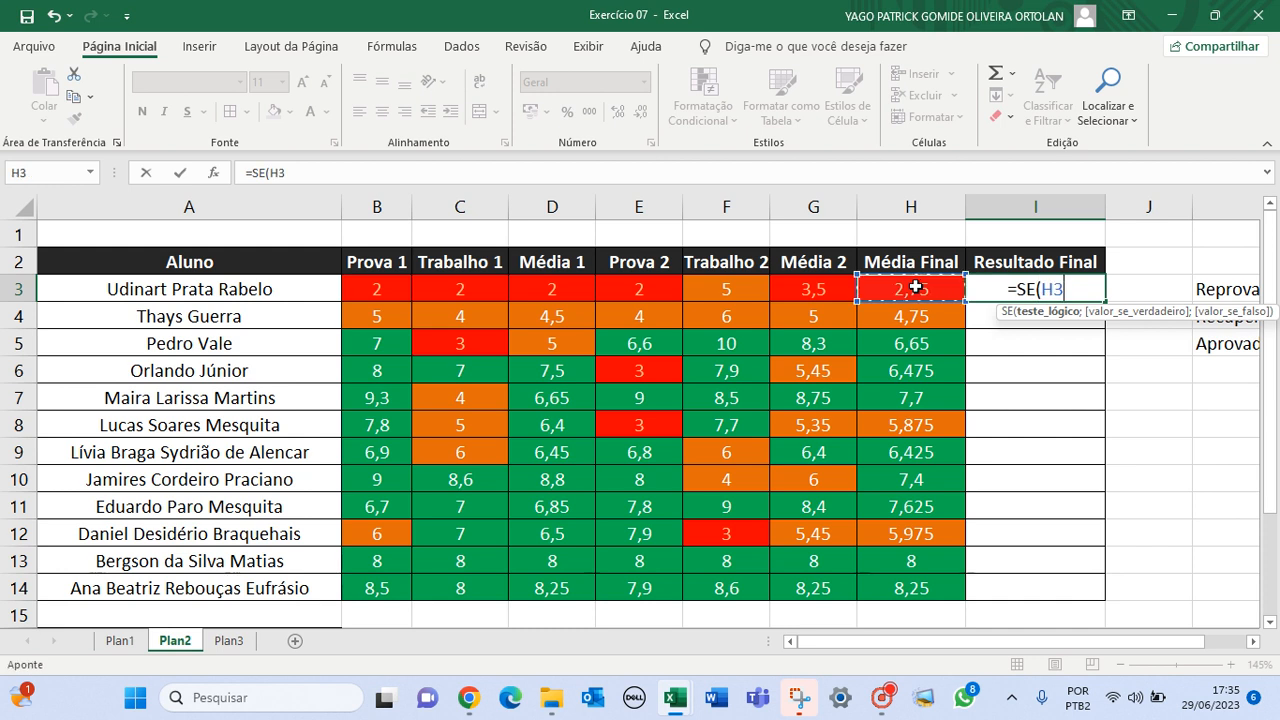
text(<)
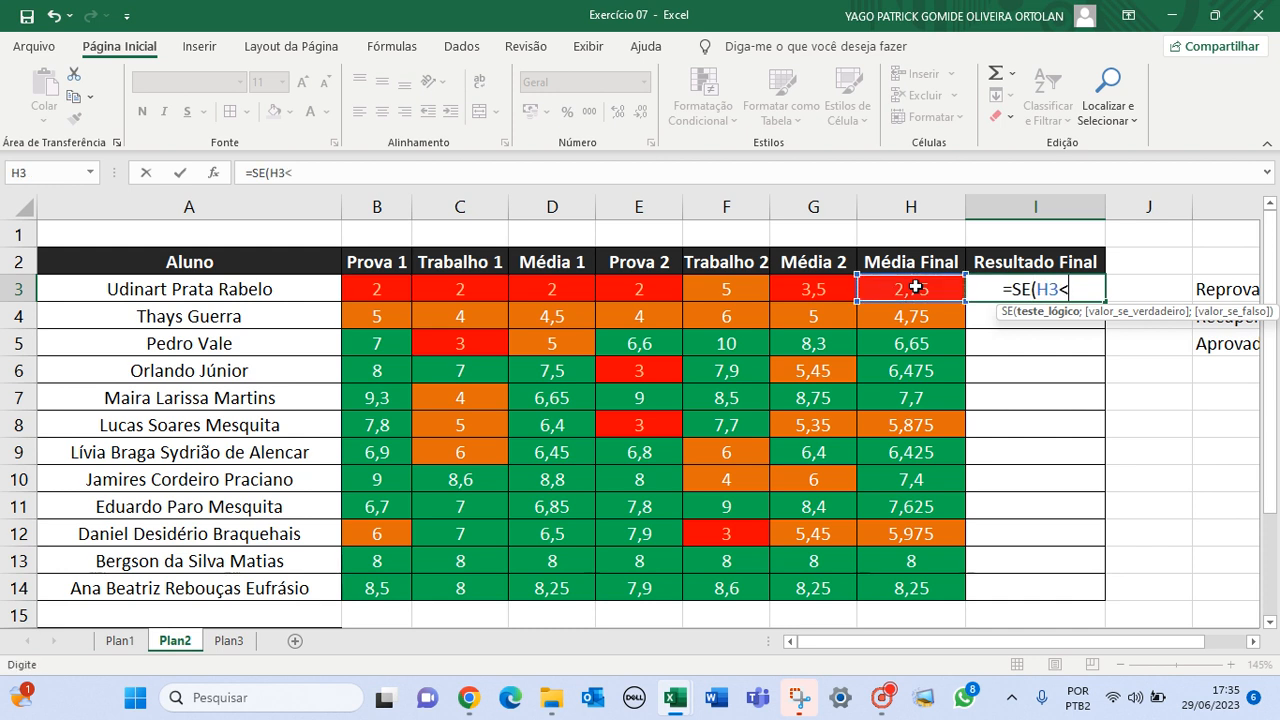
text(4)
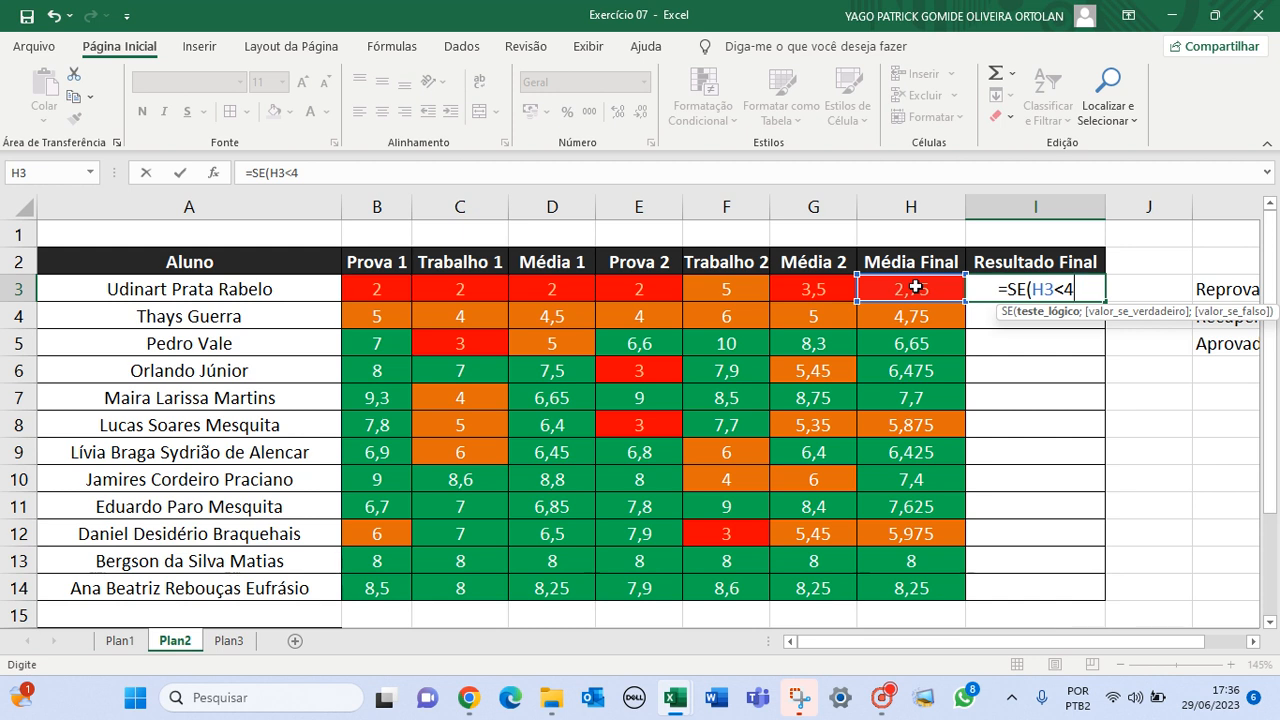
Step: Set "REPROVADO" as the value returned when the H3<4 test in the I3 formula is true
text(;)
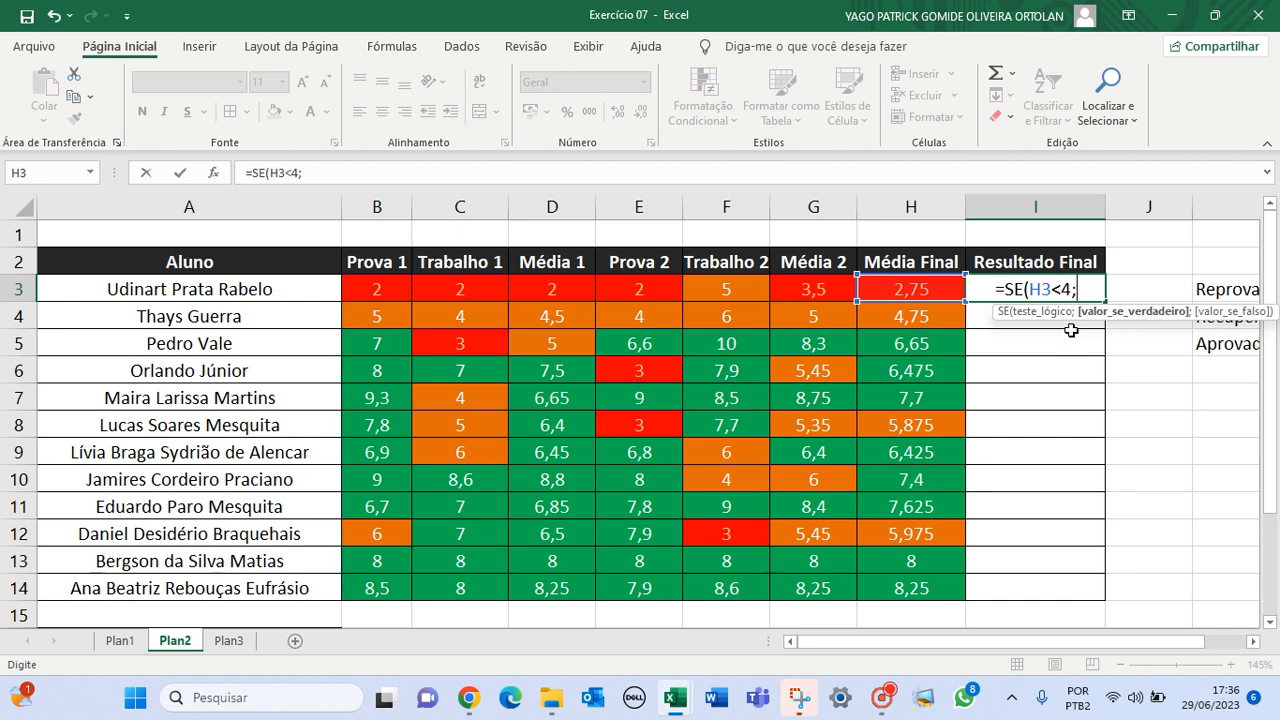
text(")
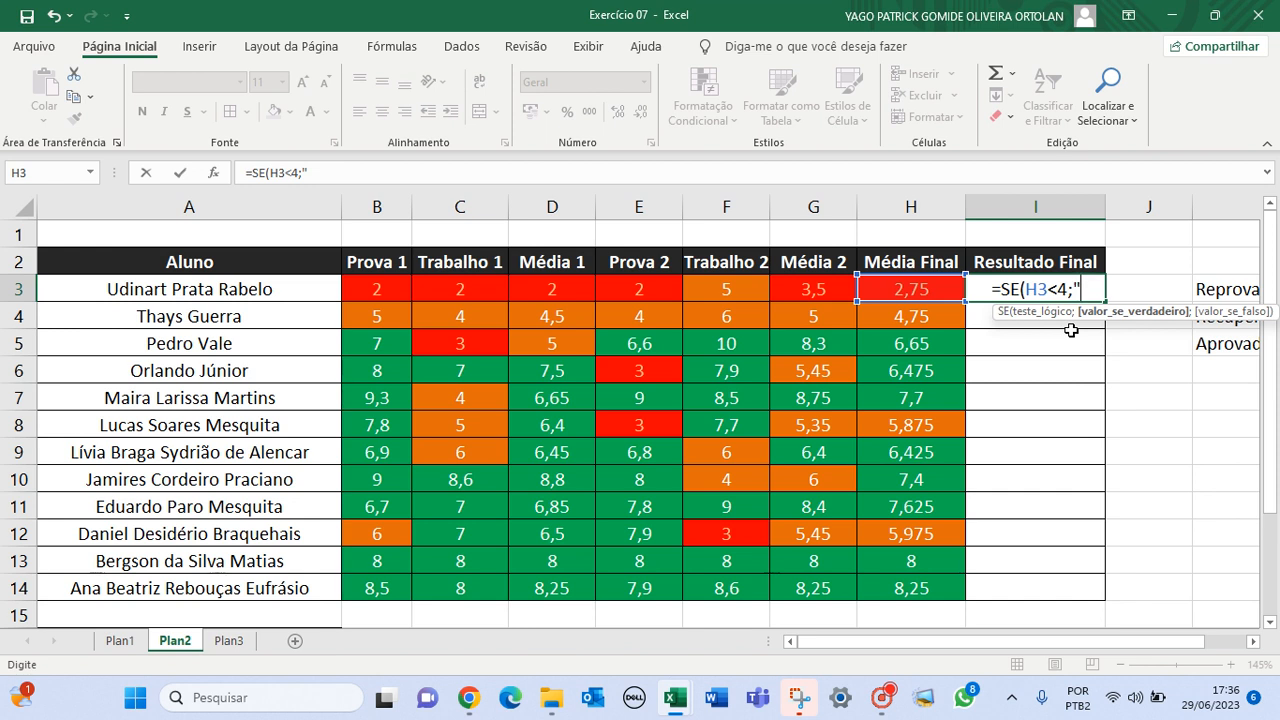
text(R)
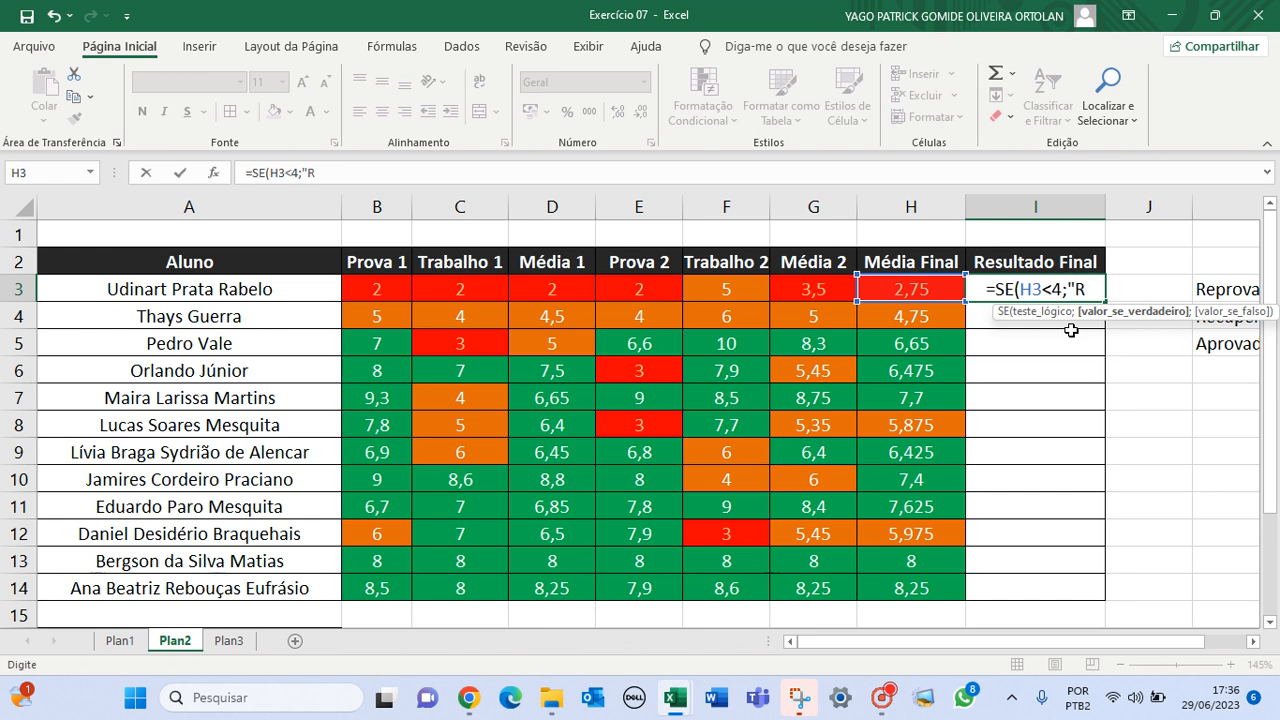
text(EPROVADO)
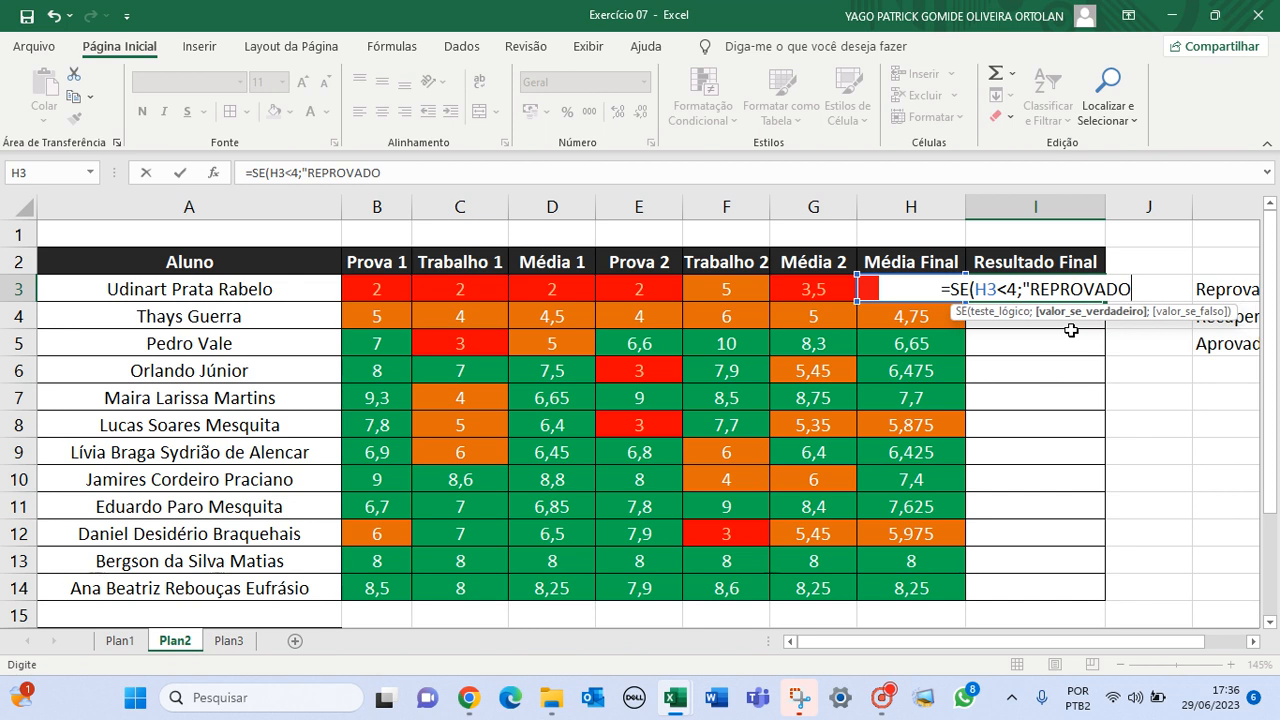
text(")
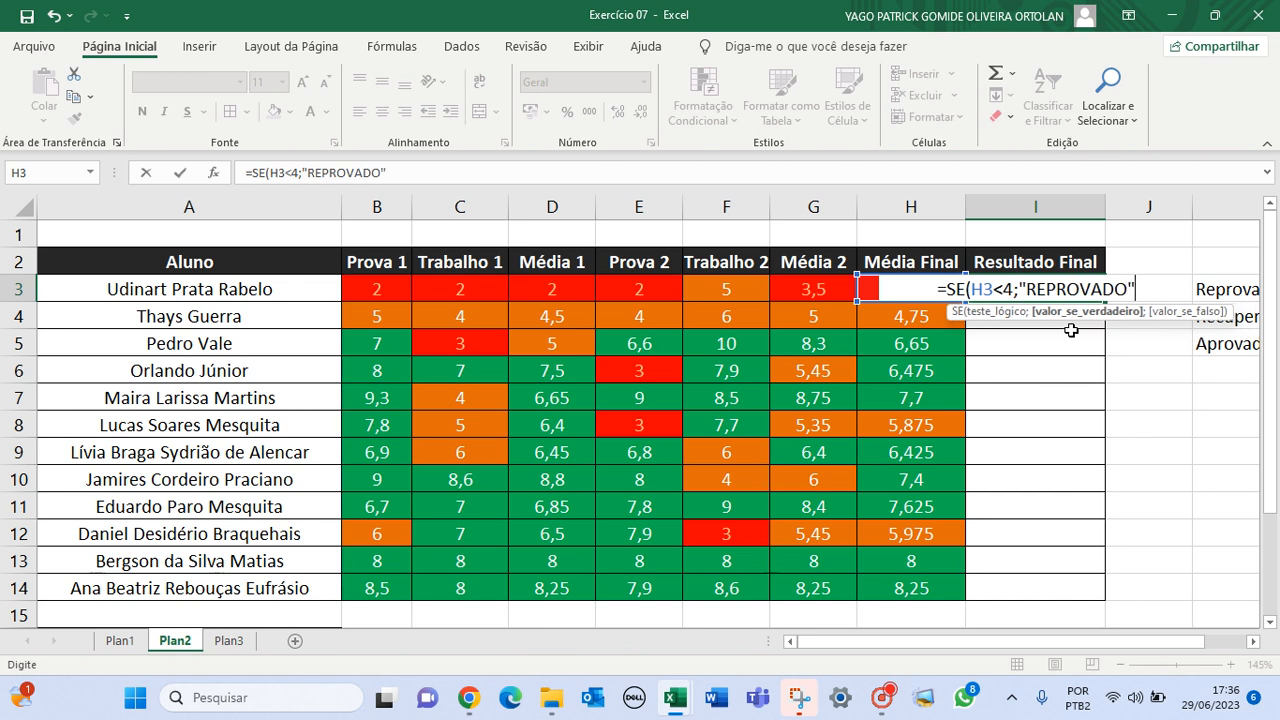
Step: Nest a second SE as the false value, testing H3>6 and returning "APROVADO" when true
text(;)
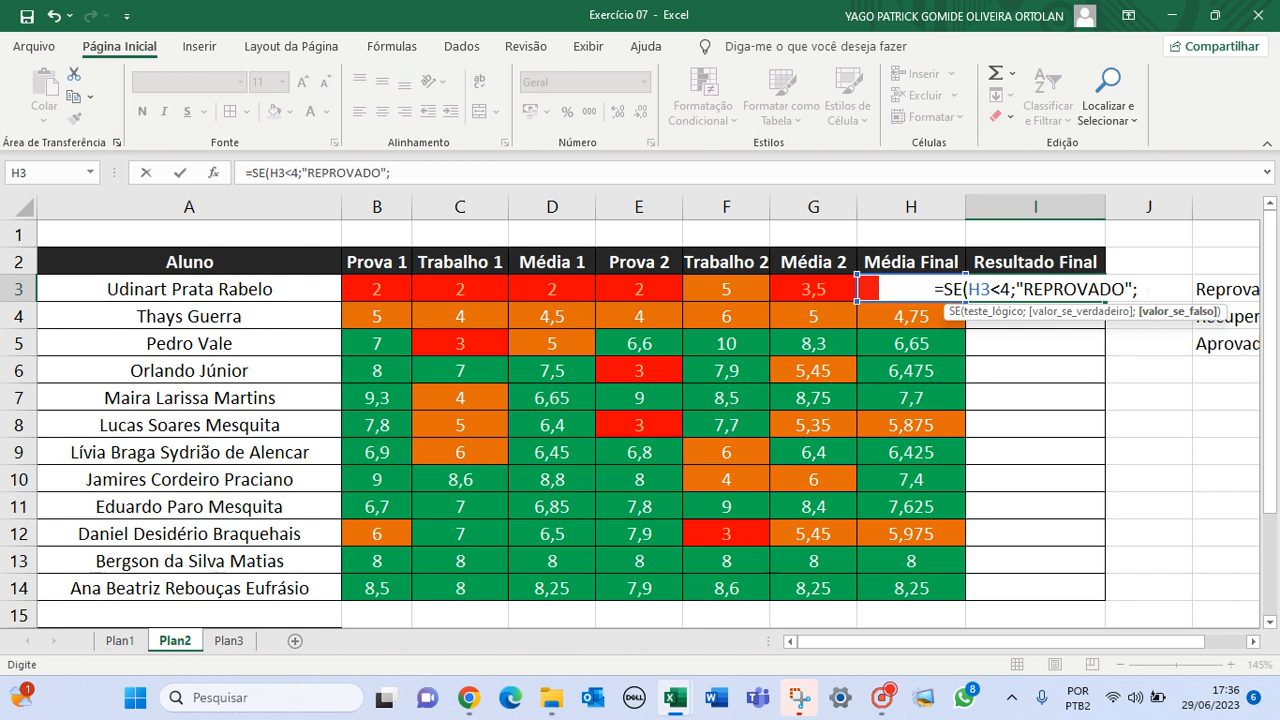
text(SE)
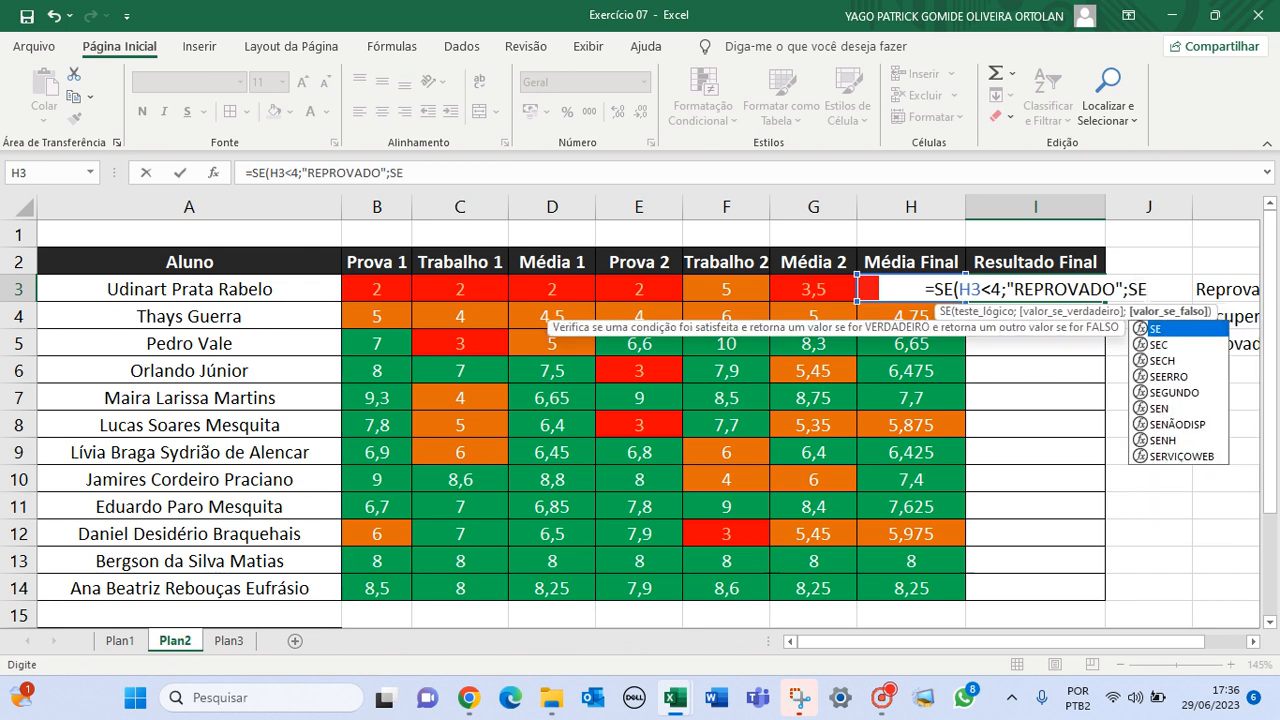
text(()
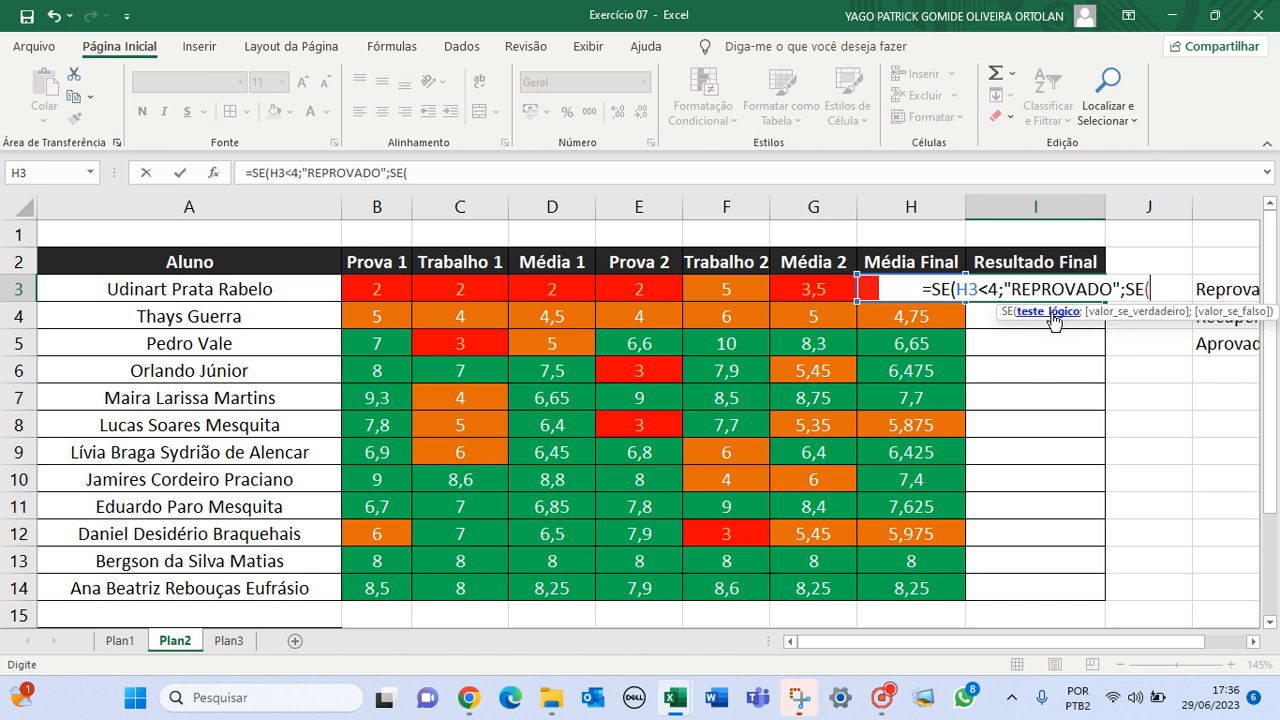
click(869, 291)
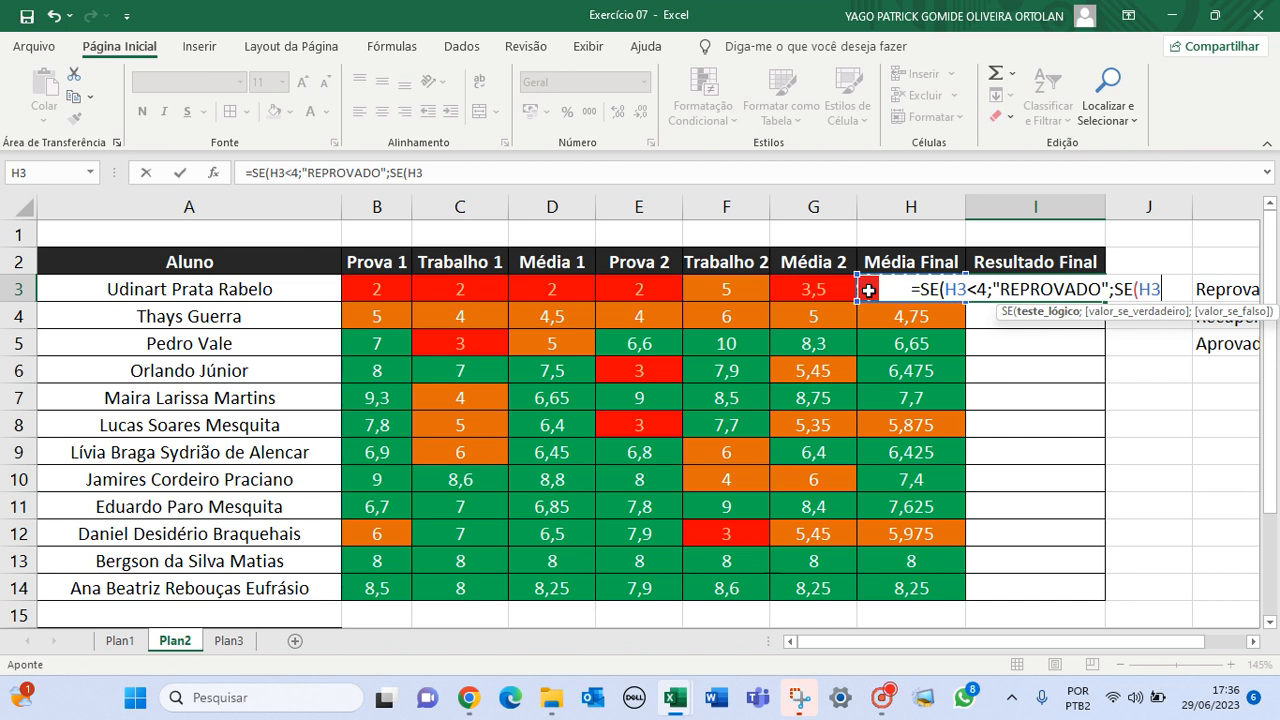
text(>)
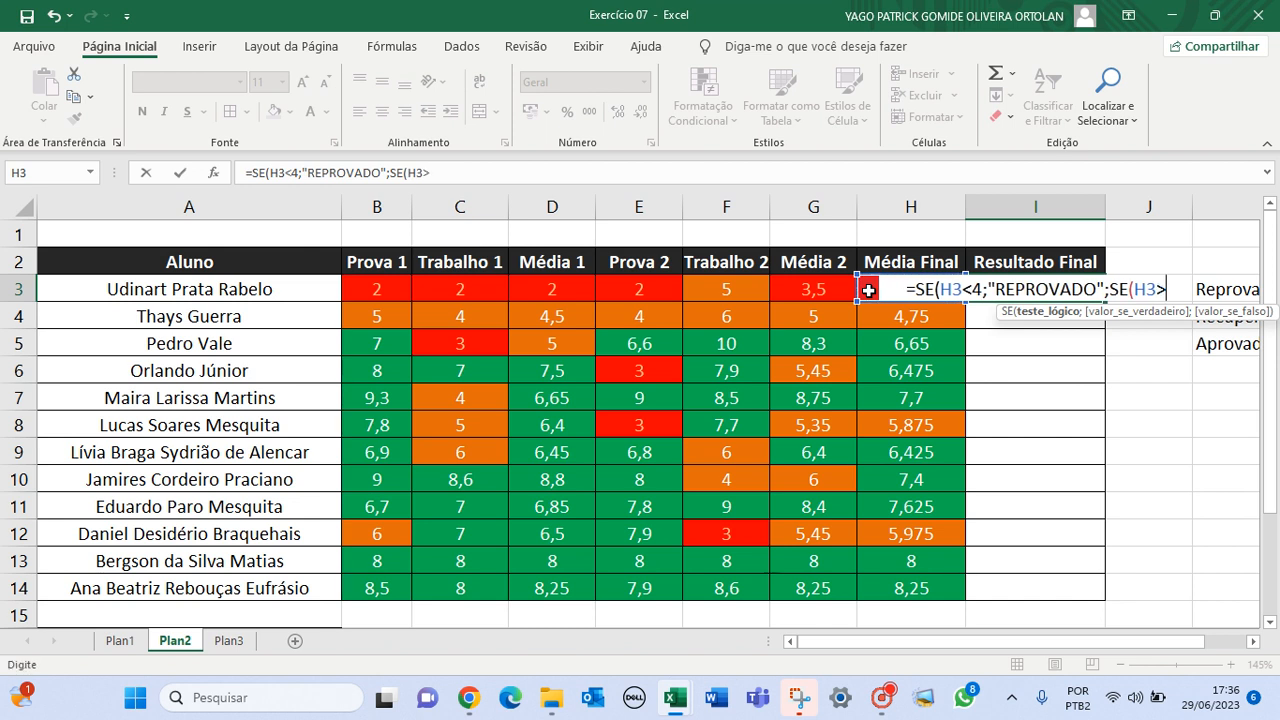
text(6)
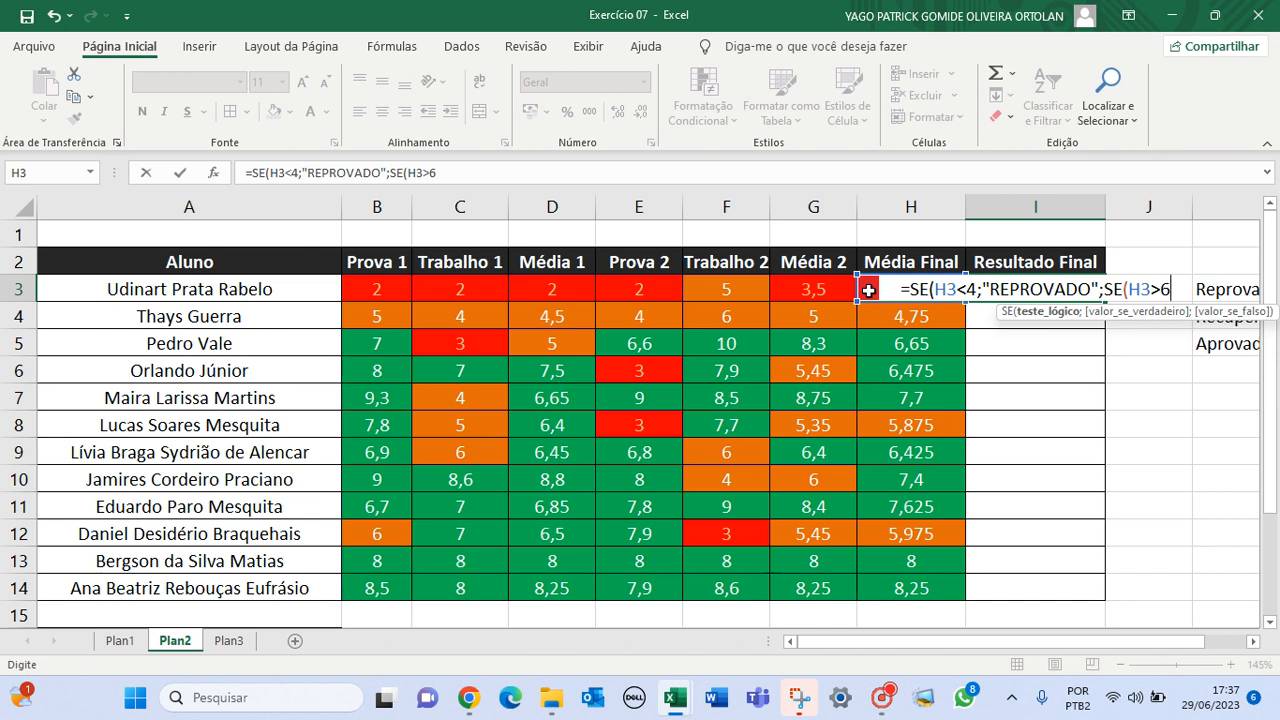
text(;)
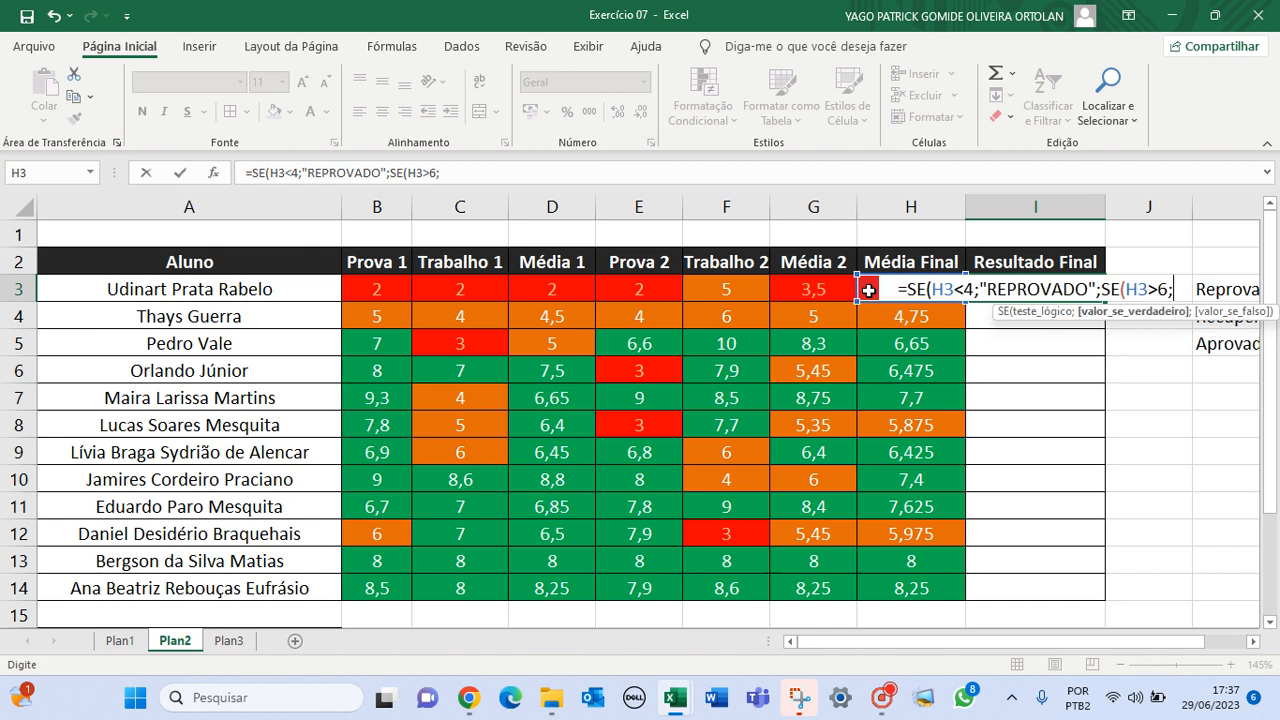
text(")
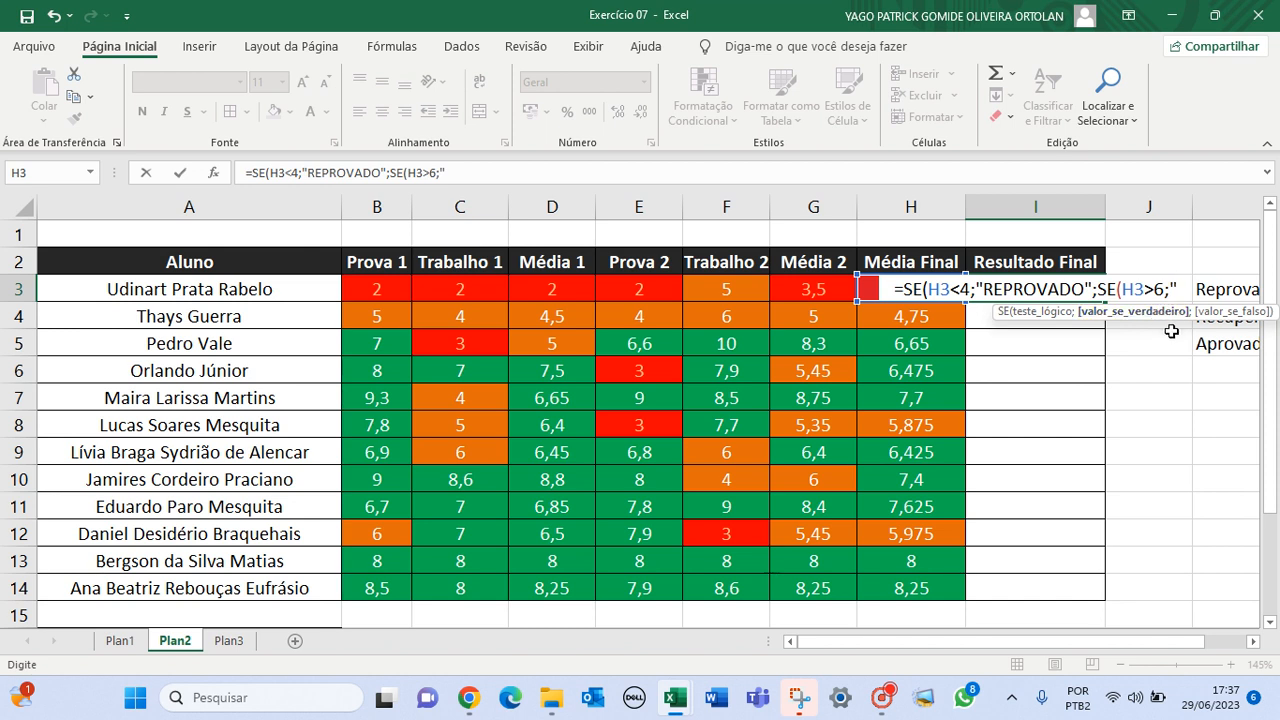
text(APROVADO)
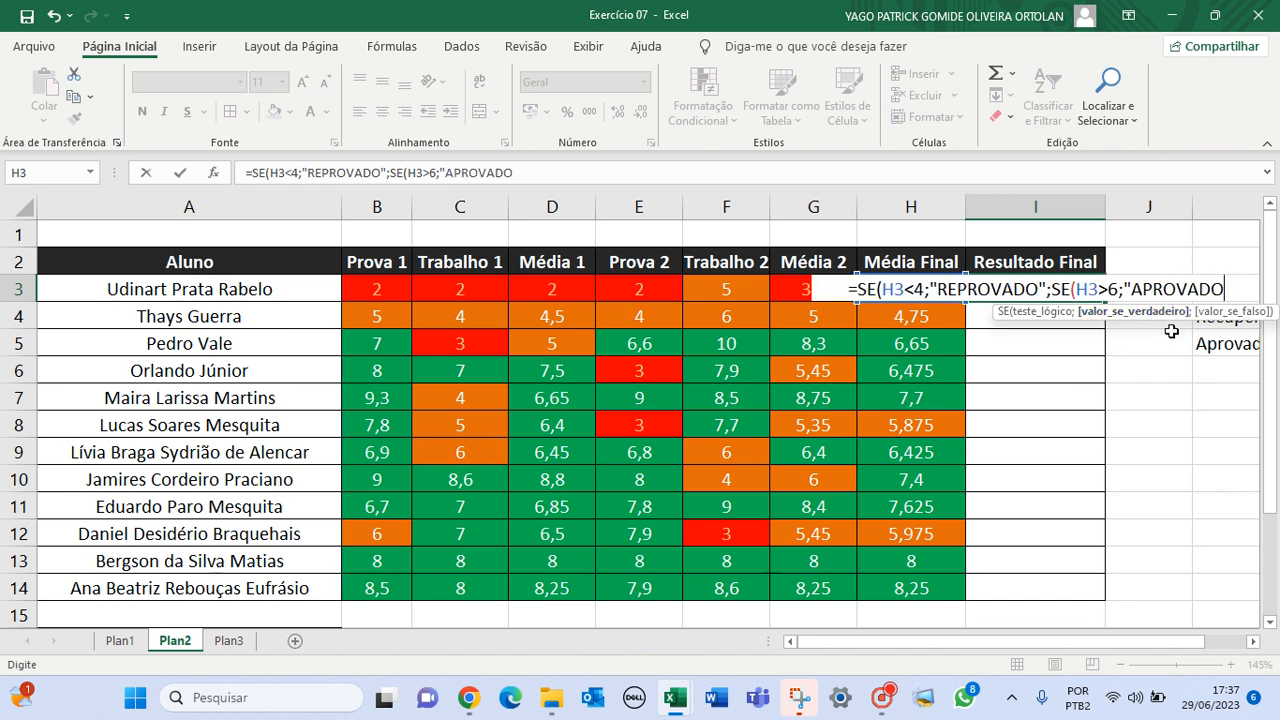
text(")
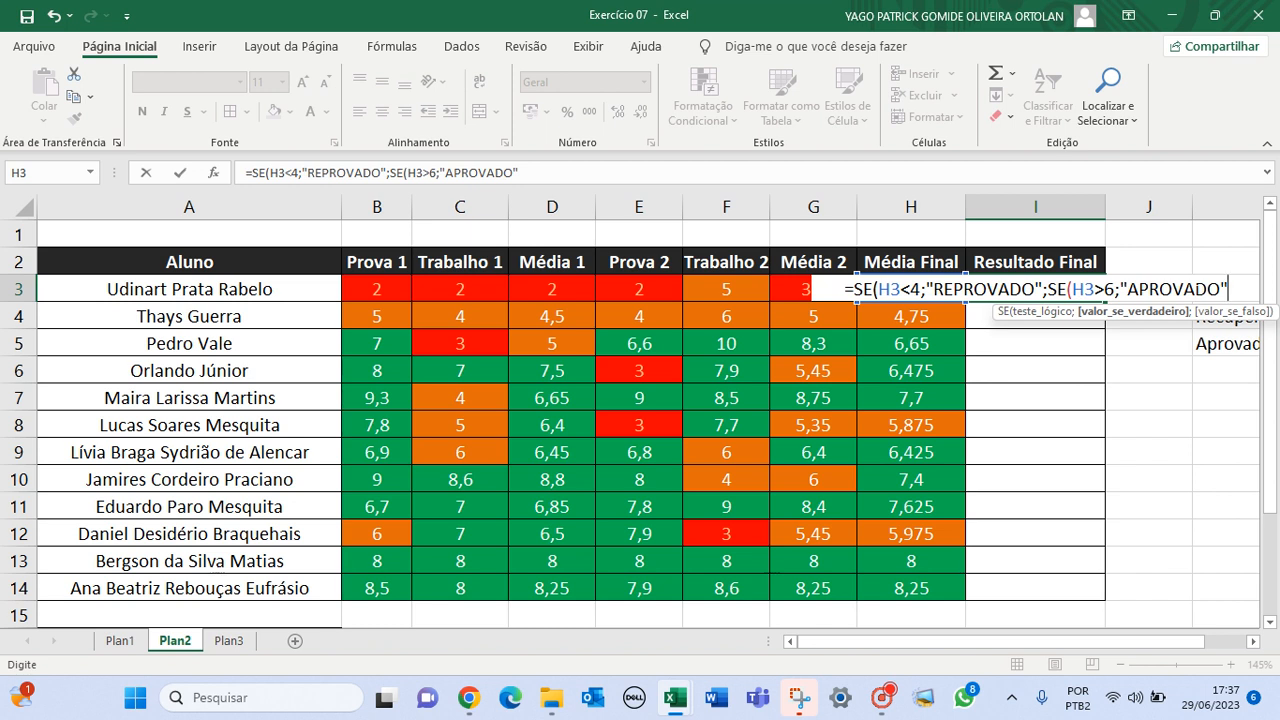
Step: Add RECUPERAÇÃO" as the nested SE's false value, close both functions and try to enter the formula
text(;)
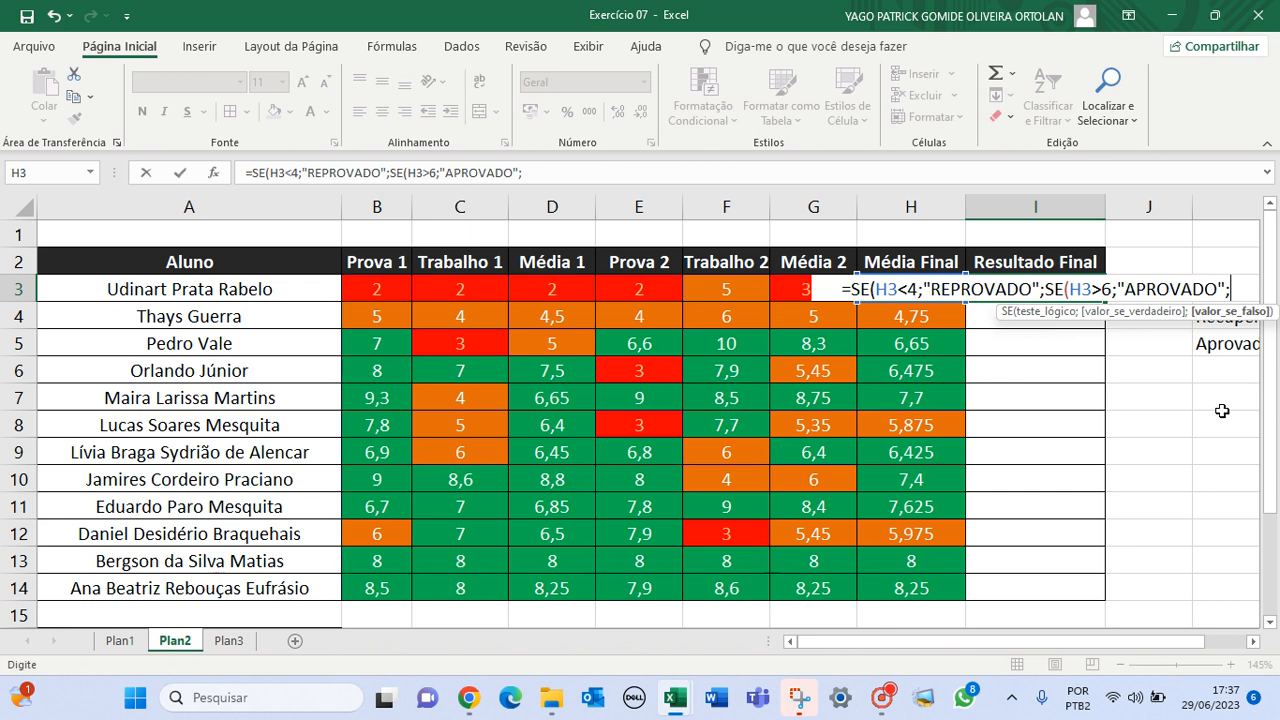
text(RECUPE)
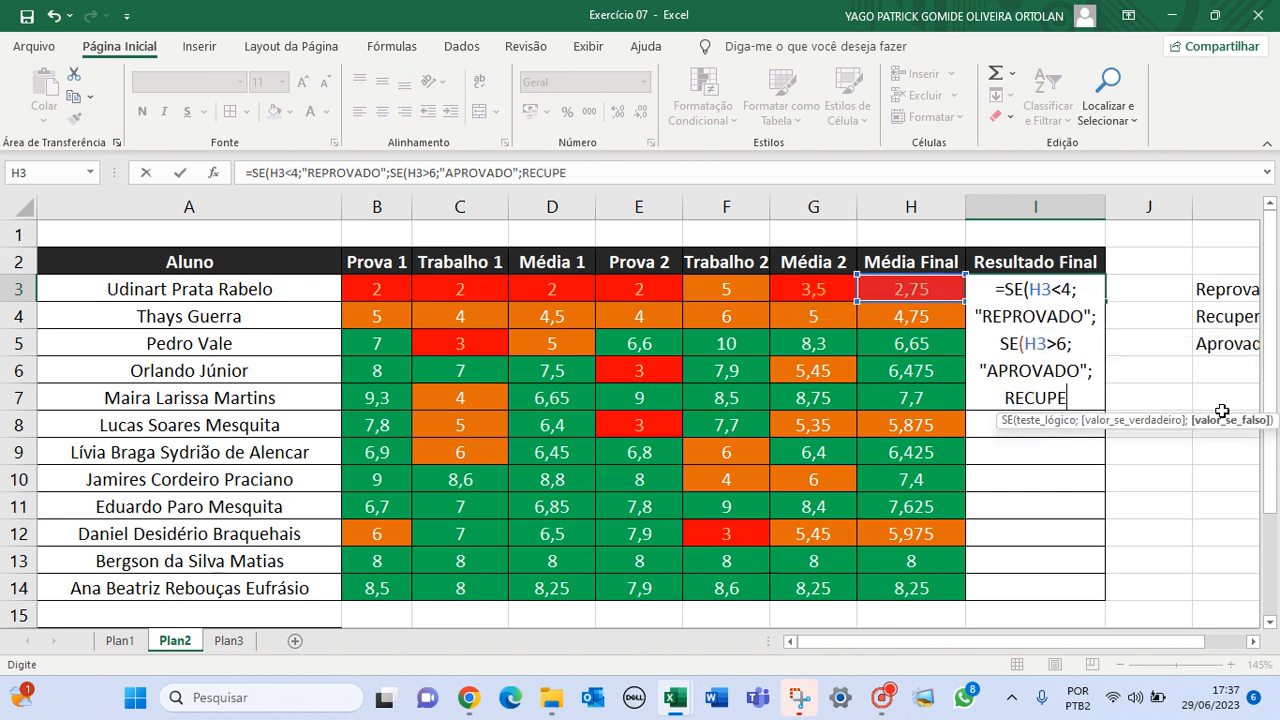
text(RAÇÃO)
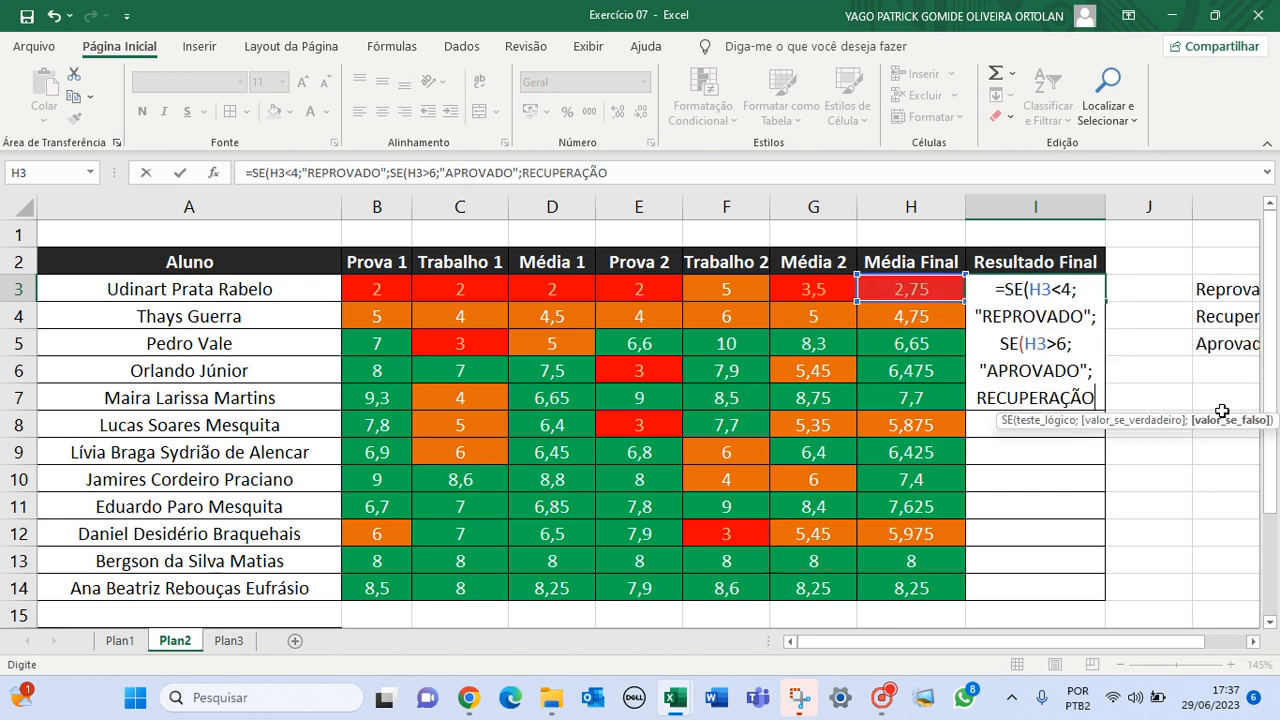
text(")
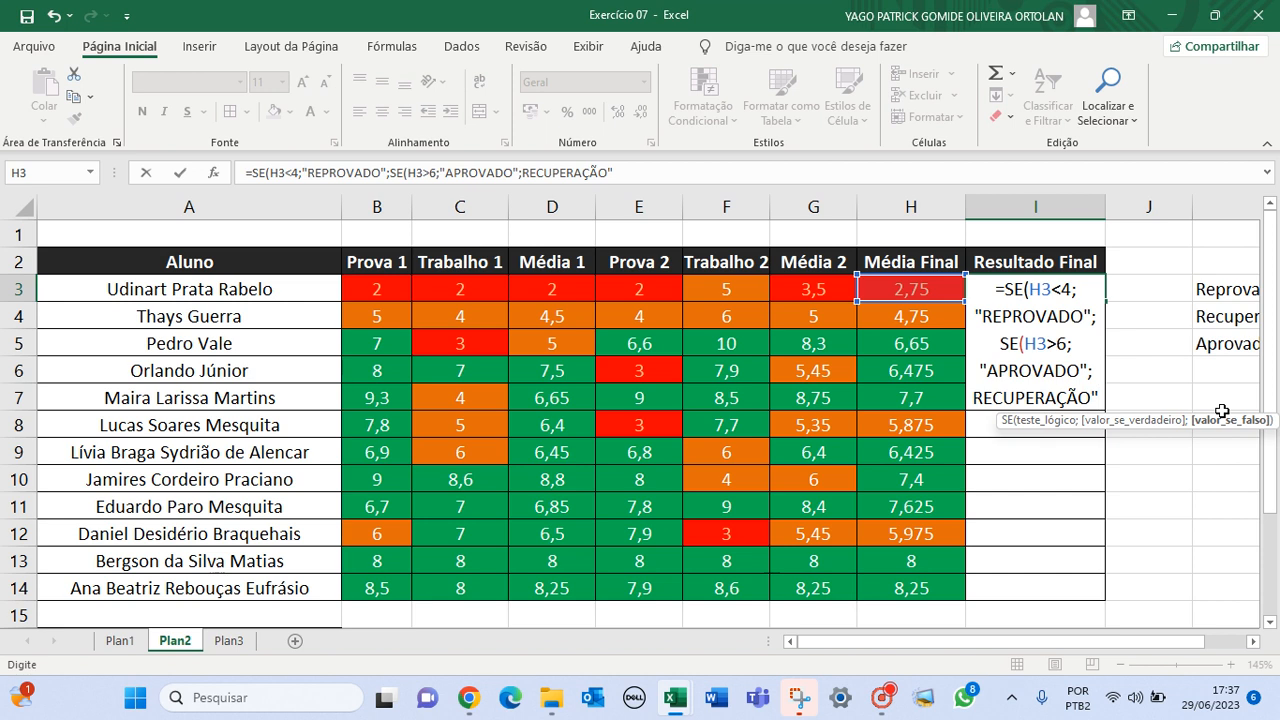
text())
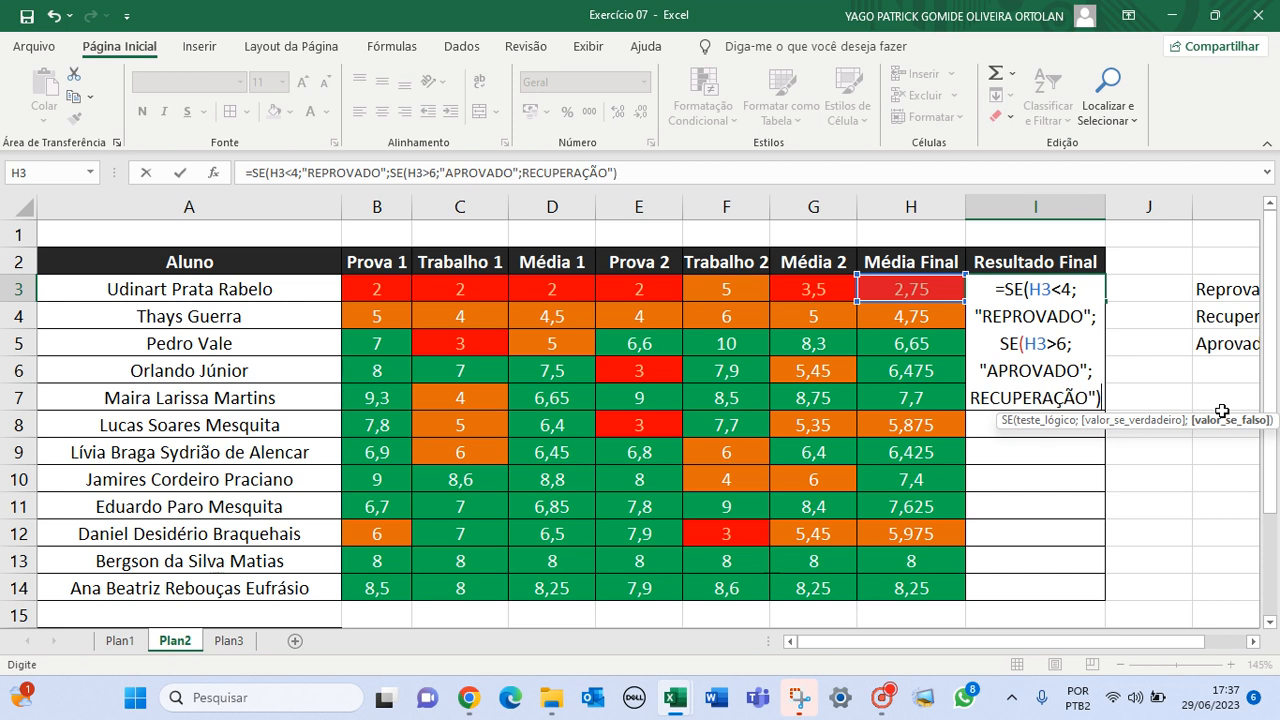
text())
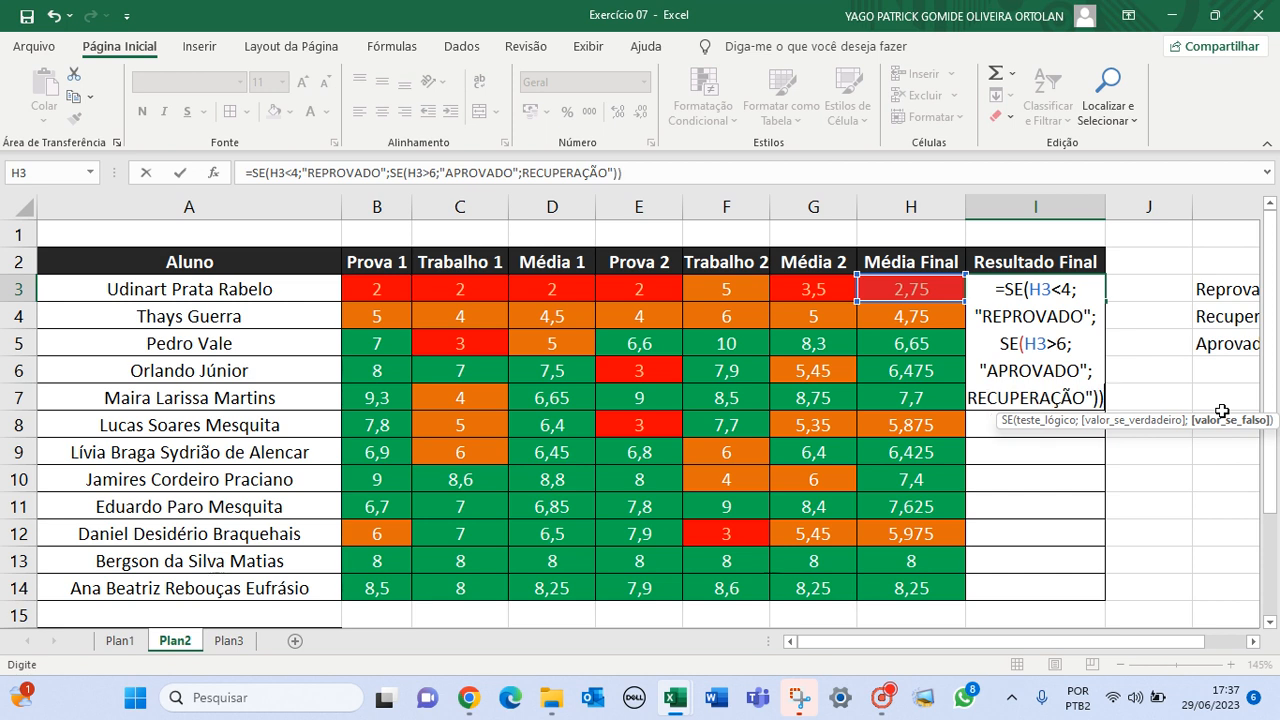
key(Return)
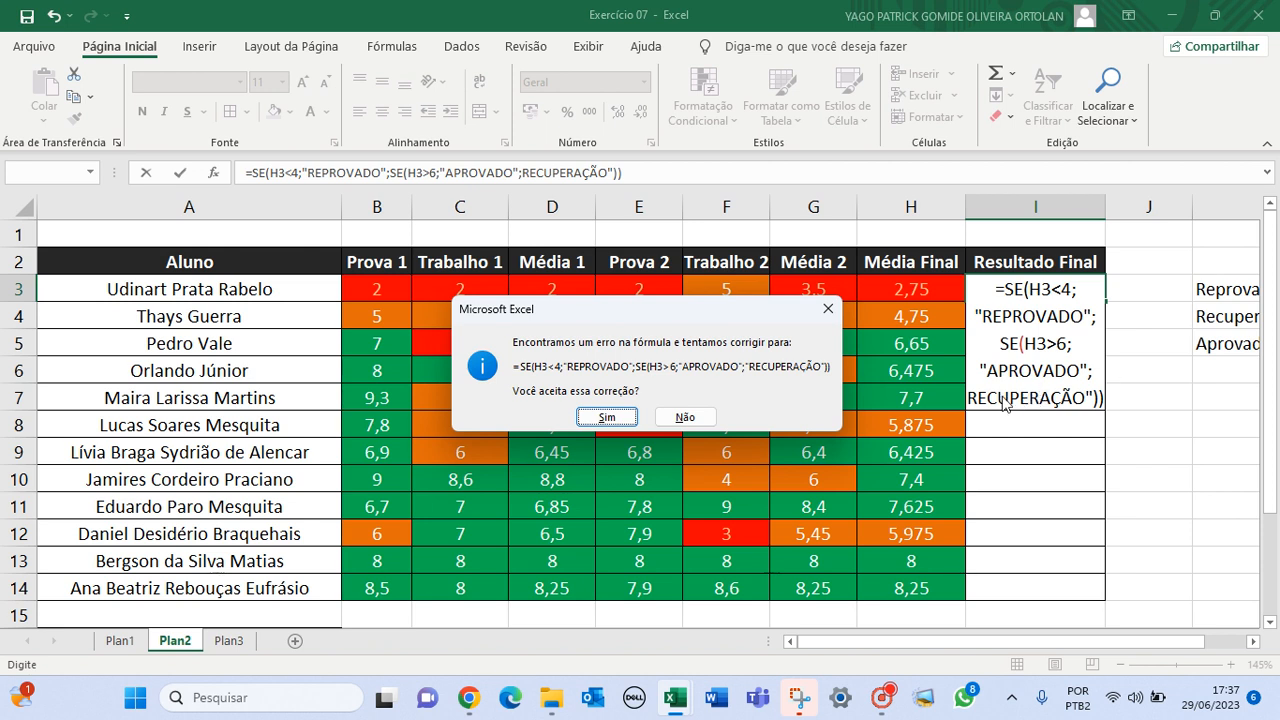
Step: Decline the suggested correction, add the missing opening quotation mark before RECUPERAÇÃO, and enter the formula in I3
click(683, 416)
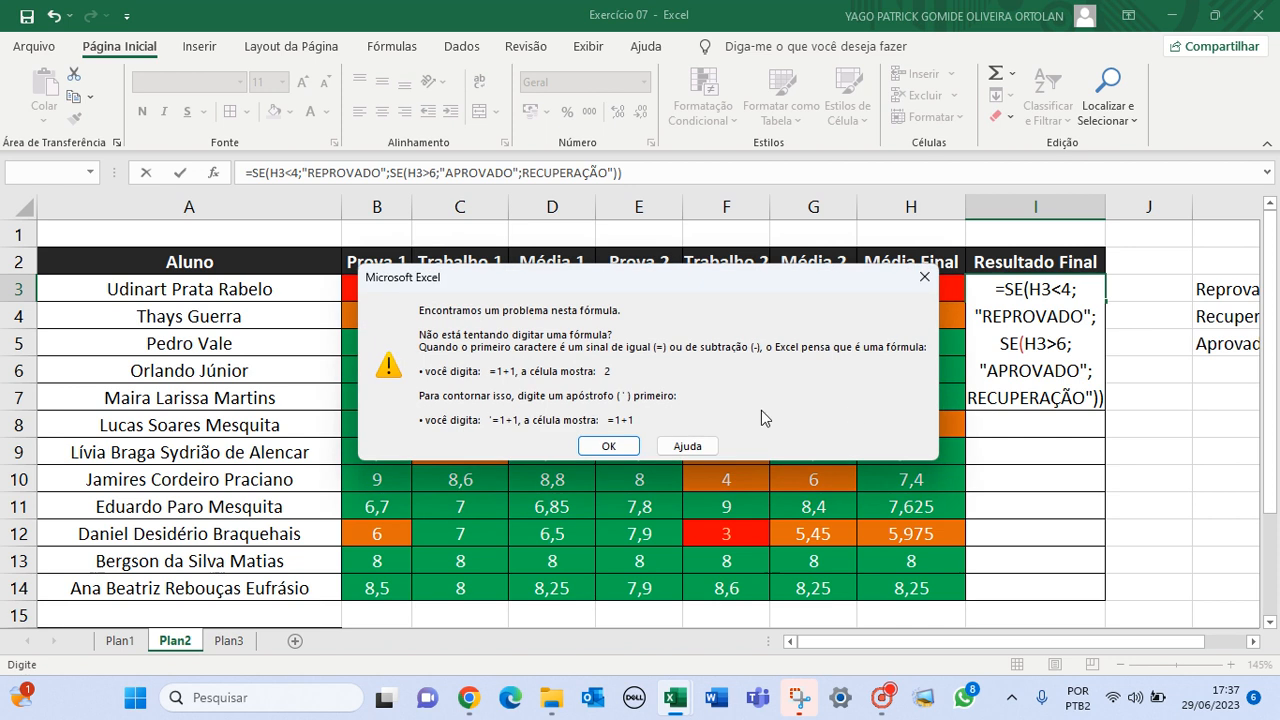
click(924, 277)
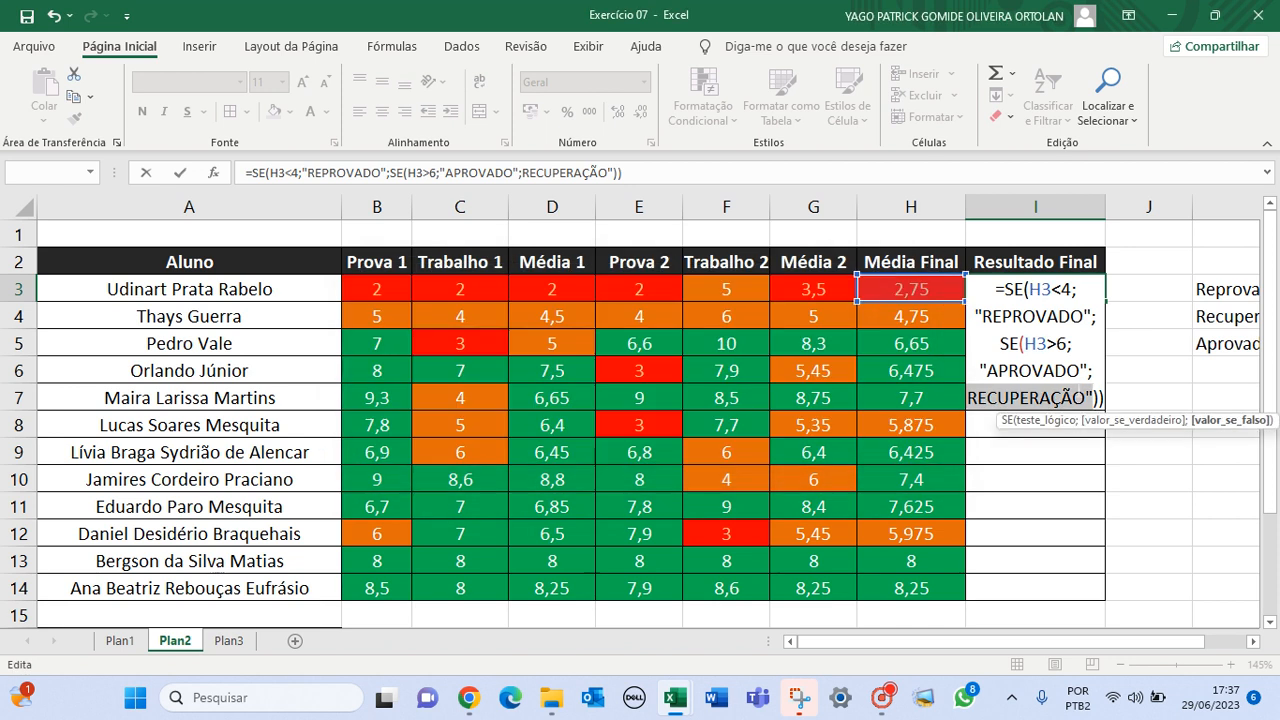
click(971, 397)
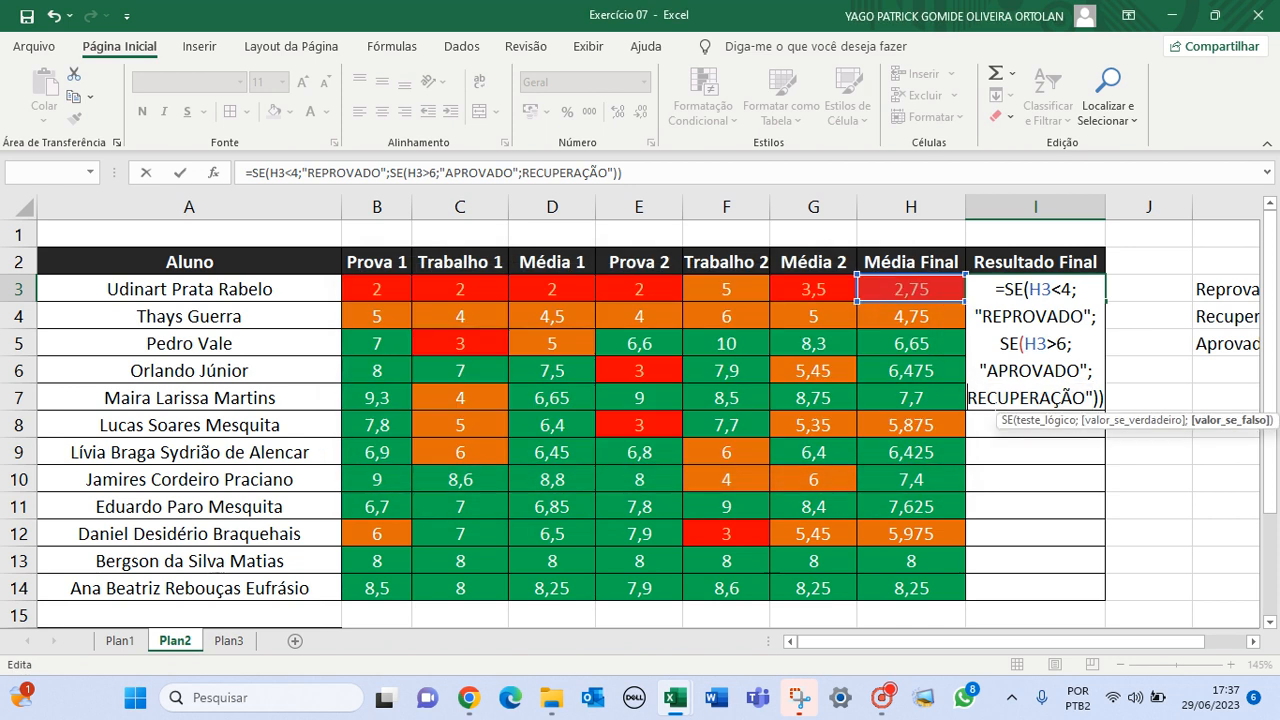
text(")
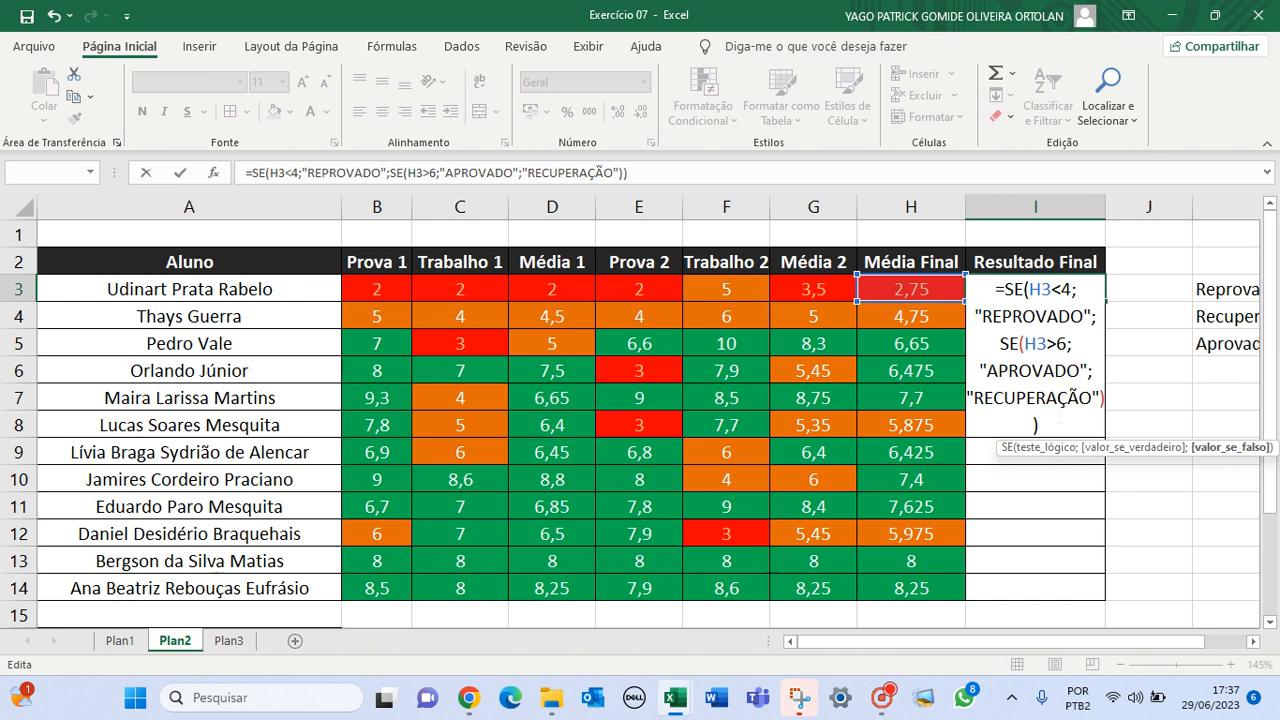
key(Return)
click(1136, 322)
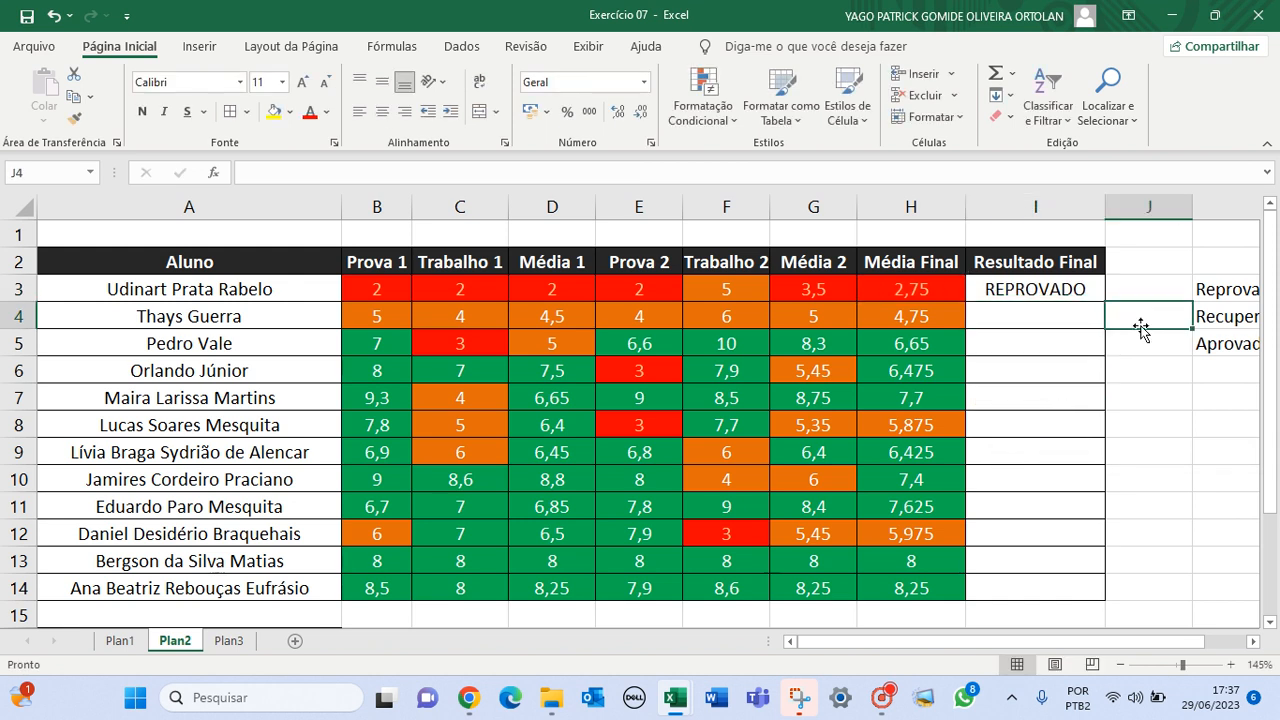
Step: Copy the Resultado Final formula from I3 down to I5 and compare the results with the averages in H4 and H5
click(1072, 287)
drag(1103, 301, 1090, 350)
click(934, 313)
click(1086, 317)
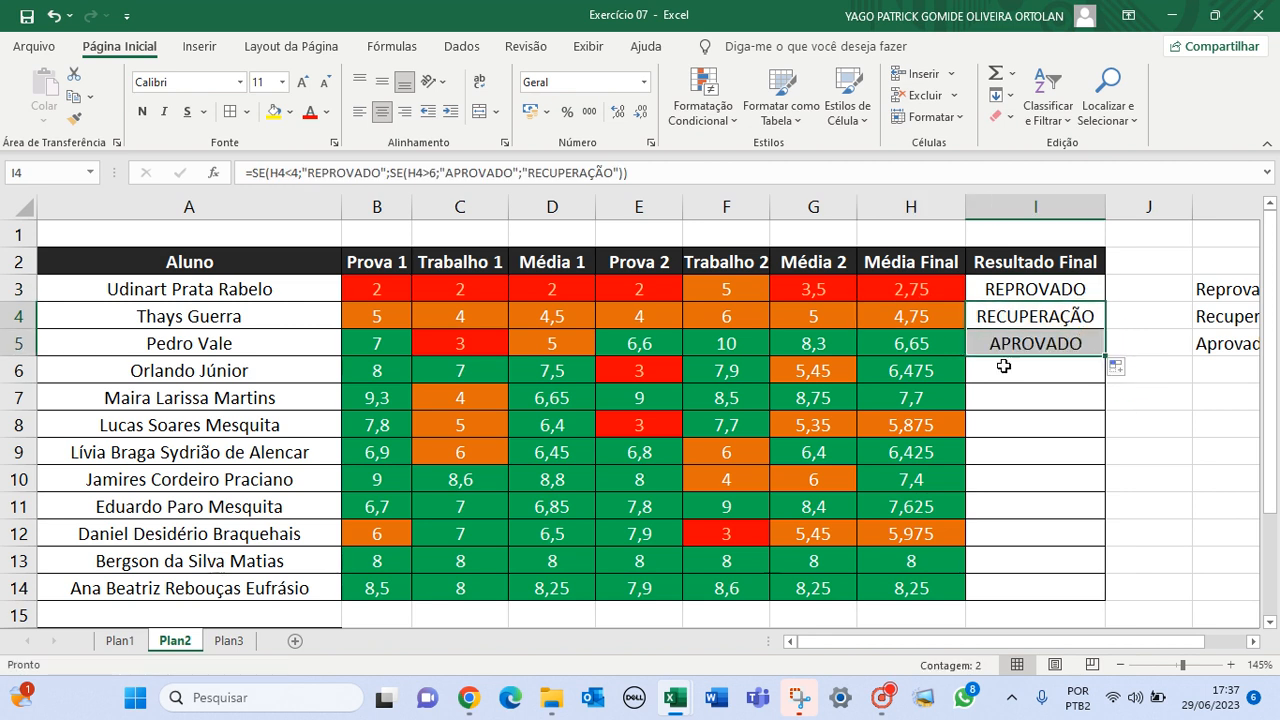
click(924, 350)
click(1124, 450)
click(1092, 339)
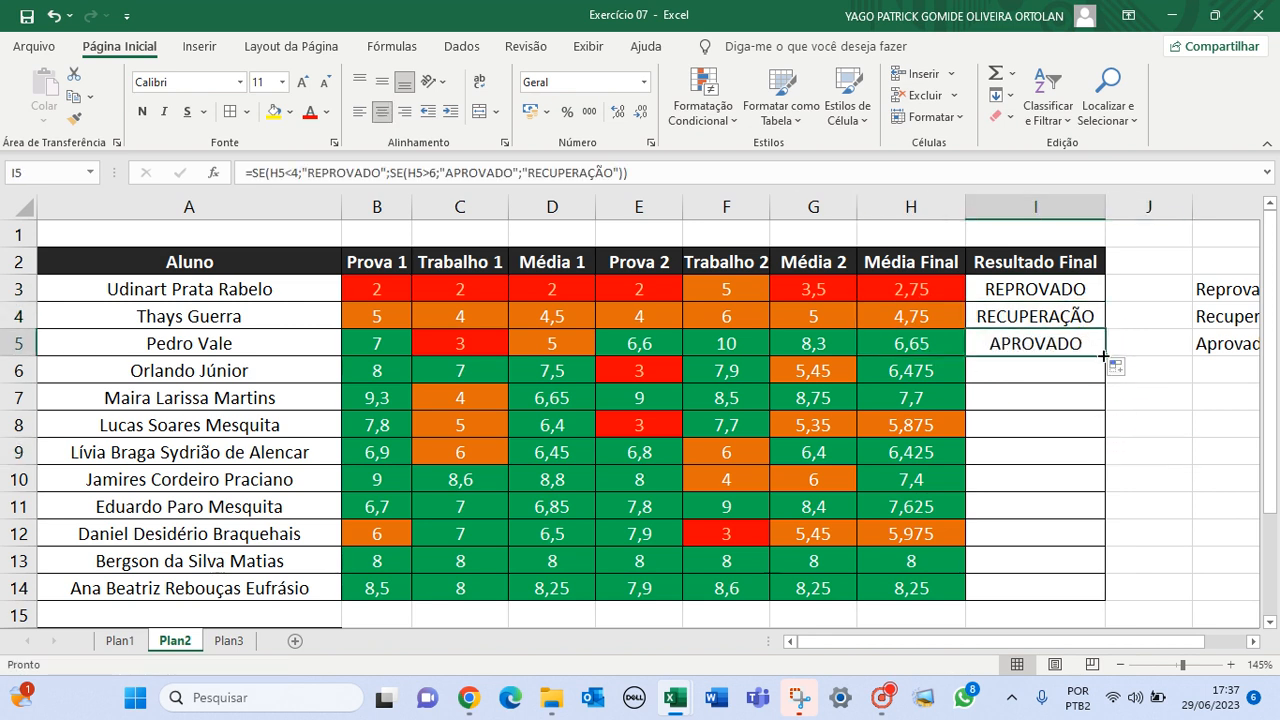
Step: Fill the Resultado Final formula from I5 down through I14 for the remaining students
double_click(1103, 355)
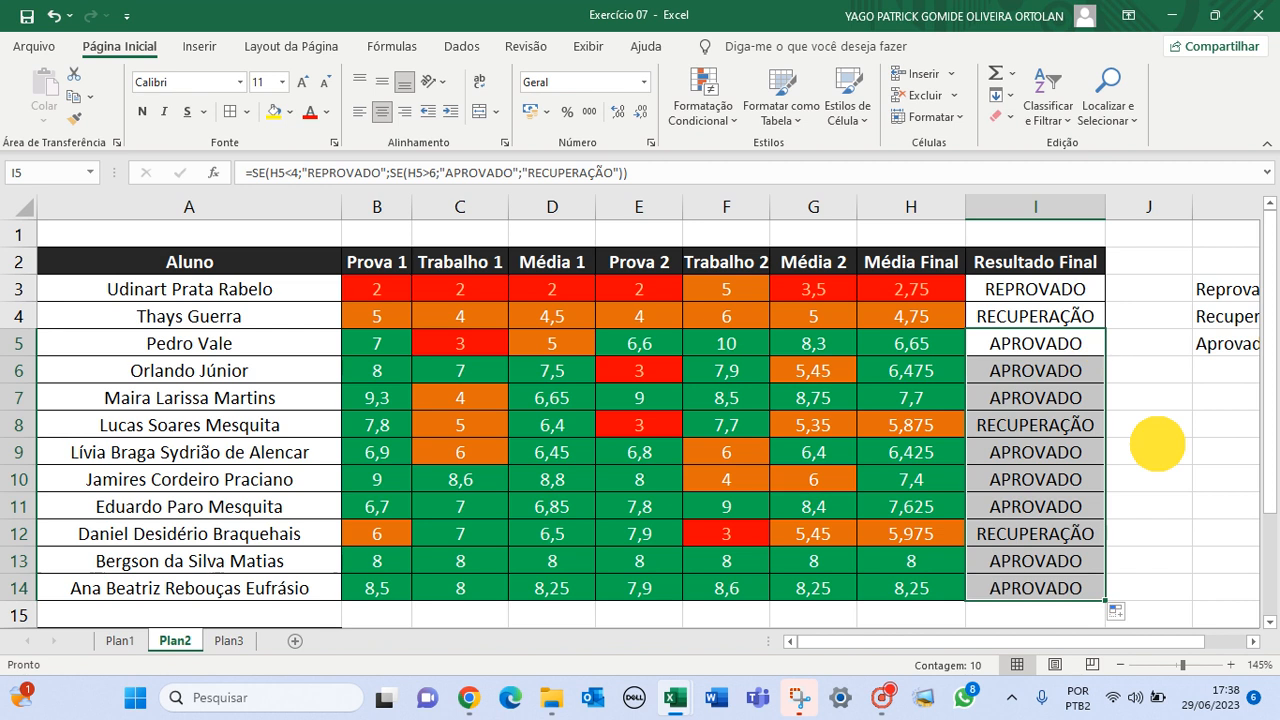
click(1148, 443)
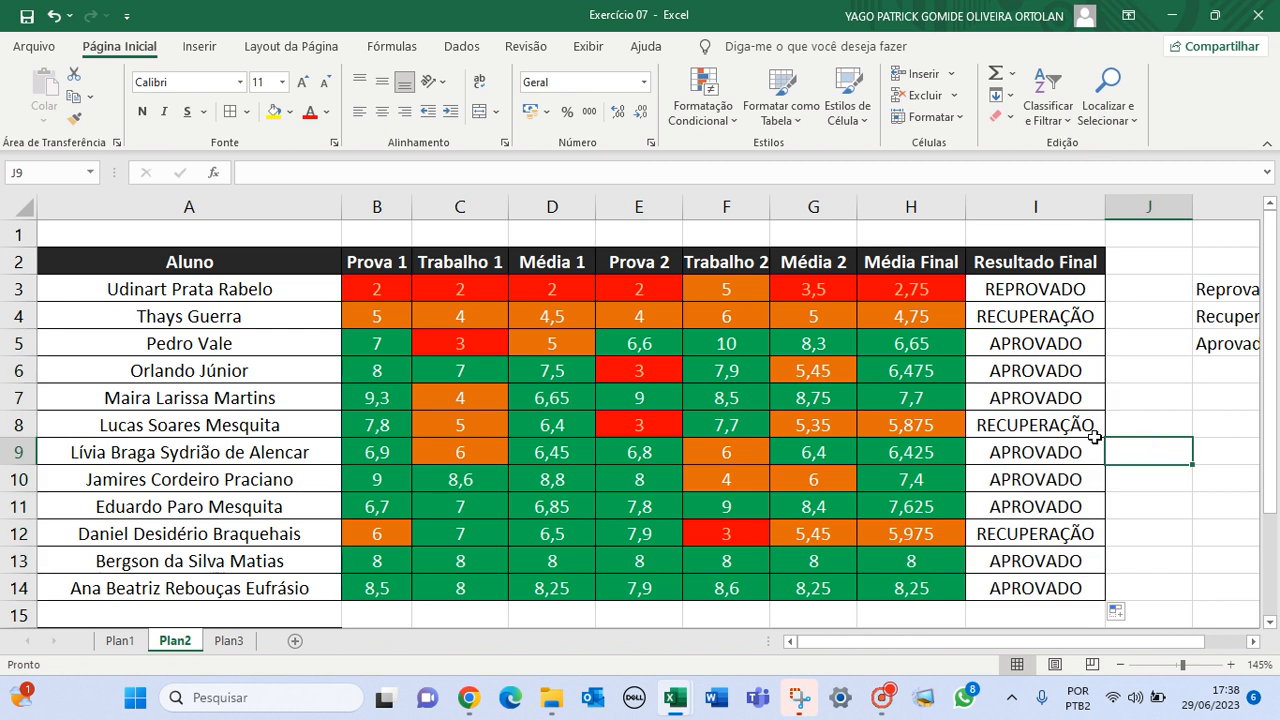
click(1004, 290)
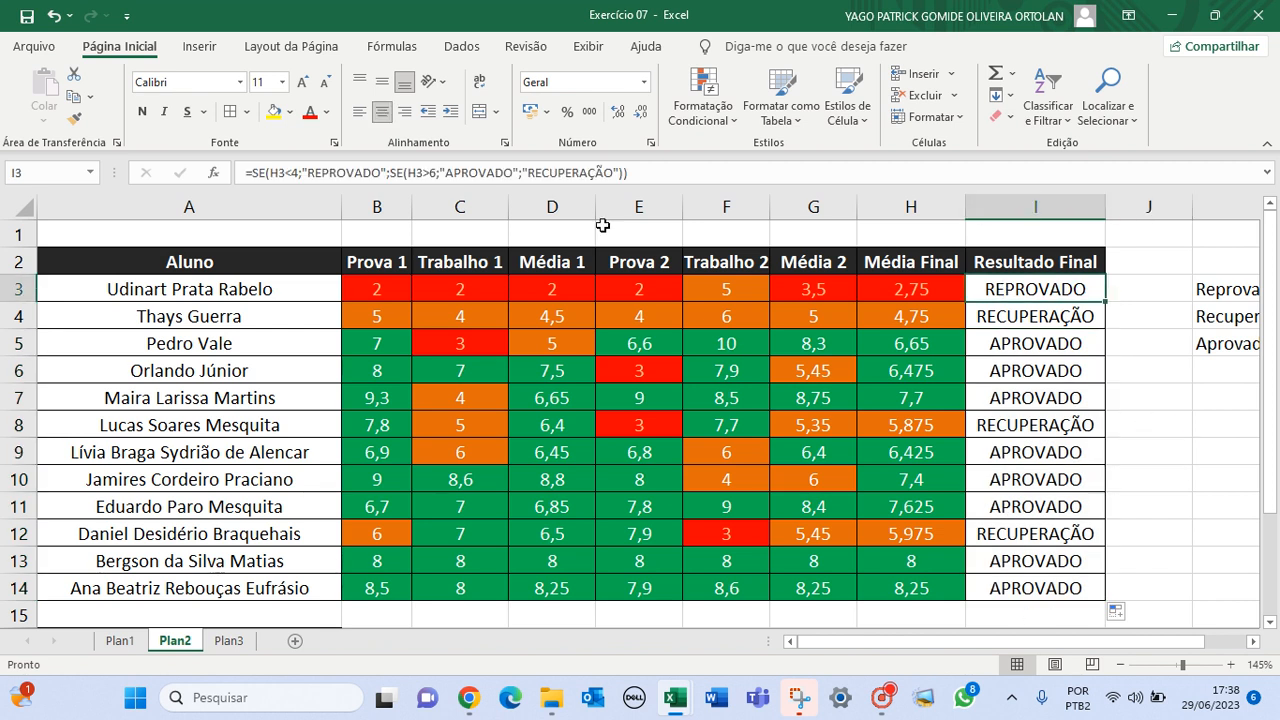
drag(246, 173, 663, 177)
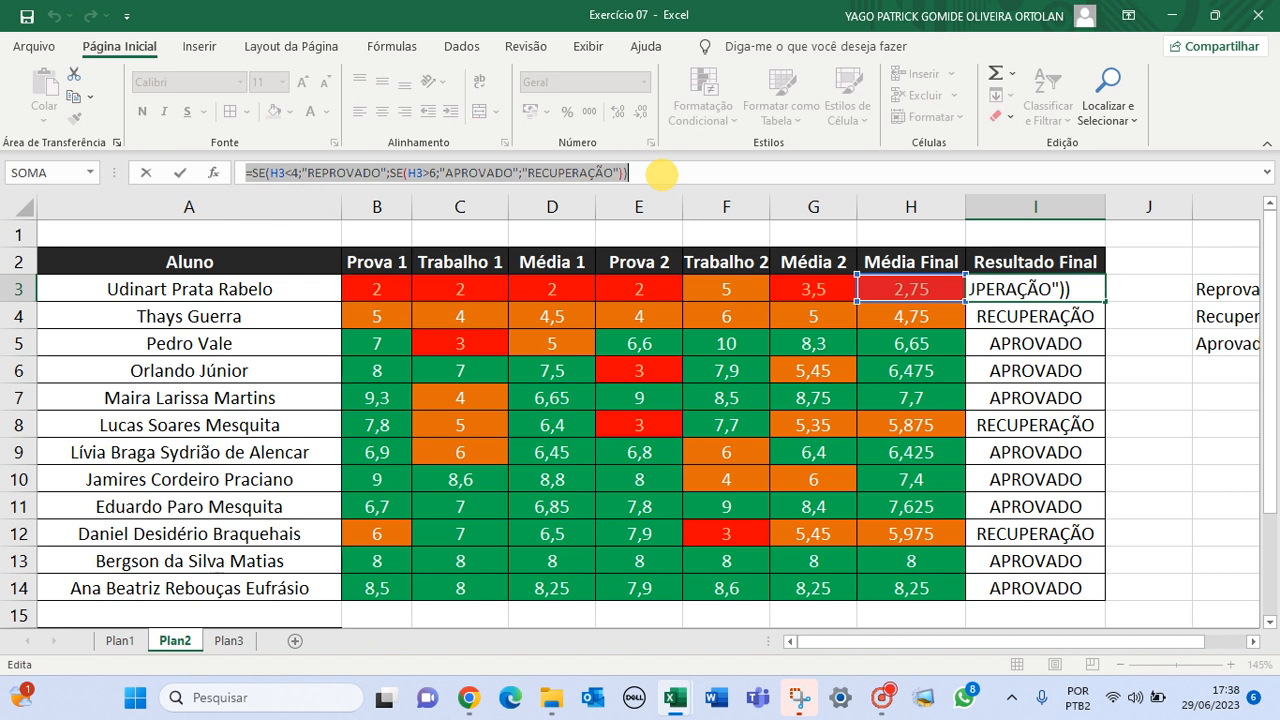
text(=)
click(1128, 390)
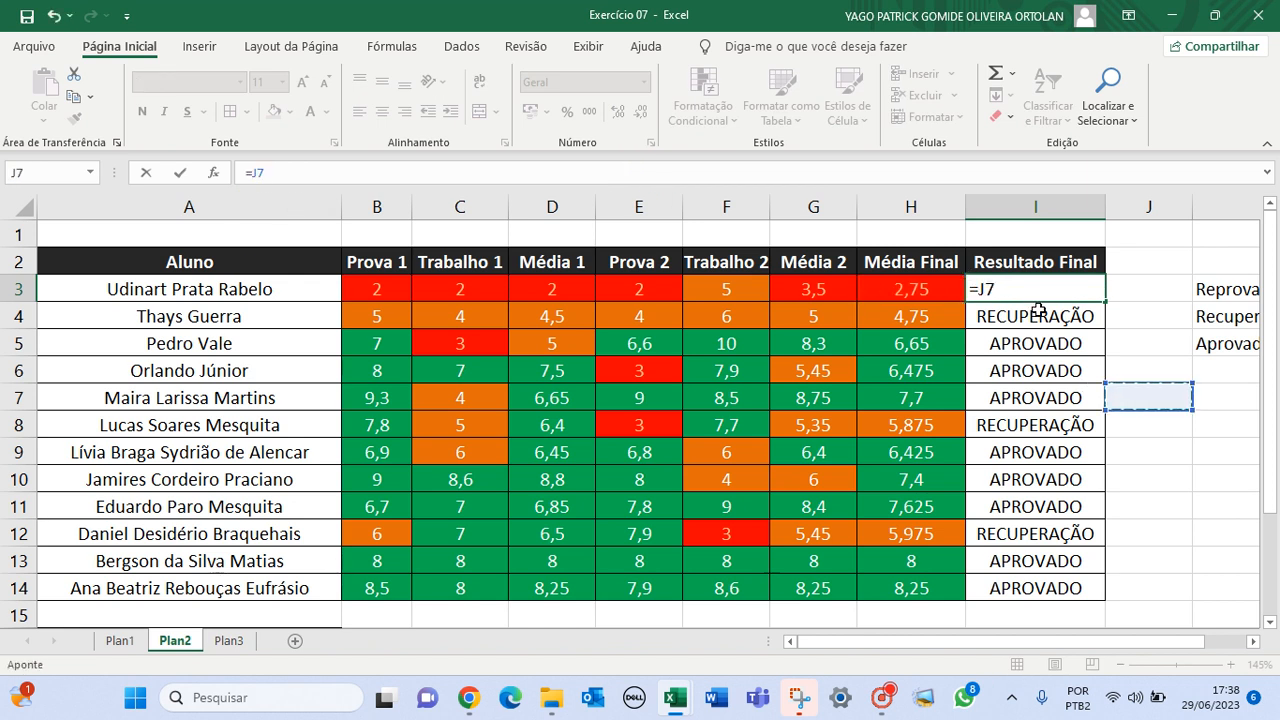
key(Escape)
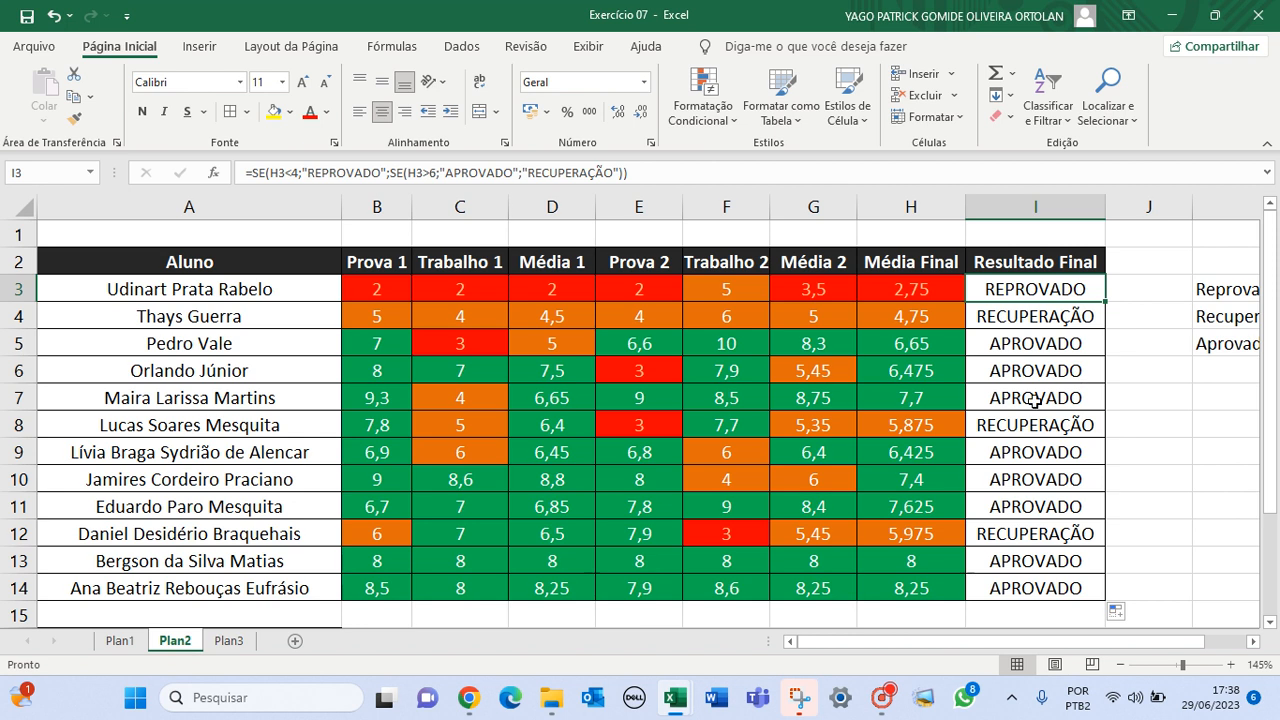
Step: Start a MÉDIA function in B16 for the Média da Sala
scroll(998, 380, down, 2)
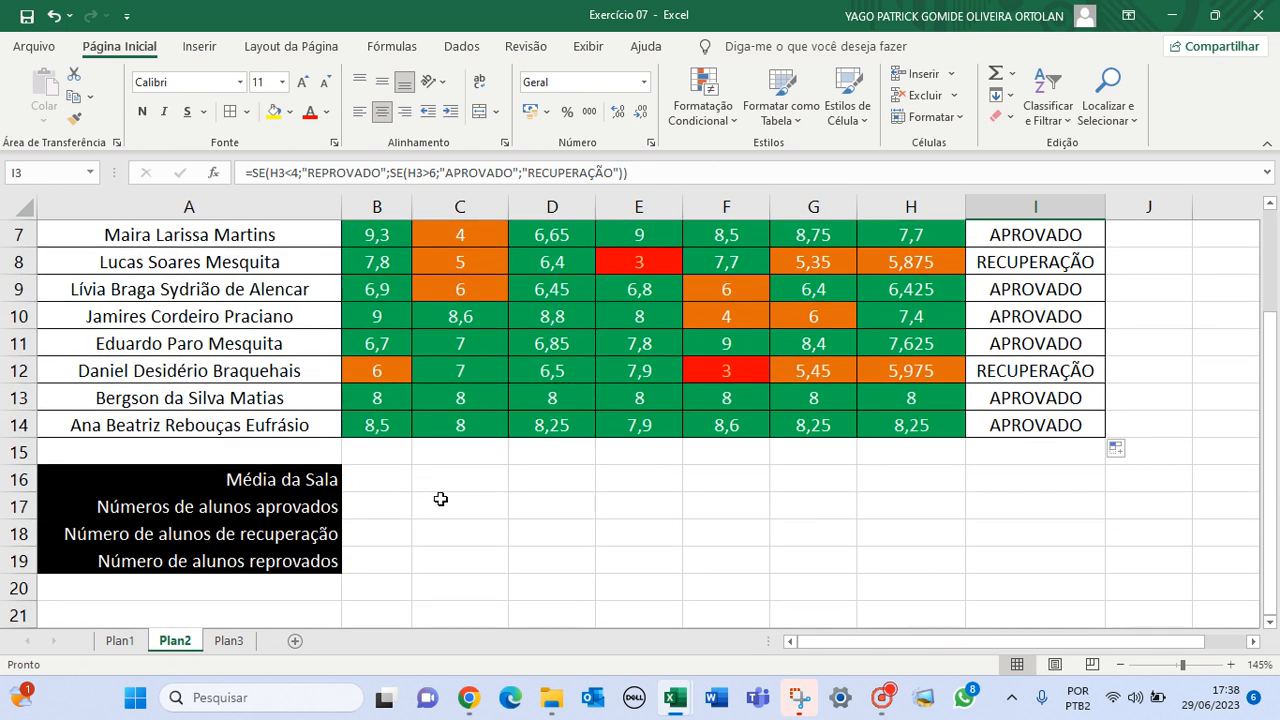
scroll(436, 533, up, 1)
click(381, 563)
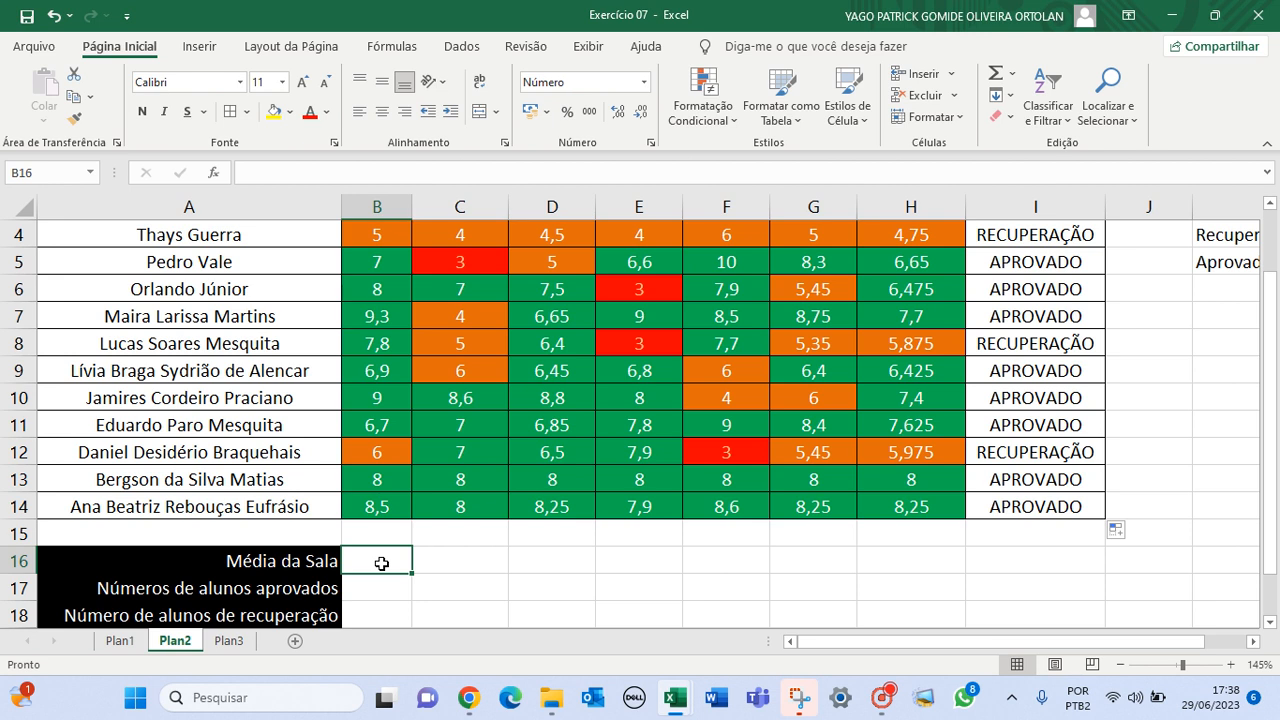
text(=)
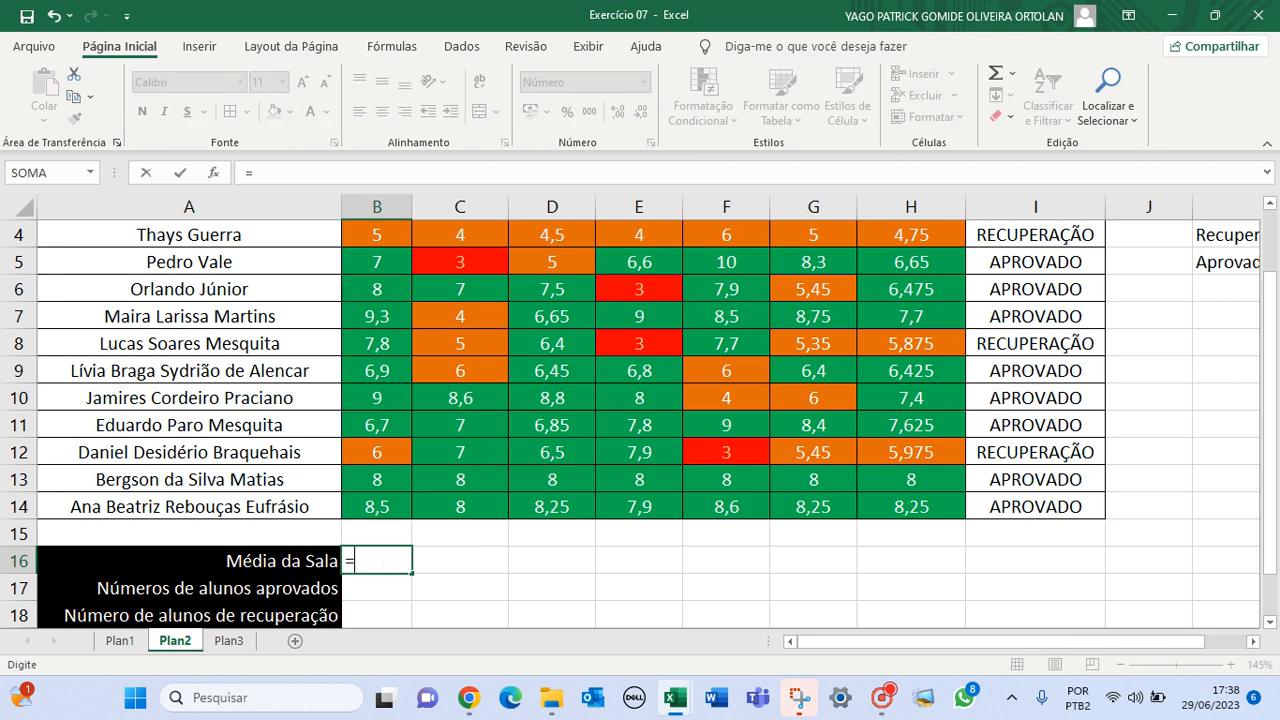
text(MEDI)
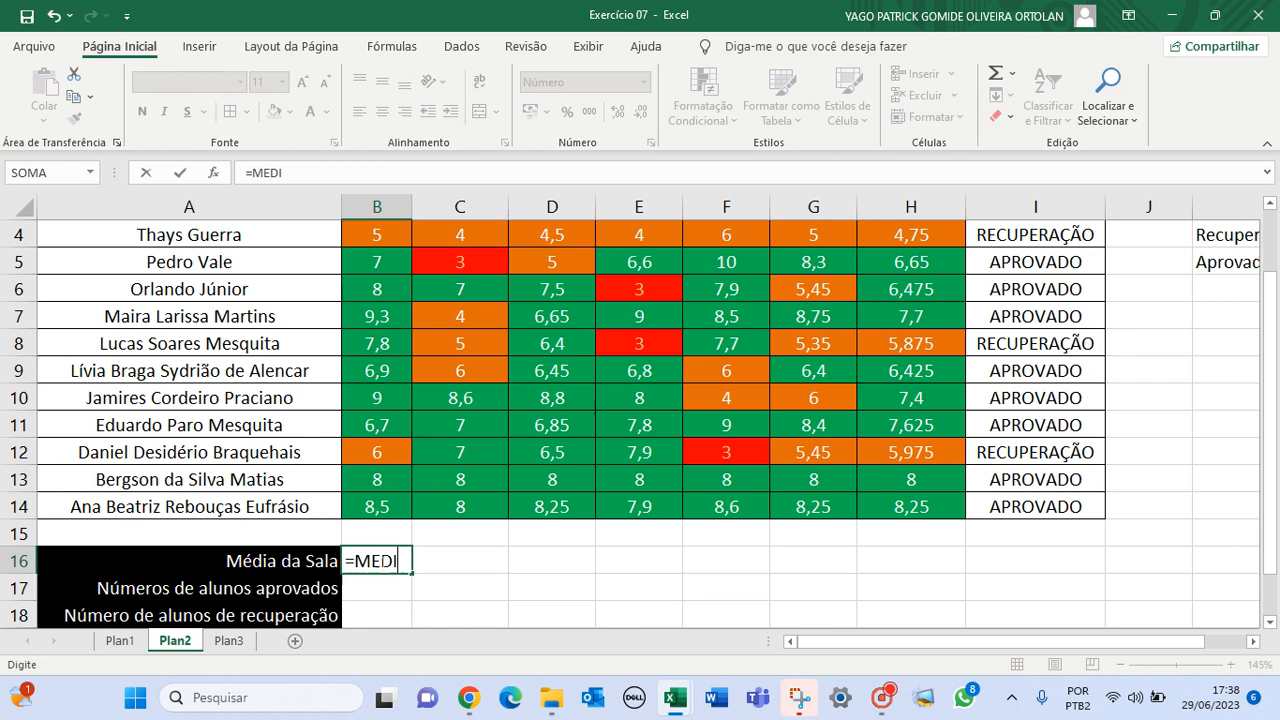
key(BackSpace)
key(BackSpace)
key(BackSpace)
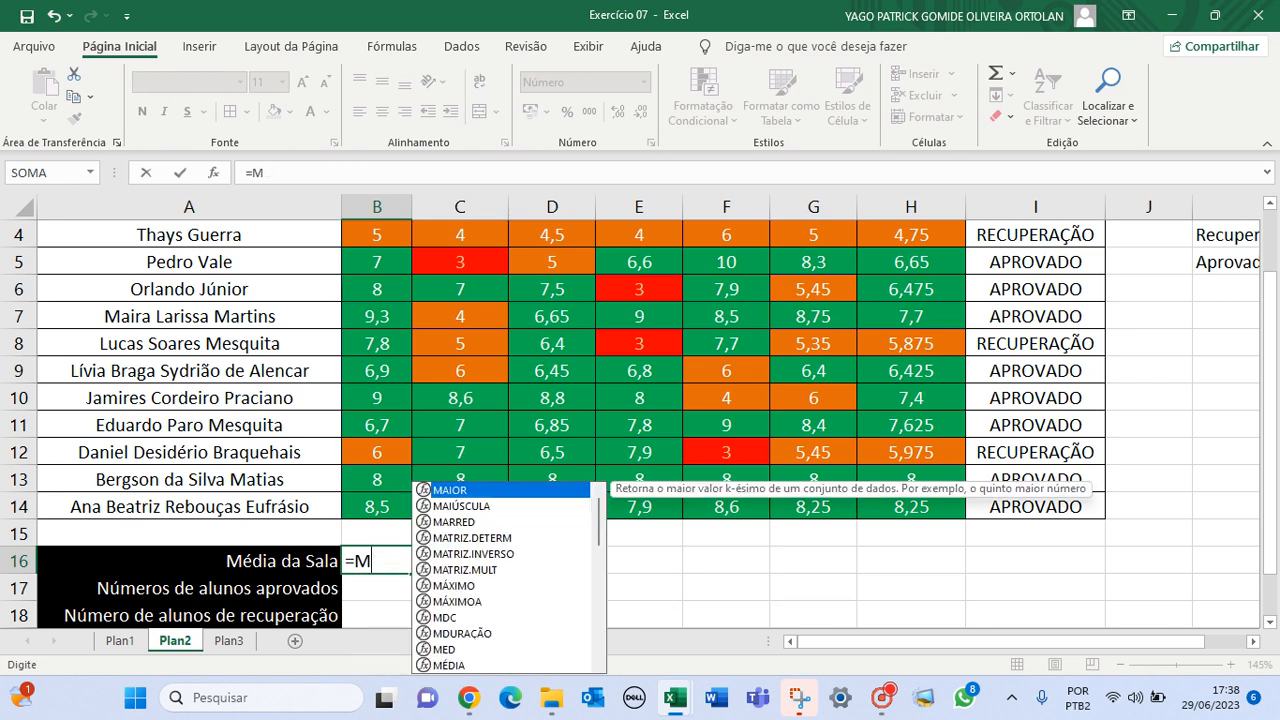
text(E)
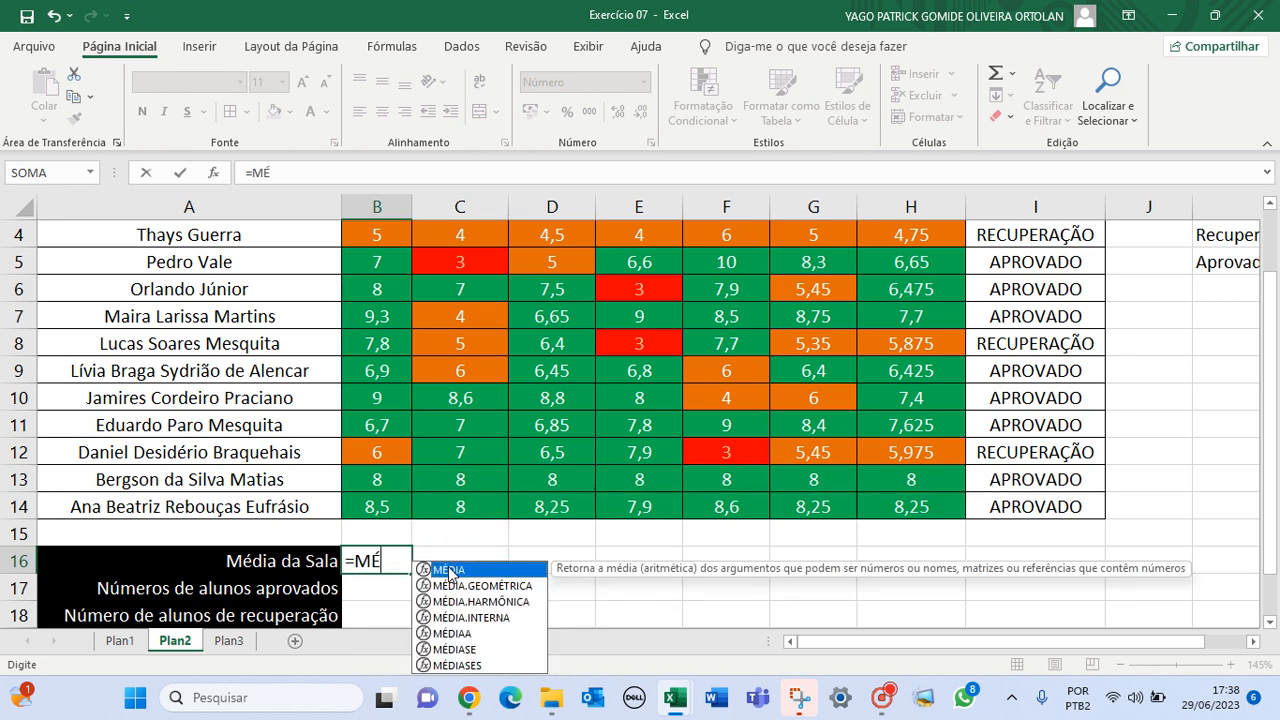
key(Tab)
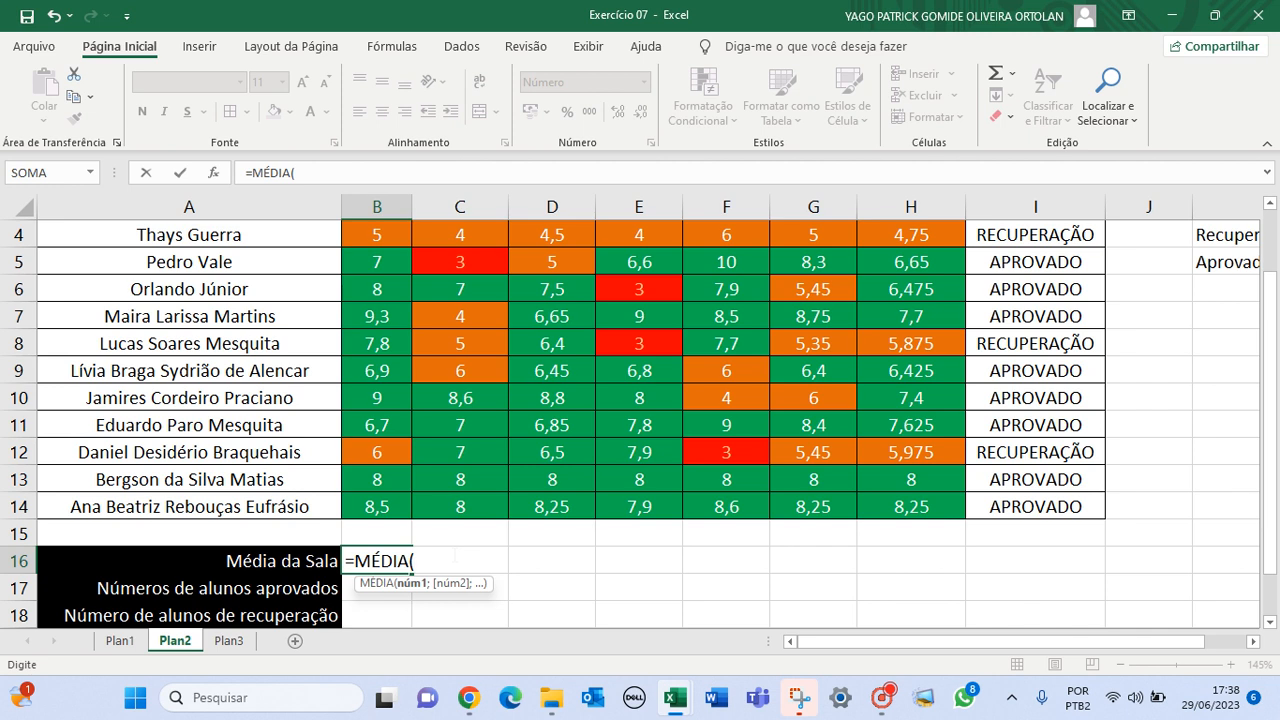
Step: Use the Média Final grades H3:H14 as the MÉDIA range and enter the formula
scroll(924, 290, up, 1)
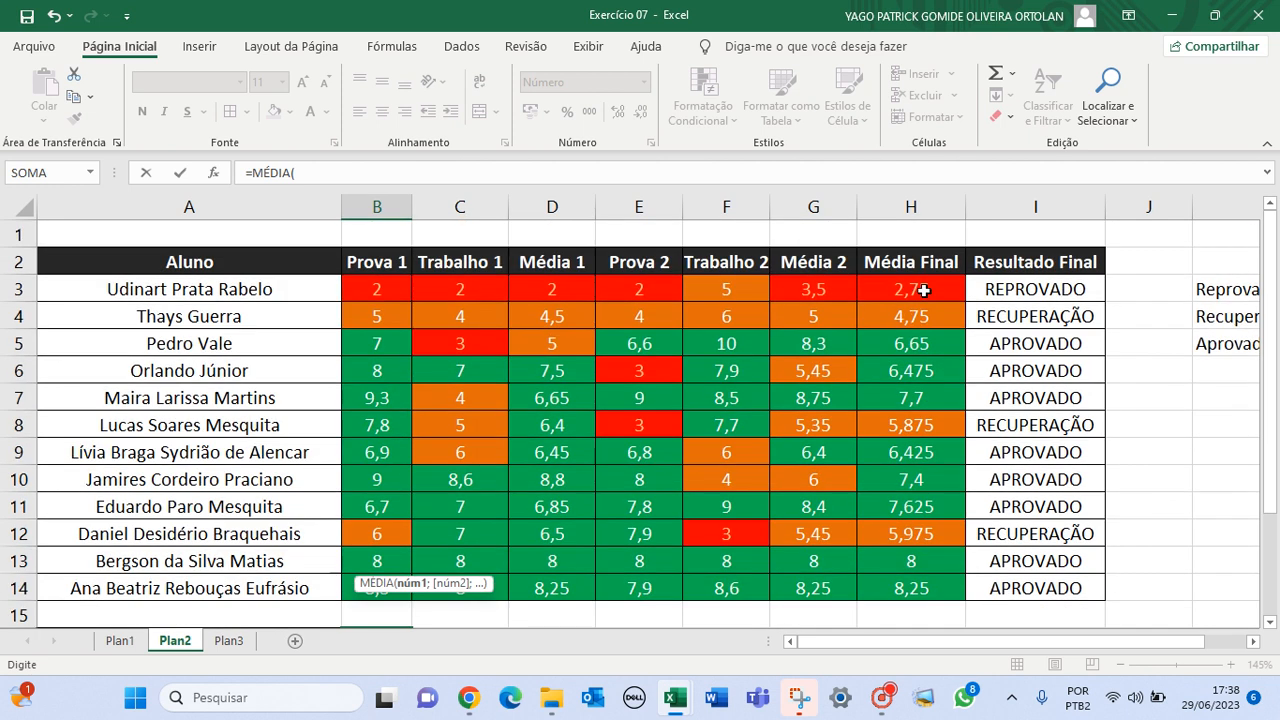
drag(924, 290, 960, 592)
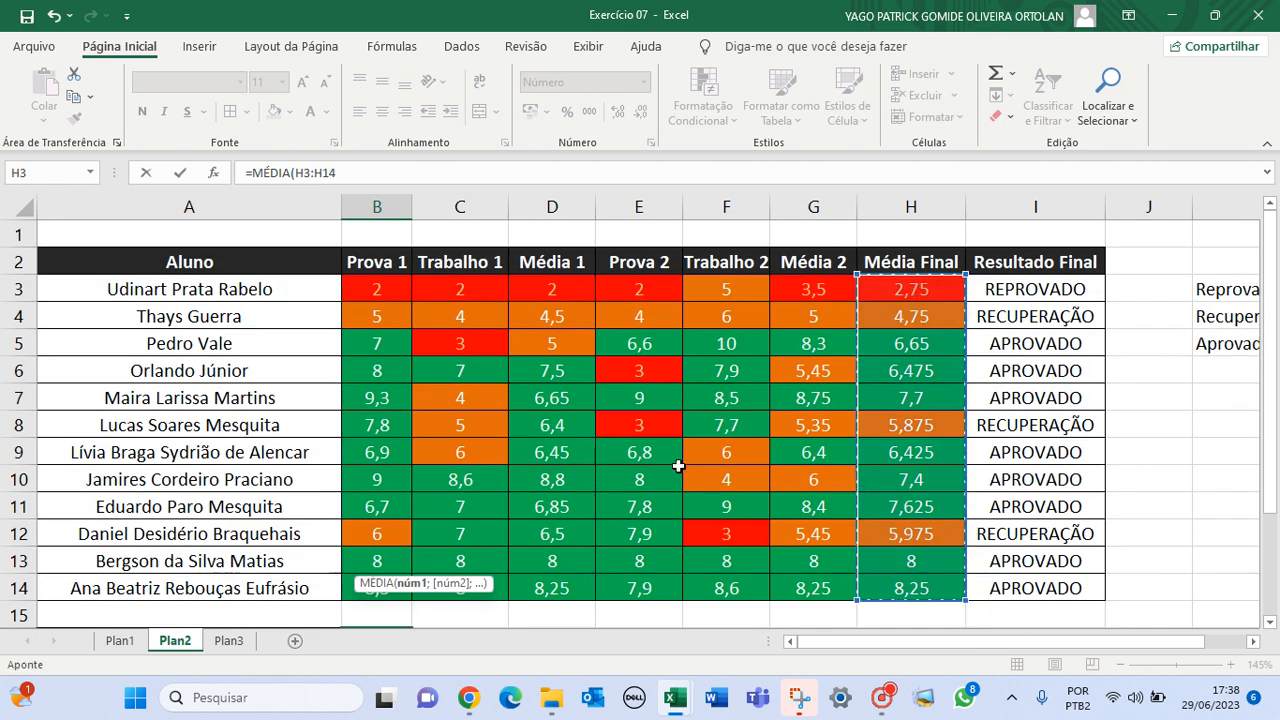
scroll(678, 466, down, 2)
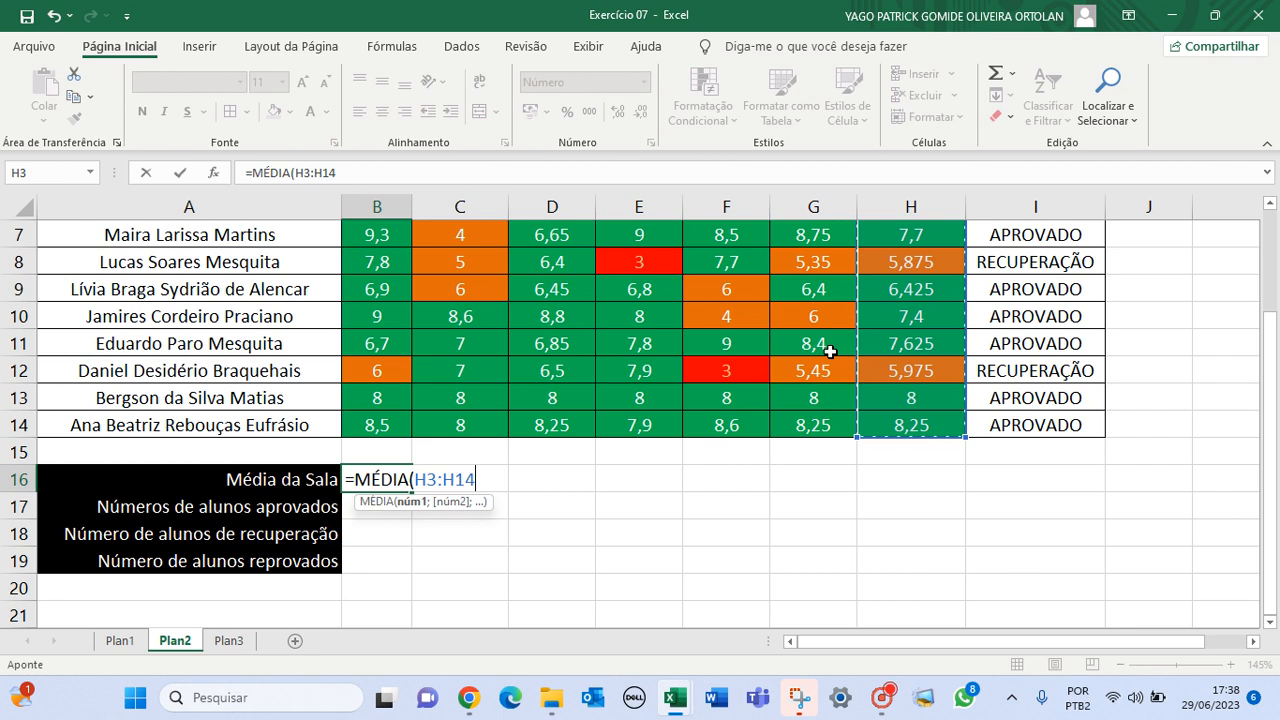
scroll(1080, 257, up, 2)
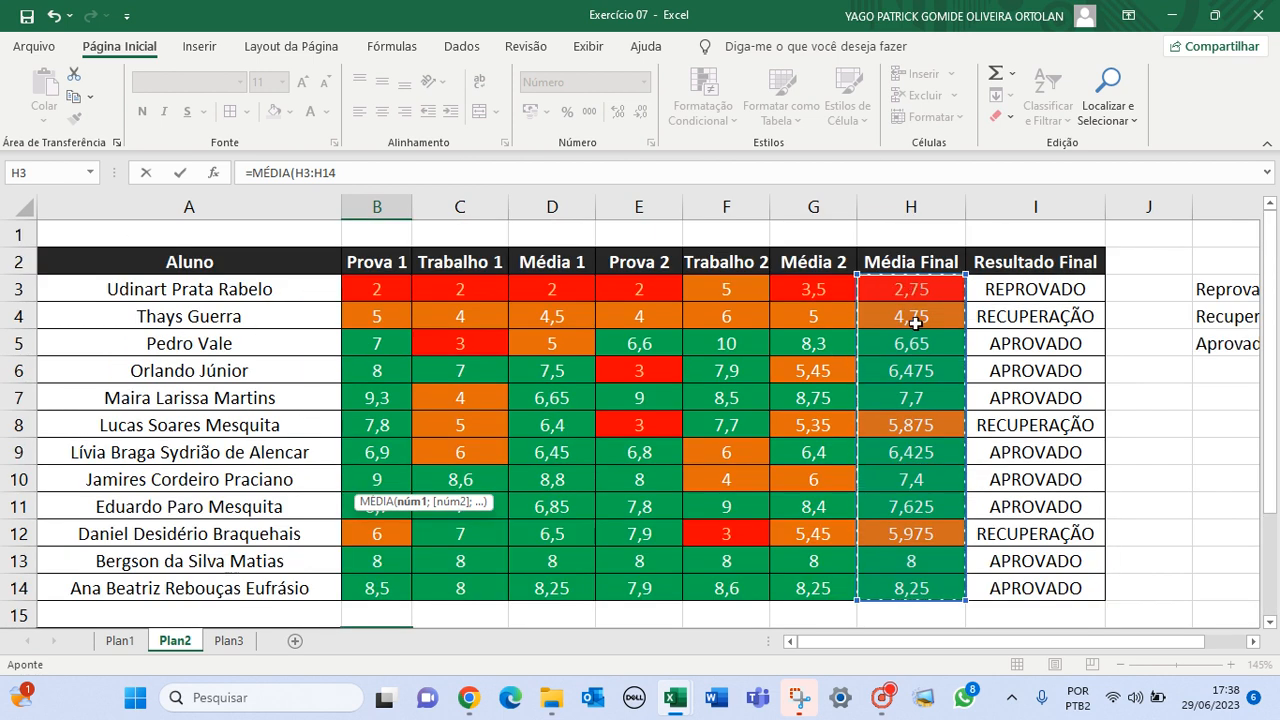
scroll(736, 575, down, 1)
key(Return)
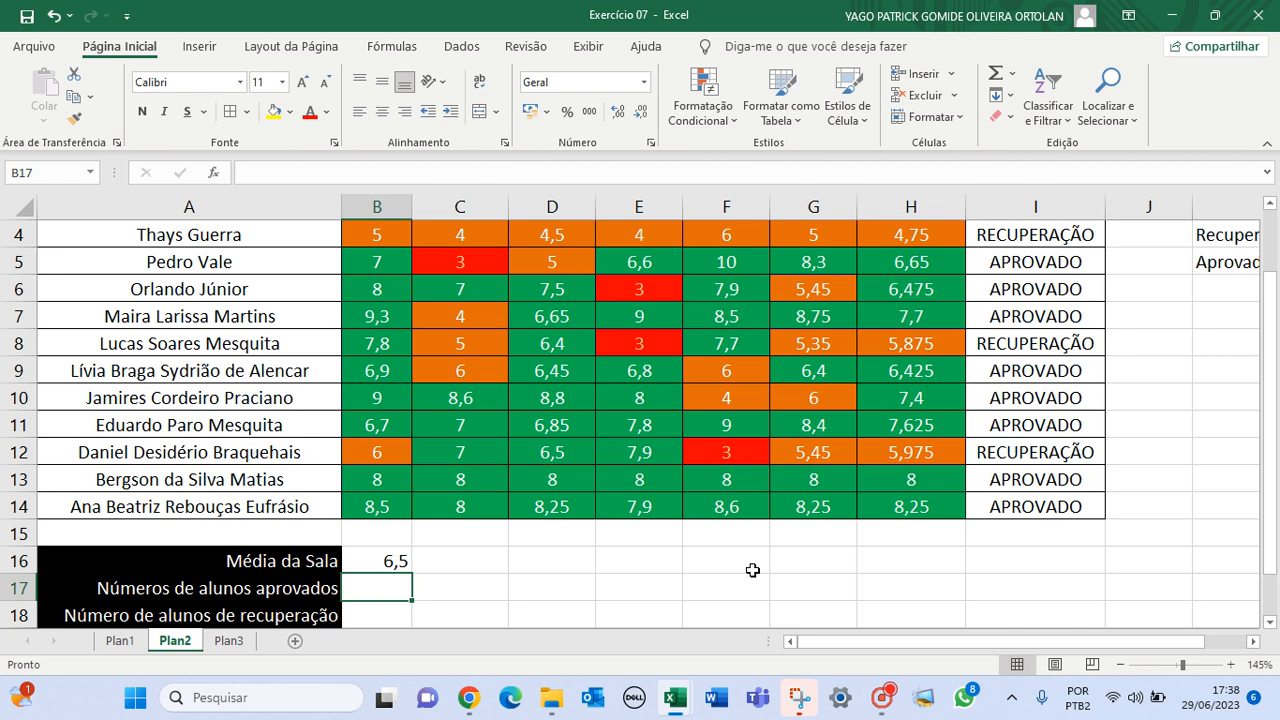
Step: Start a CONT.SE function in B17 for the Números de alunos aprovados
scroll(410, 550, down, 1)
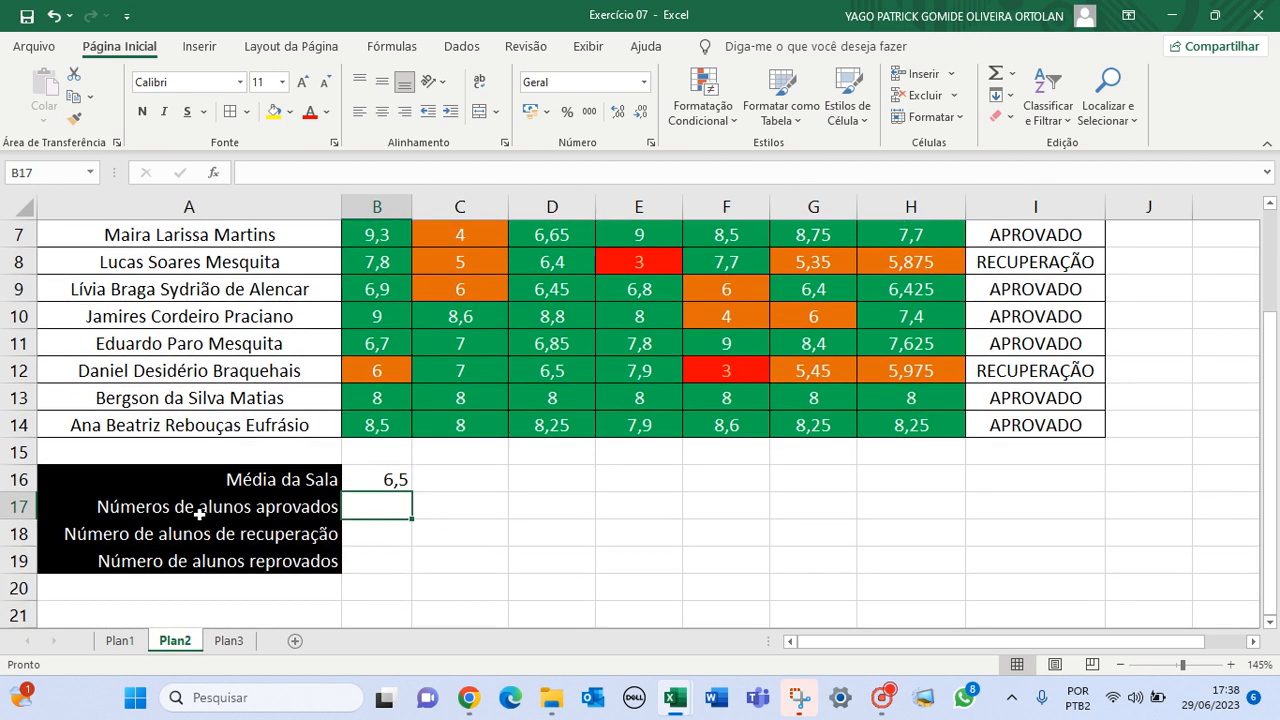
scroll(469, 521, up, 2)
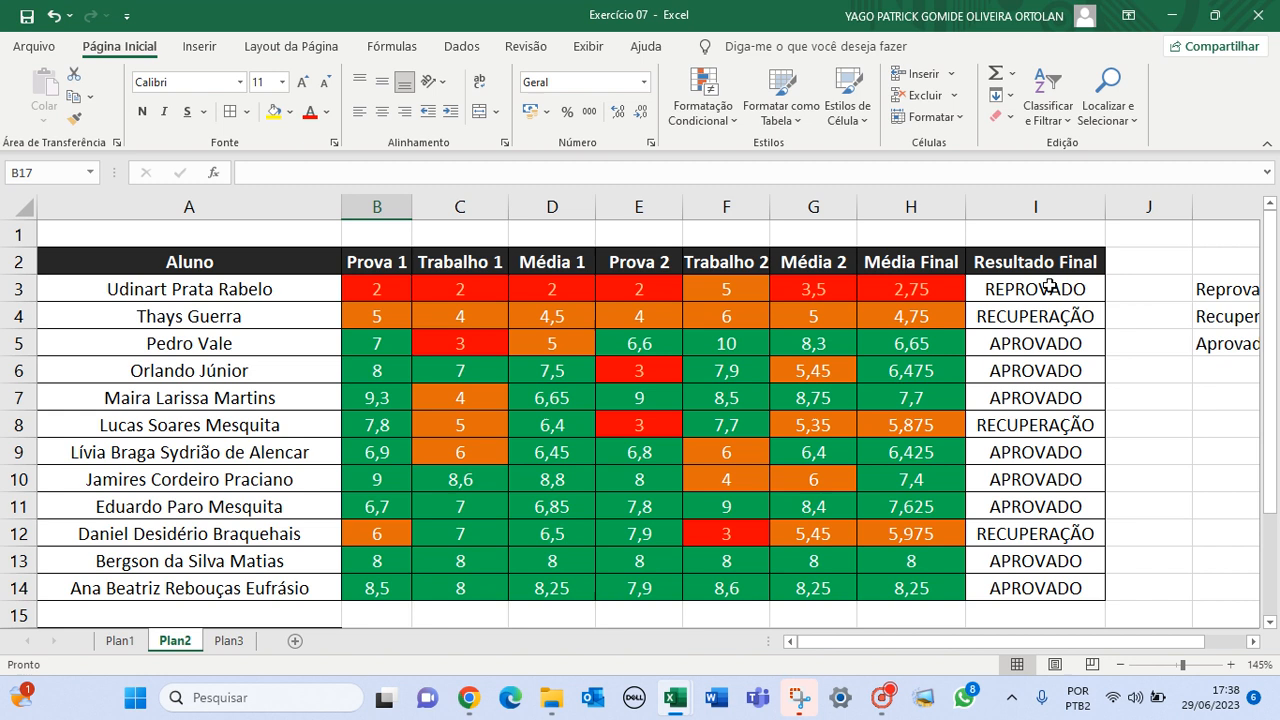
drag(1049, 287, 1040, 588)
scroll(814, 460, down, 2)
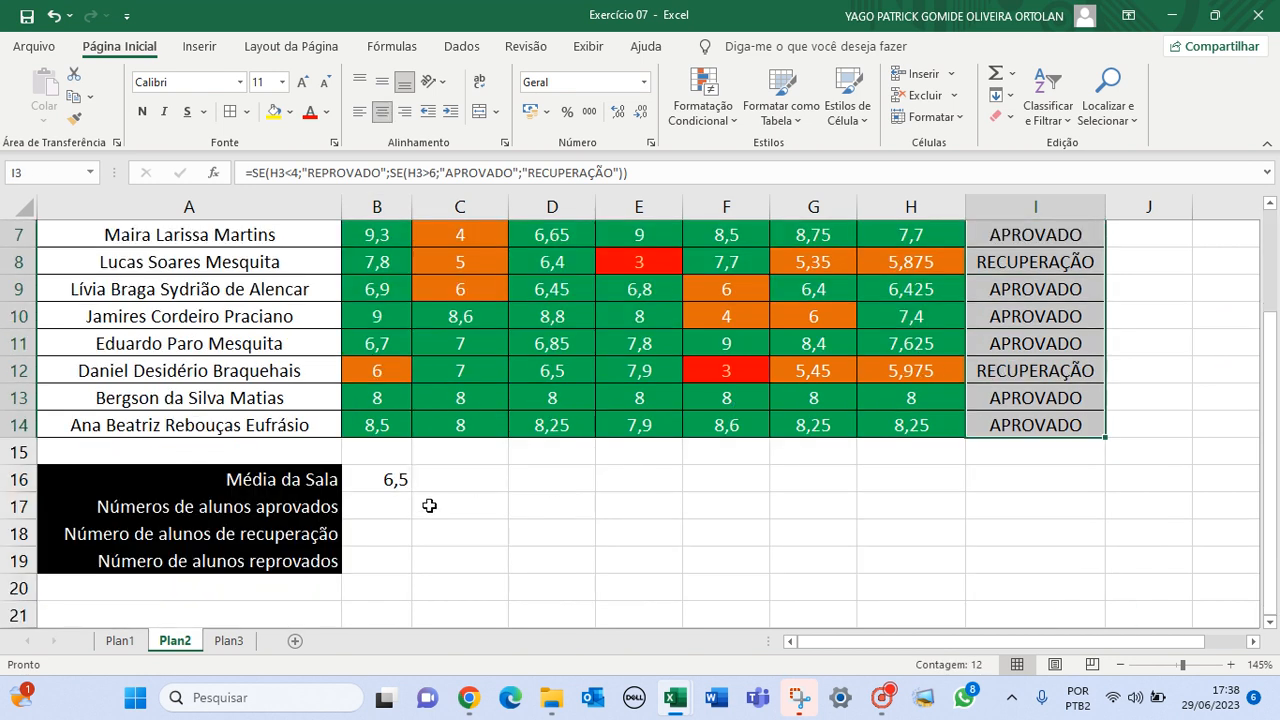
scroll(620, 388, up, 1)
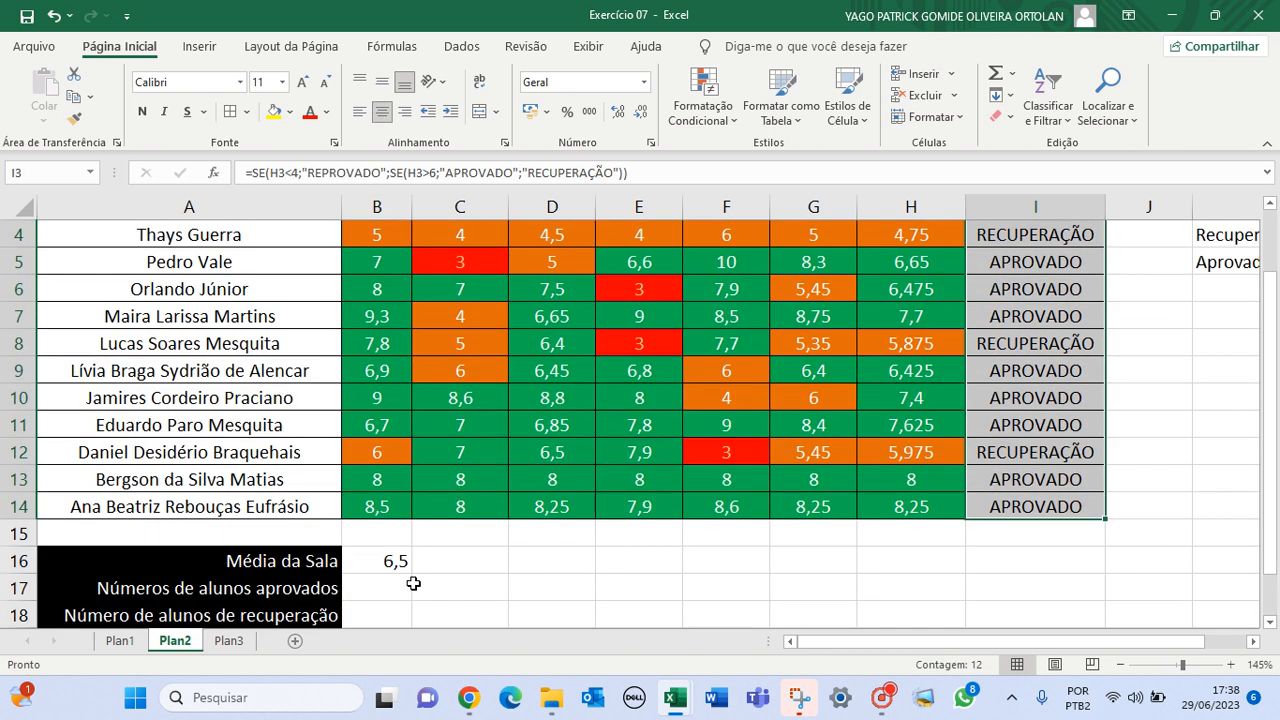
click(381, 586)
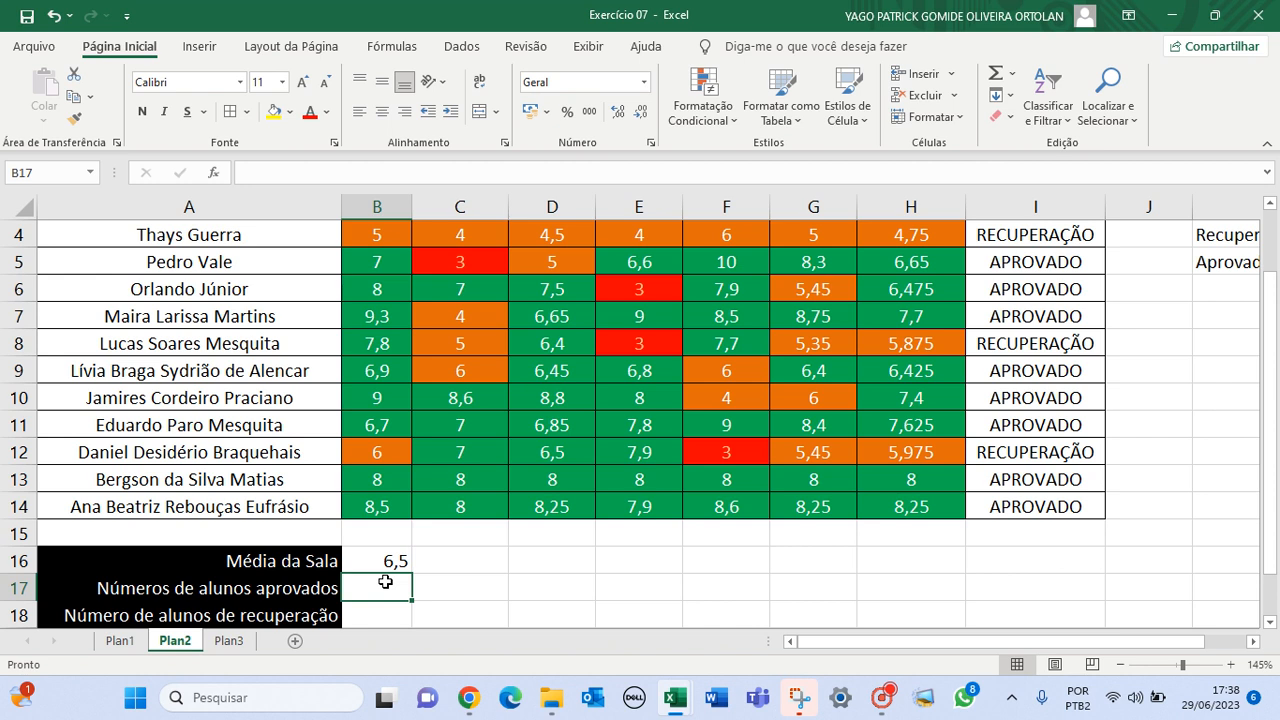
text(CONT)
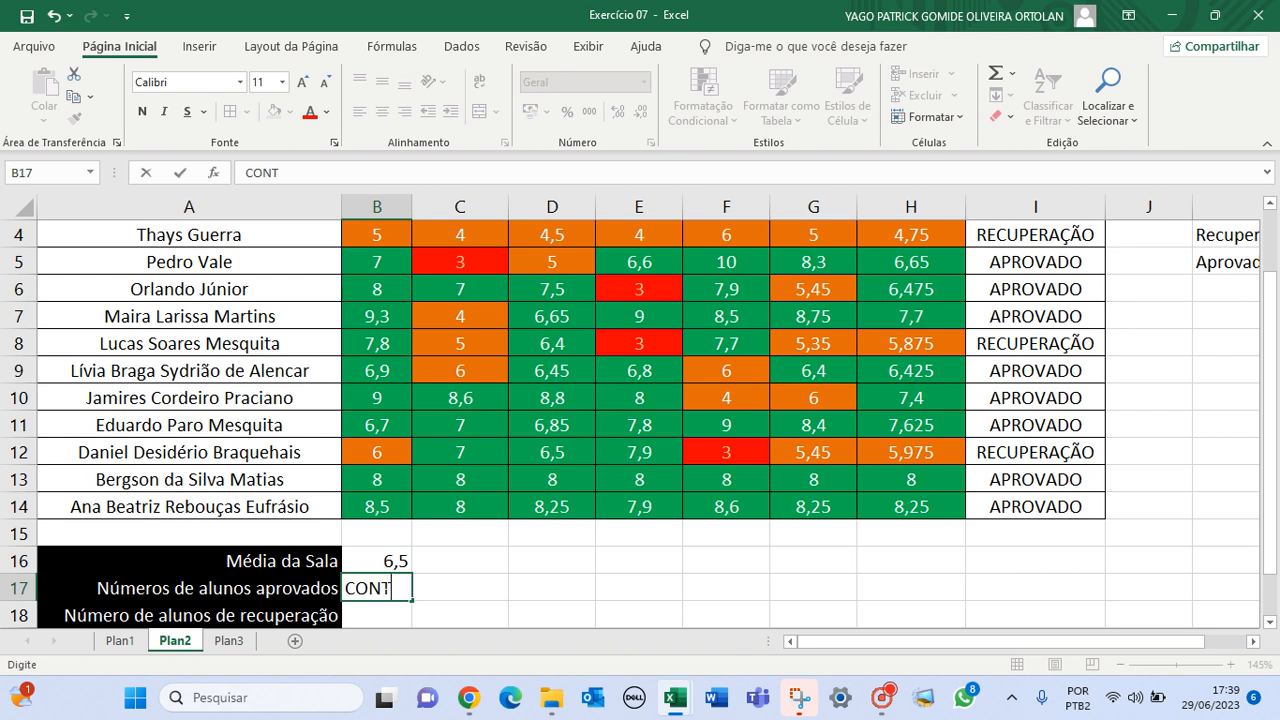
key(BackSpace)
key(BackSpace)
key(BackSpace)
text(=CONT)
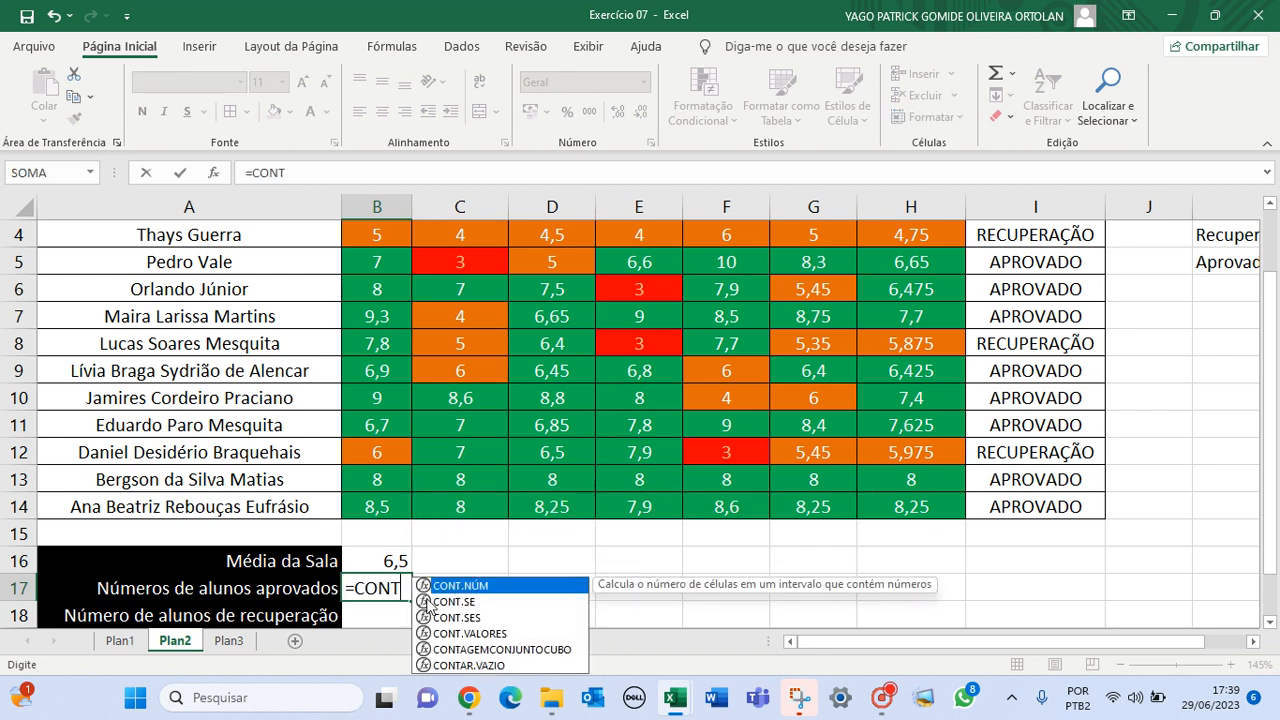
double_click(429, 602)
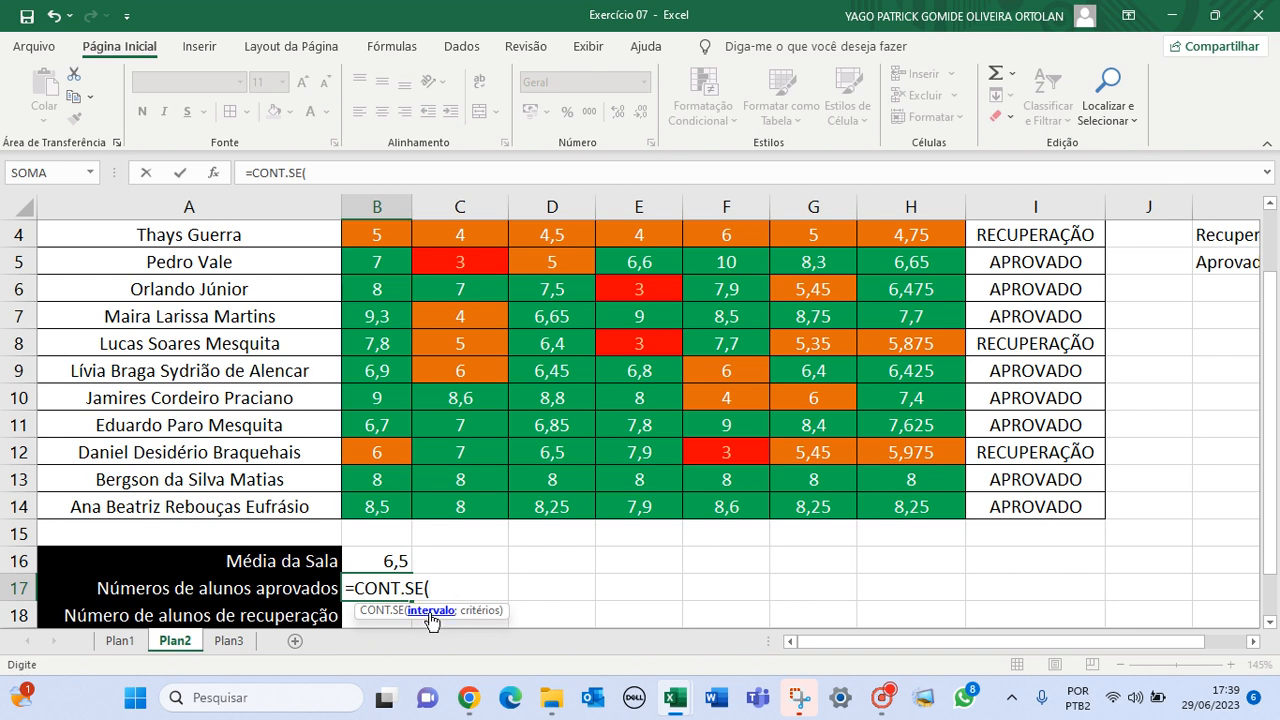
Step: Set the CONT.SE range to I3:I14 with the criterion "APROVADO" and enter the formula
scroll(1030, 345, up, 1)
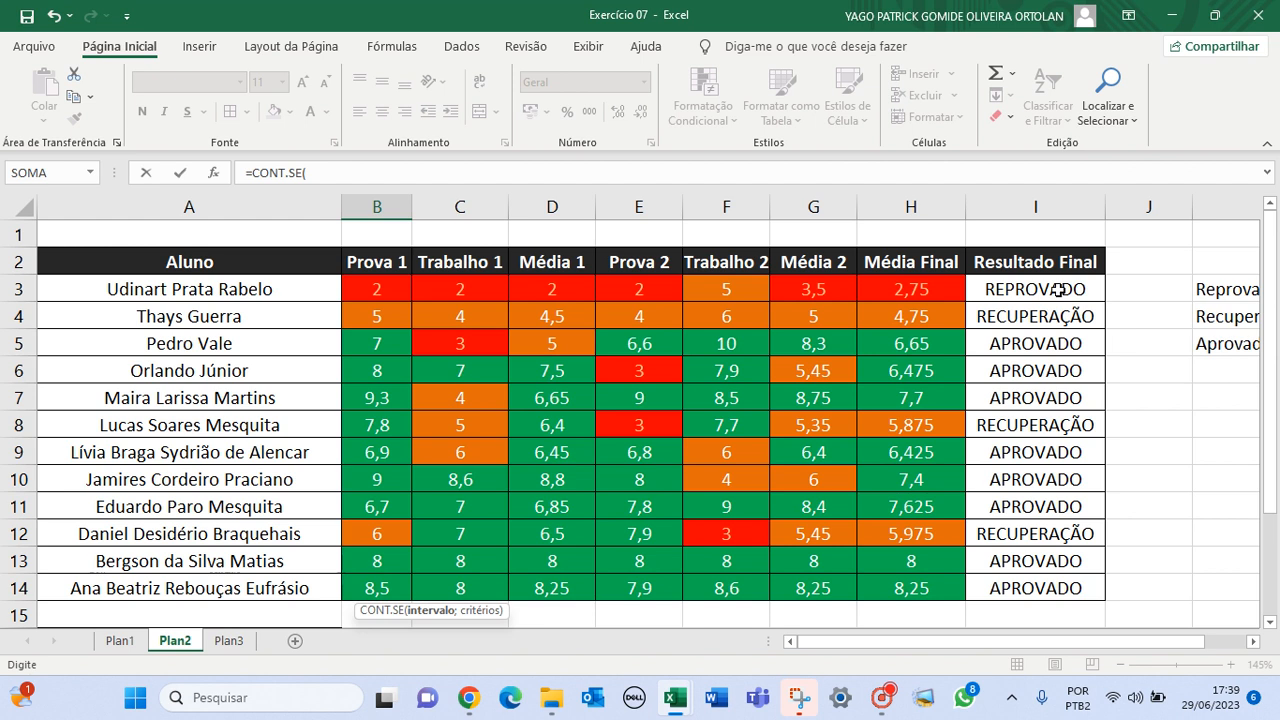
drag(1060, 286, 1060, 585)
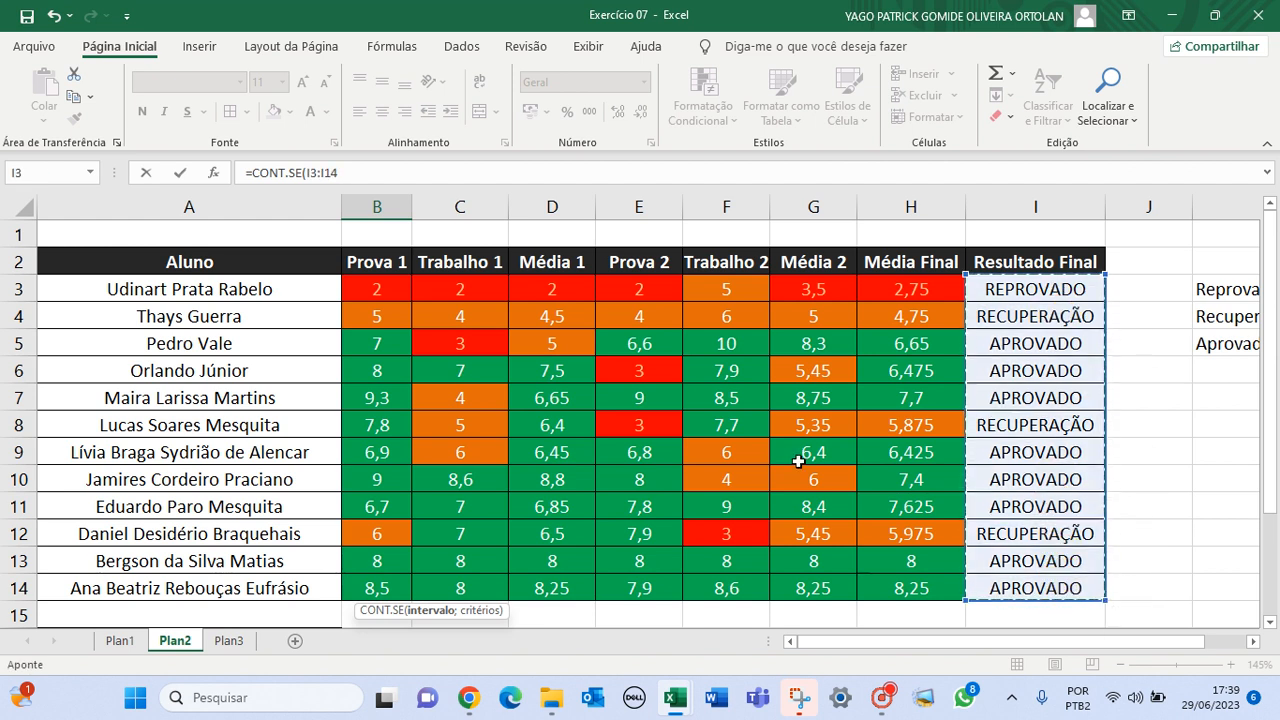
scroll(648, 480, down, 1)
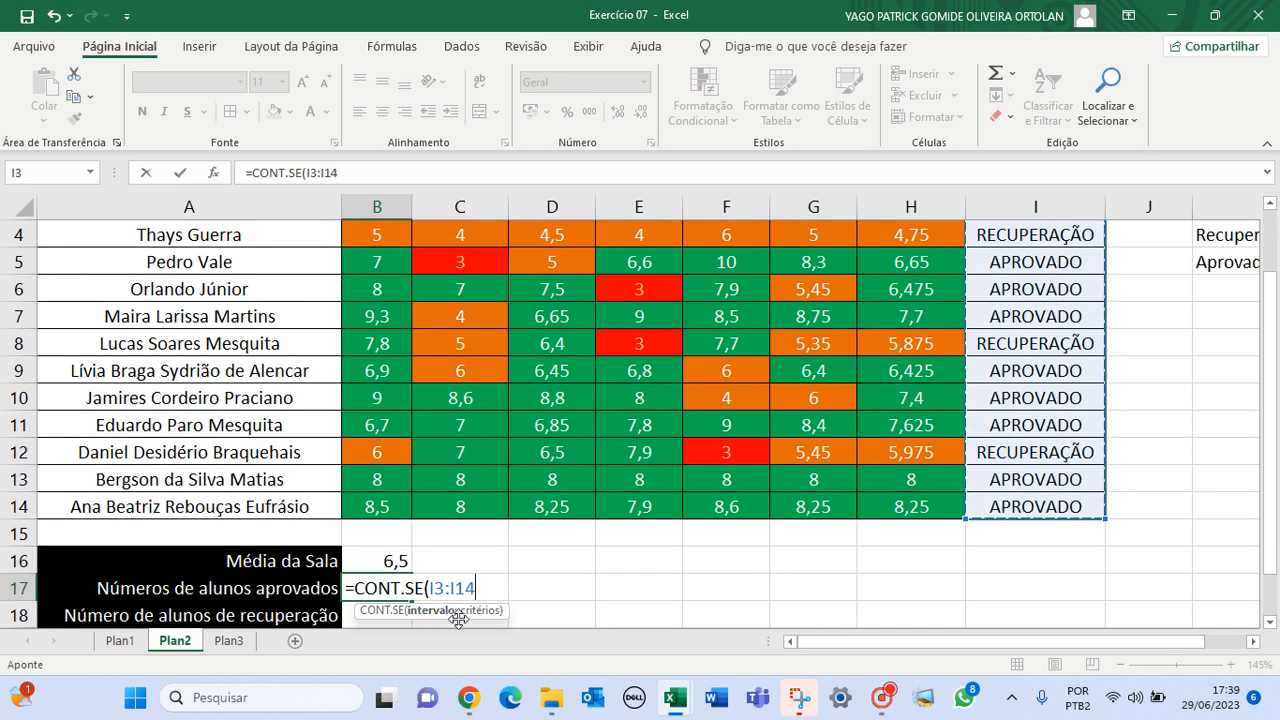
text(;"AP)
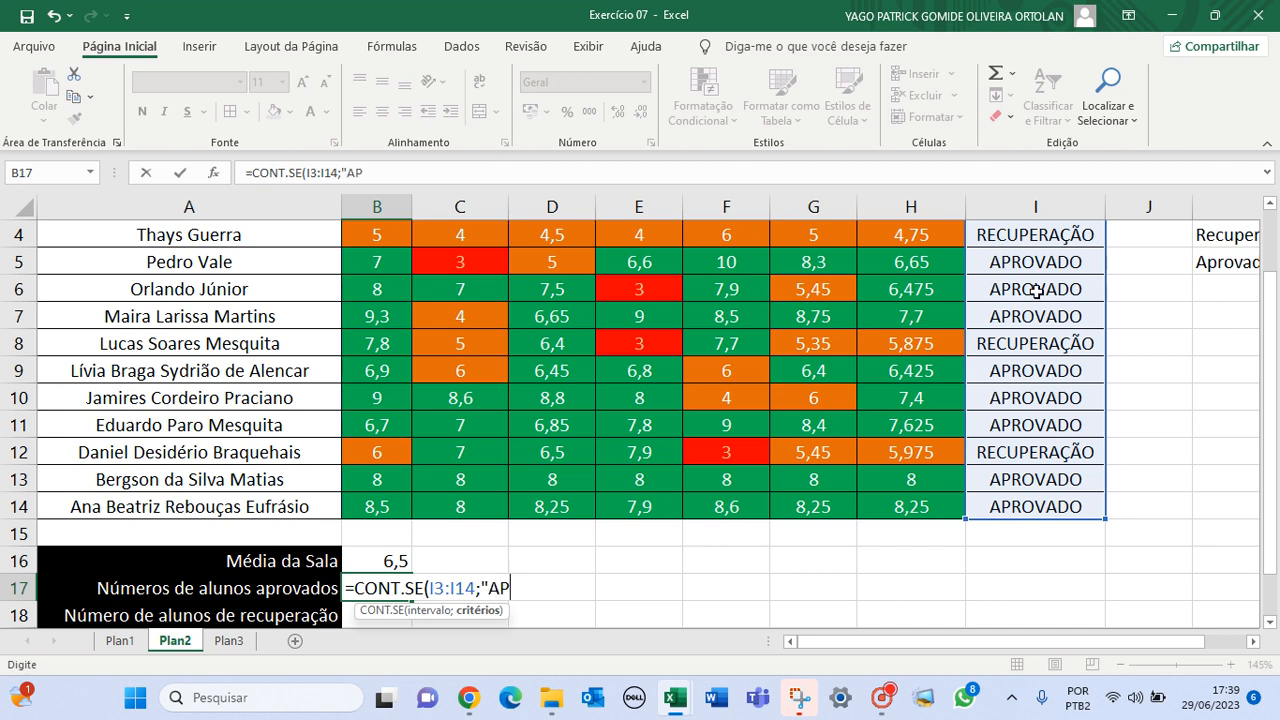
text(DO)
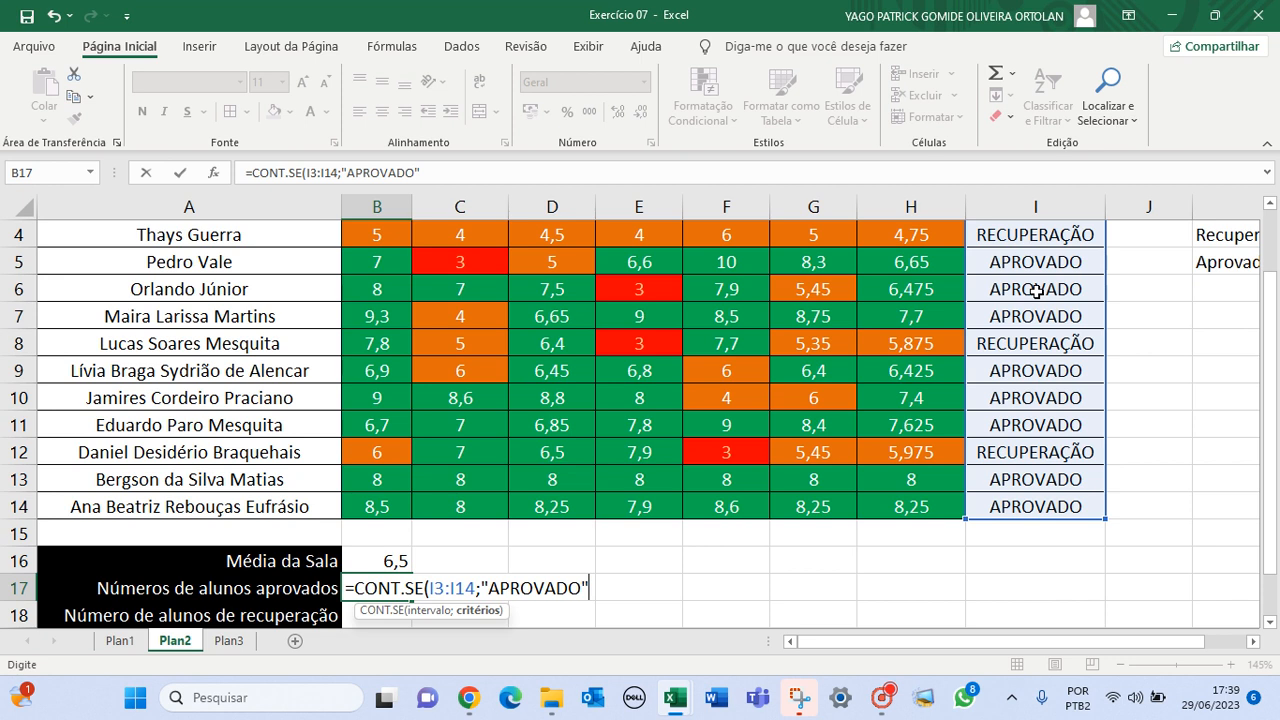
key(Return)
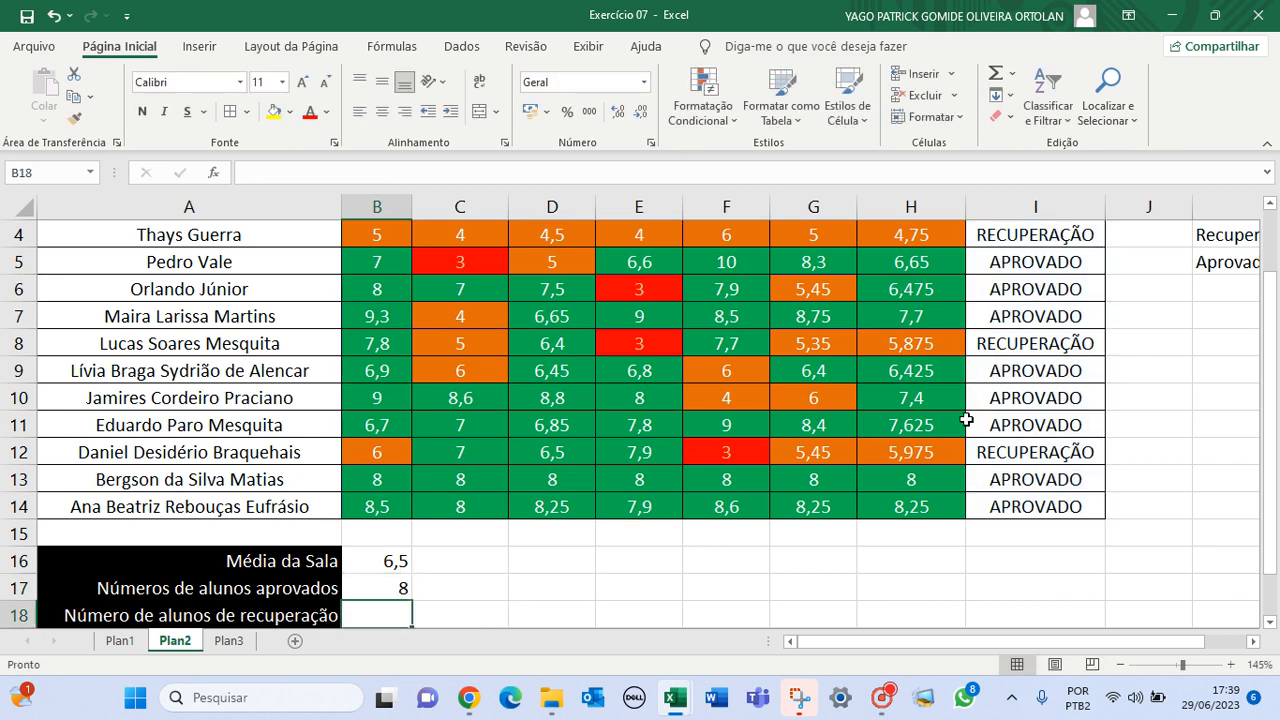
Step: Check the approved-student count in B17 against the APROVADO entries in the Resultado Final column
scroll(966, 420, up, 3)
drag(1030, 343, 1040, 397)
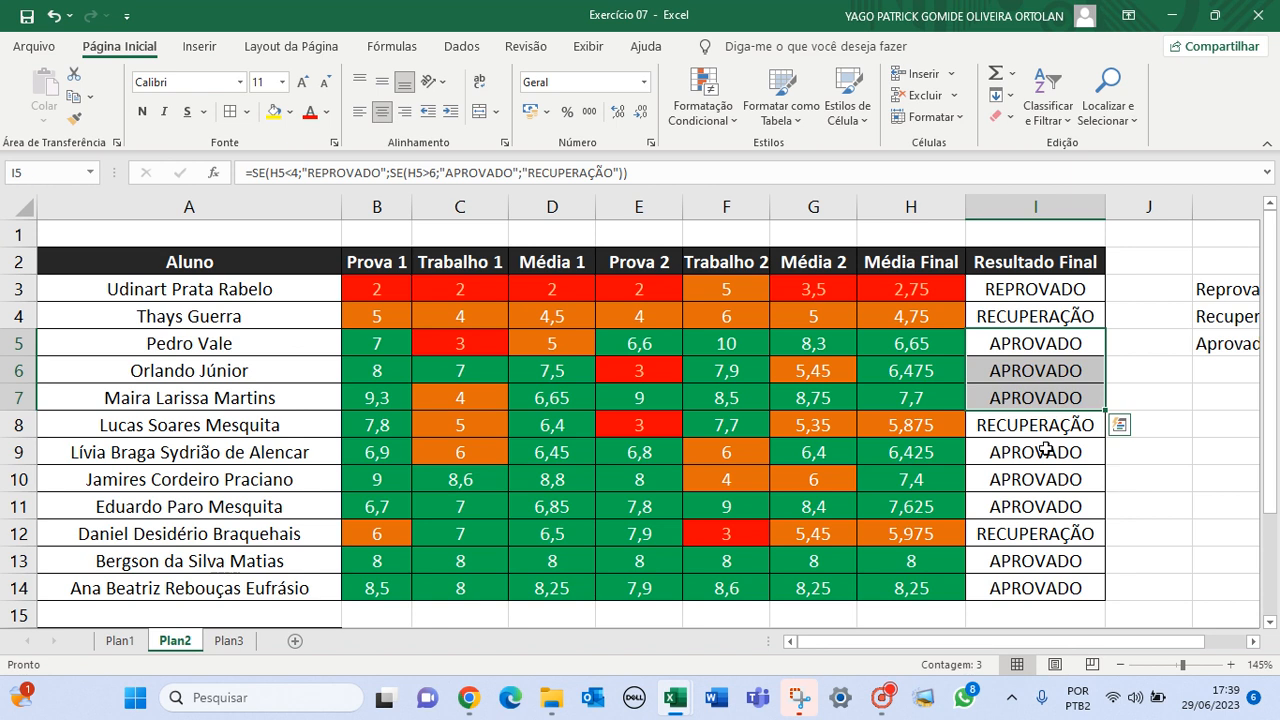
drag(1045, 449, 1046, 586)
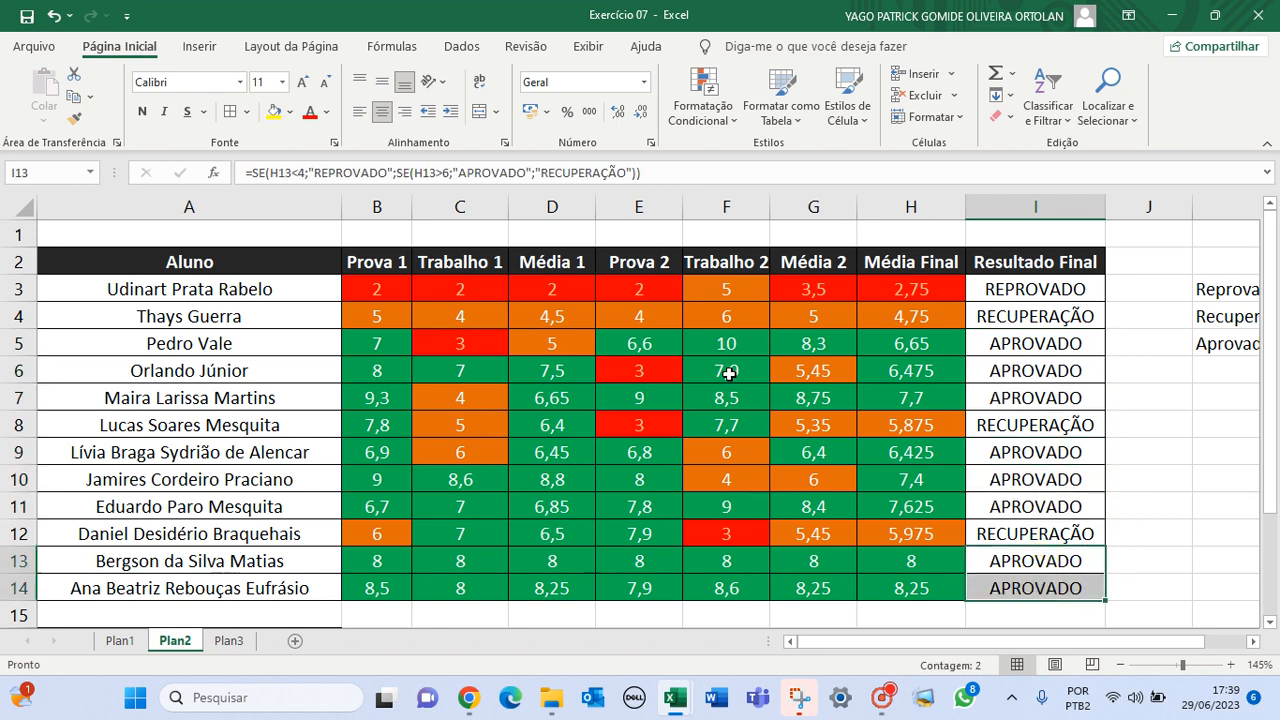
scroll(729, 374, down, 2)
click(375, 505)
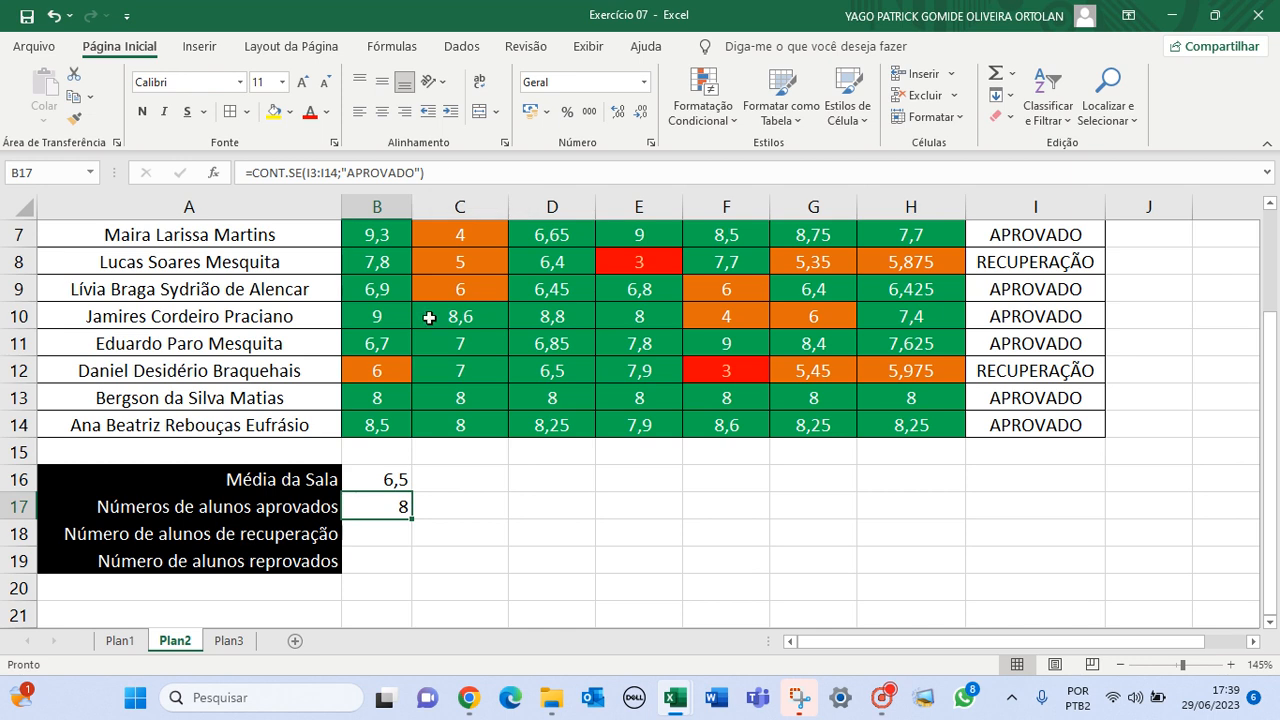
Step: Copy the complete CONT.SE formula text from B17 and leave that cell unchanged
drag(438, 173, 238, 172)
key(ctrl+c)
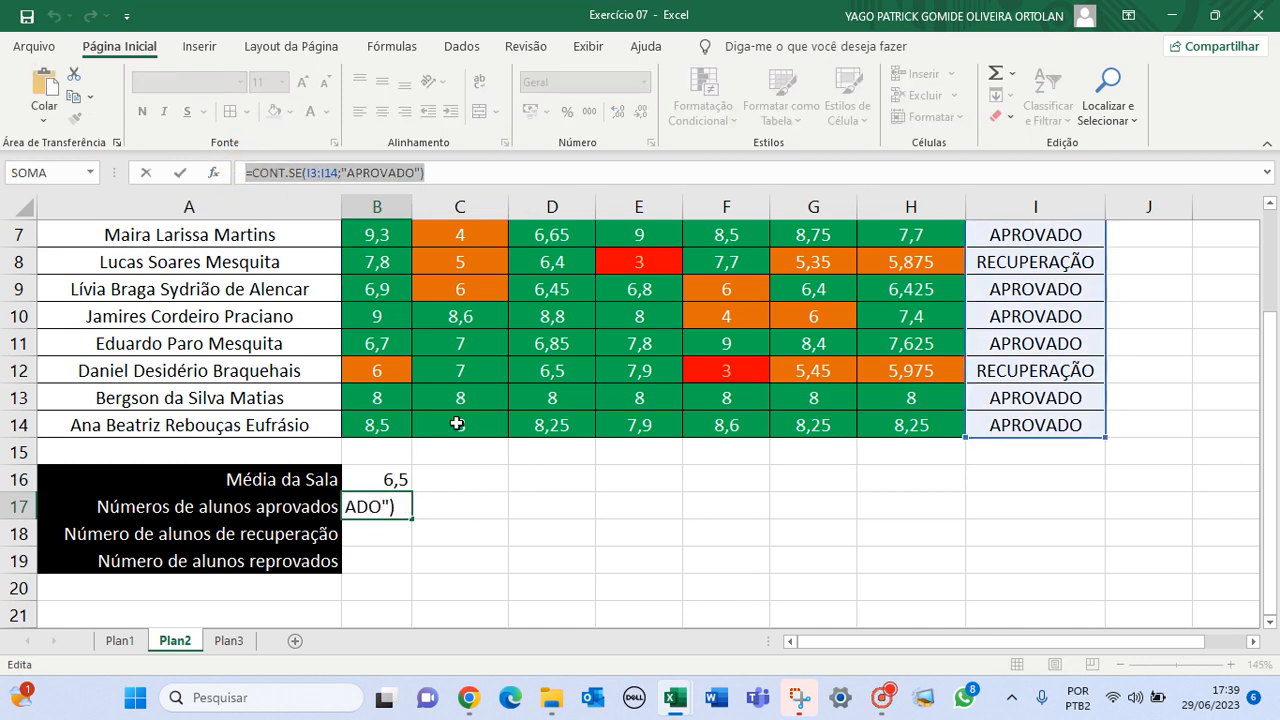
click(389, 535)
key(Escape)
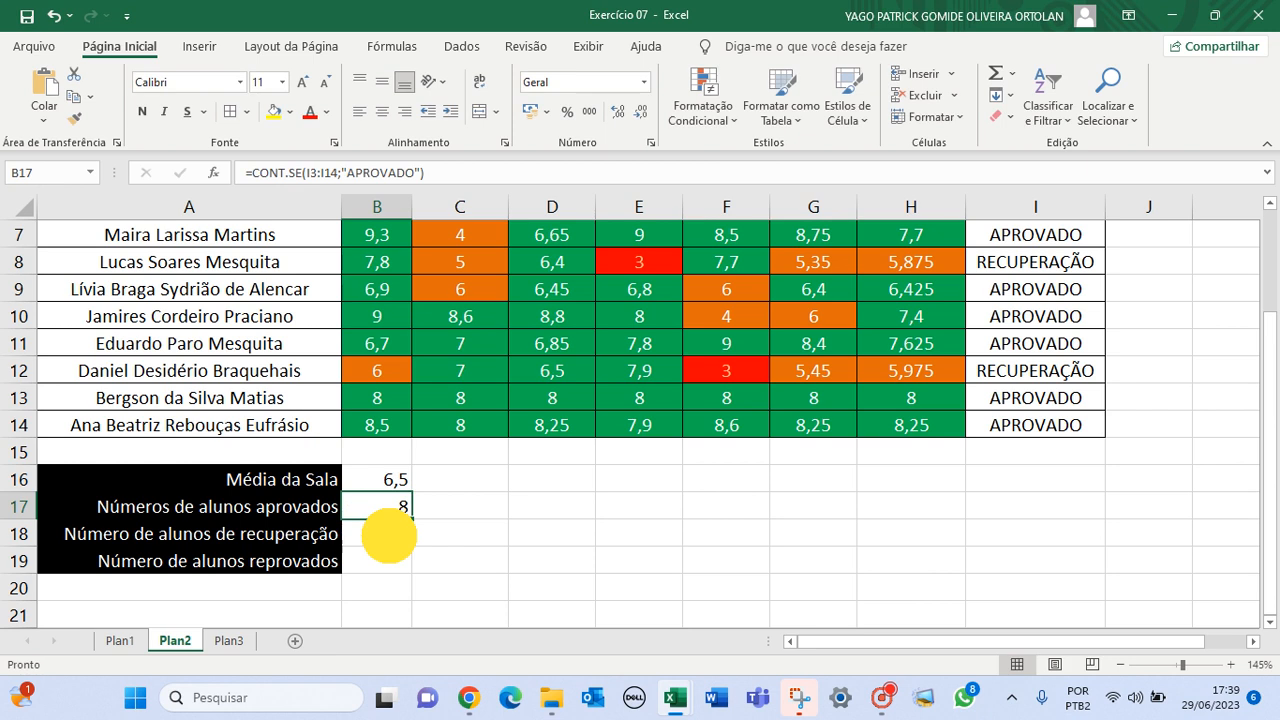
Step: Paste the copied CONT.SE formula into B18 with the criterion "REPROVADO" and enter it
double_click(375, 540)
key(ctrl+v)
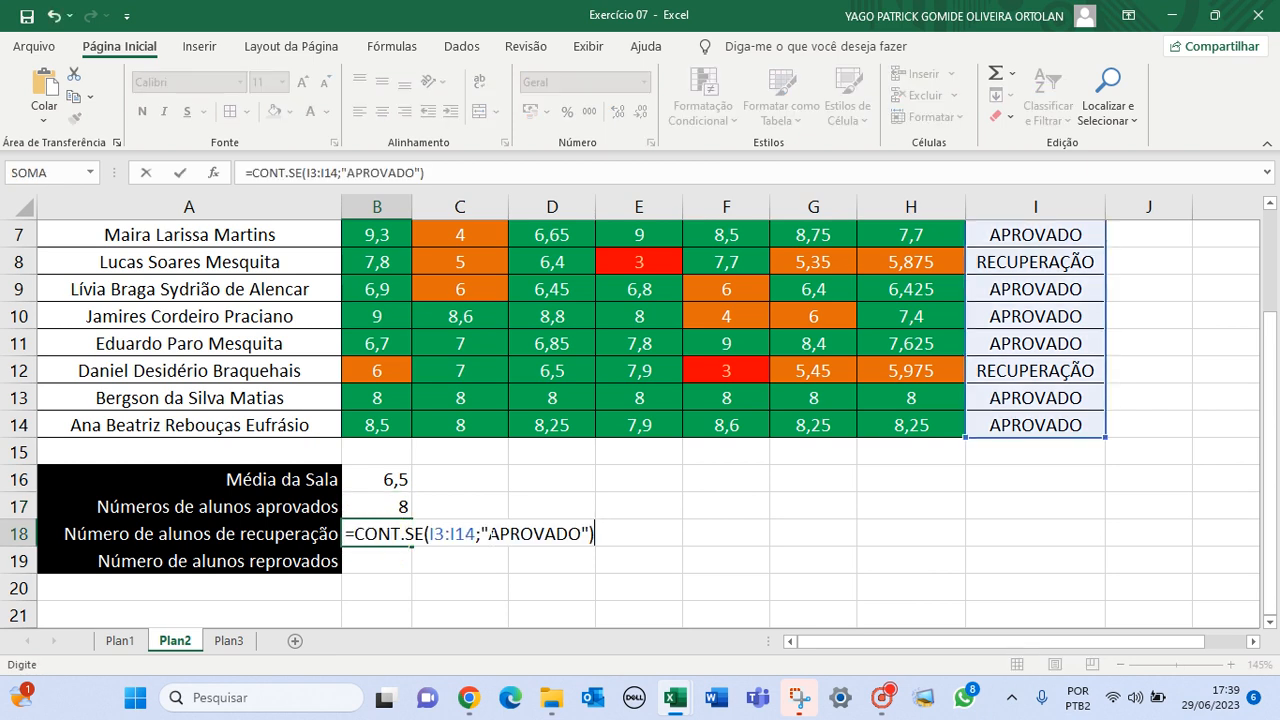
drag(484, 534, 500, 534)
text(R)
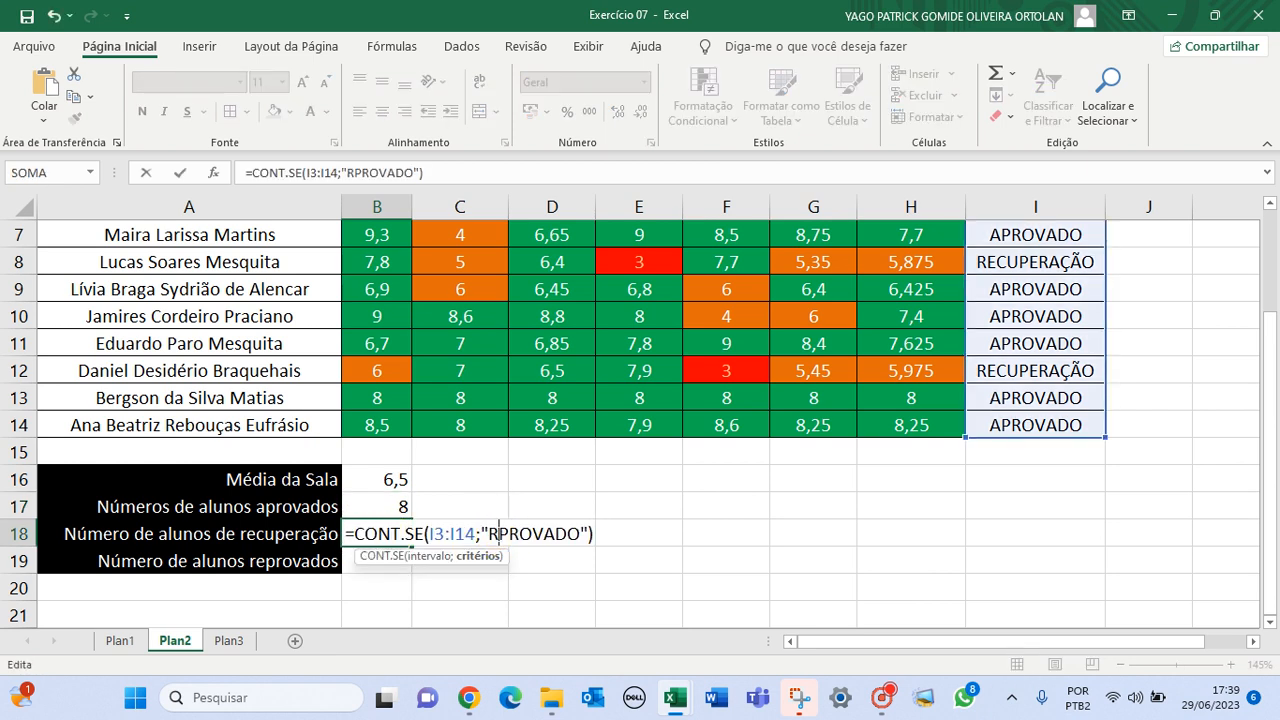
text(E)
key(Return)
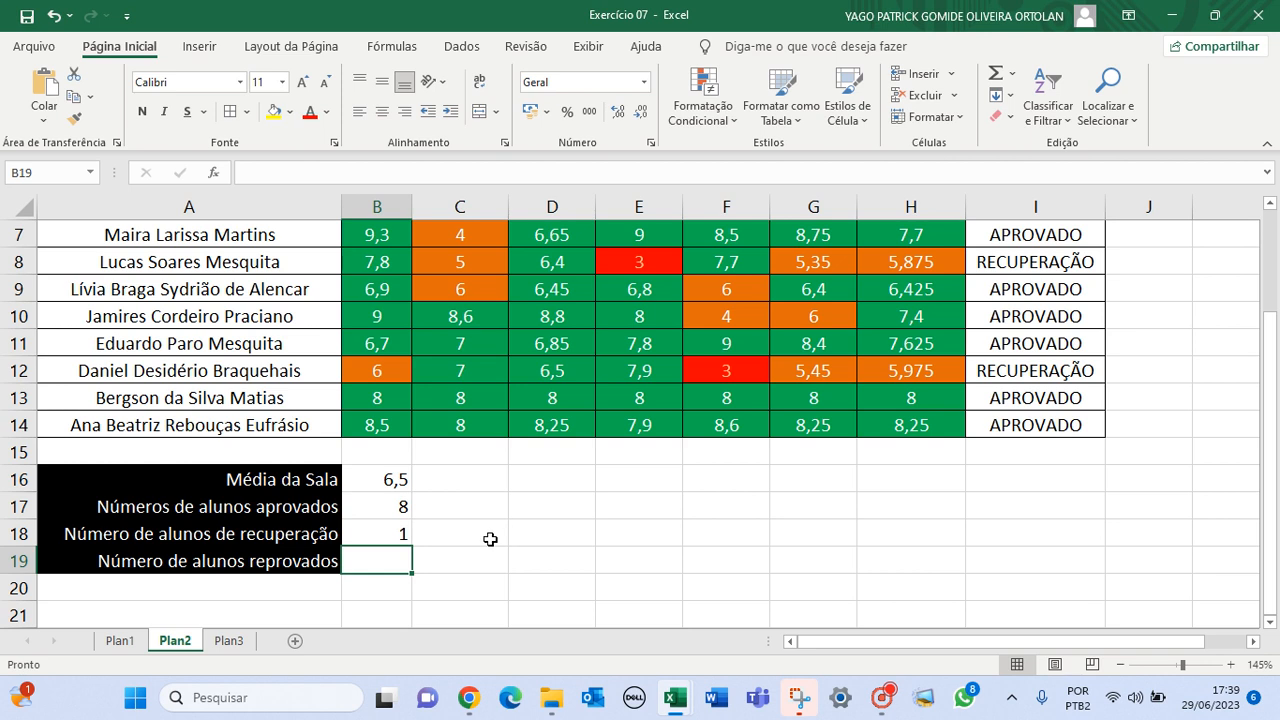
Step: Paste the copied CONT.SE formula into B19 for the Número de alunos reprovados
scroll(1100, 390, up, 2)
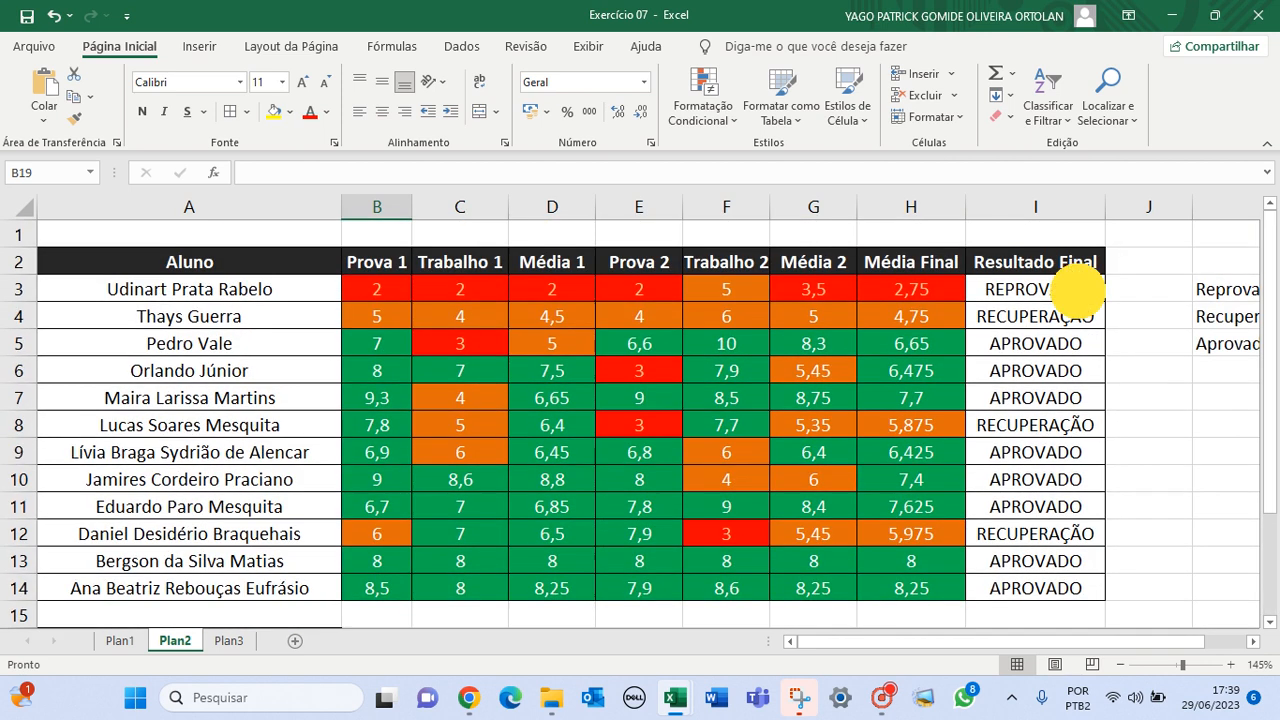
click(1075, 289)
scroll(423, 531, down, 2)
click(390, 562)
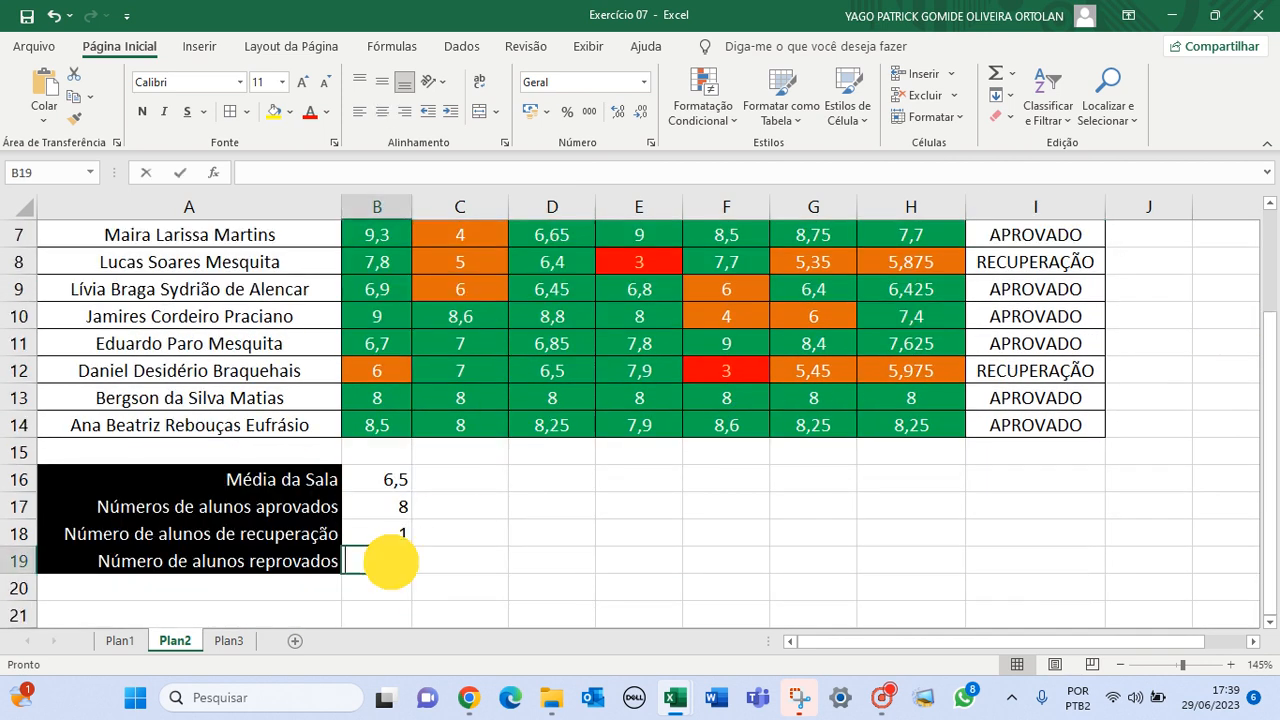
key(ctrl+v)
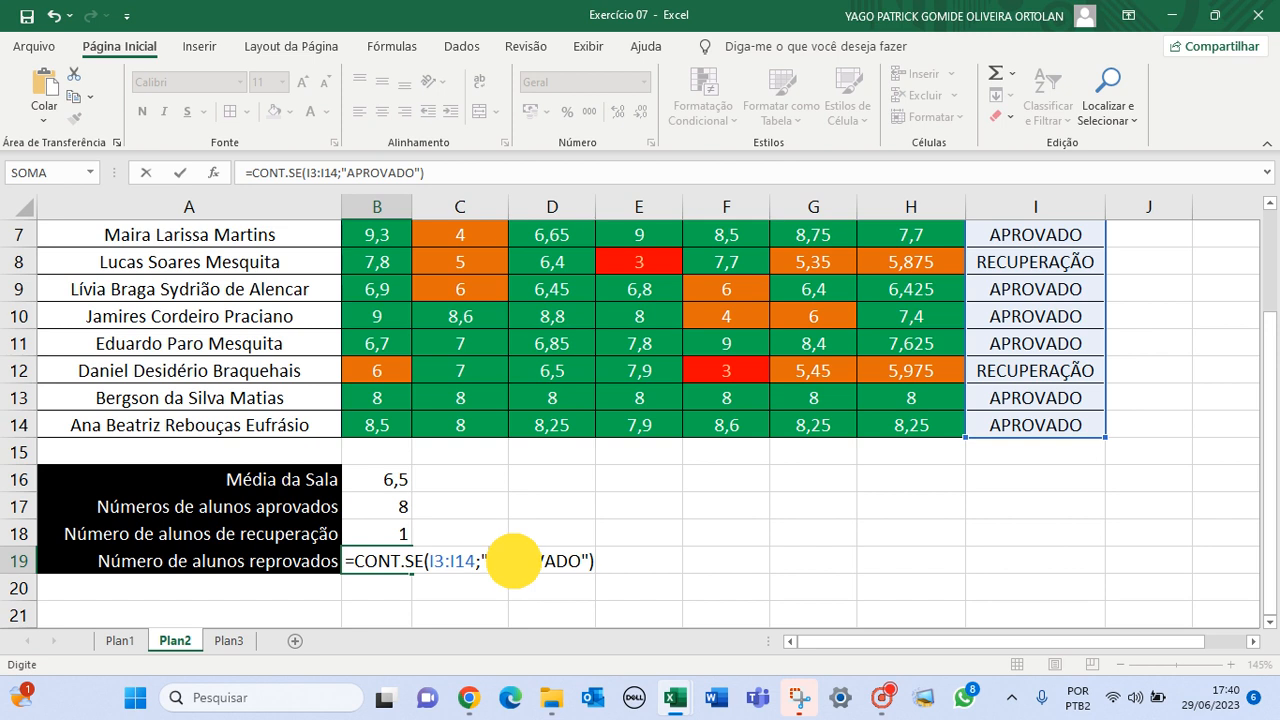
Step: Change the criterion of the CONT.SE formula in B19 to "REPROVADO" and enter it
double_click(551, 561)
drag(551, 561, 581, 562)
click(500, 560)
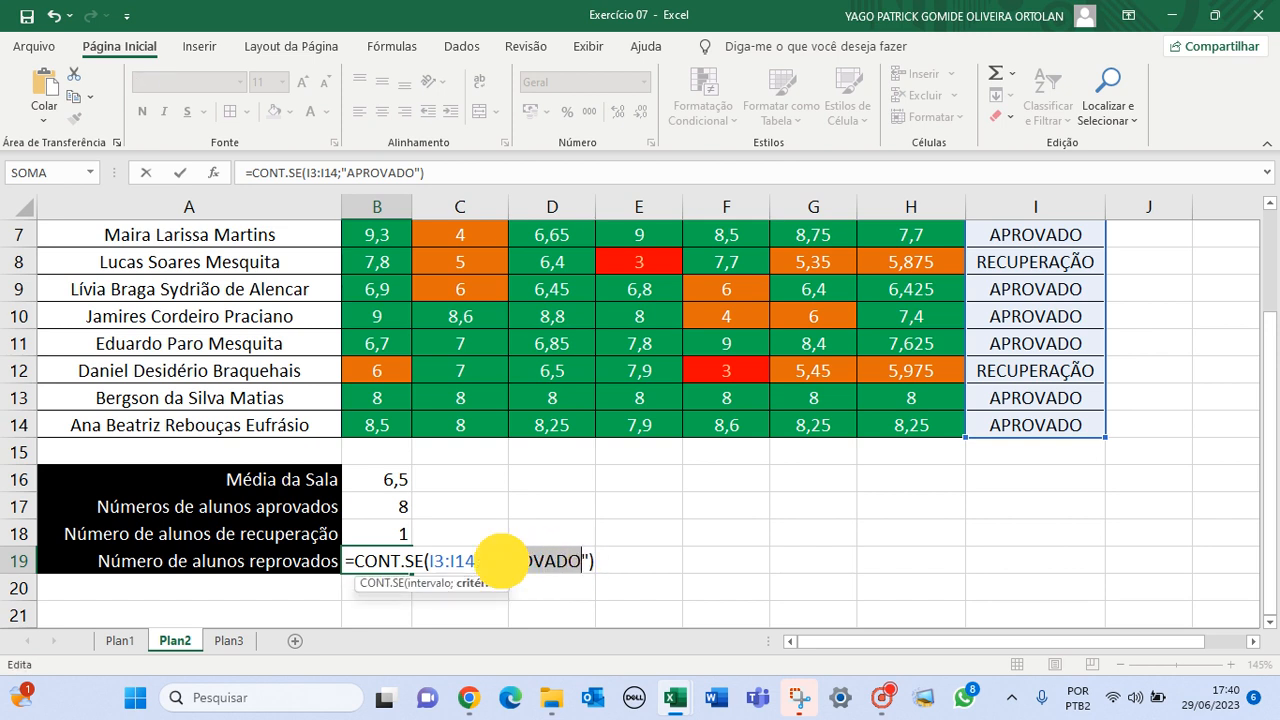
key(BackSpace)
text(RE)
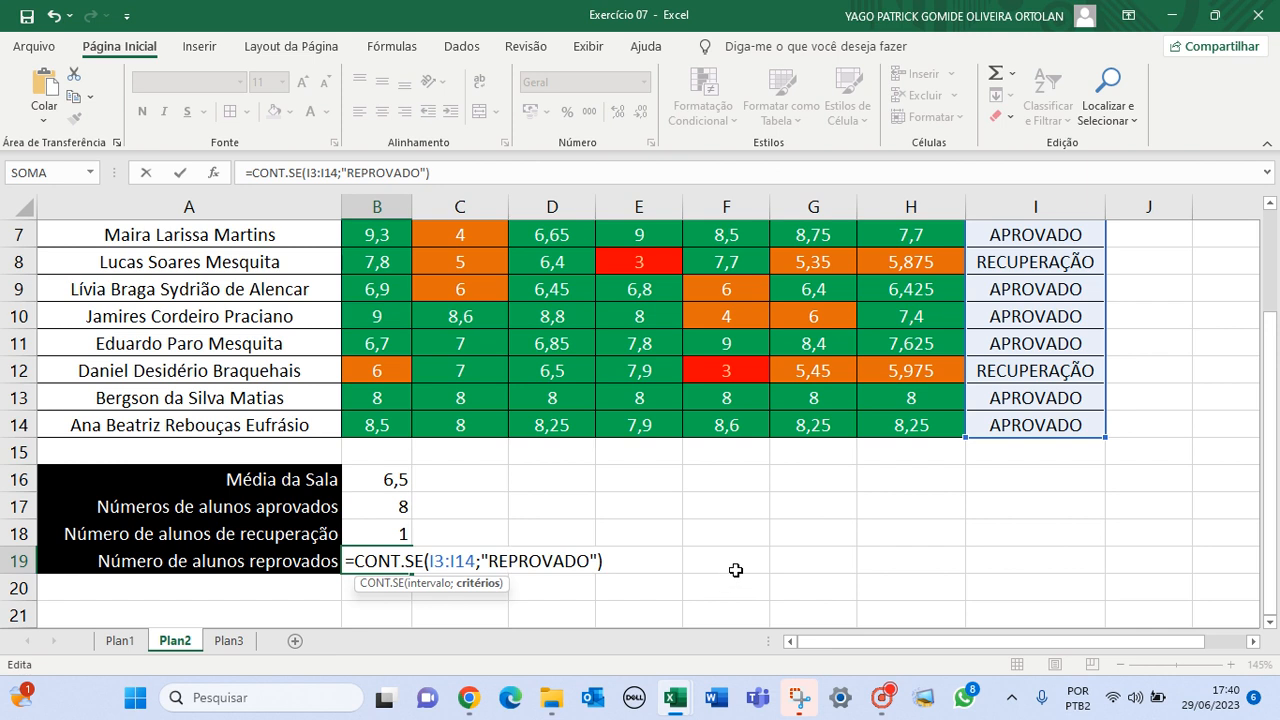
key(Return)
Step: Correct the CONT.SE criterion in B18 to "RECUPERAÇÃO" for the Número de alunos de recuperação and enter it
click(408, 531)
double_click(405, 533)
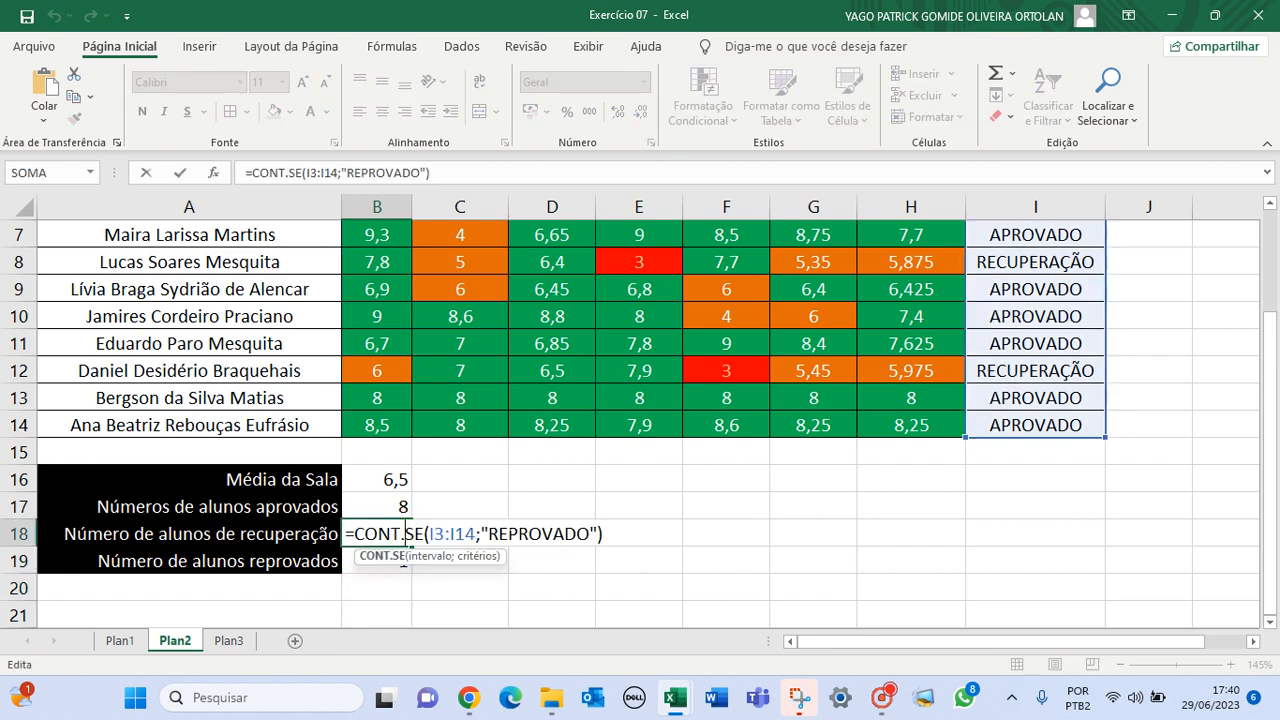
drag(517, 535, 591, 535)
text(CU)
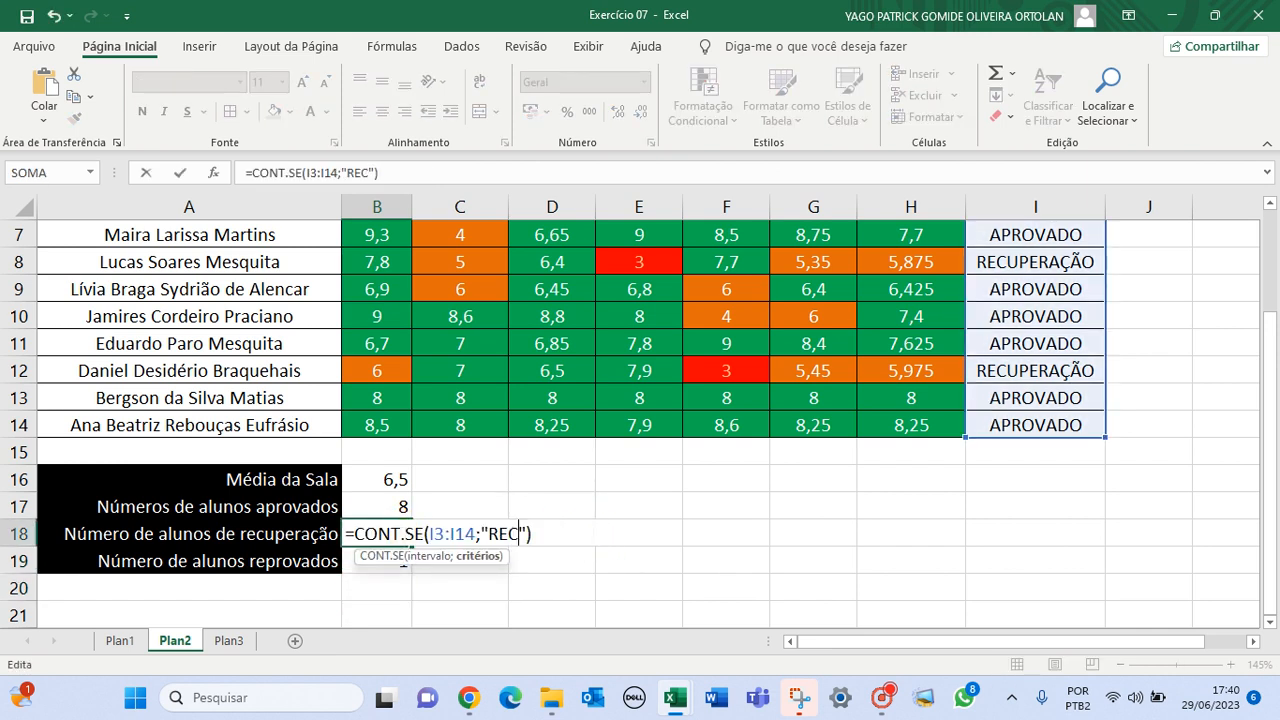
text(PERAÇÃO)
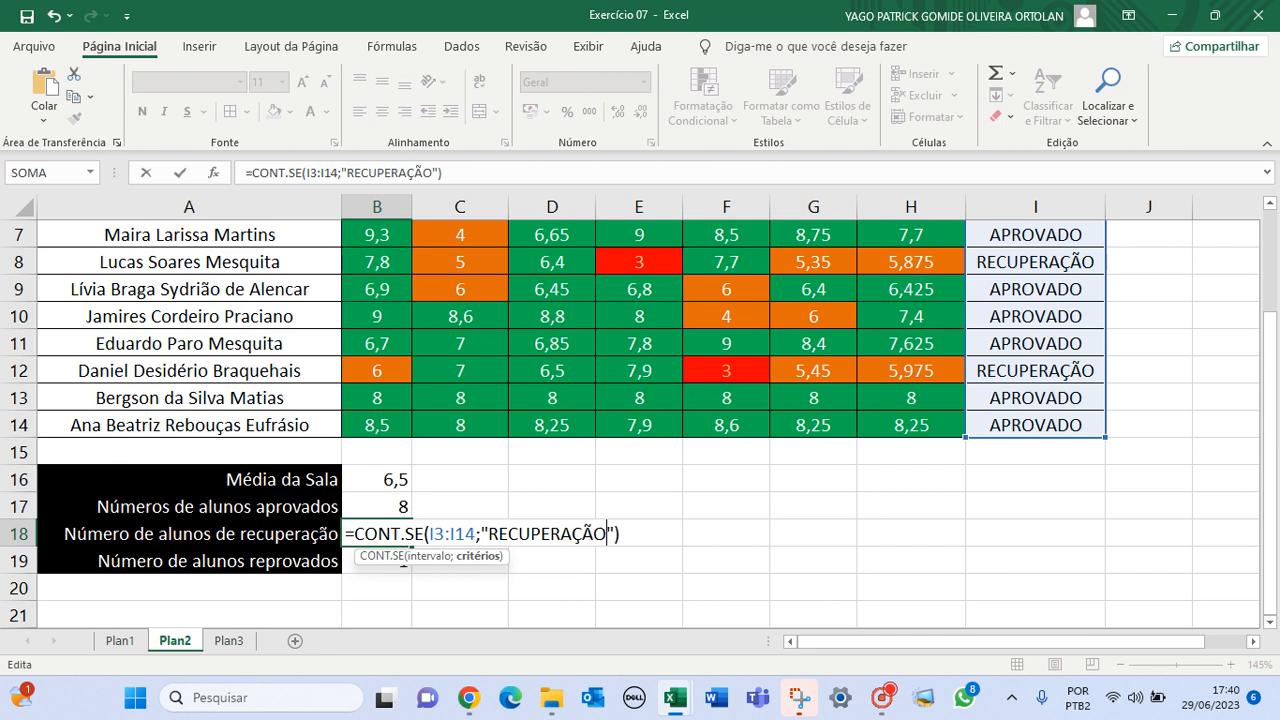
key(Return)
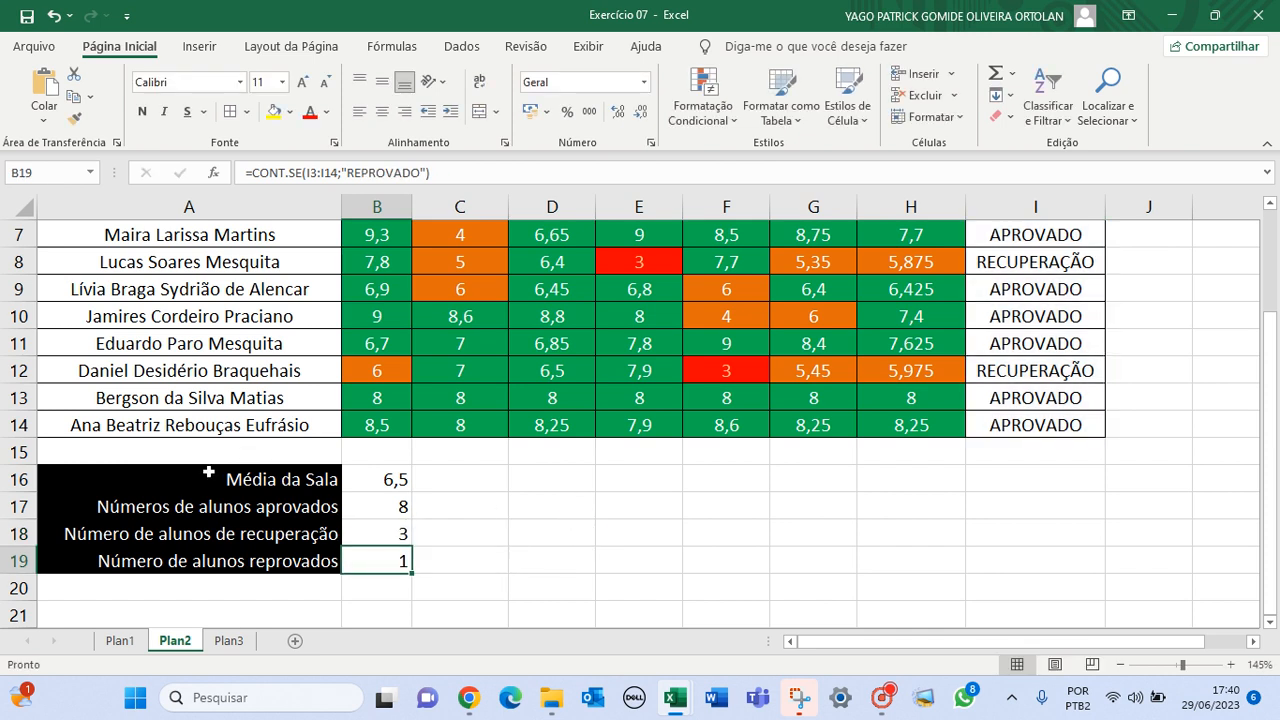
Step: Center the contents of the class summary A16:B19 horizontally and add borders around its cells
drag(208, 472, 394, 565)
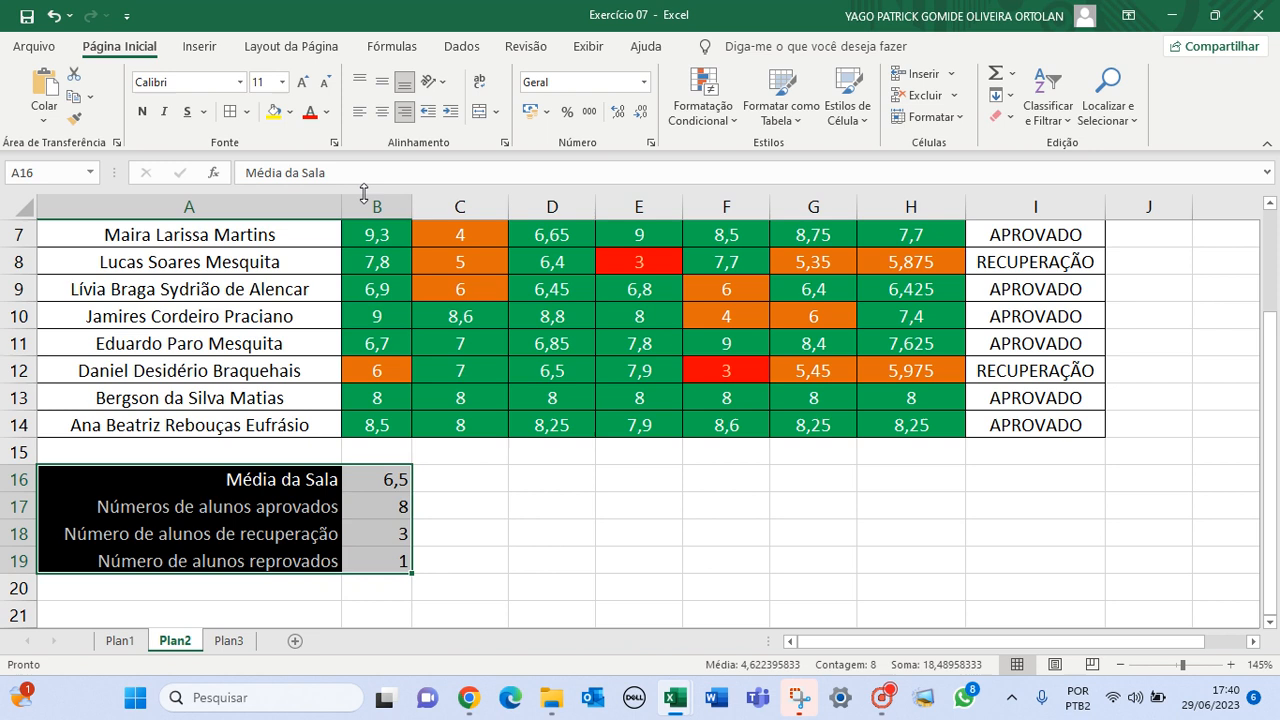
click(382, 114)
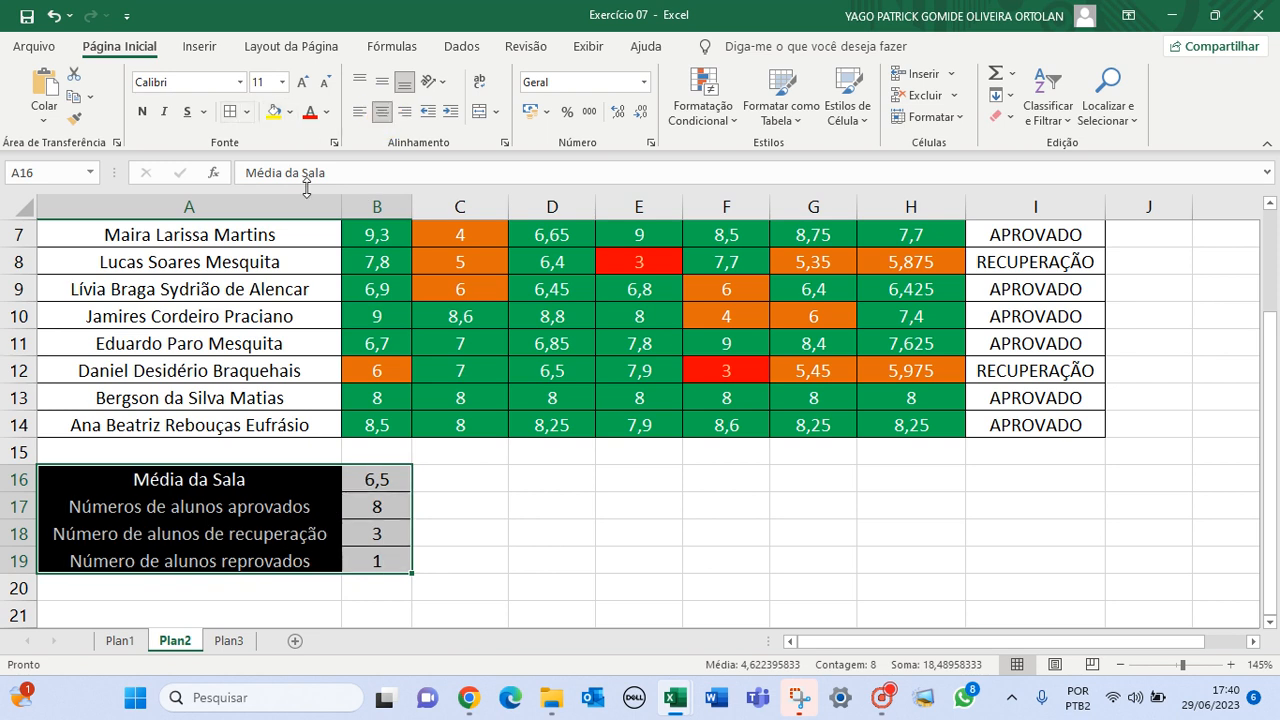
click(654, 476)
scroll(1003, 526, up, 1)
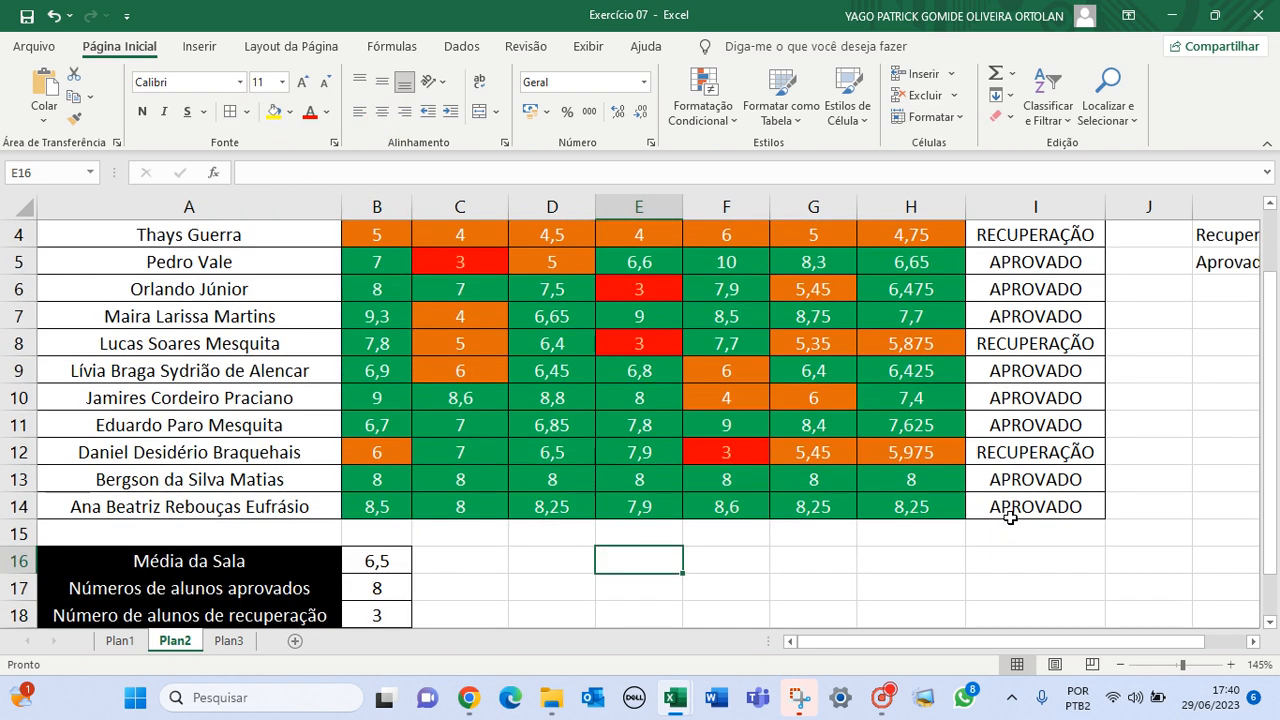
scroll(1010, 517, up, 1)
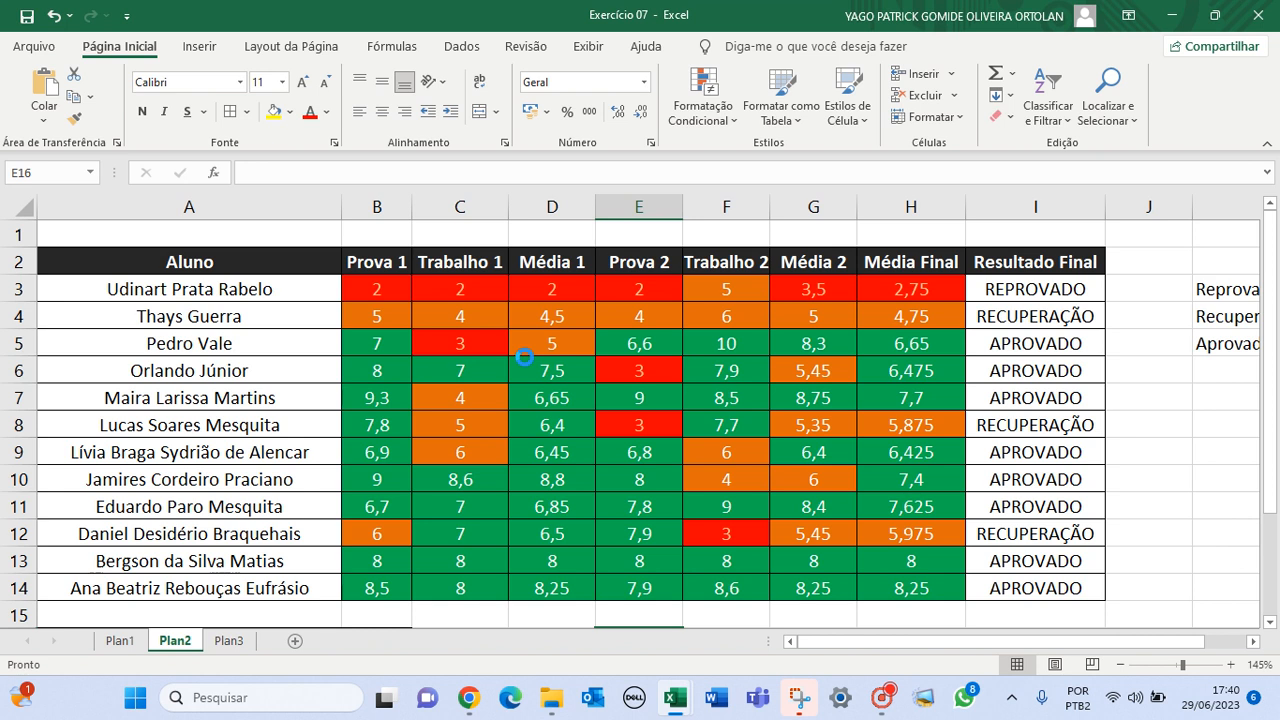
ctrl+scroll(523, 357, down, 1)
middle_click(1046, 405)
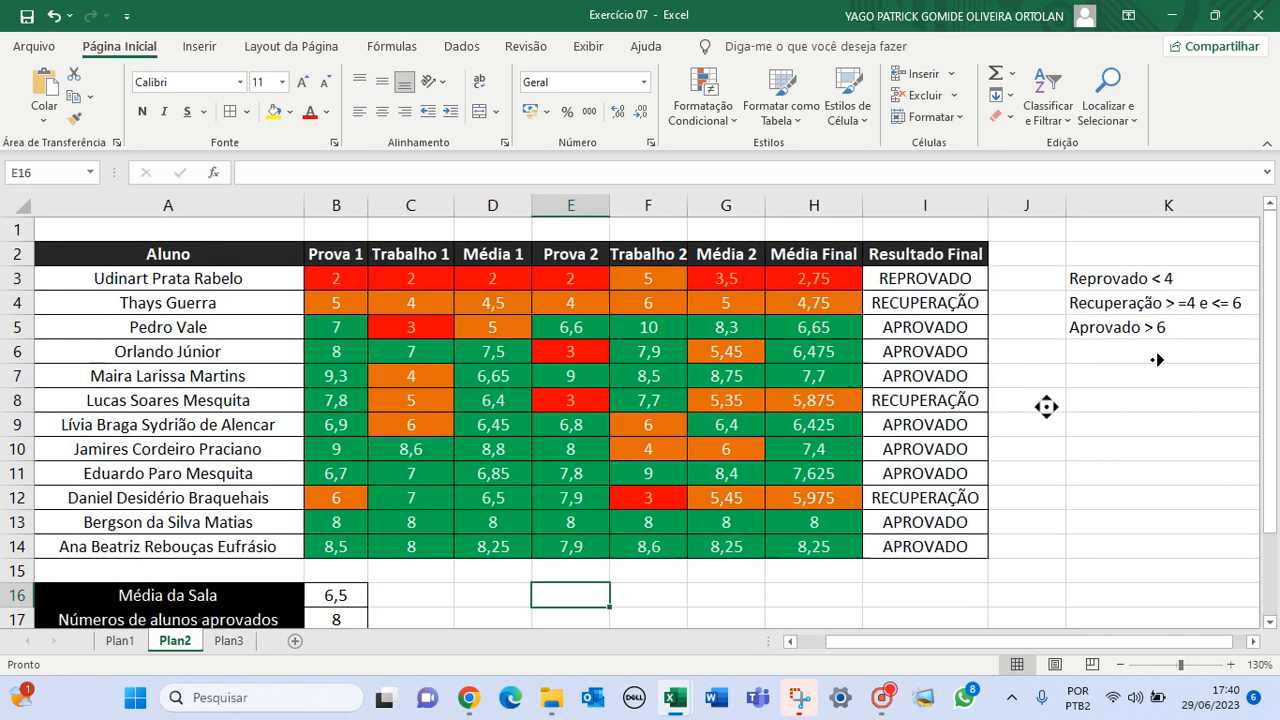
click(354, 407)
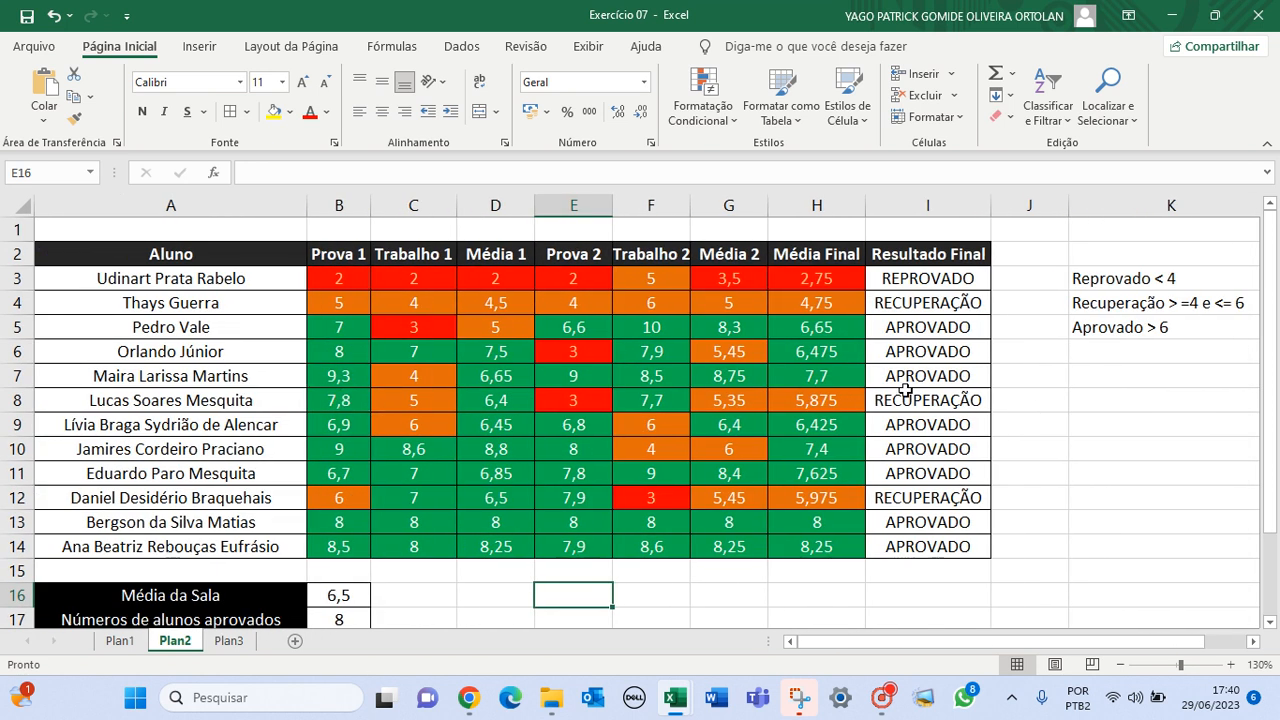
mouse_move(1262, 300)
mouse_down()
mouse_move(1260, 366)
mouse_move(1260, 314)
mouse_move(1272, 315)
mouse_up()
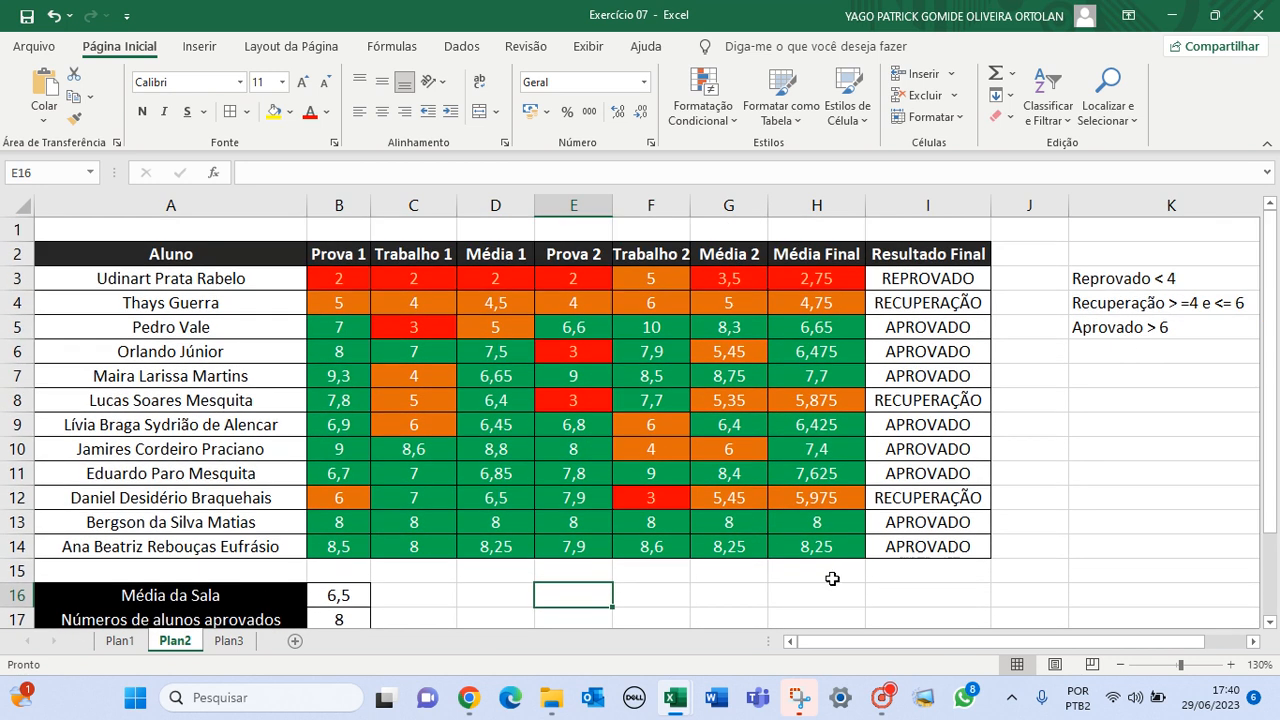